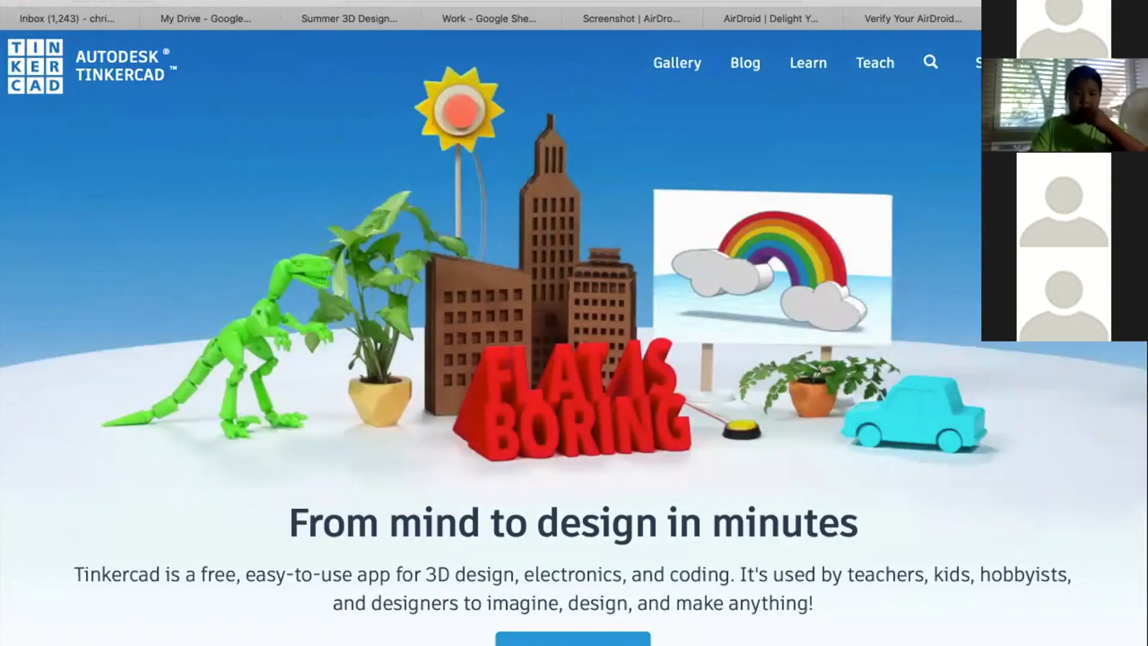
Keep United States as the country in the sign-up form and choose the birth month
scroll(771, 590, down, 6)
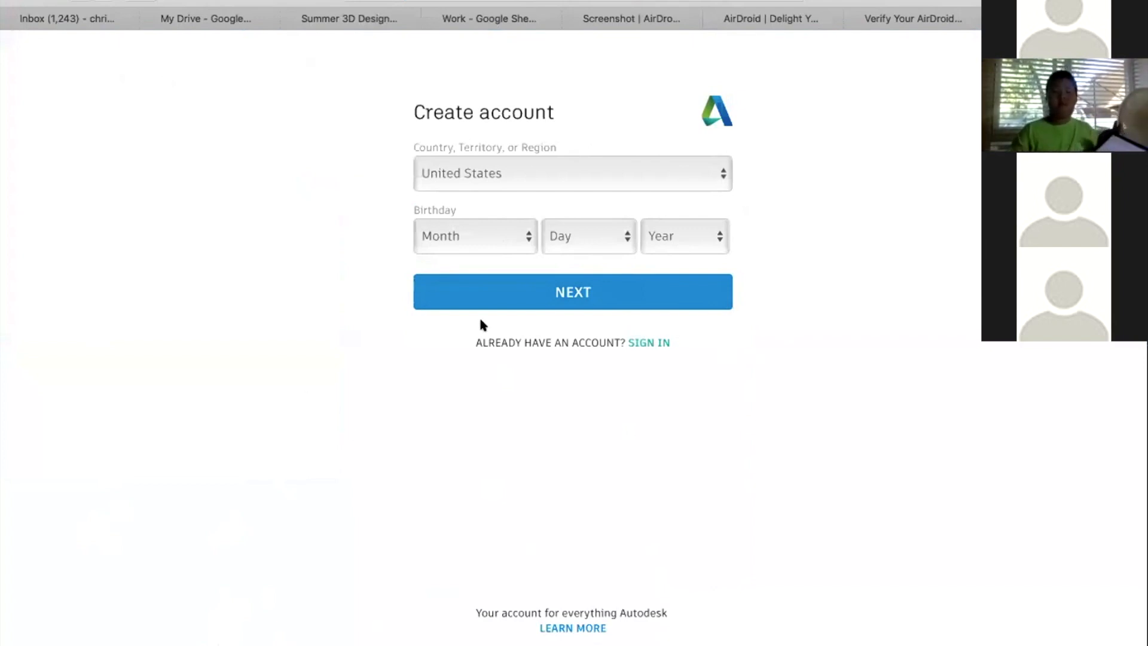
click(502, 178)
click(508, 175)
click(490, 170)
click(465, 171)
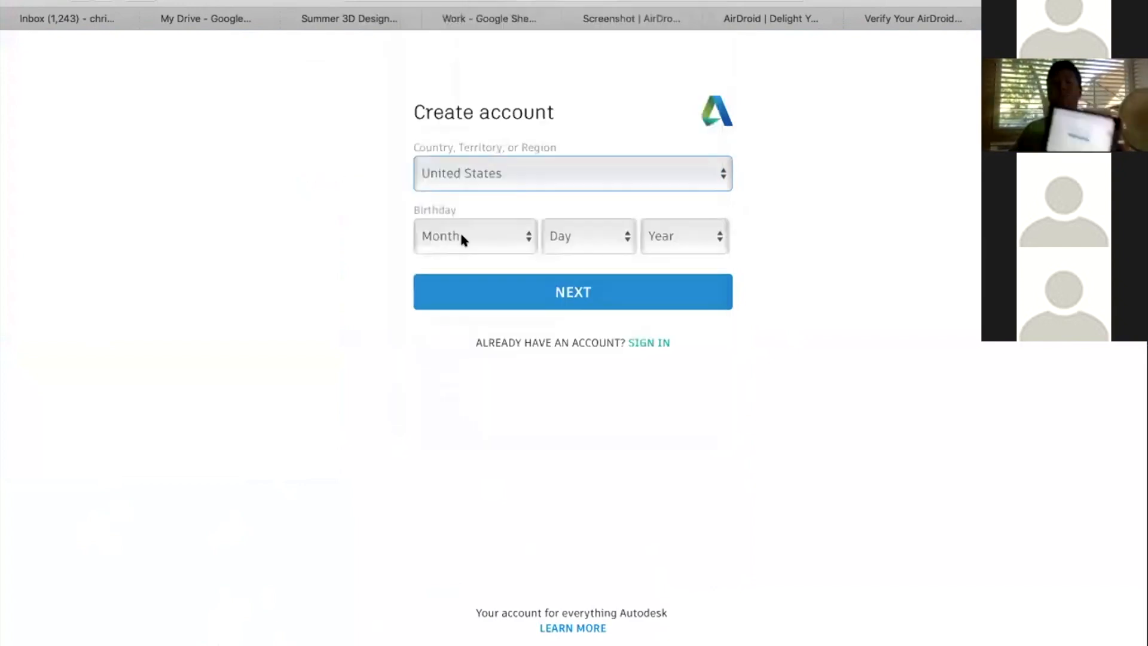
click(461, 236)
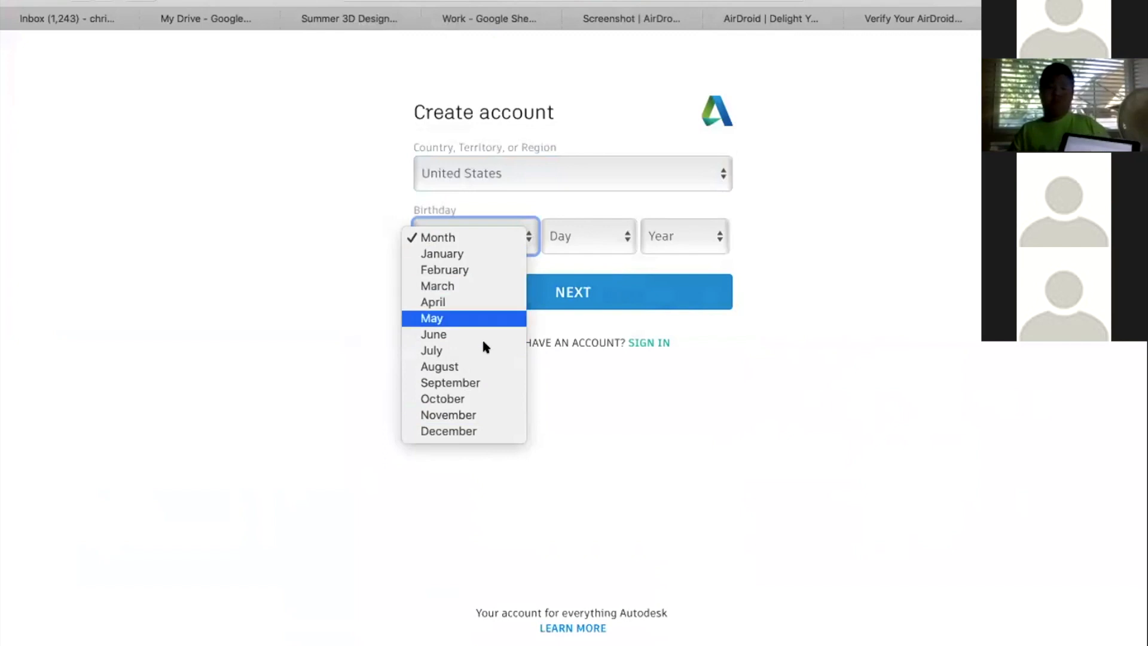
click(662, 349)
click(492, 256)
click(478, 379)
Choose the birth day and year, and continue to the account details
click(583, 235)
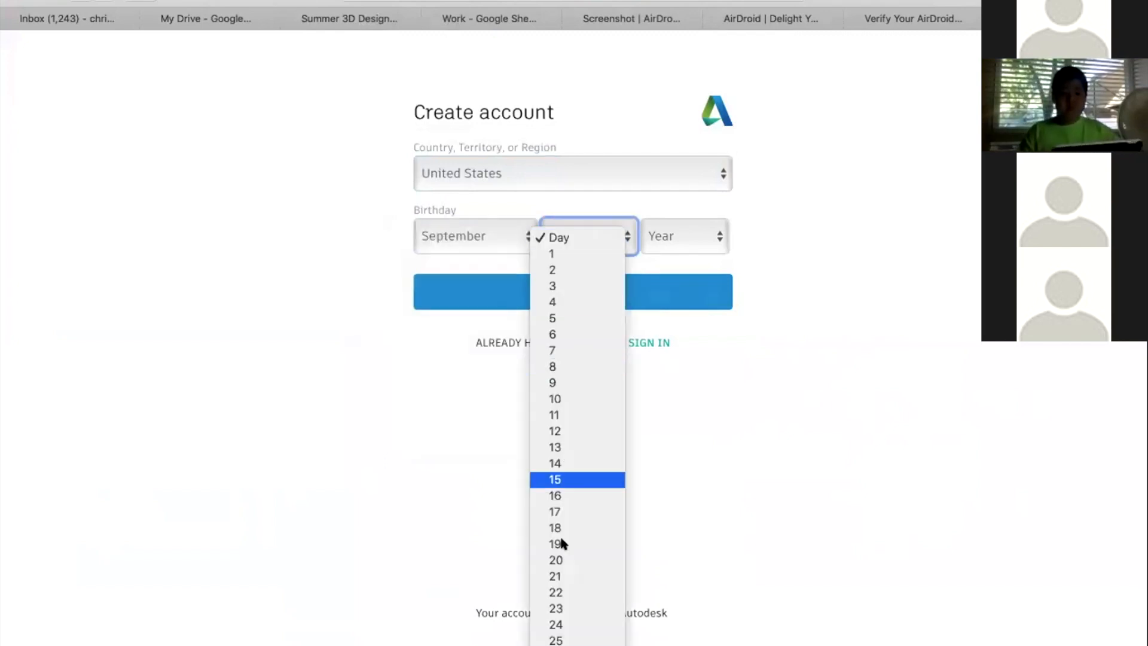
click(495, 393)
click(472, 227)
click(584, 220)
click(583, 230)
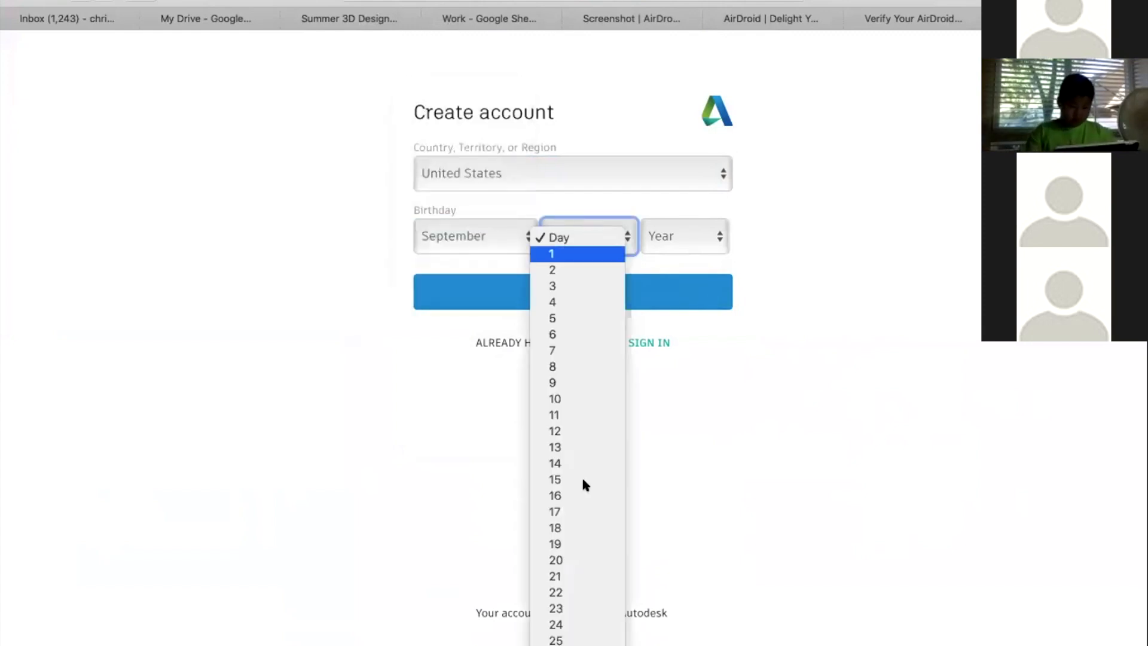
click(562, 431)
click(678, 231)
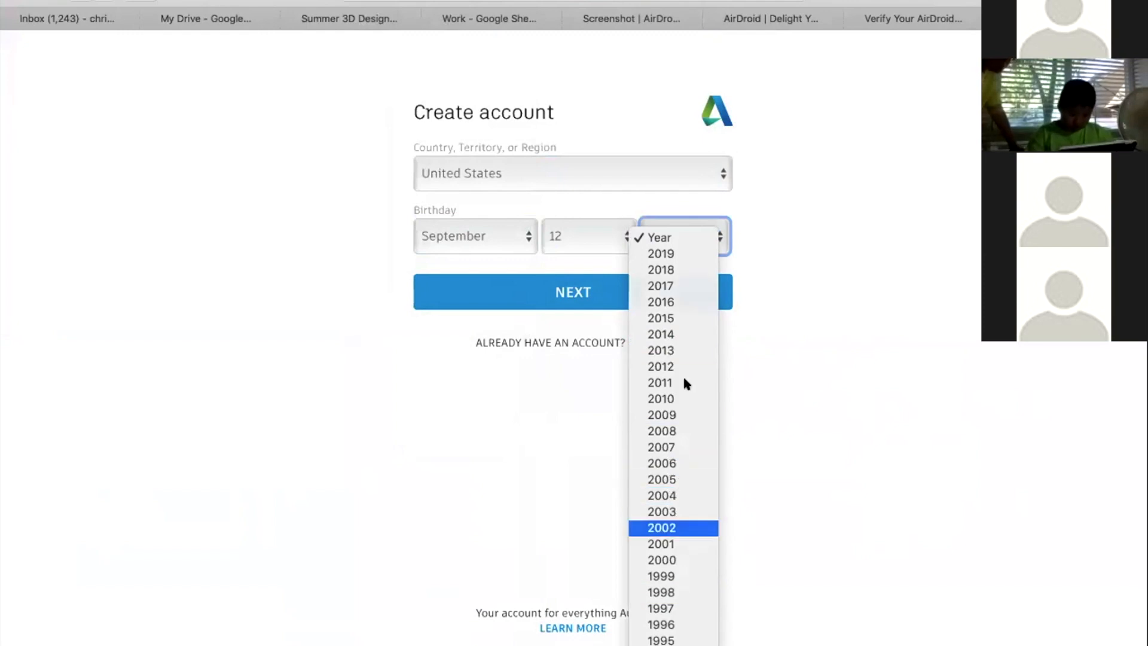
click(662, 528)
click(607, 283)
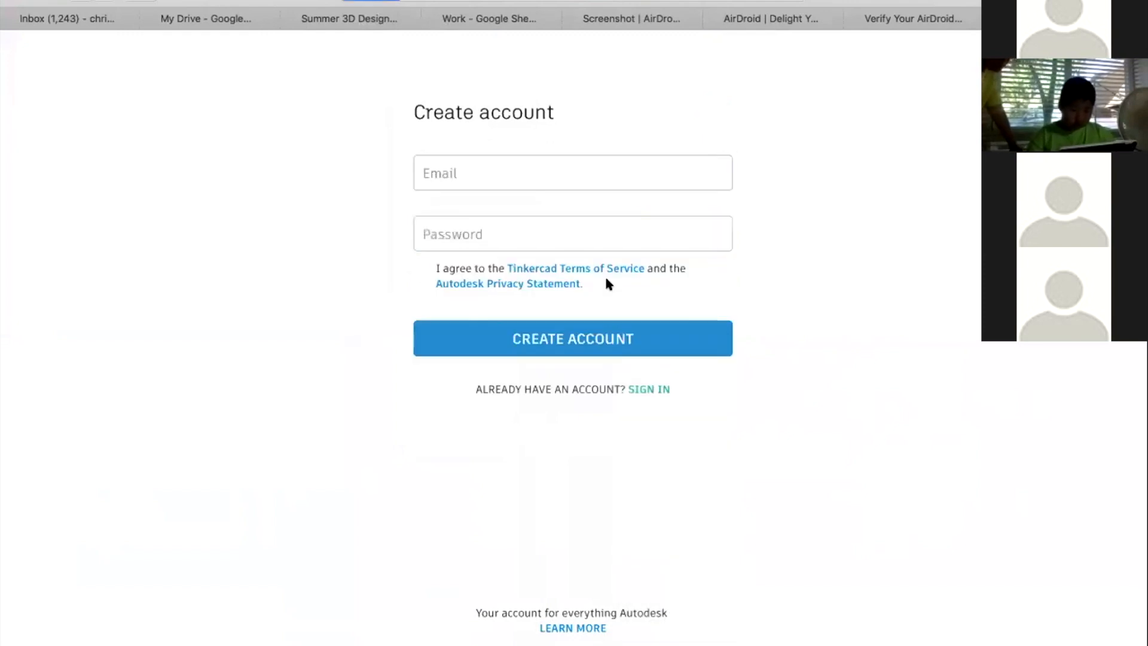
Return to the birthday form and try to choose a more recent birth year
click(508, 160)
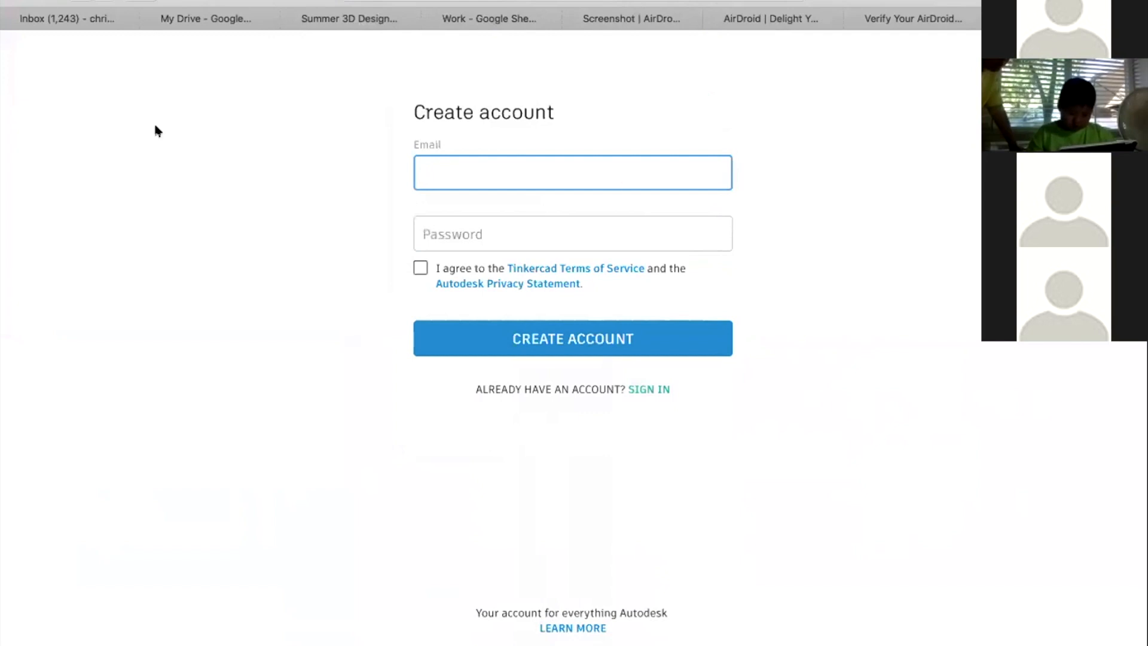
click(82, 0)
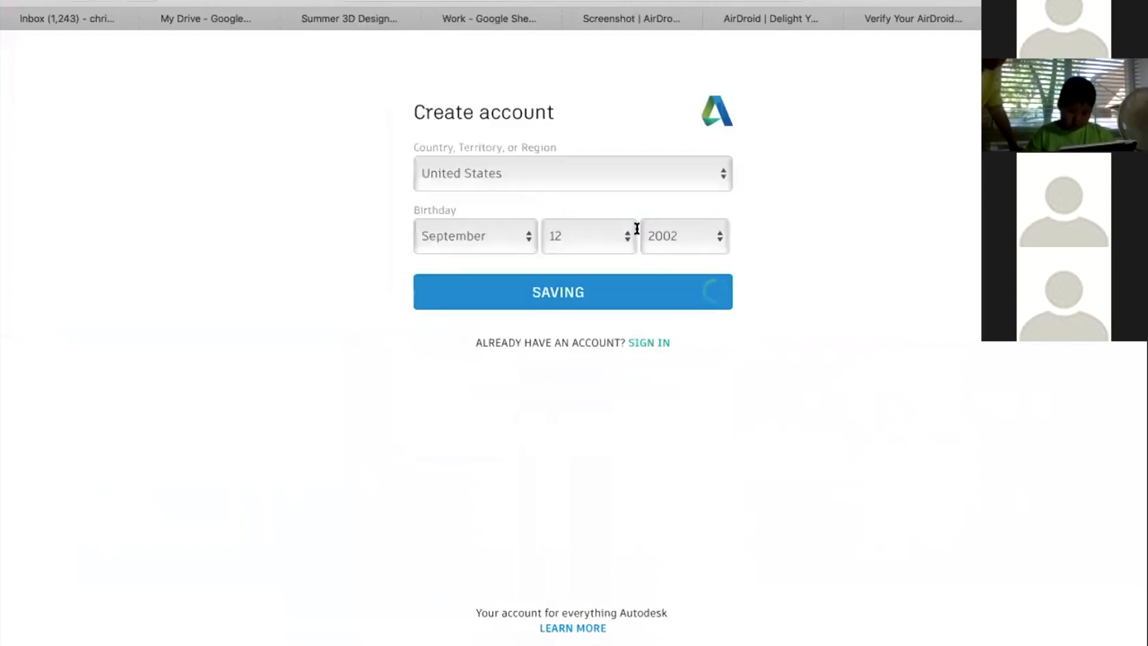
click(668, 235)
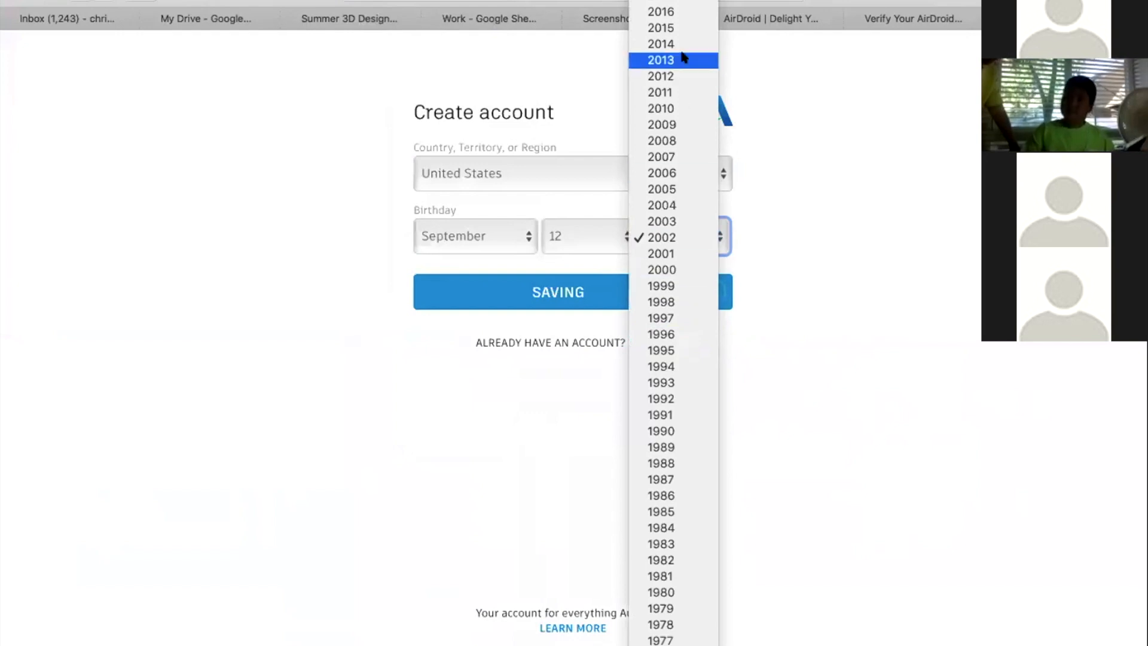
scroll(670, 44, up, 1)
scroll(671, 47, down, 5)
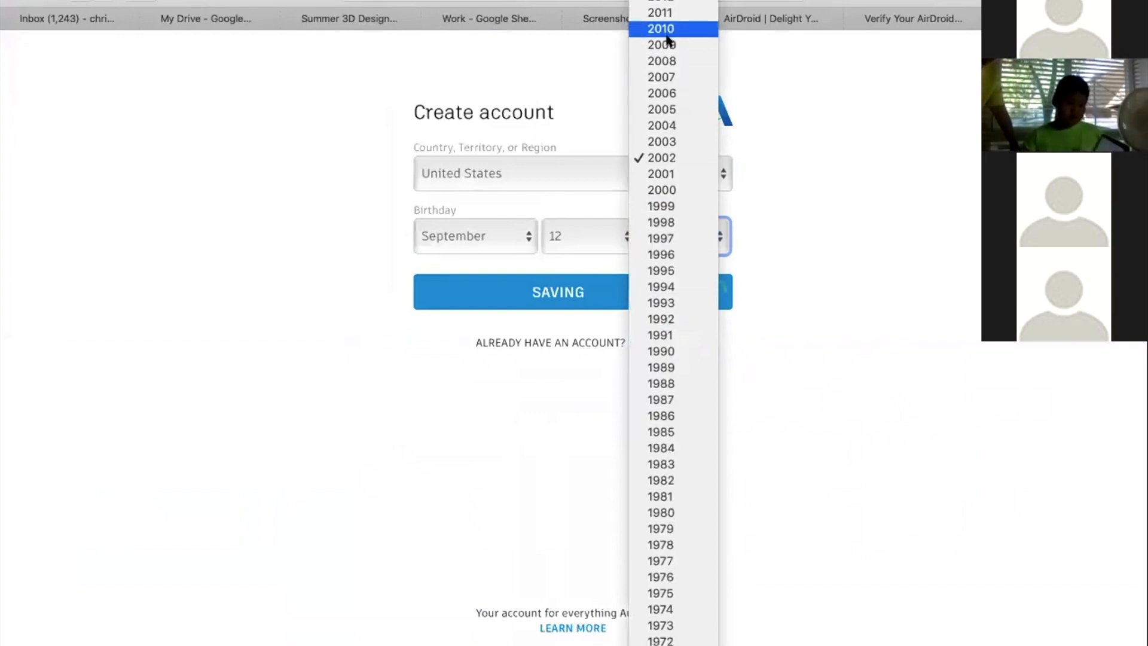
click(674, 93)
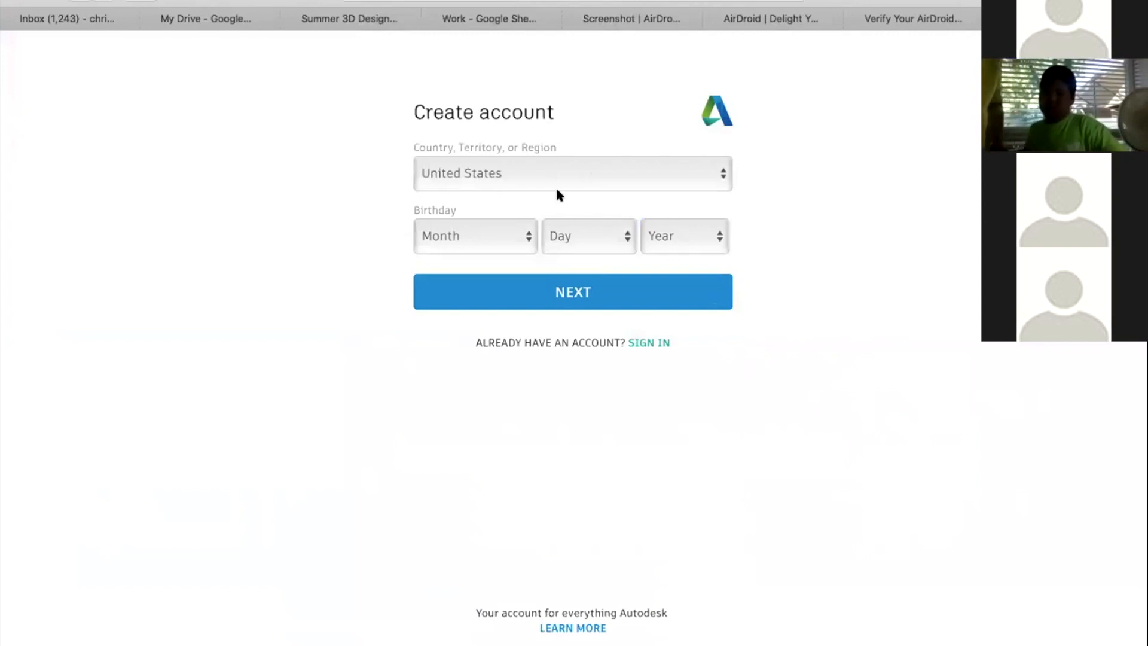
Keep United States as the country, choose the child's full birth date, and continue to the account details
click(538, 163)
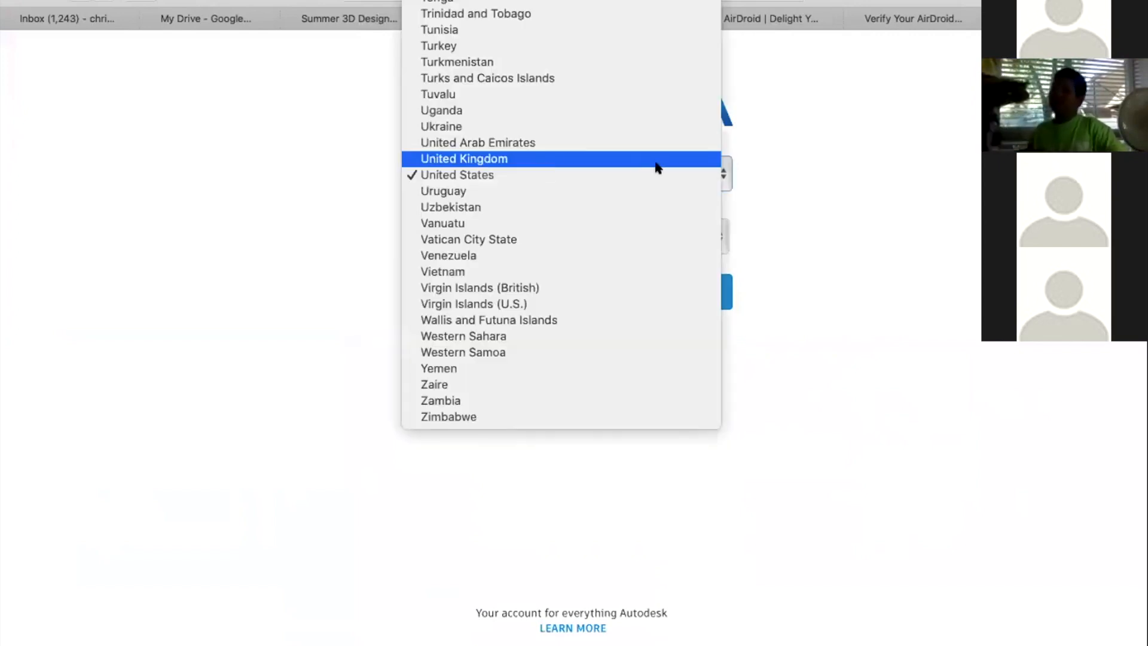
click(842, 192)
click(484, 228)
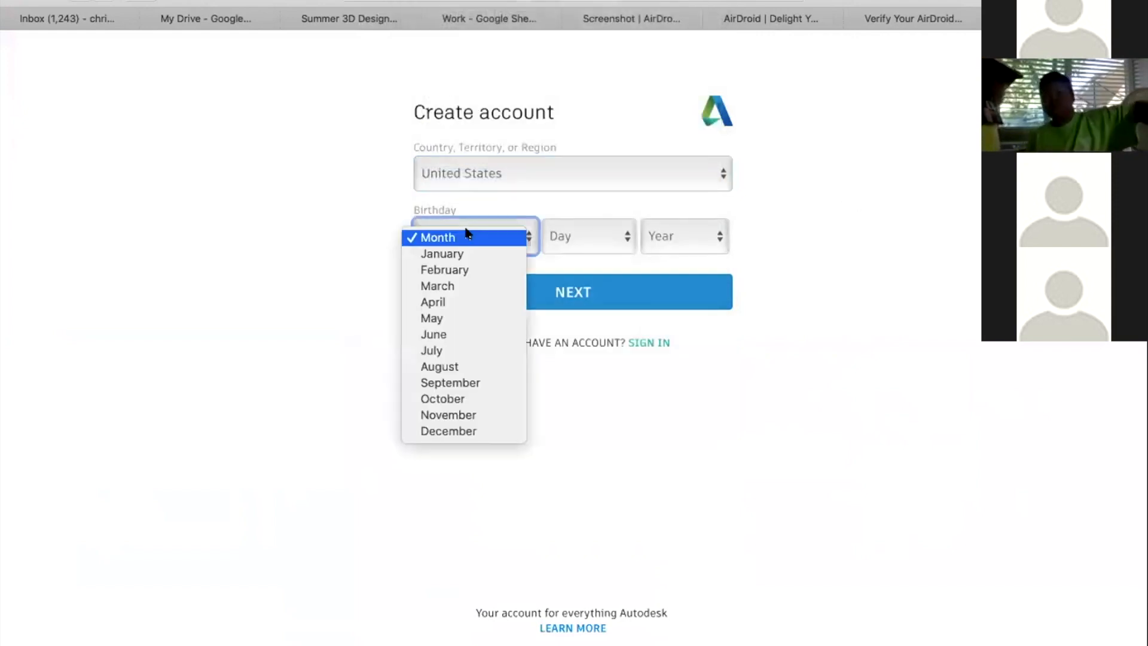
click(466, 399)
click(479, 231)
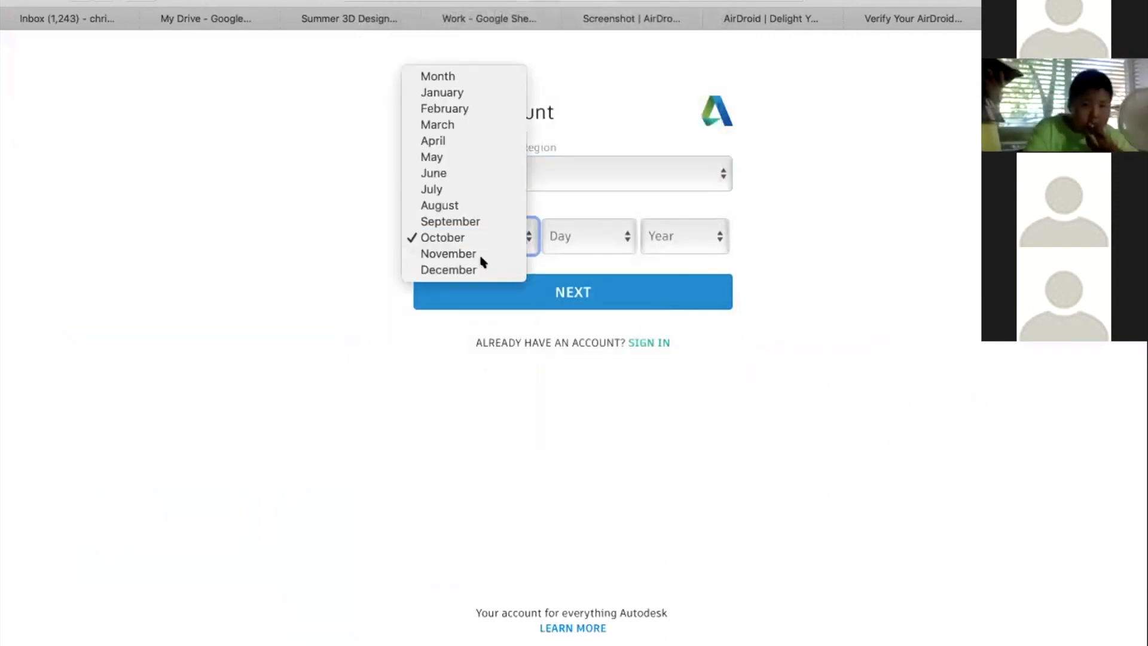
click(479, 223)
click(586, 235)
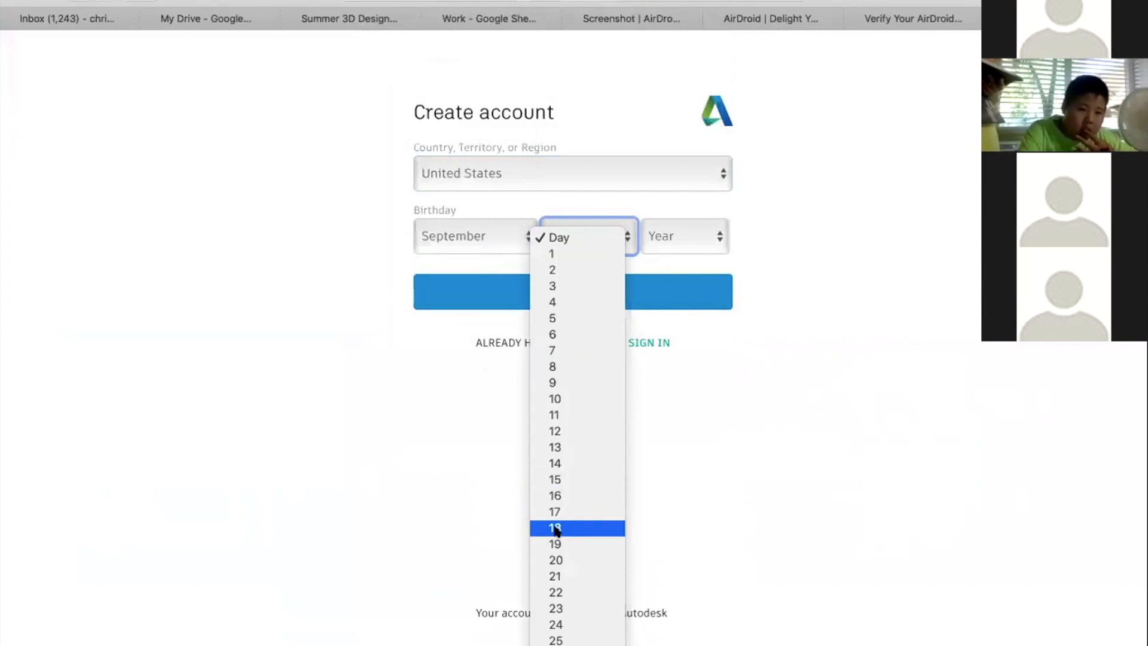
key(Return)
click(686, 236)
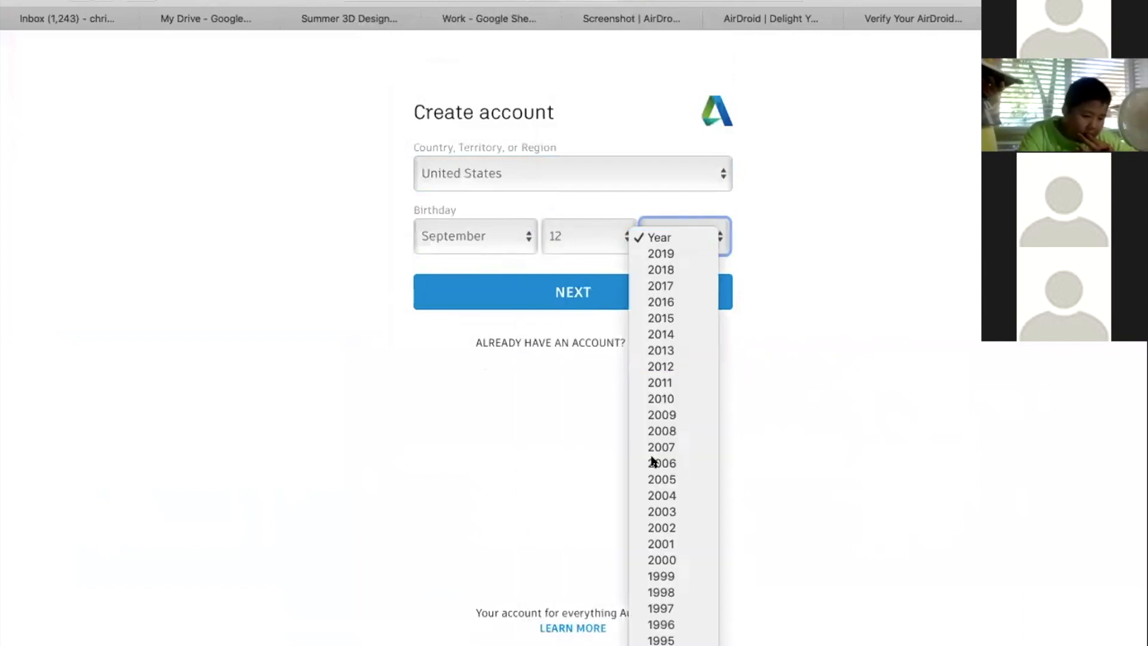
click(662, 463)
click(598, 286)
Enter the child's username for the new account
click(468, 174)
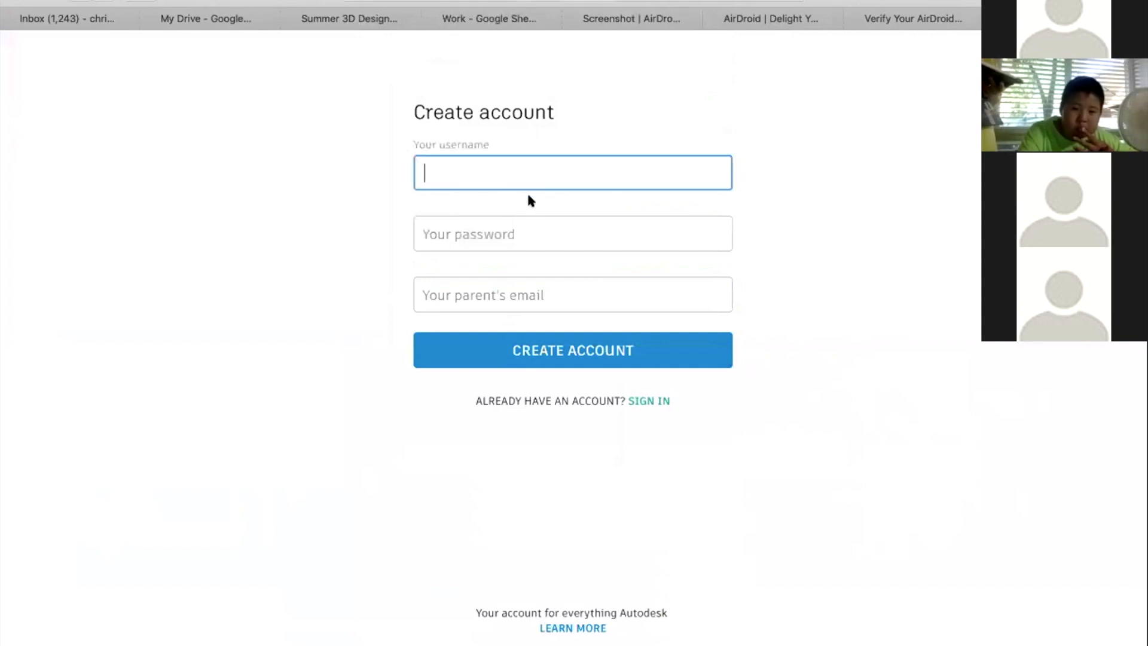
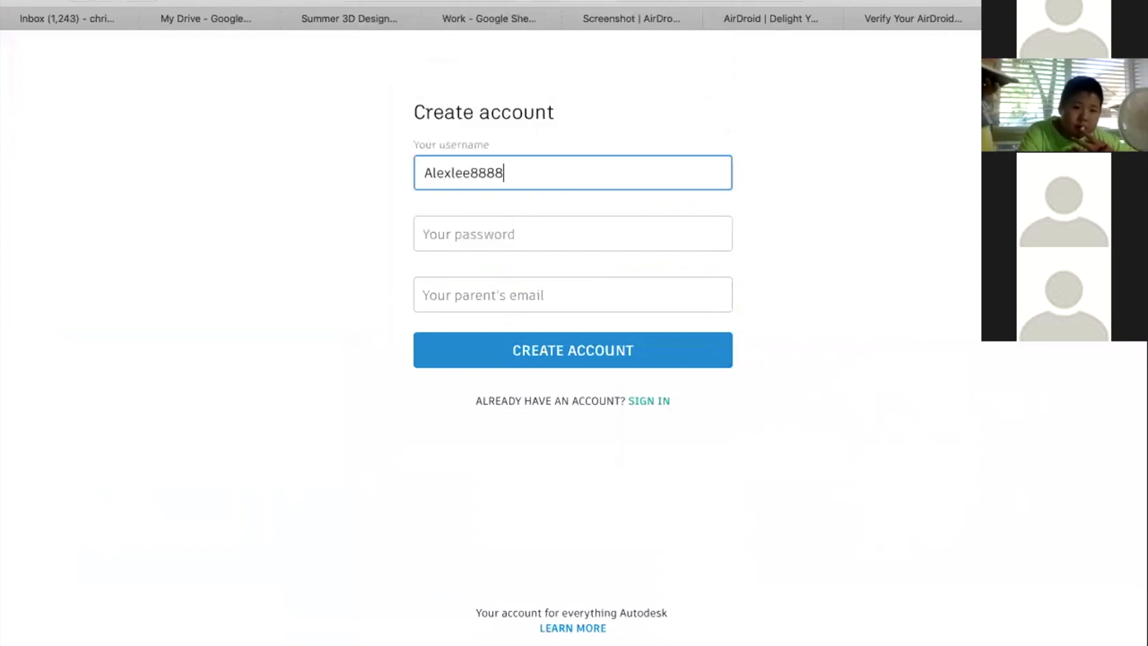
Decline the suggested strong password and enter a custom account password
click(583, 228)
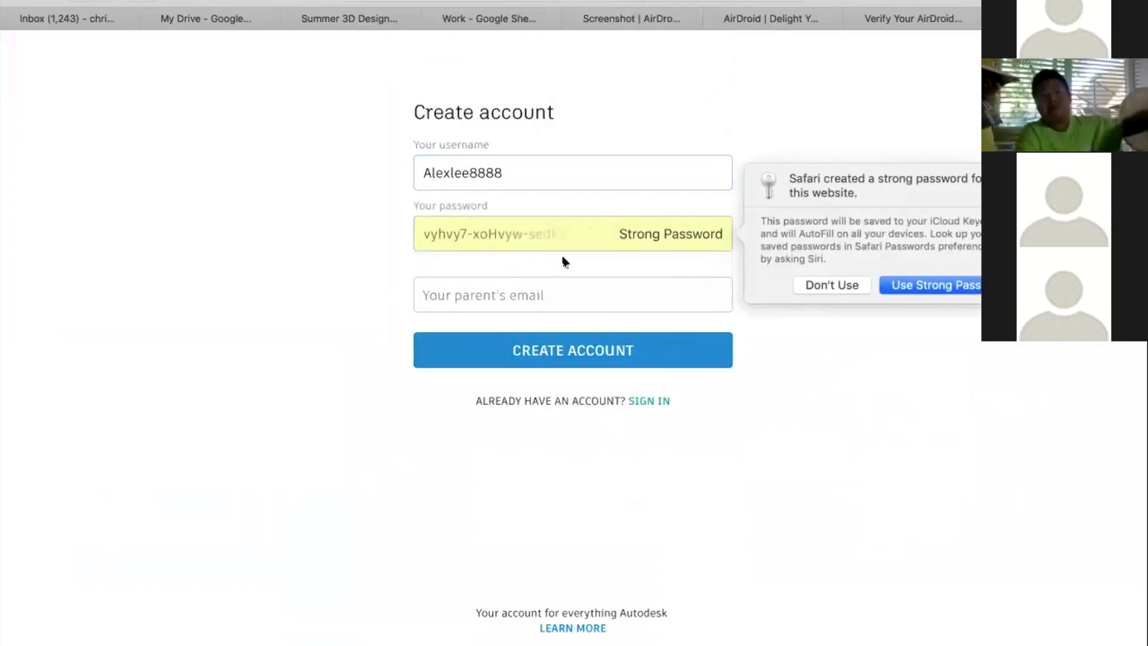
click(837, 285)
text(••••••••)
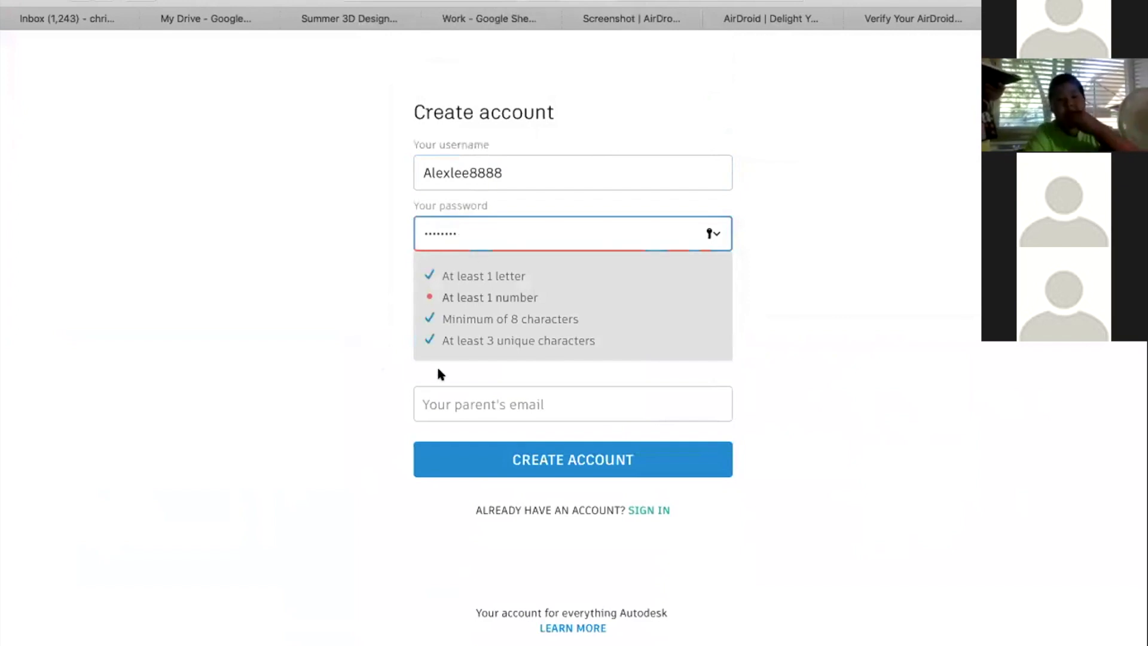
key(BackSpace)
key(BackSpace)
key(BackSpace)
key(BackSpace)
key(BackSpace)
key(BackSpace)
key(BackSpace)
key(BackSpace)
text(••••••••••)
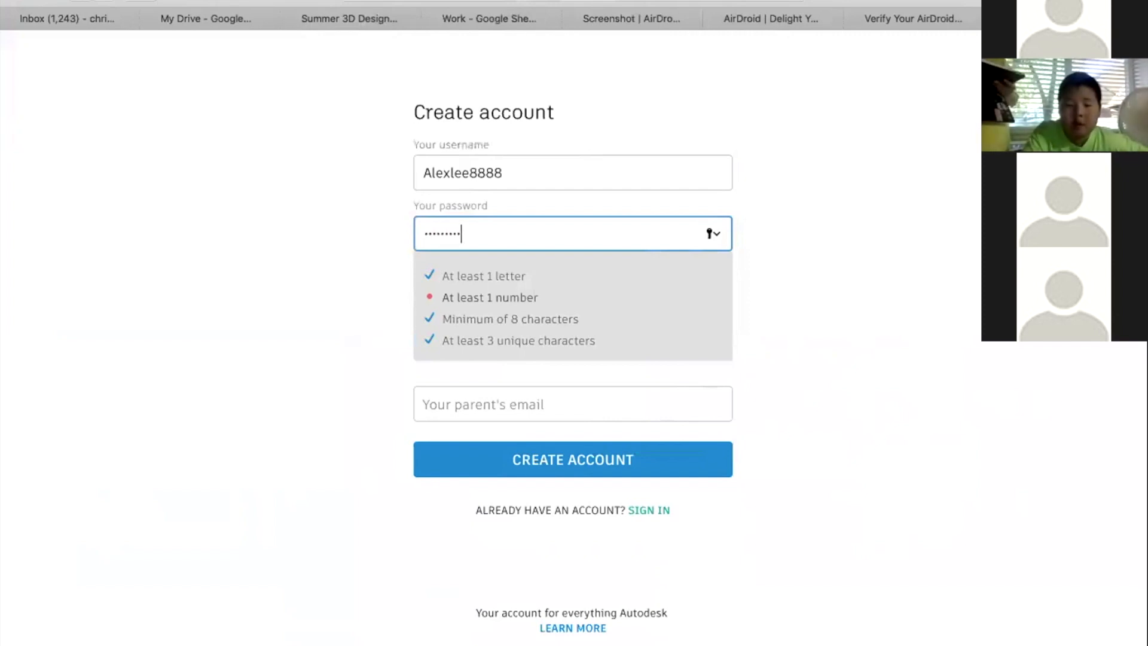
Fill in the parent's email and create the account without saving its password in iCloud Keychain
click(532, 295)
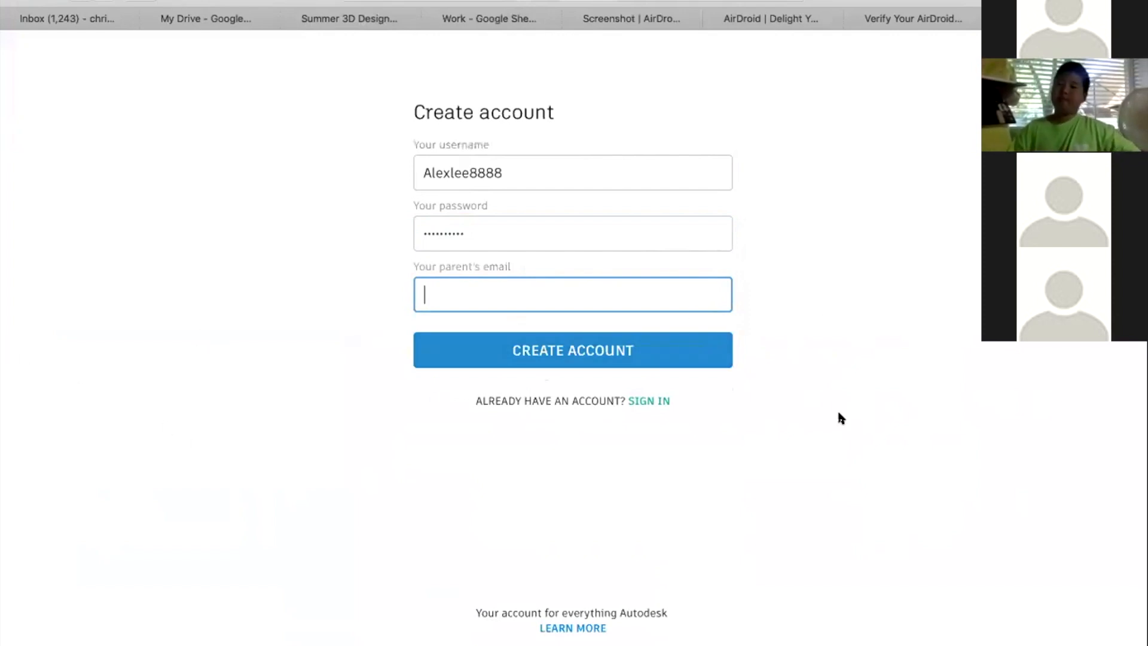
click(837, 280)
click(551, 295)
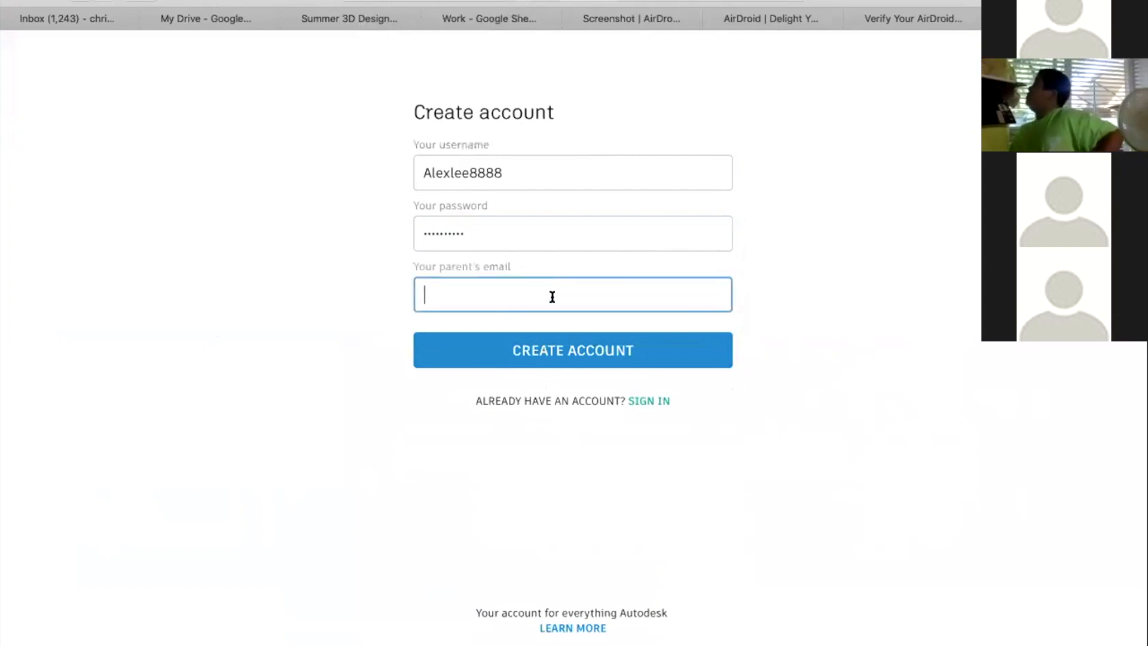
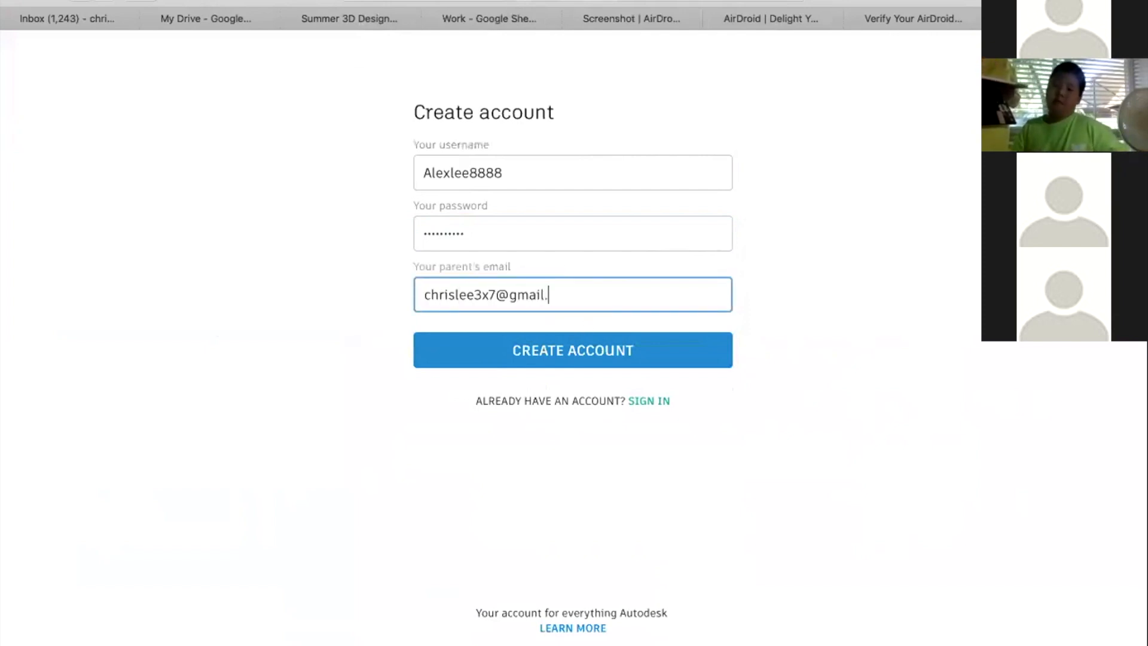
click(628, 352)
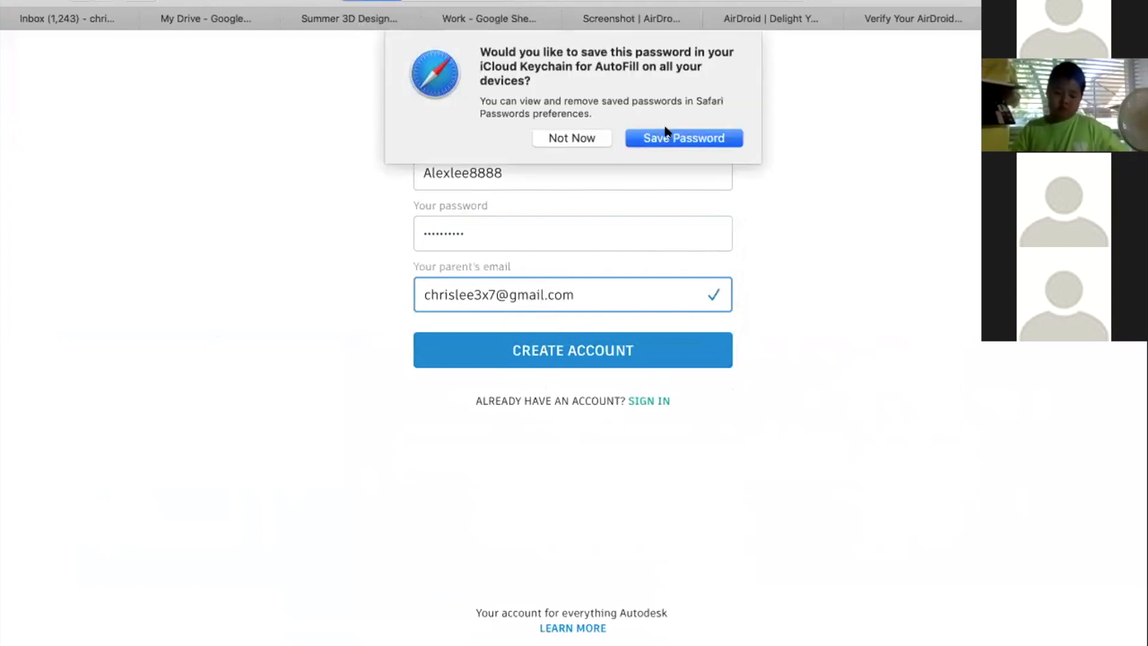
click(583, 130)
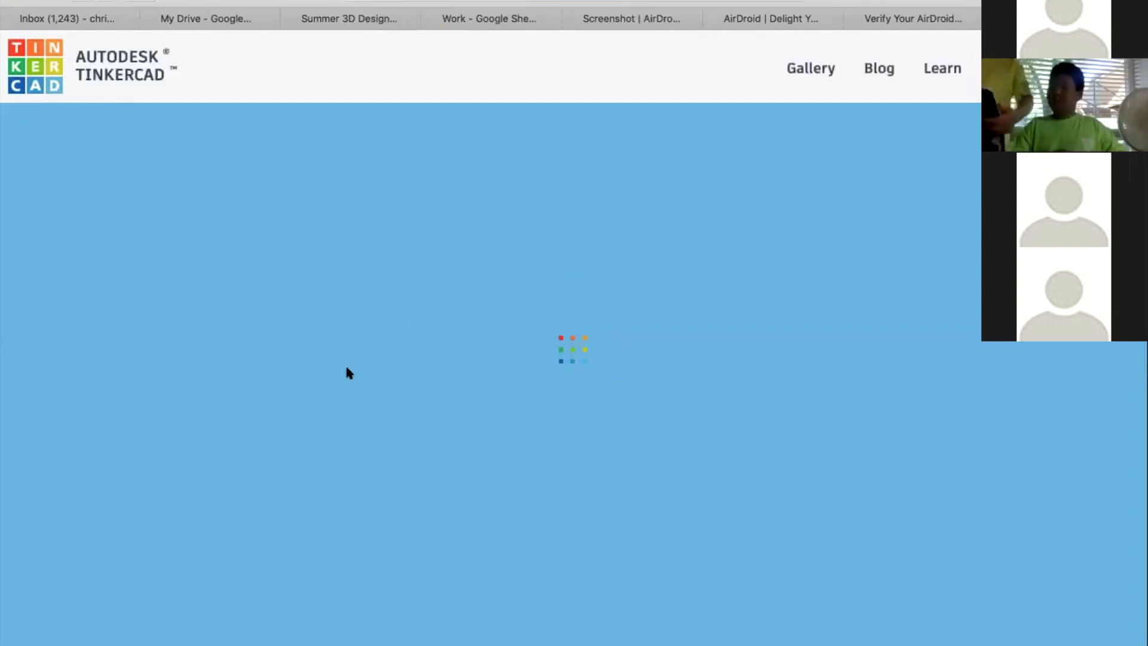
Examine the Get Approved Now instructions on restricted access, parent approval and using an invite code
scroll(290, 414, down, 3)
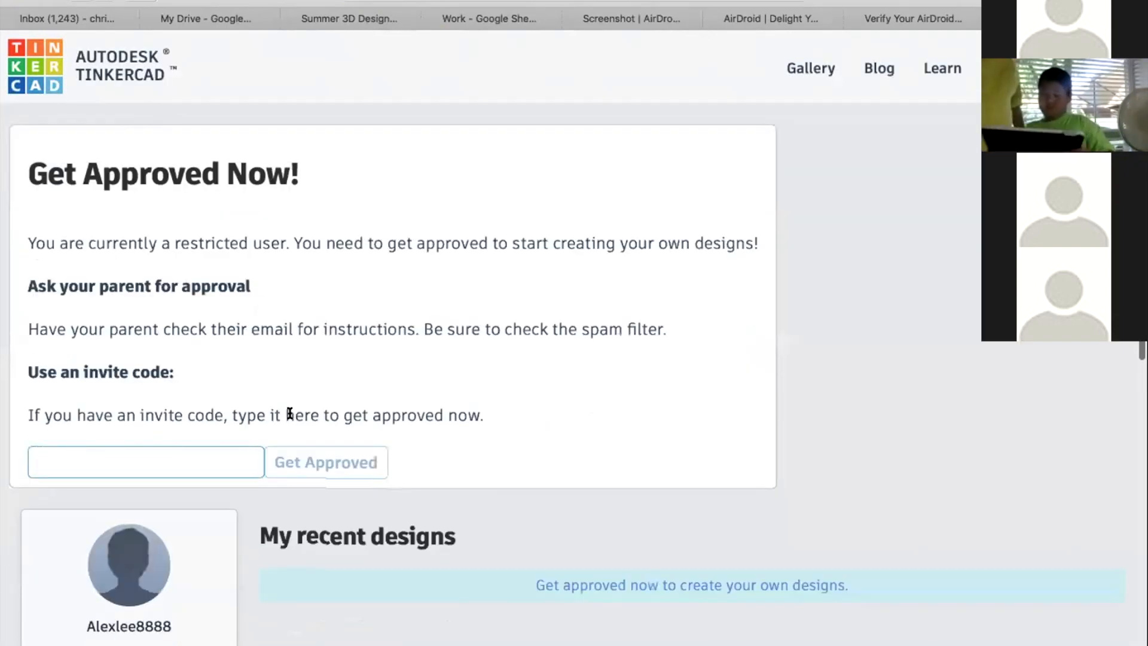
scroll(123, 166, up, 1)
scroll(124, 167, down, 1)
scroll(152, 116, up, 1)
scroll(152, 116, down, 1)
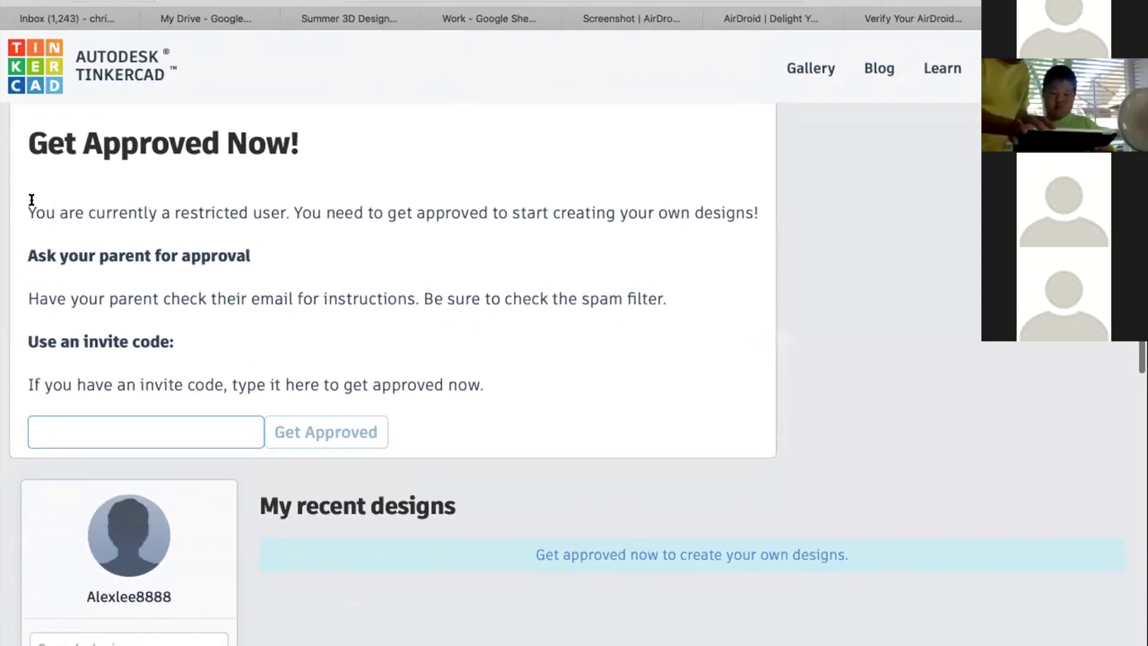
drag(42, 213, 568, 210)
click(351, 210)
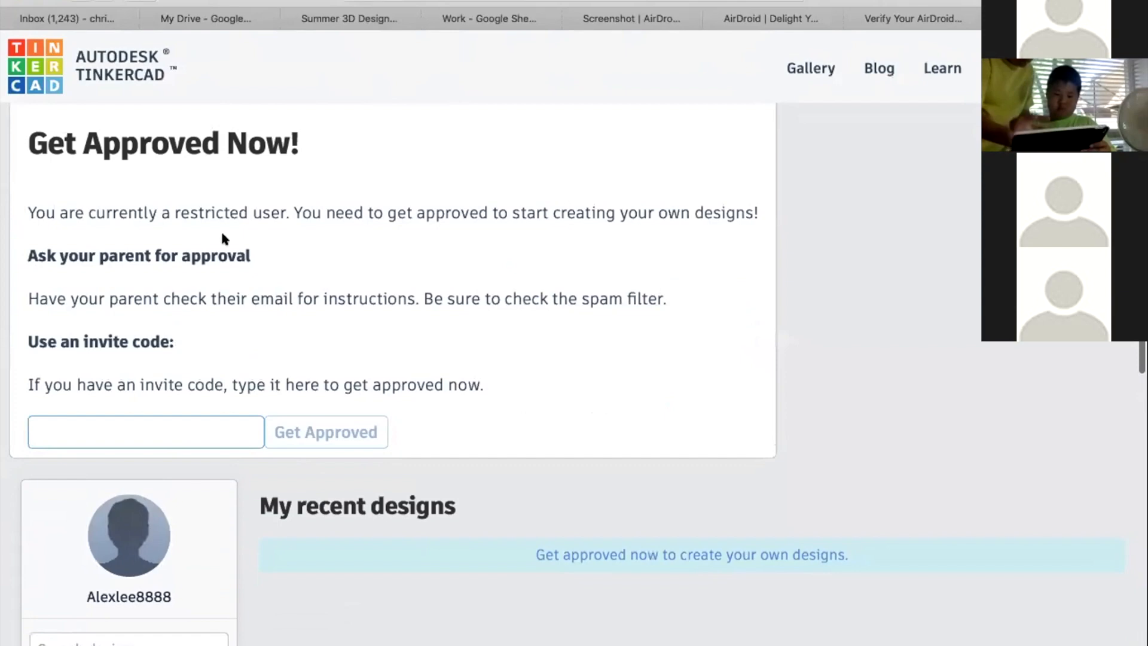
drag(111, 253, 336, 253)
click(369, 288)
drag(102, 297, 465, 297)
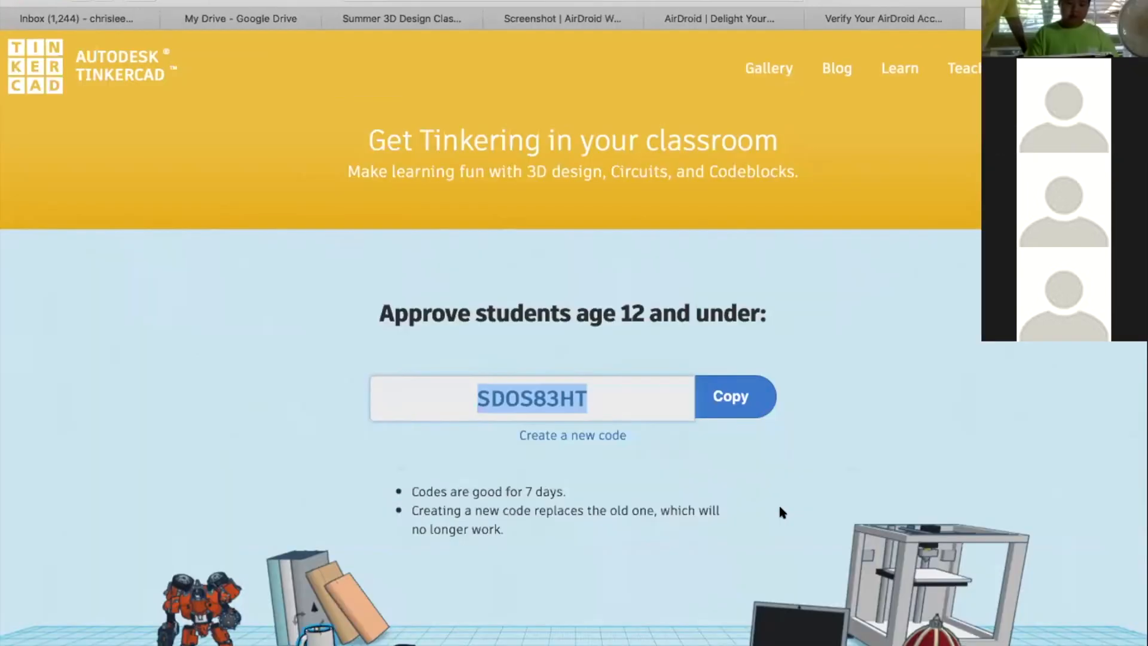
click(779, 506)
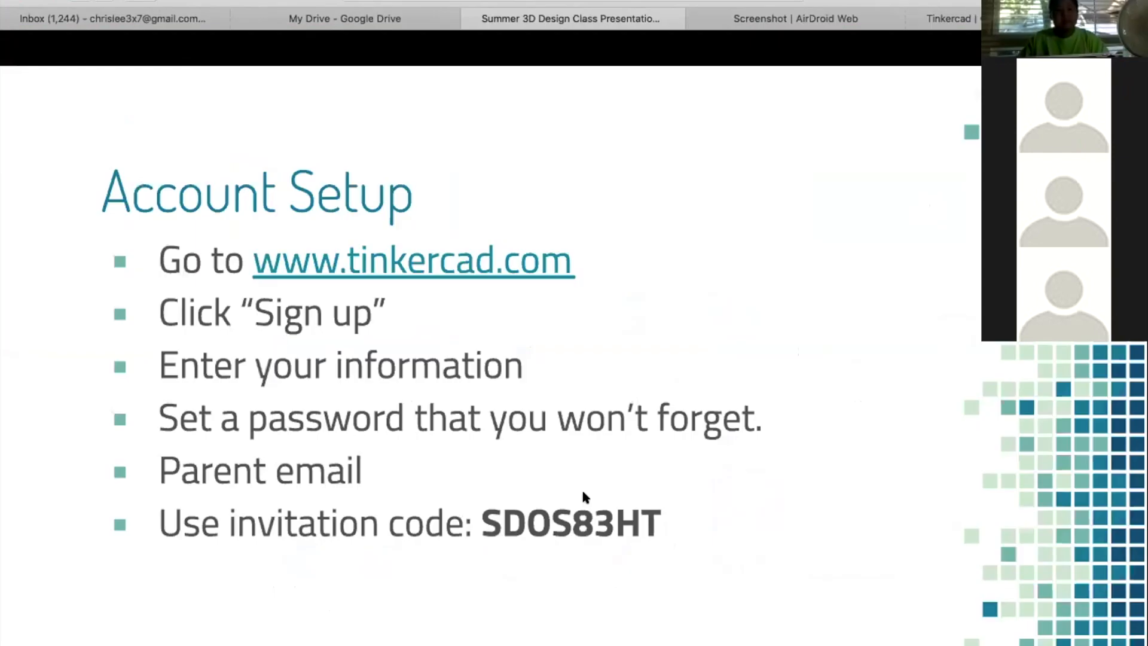
In the class presentation, move on from the Account Setup slide to the Personalized Name Tag slide
click(681, 297)
key(Escape)
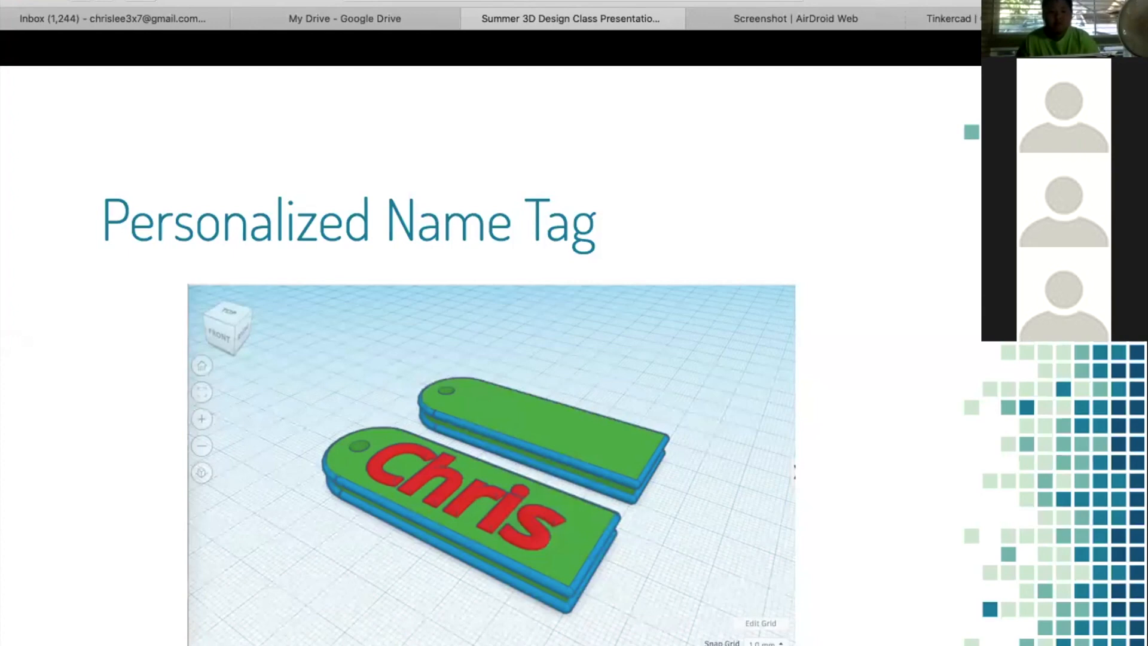
Advance the class presentation through the Agenda slide to Moving Objects, and switch to the Tinkercad design Powerful Turing-Lahdi
key(Right)
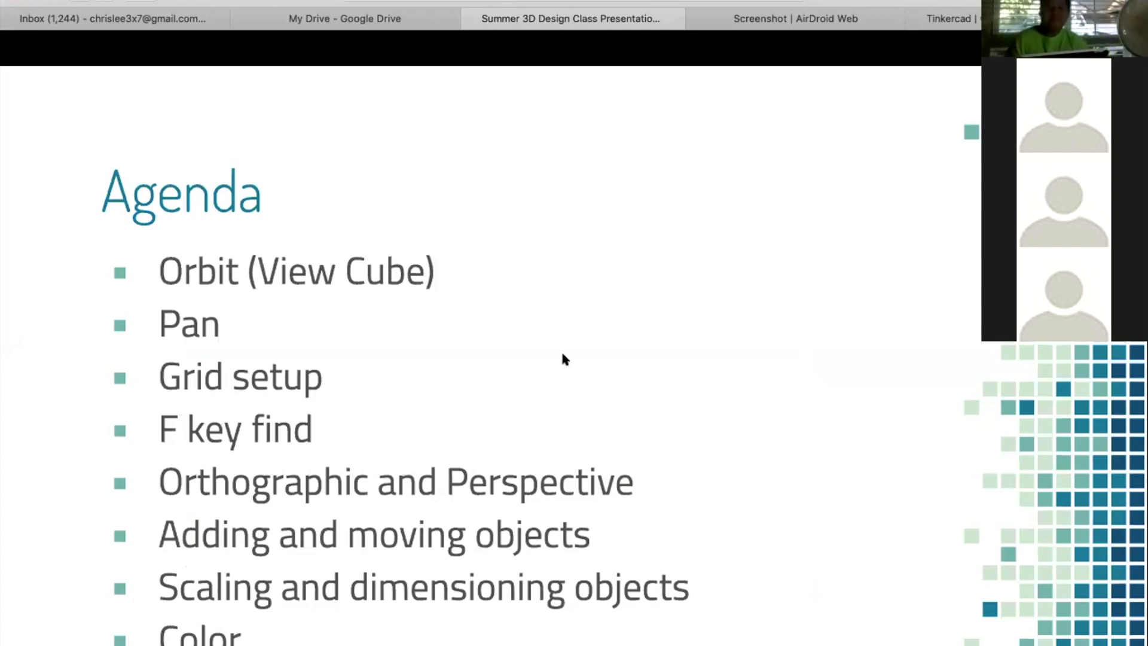
key(Right)
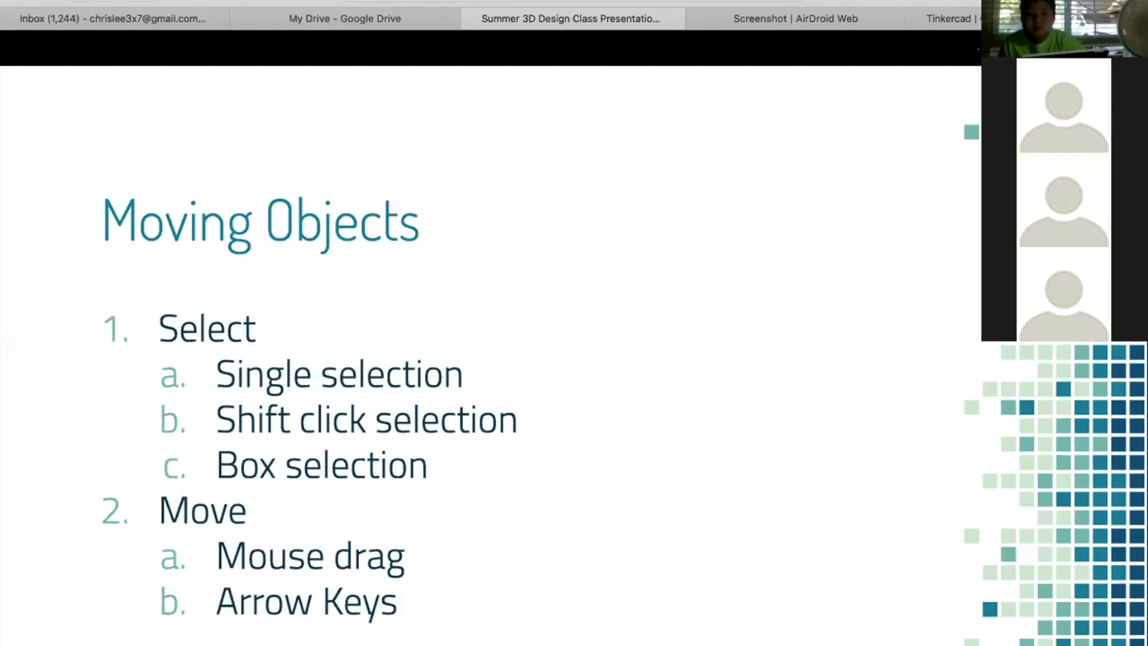
click(970, 24)
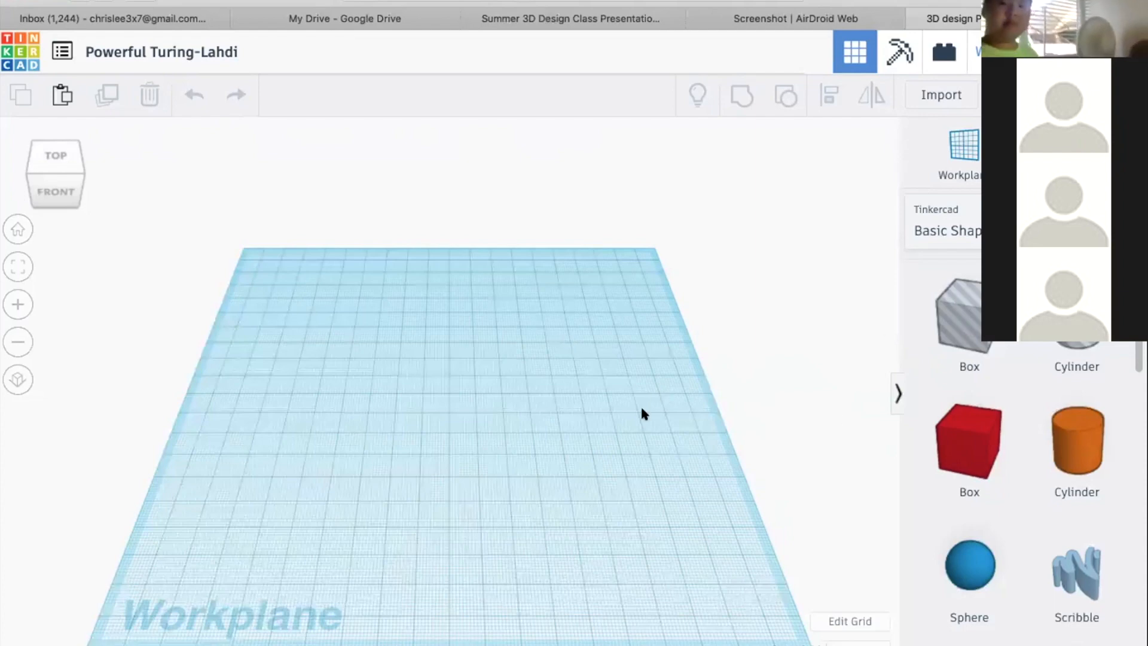
Place a solid red box in the back half of the workplane and an orange cylinder just in front of it
right_drag(641, 369, 695, 421)
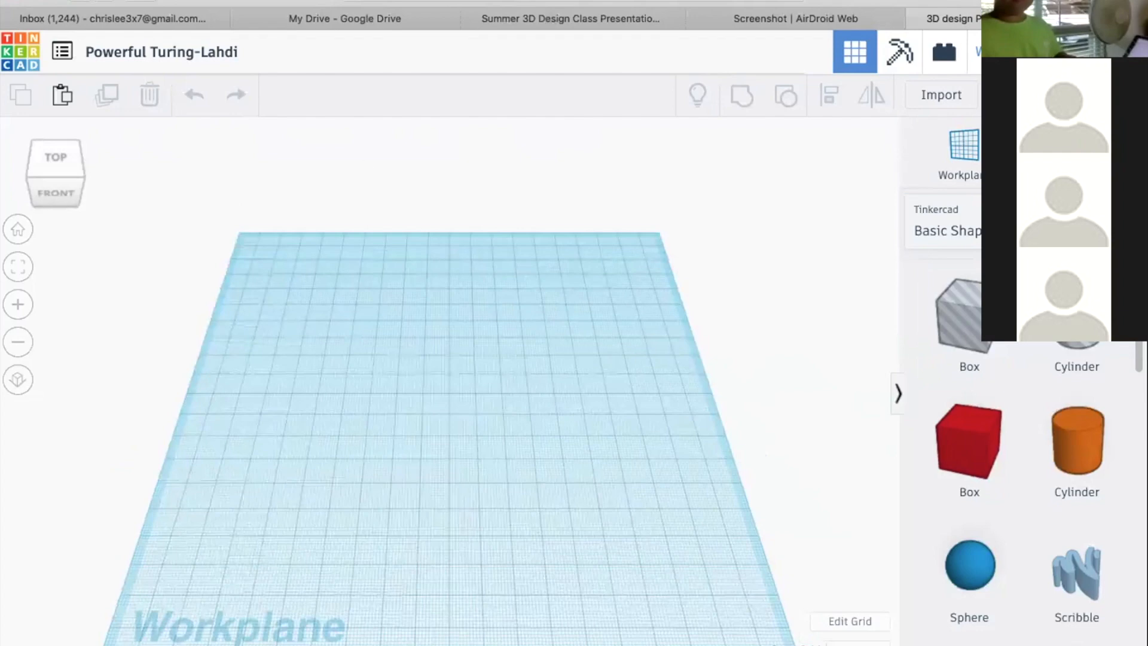
scroll(962, 335, down, 2)
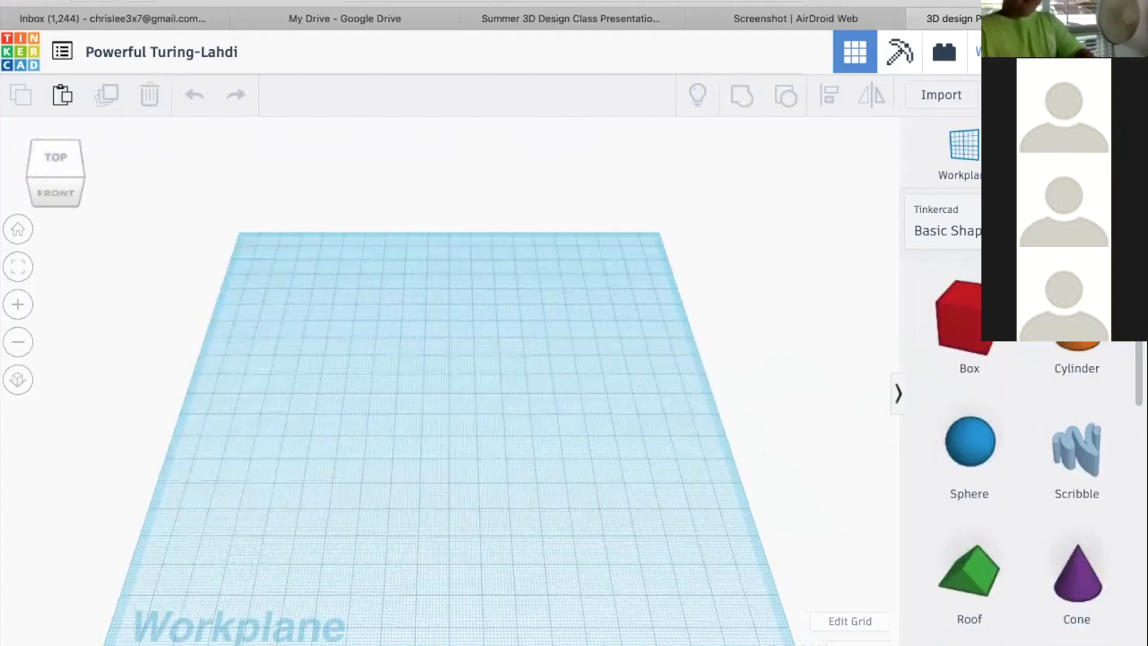
scroll(1023, 448, down, 10)
scroll(1022, 448, up, 6)
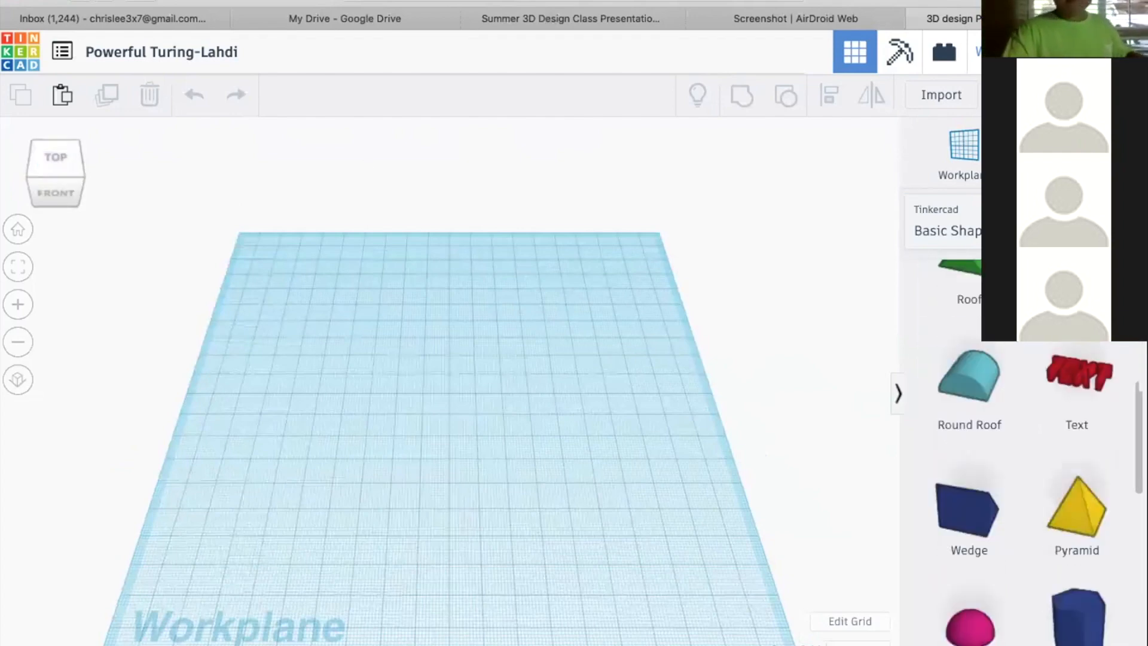
scroll(1005, 380, up, 5)
drag(977, 422, 528, 387)
drag(490, 448, 427, 349)
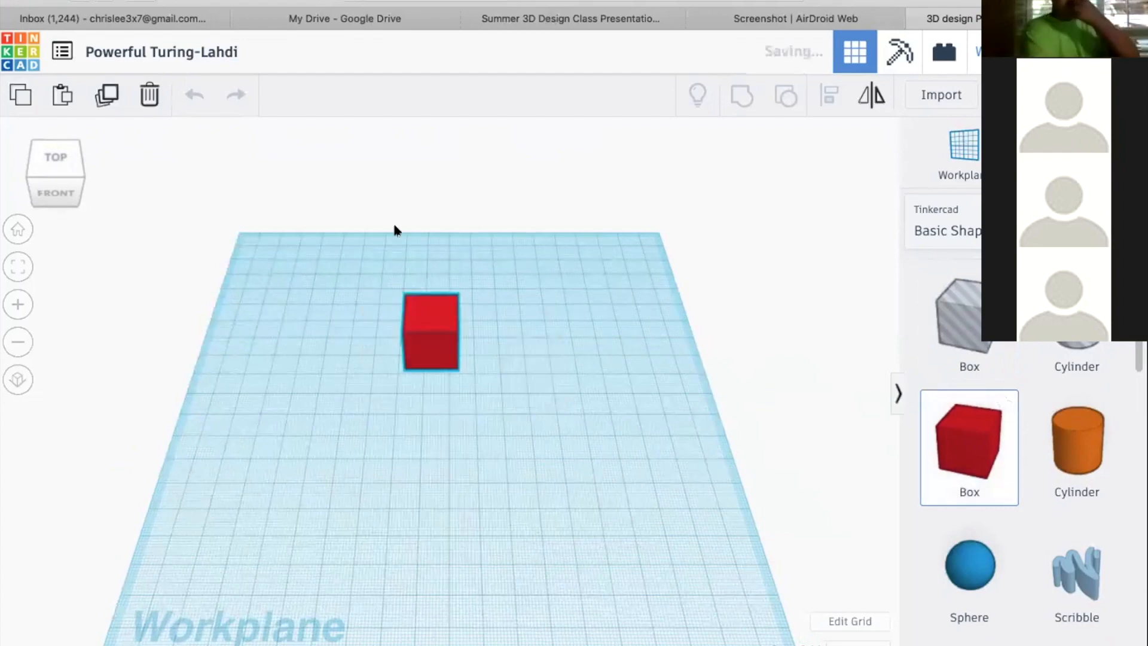
click(480, 326)
click(419, 337)
click(526, 328)
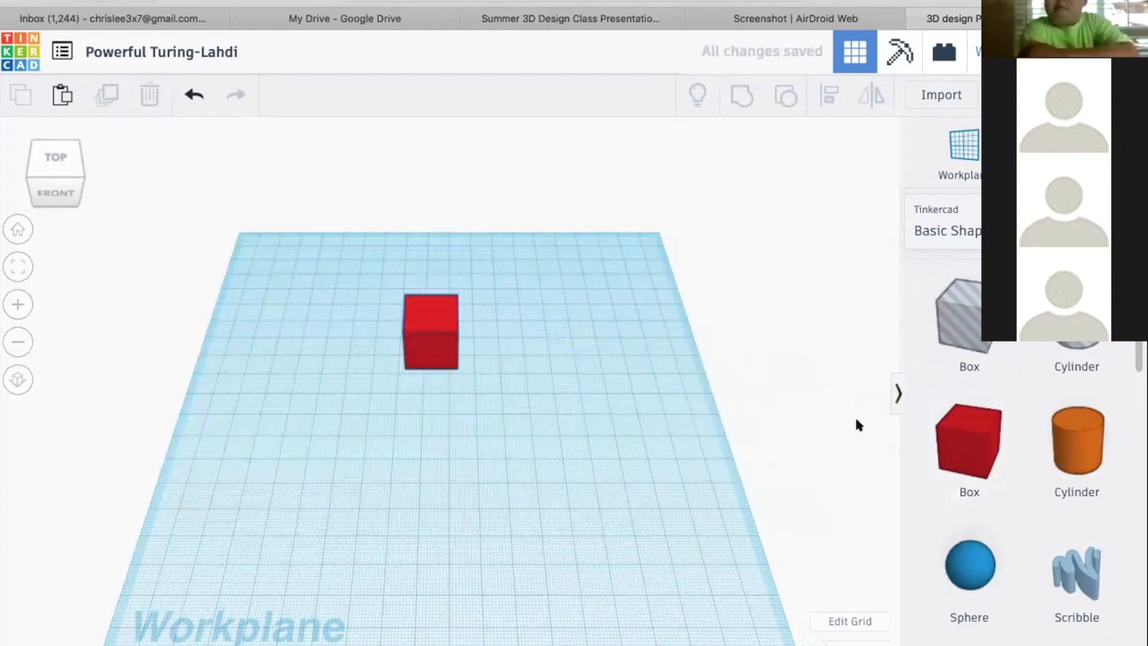
drag(1077, 443, 405, 396)
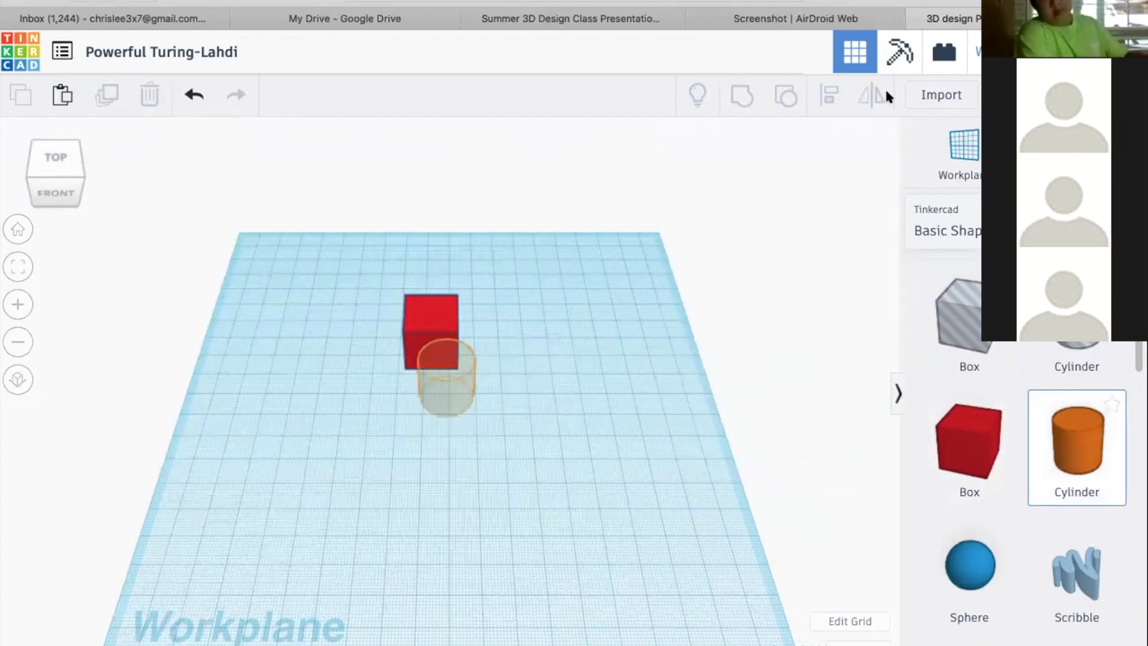
Check the Moving Objects slide, return to the Tinkercad design and close the AirDroid Web browser tab
click(571, 19)
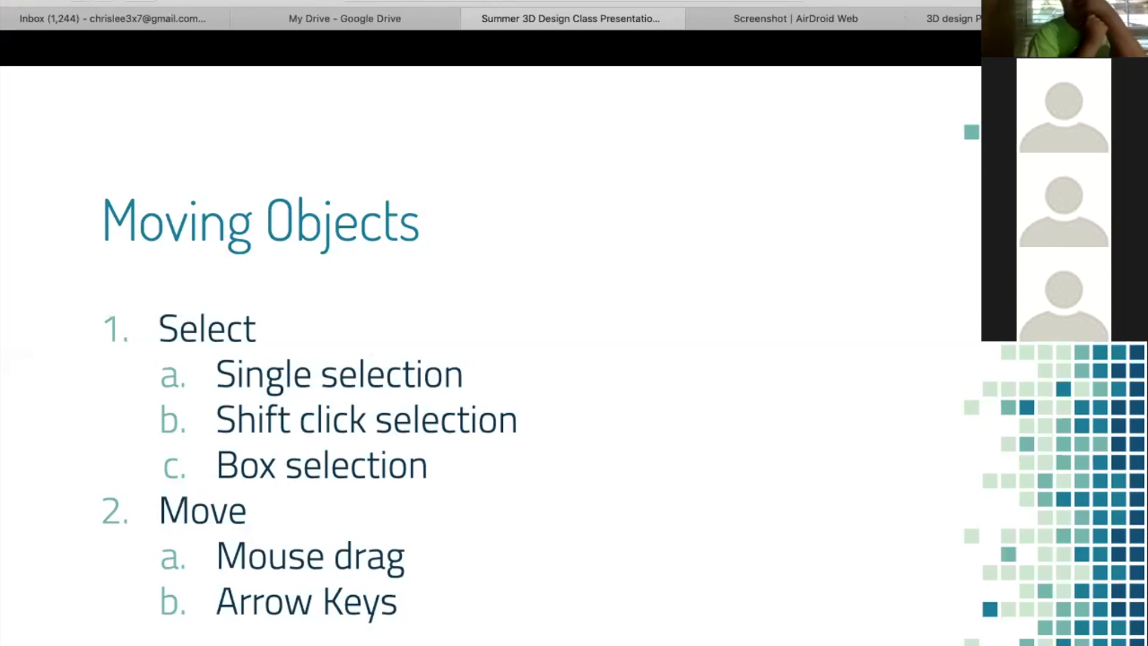
click(843, 18)
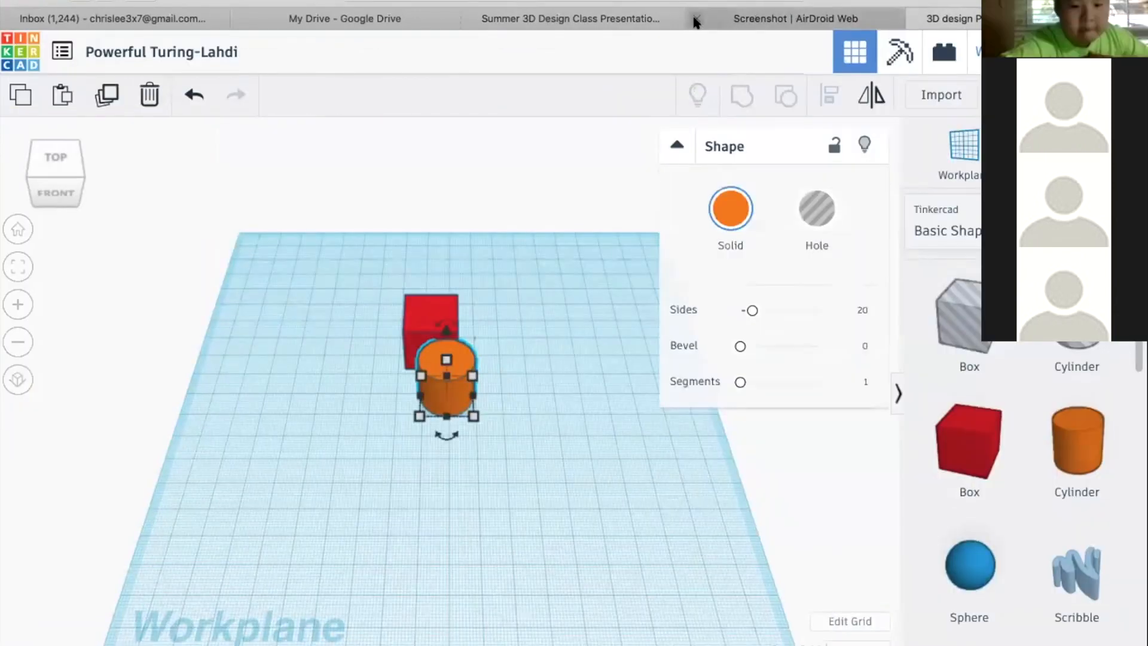
click(696, 20)
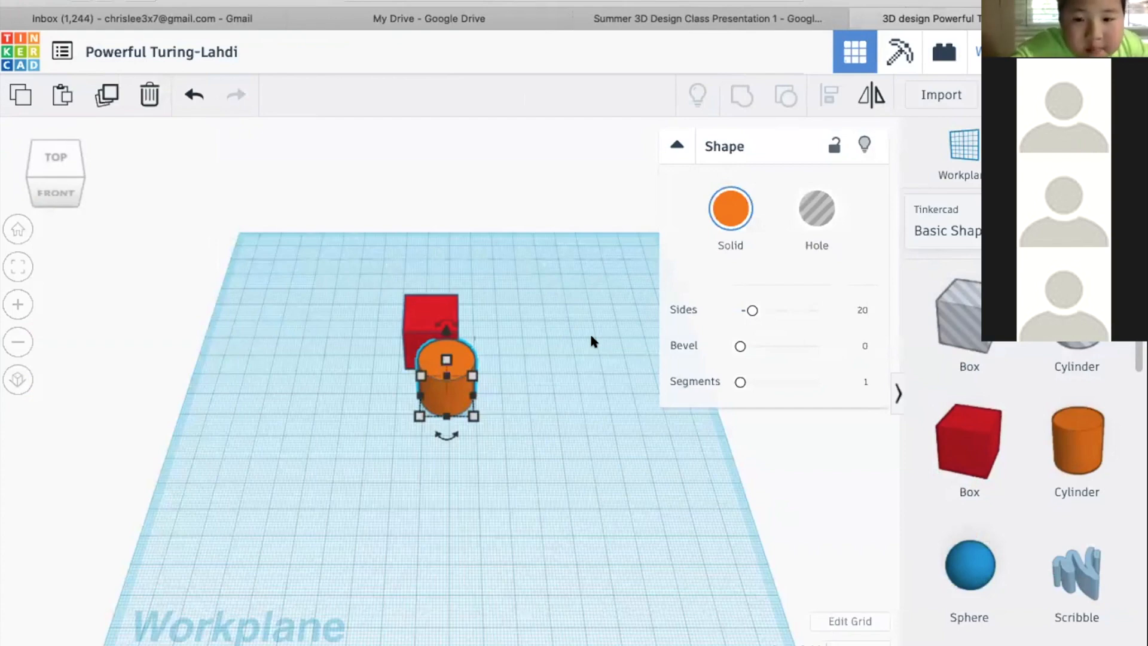
Select only the red box, move it beside the cylinder on its left side, and clear the selection
click(536, 361)
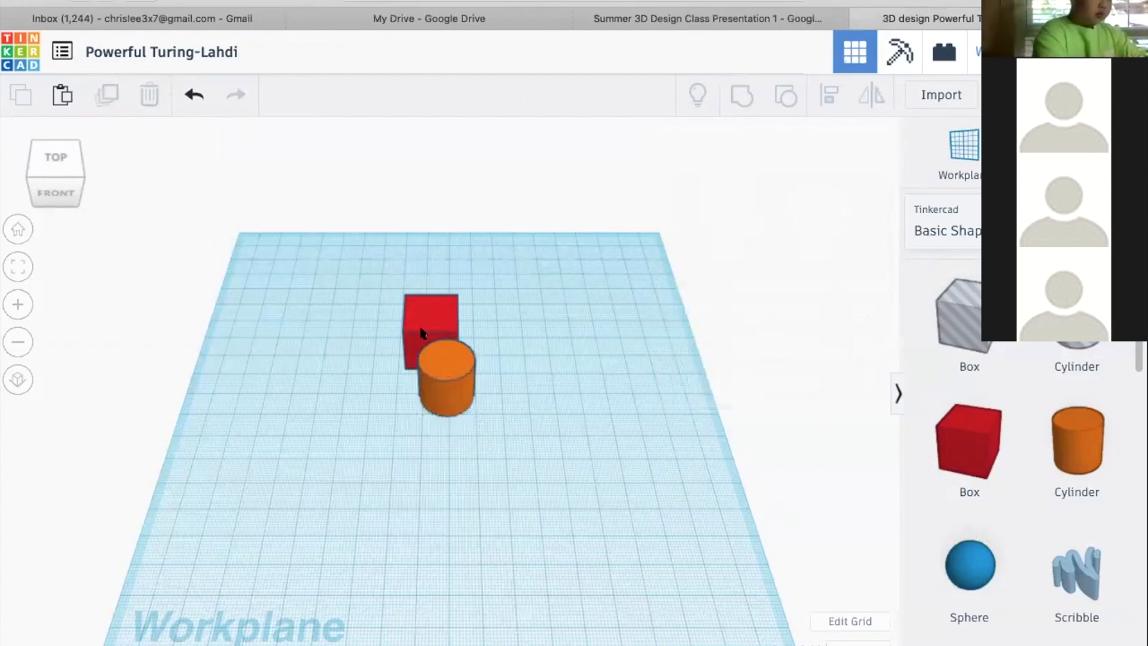
click(413, 311)
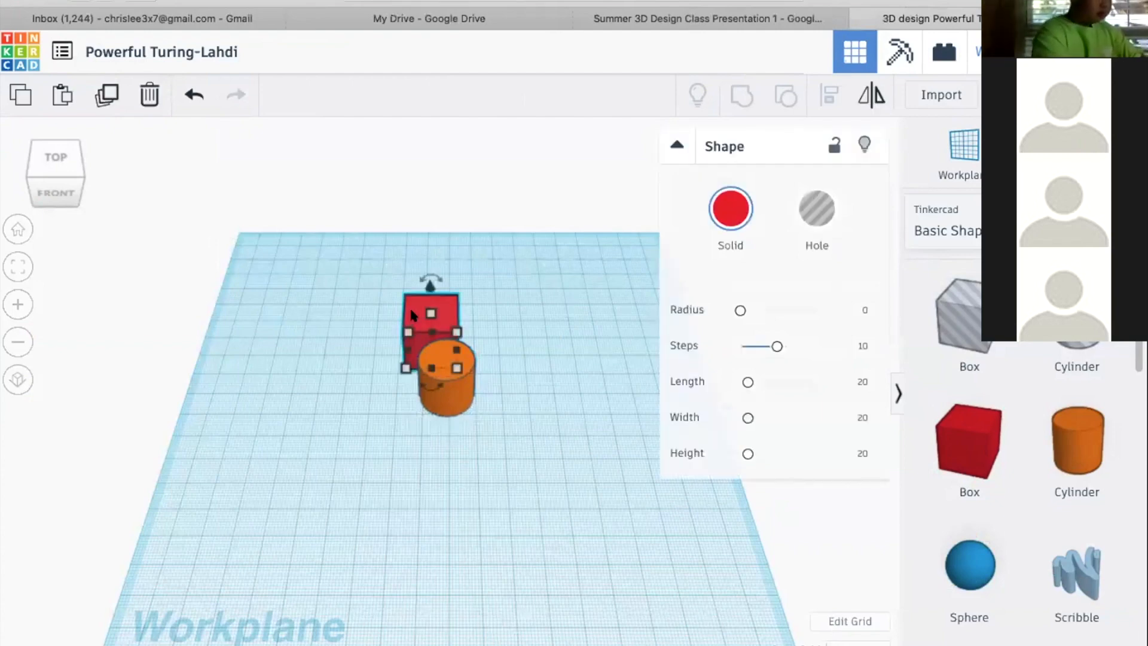
drag(411, 313, 460, 276)
drag(355, 239, 564, 381)
drag(565, 381, 391, 379)
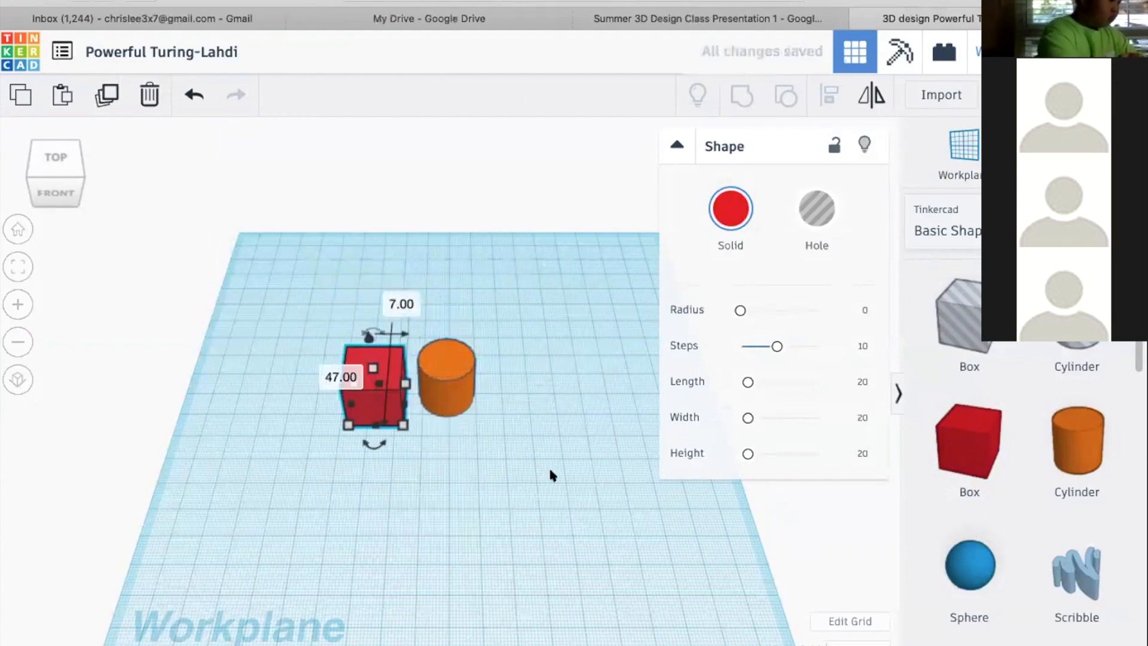
click(580, 481)
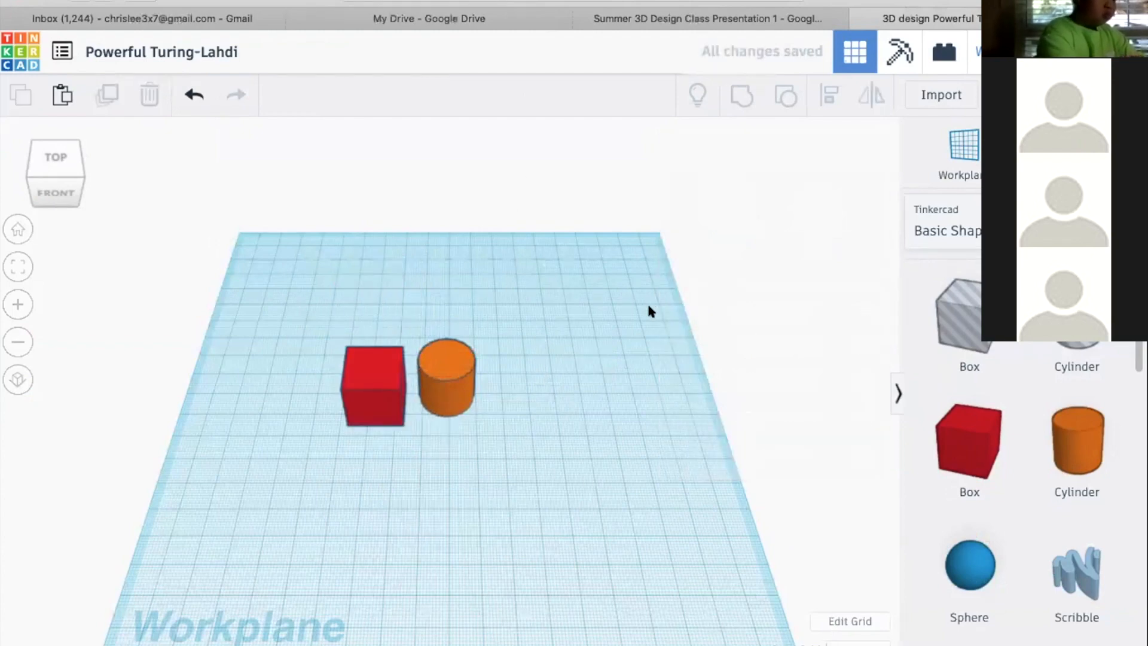
Review the selection and move methods on the Moving Objects slide, and return to the Tinkercad design
click(656, 17)
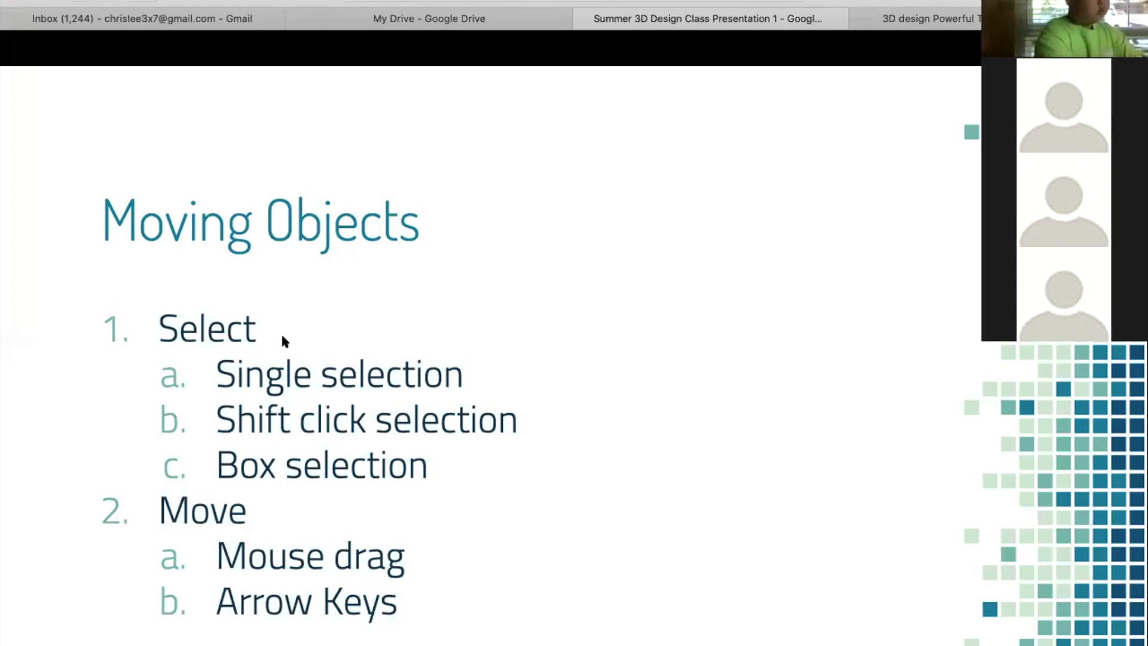
click(219, 359)
key(Left)
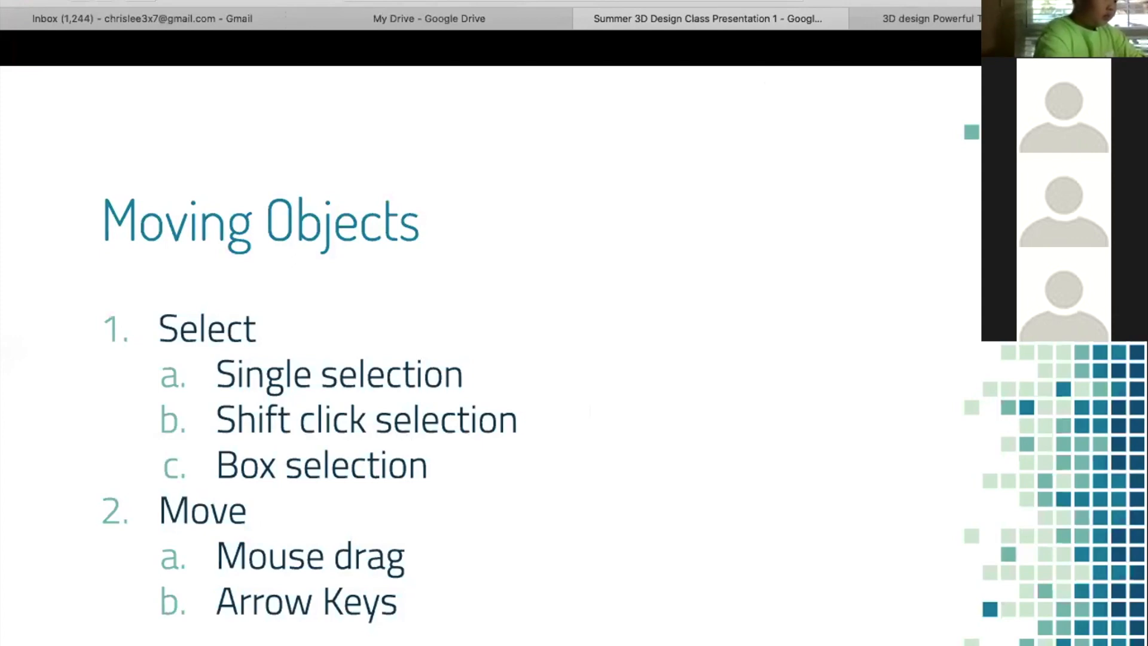
click(913, 13)
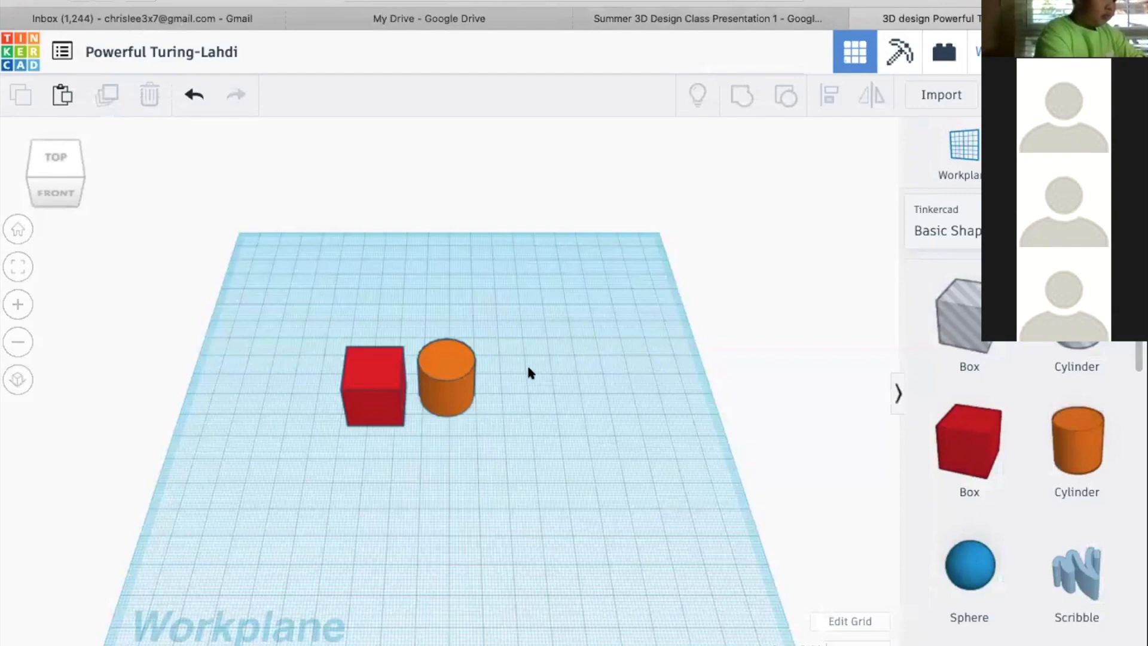
Select the box and cylinder together, move them about 22 mm toward the front of the workplane, and deselect them
click(450, 366)
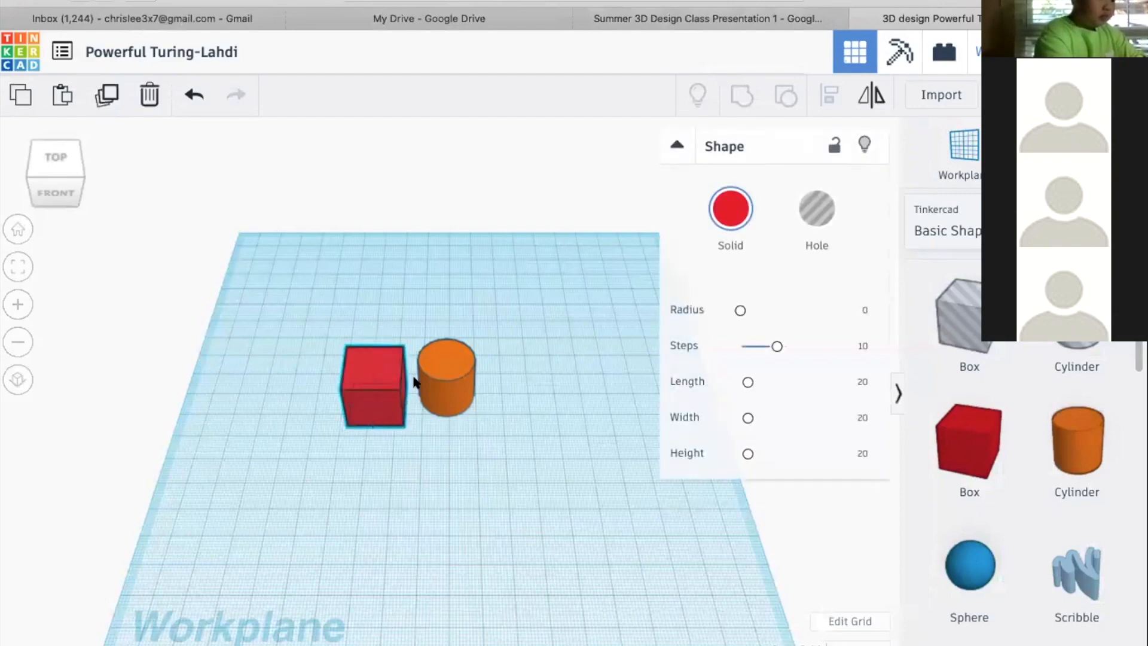
click(375, 378)
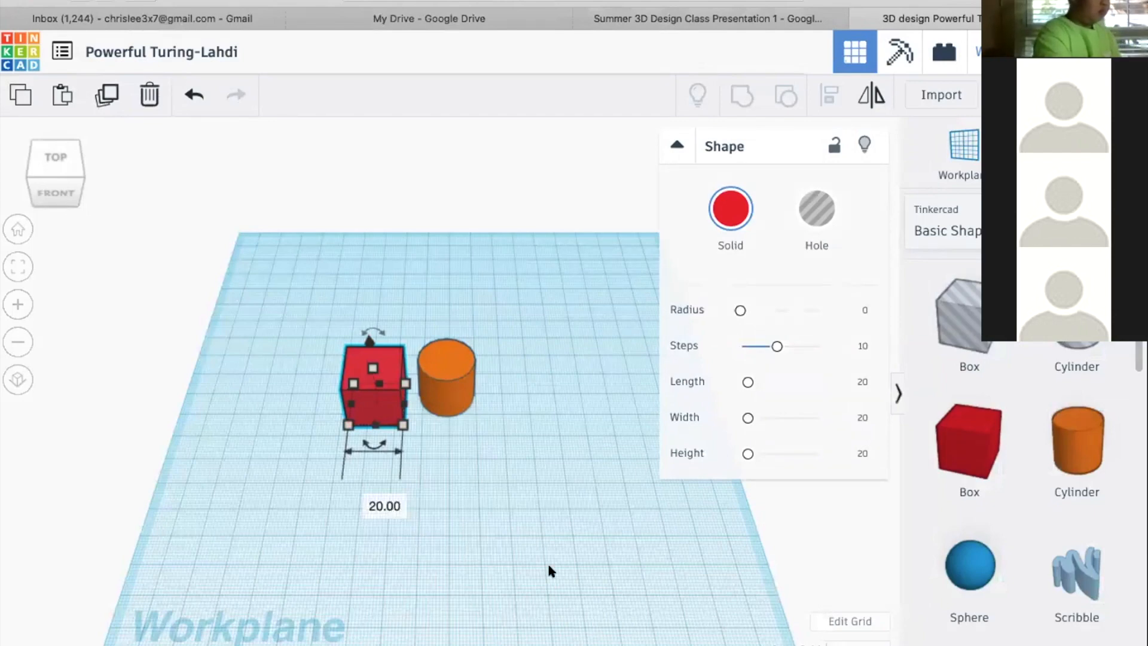
shift+click(452, 382)
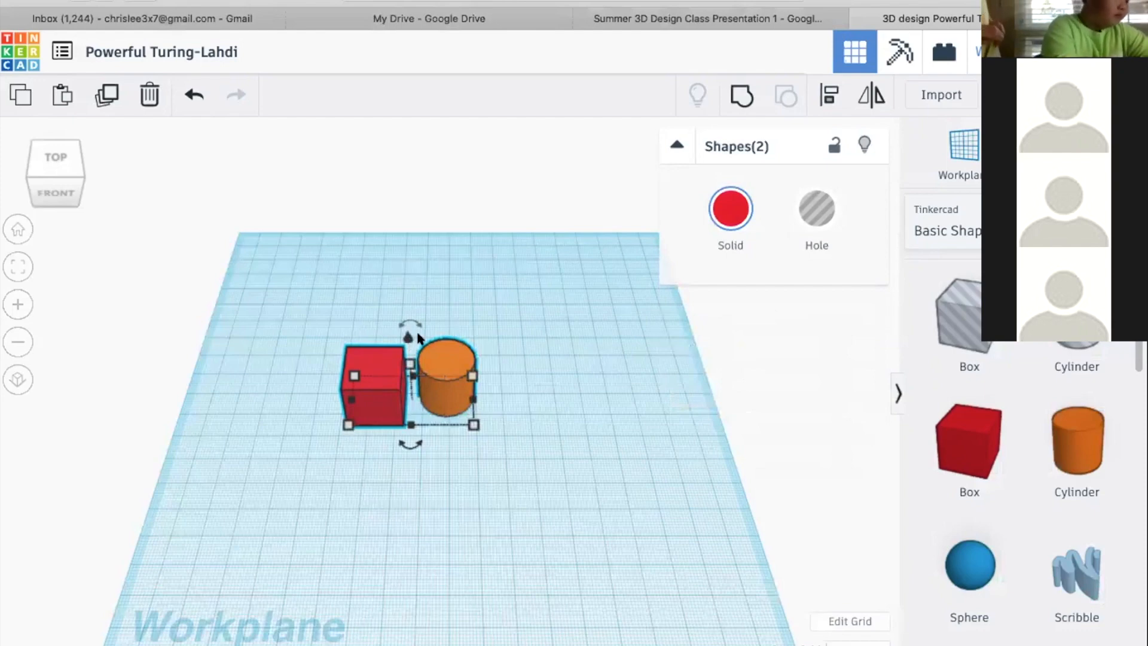
drag(447, 372, 430, 538)
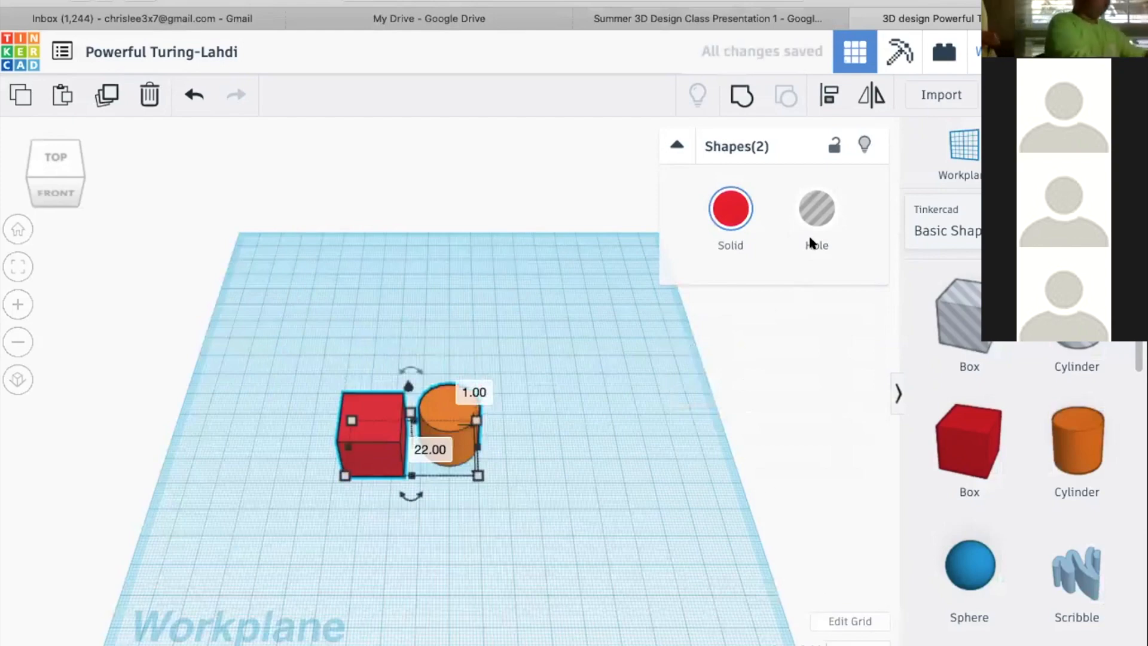
drag(402, 489, 796, 513)
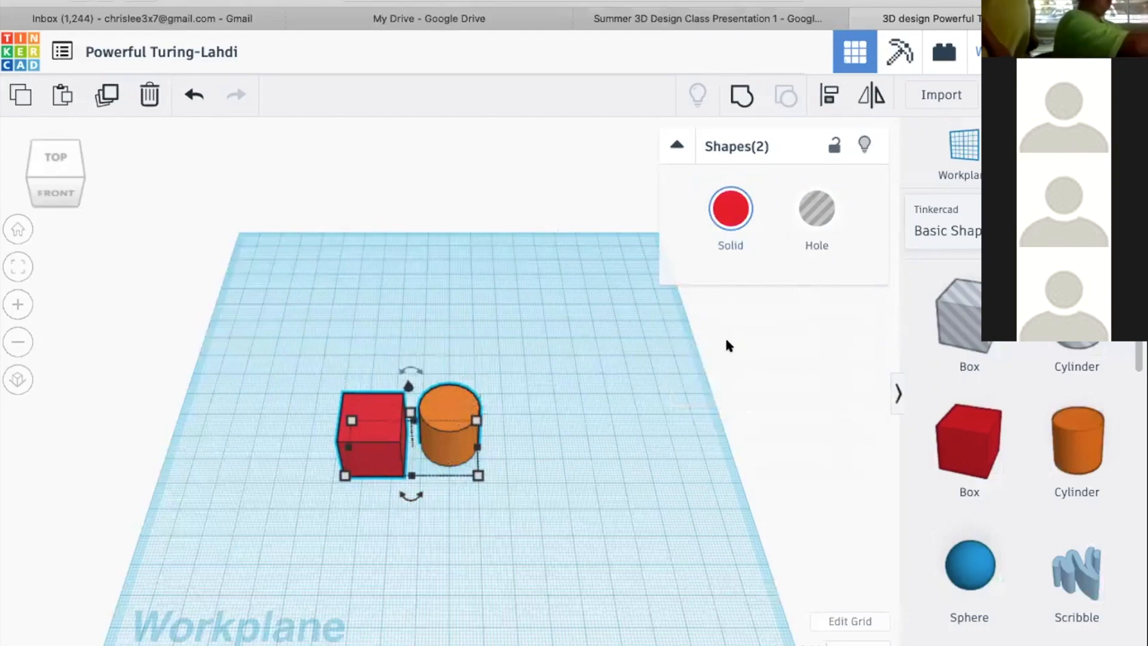
click(463, 305)
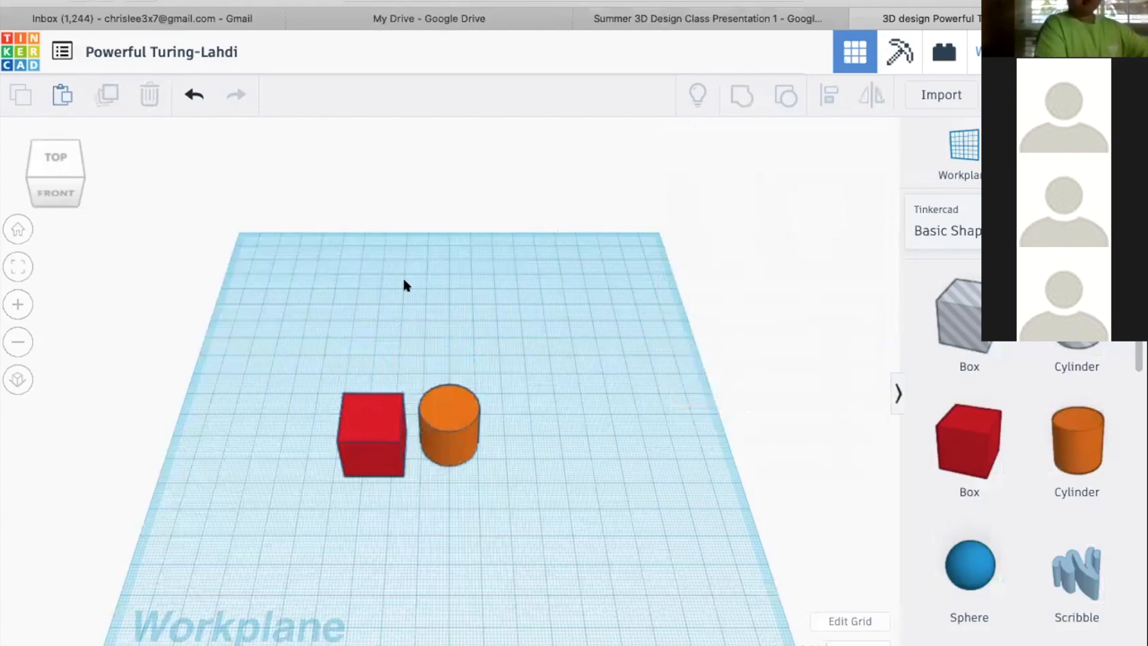
Add a second orange cylinder near the workplane's back edge and a second red box just in front of it
click(1079, 436)
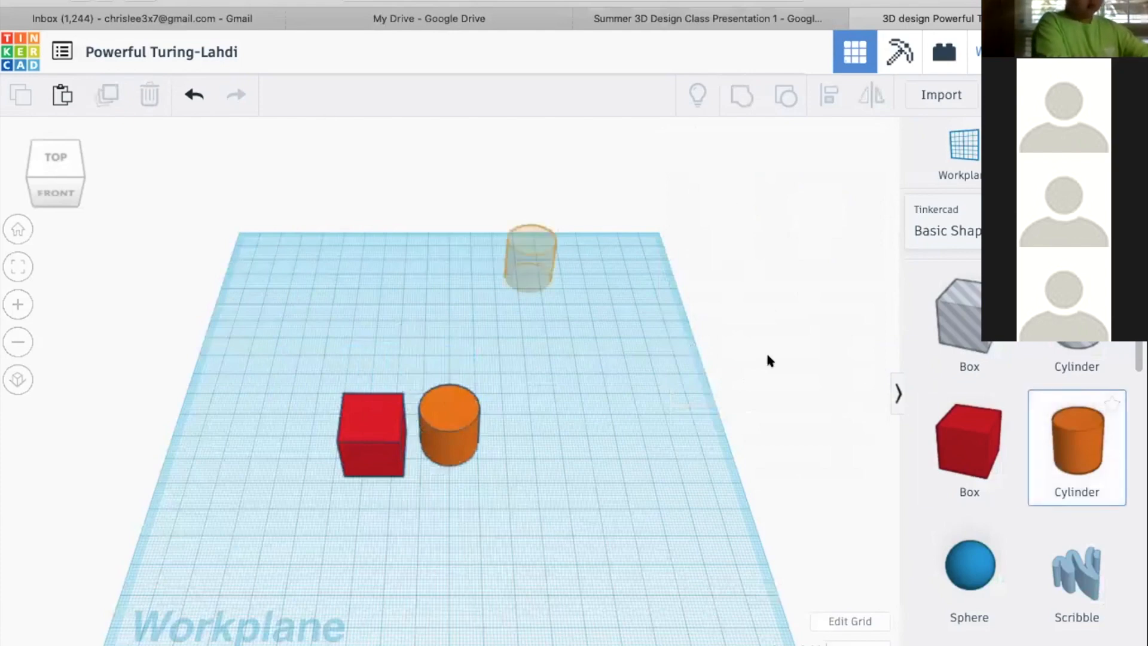
click(979, 452)
click(499, 436)
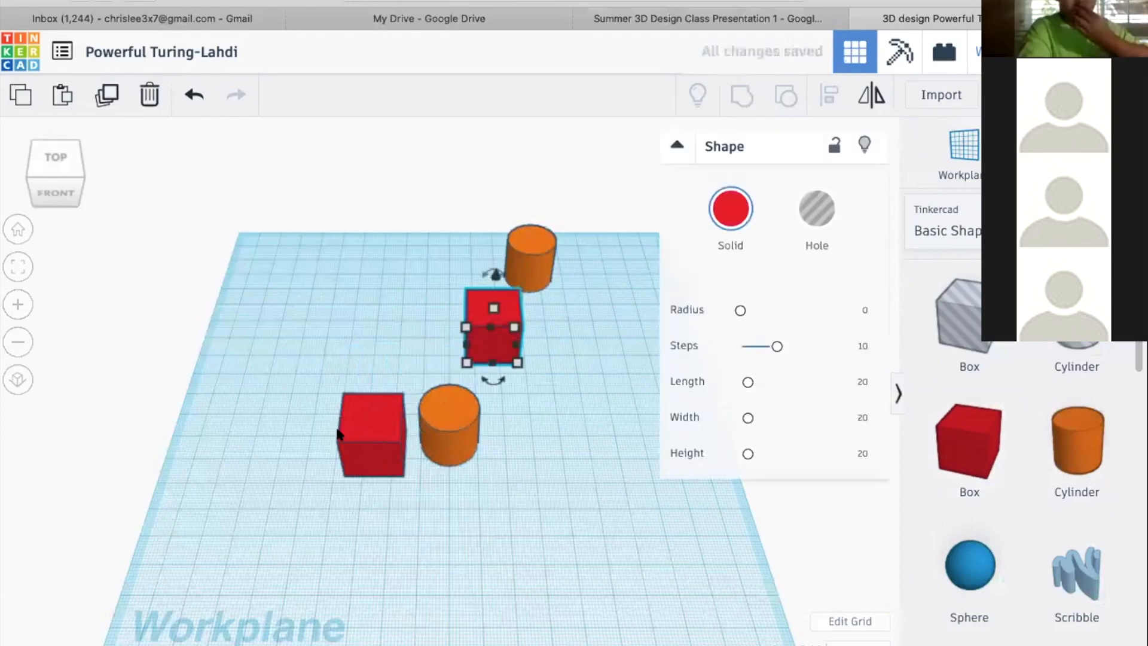
Select the front box and front cylinder together and clear the selection
click(404, 433)
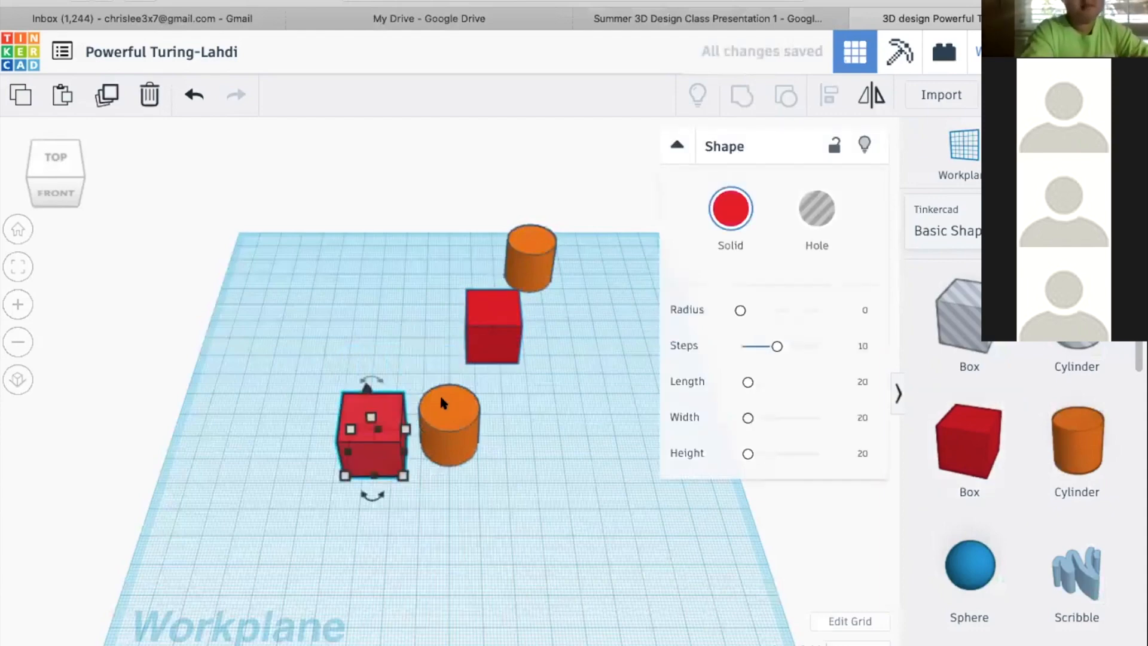
drag(380, 361, 327, 314)
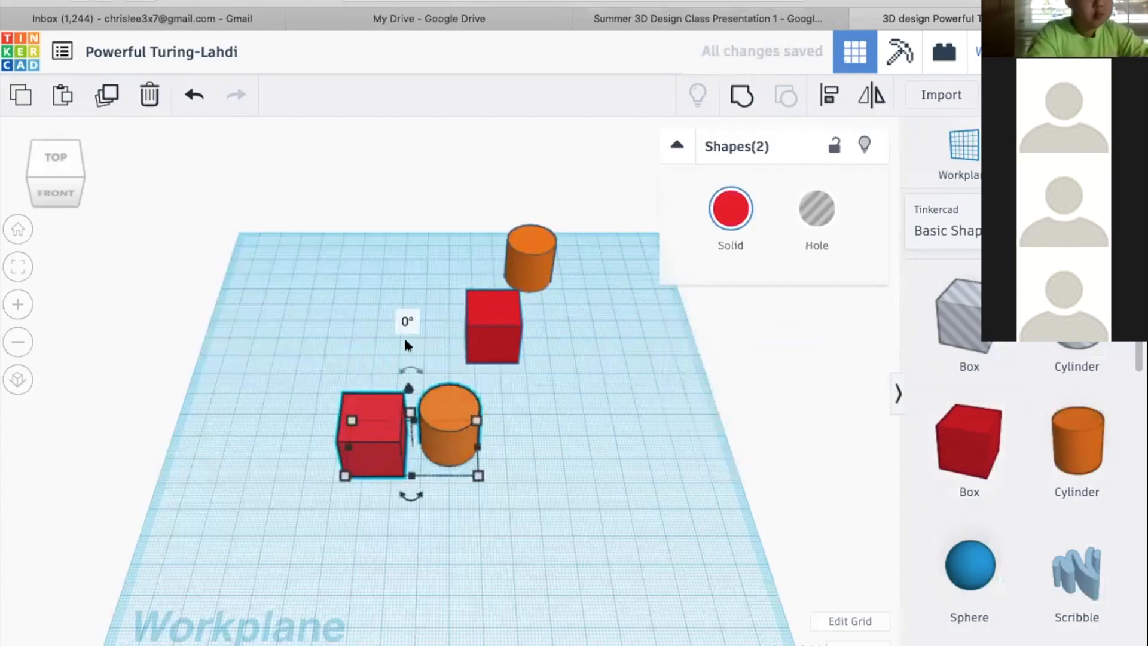
click(331, 321)
Select all four shapes together, move them as one set left and toward the front of the workplane, and deselect them
click(368, 404)
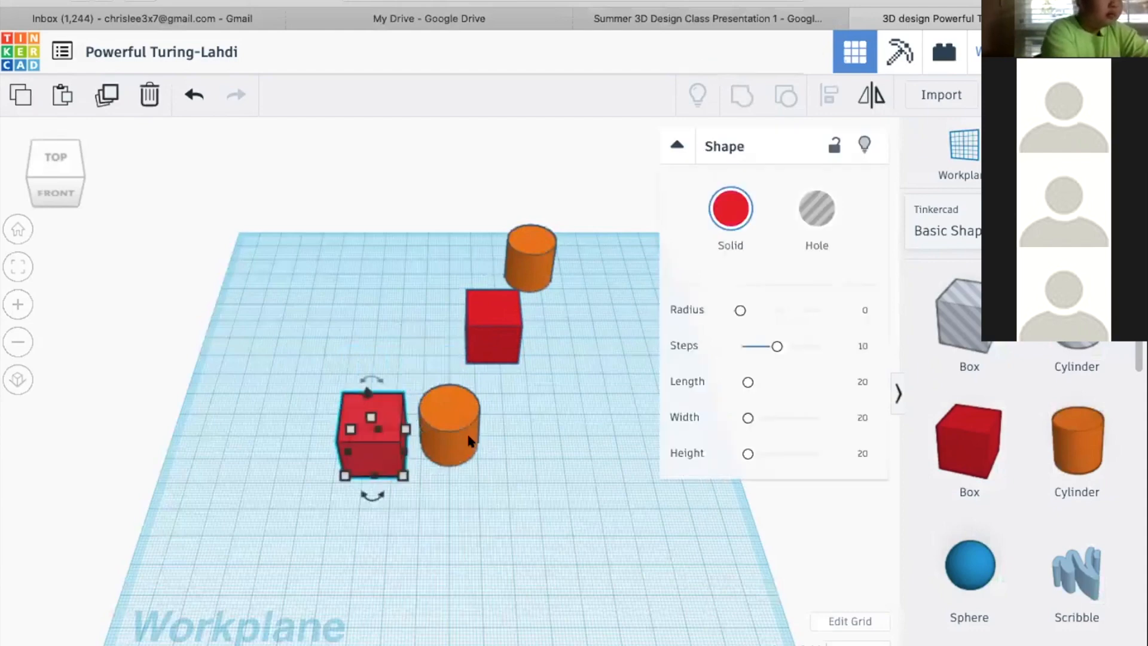
shift+click(453, 418)
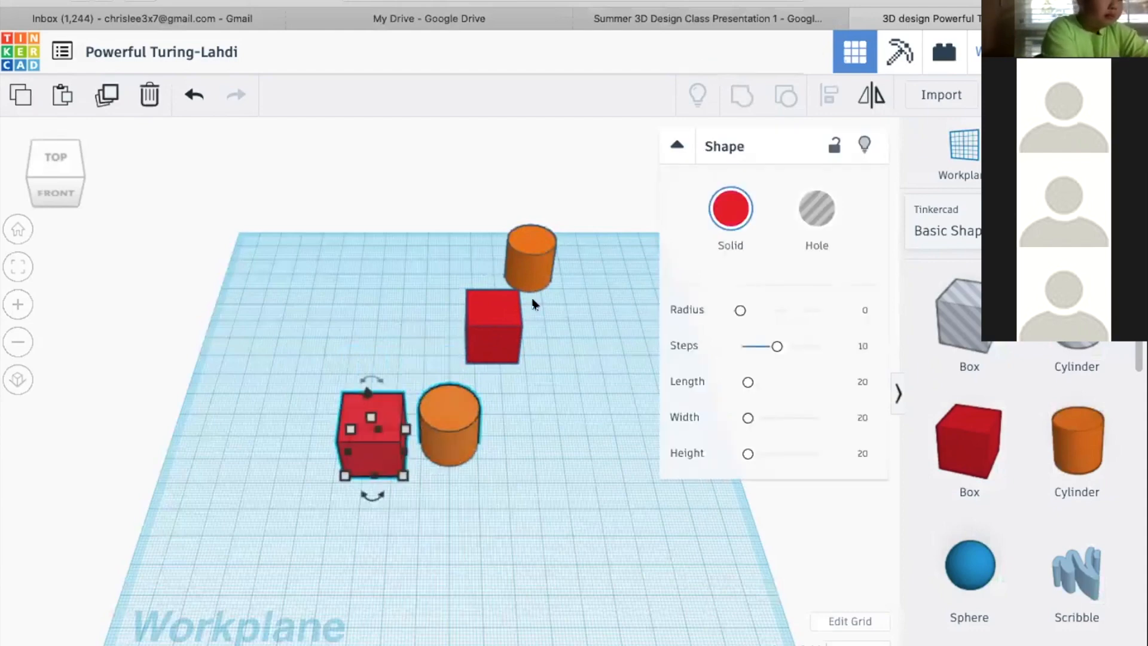
shift+click(538, 260)
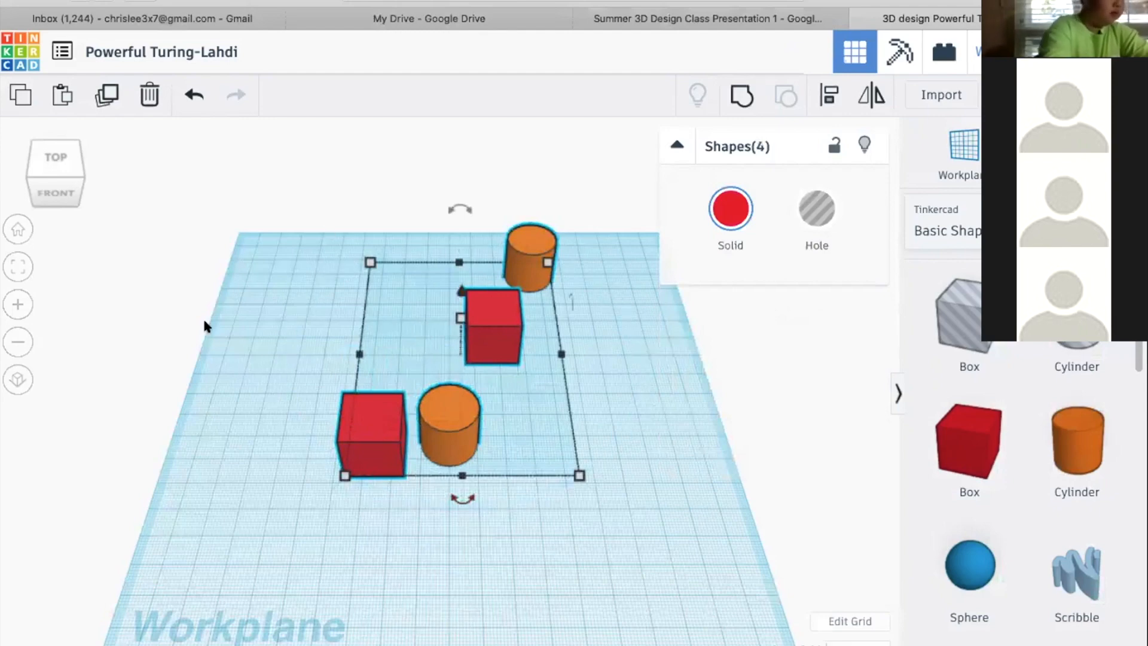
drag(506, 321, 435, 333)
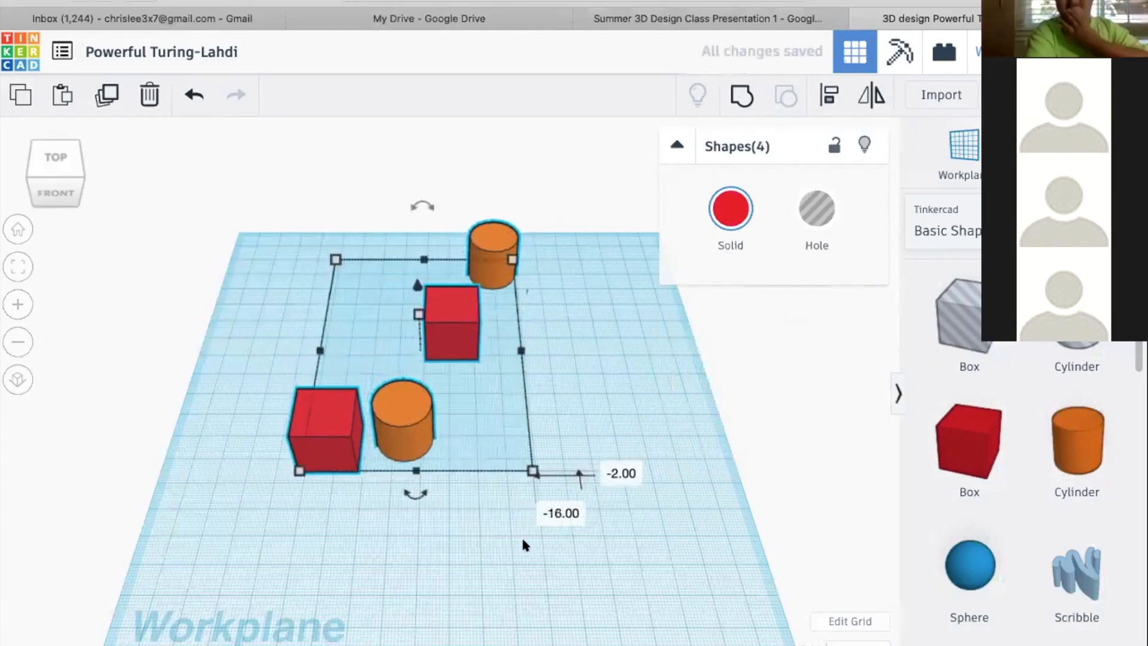
drag(472, 326, 511, 521)
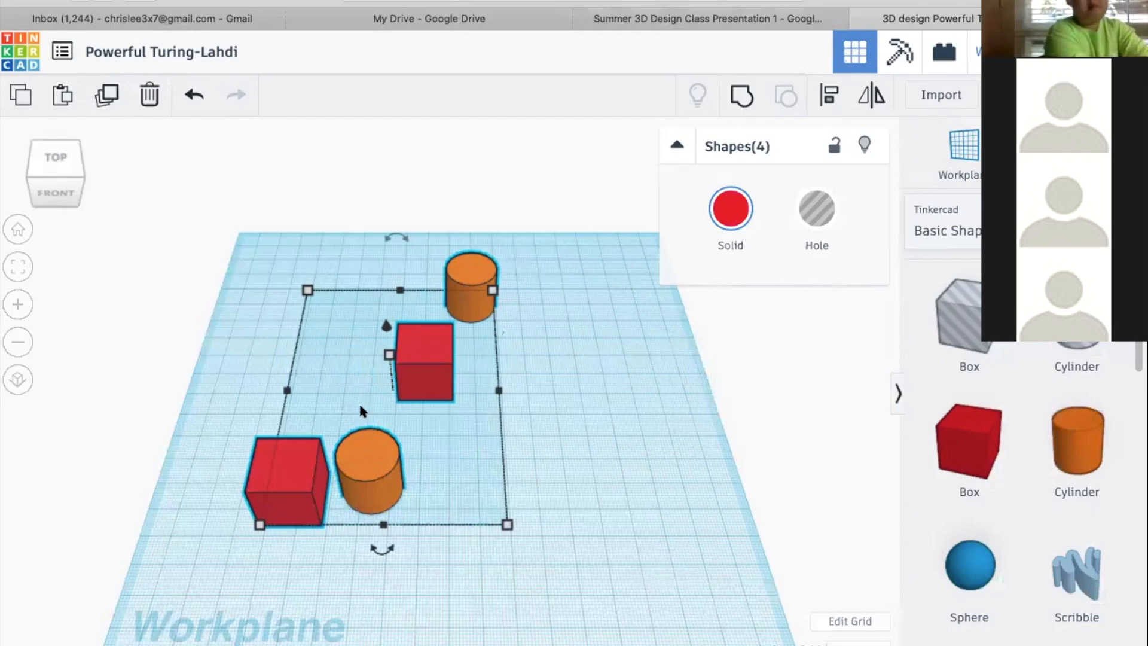
click(809, 304)
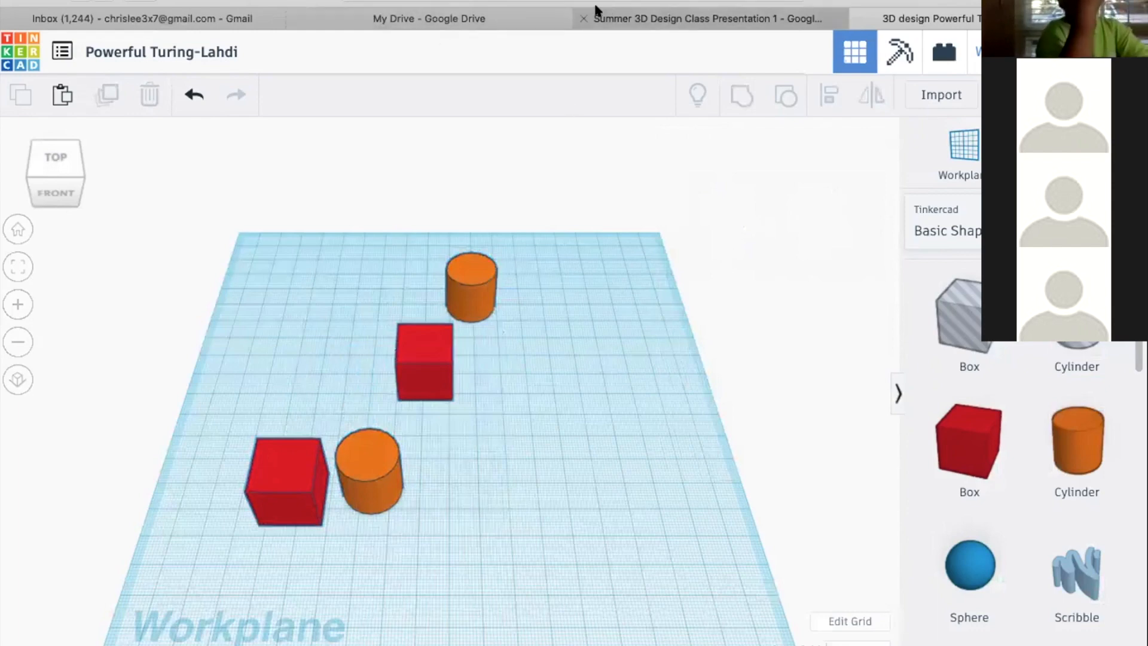
Switch to the class presentation and advance from the Moving Objects slide to Scaling Objects
click(641, 10)
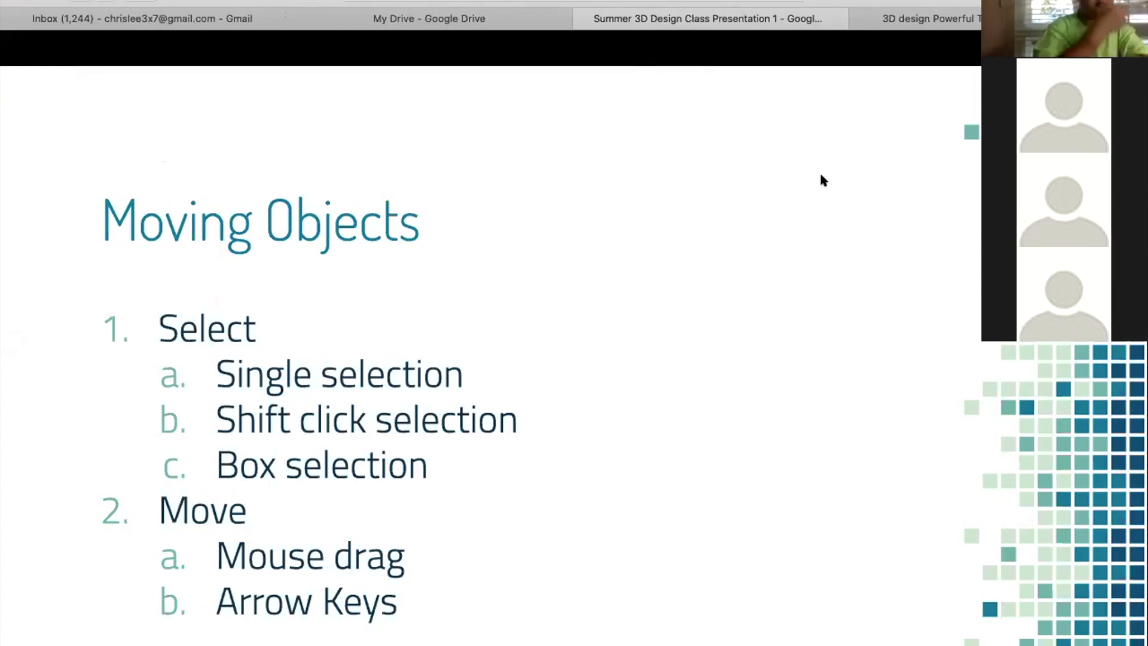
click(471, 300)
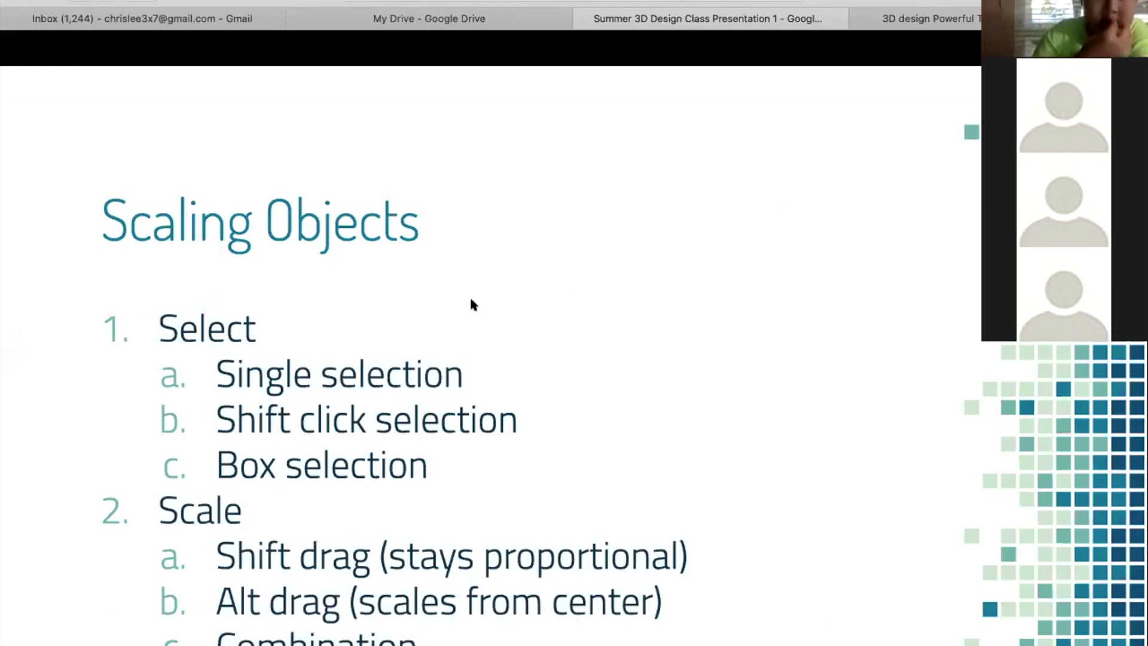
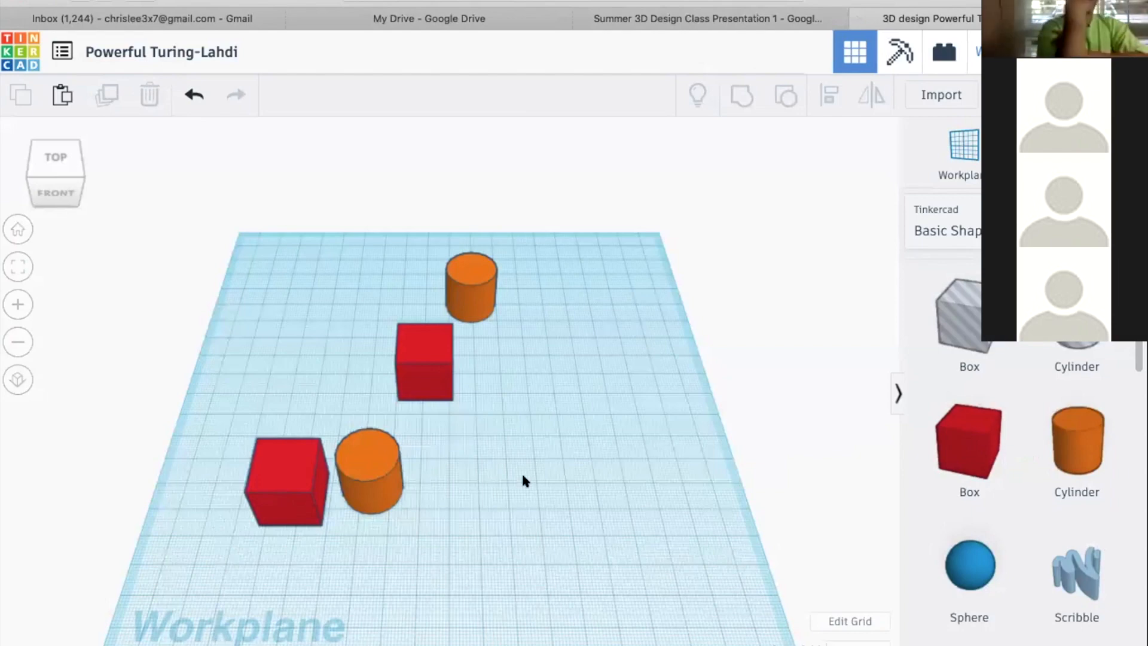
Select the red box near the middle of the workplane and enlarge its base to about 63 by 65 mm
click(423, 373)
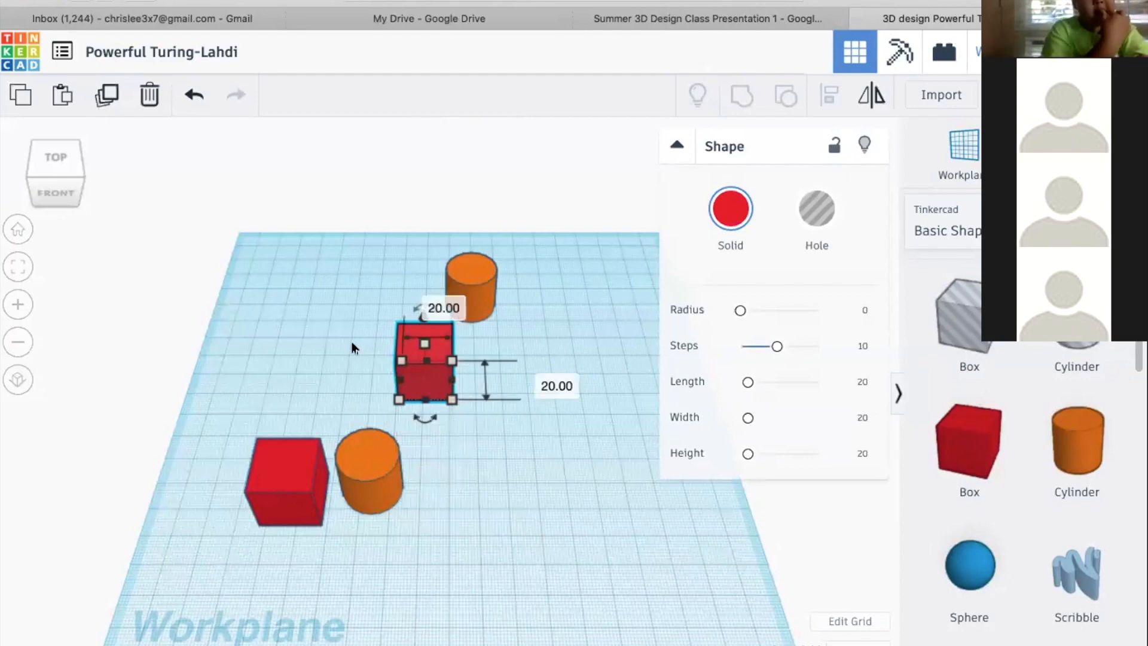
click(511, 445)
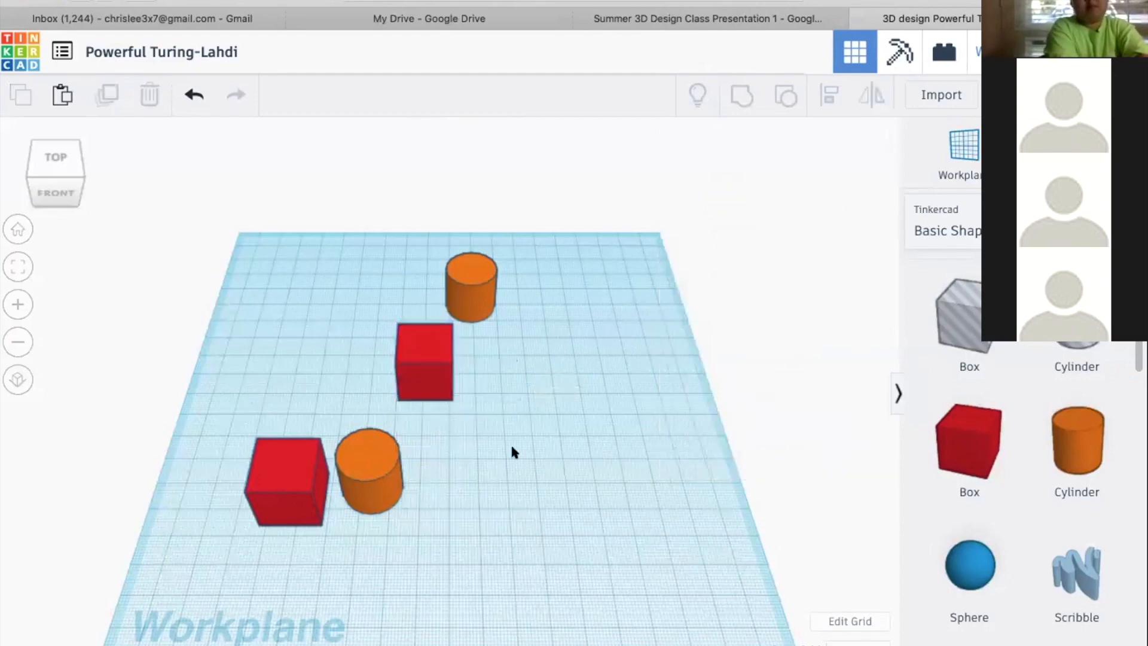
click(425, 349)
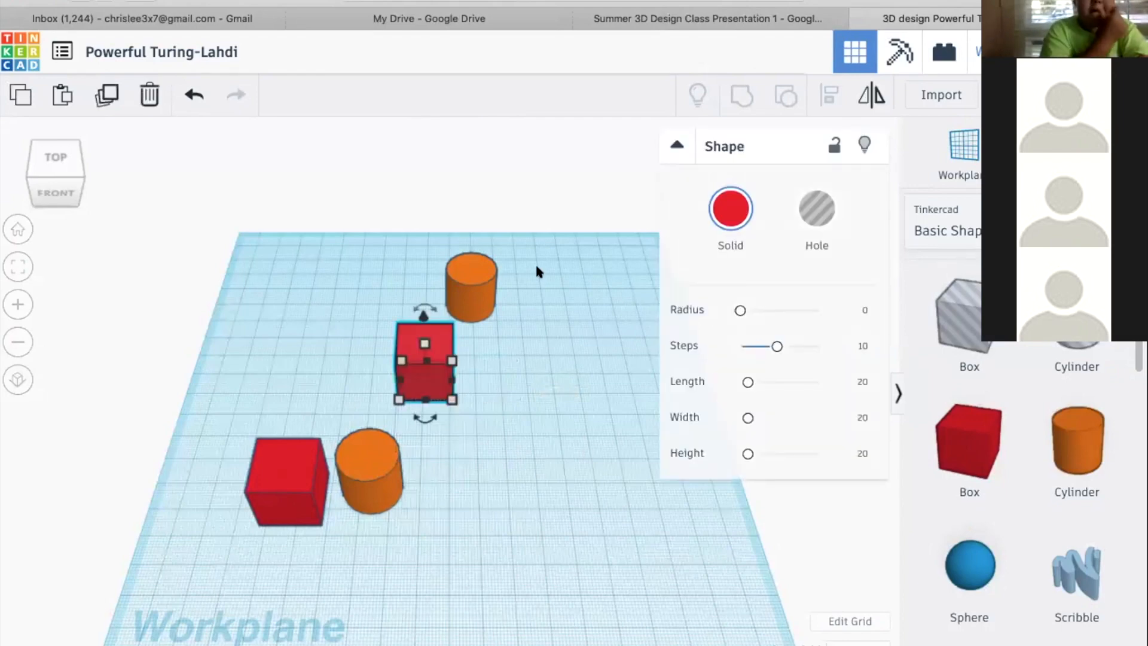
drag(451, 399, 593, 501)
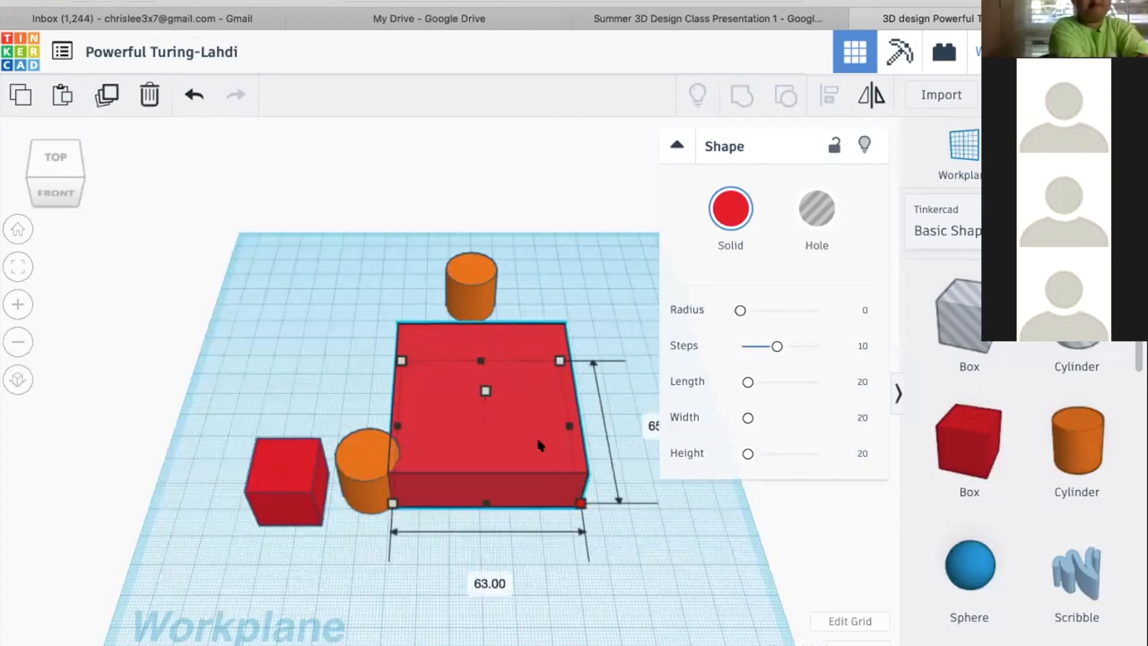
Stretch the enlarged red box vertically to a height of 63 mm
drag(524, 371, 478, 357)
right_drag(479, 357, 471, 328)
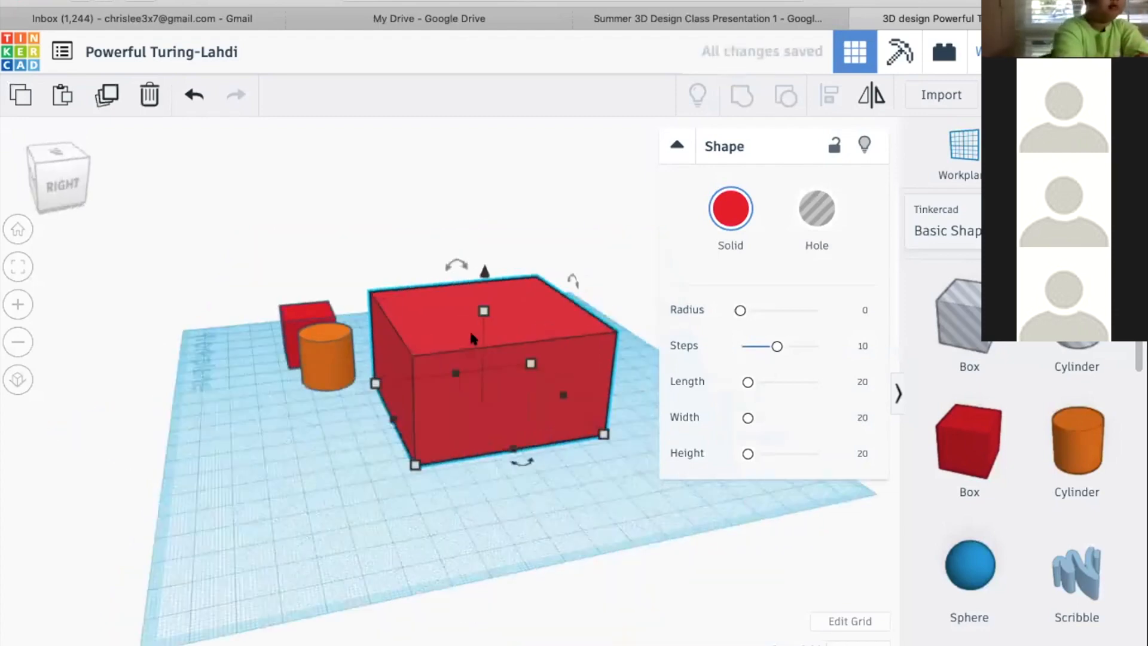
drag(479, 309, 477, 358)
right_drag(240, 471, 452, 419)
drag(493, 348, 491, 314)
right_drag(287, 317, 451, 302)
drag(448, 298, 449, 259)
right_drag(529, 386, 486, 272)
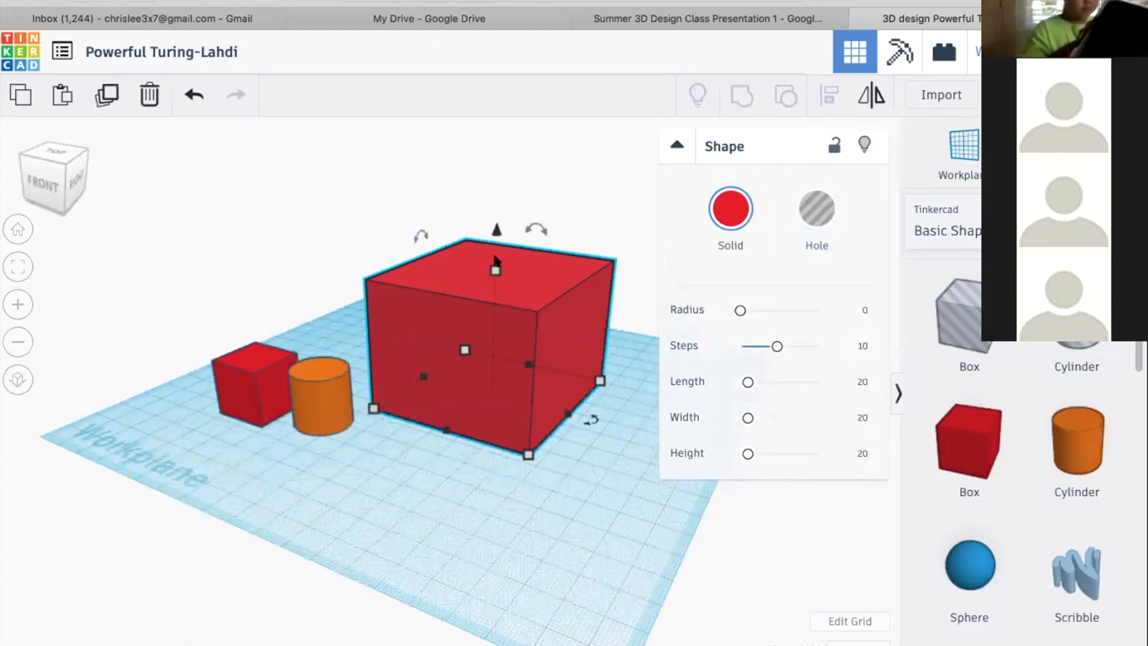
drag(495, 257, 491, 219)
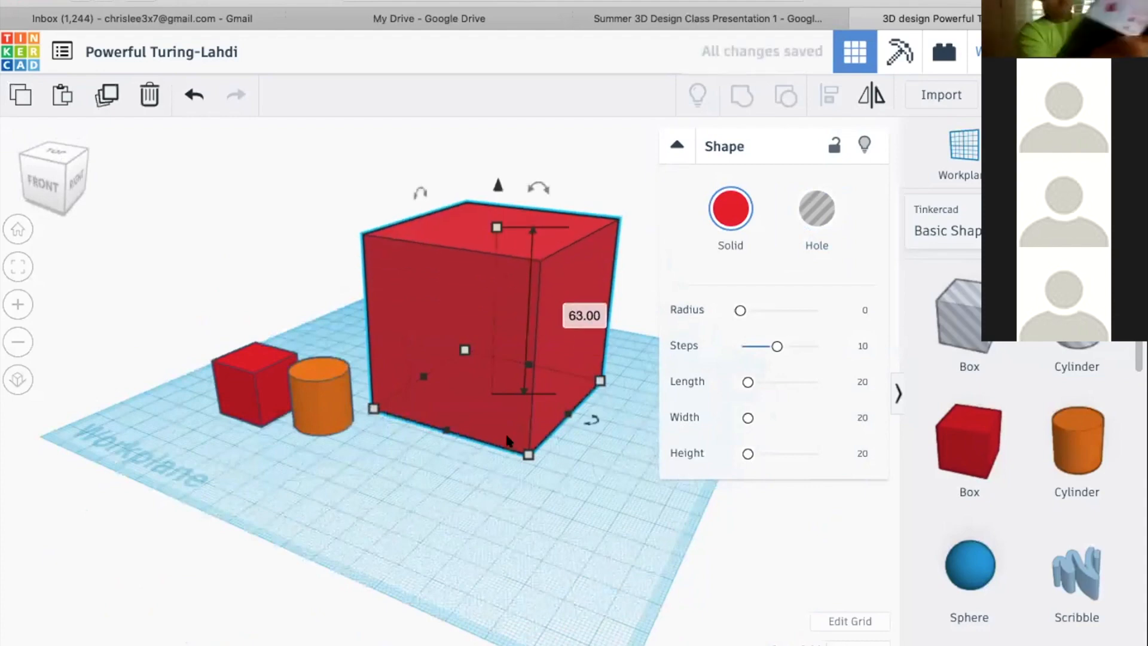
Move the large red box up and down vertically, ending about 68 mm below the workplane
right_drag(411, 442, 361, 452)
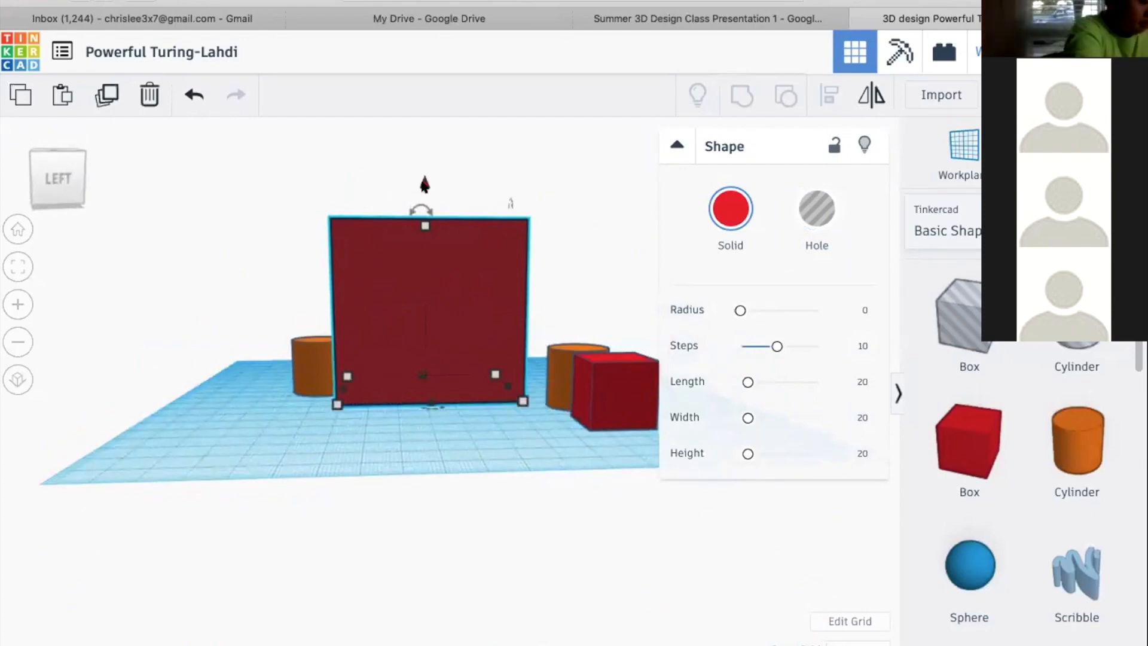
right_drag(464, 190, 334, 254)
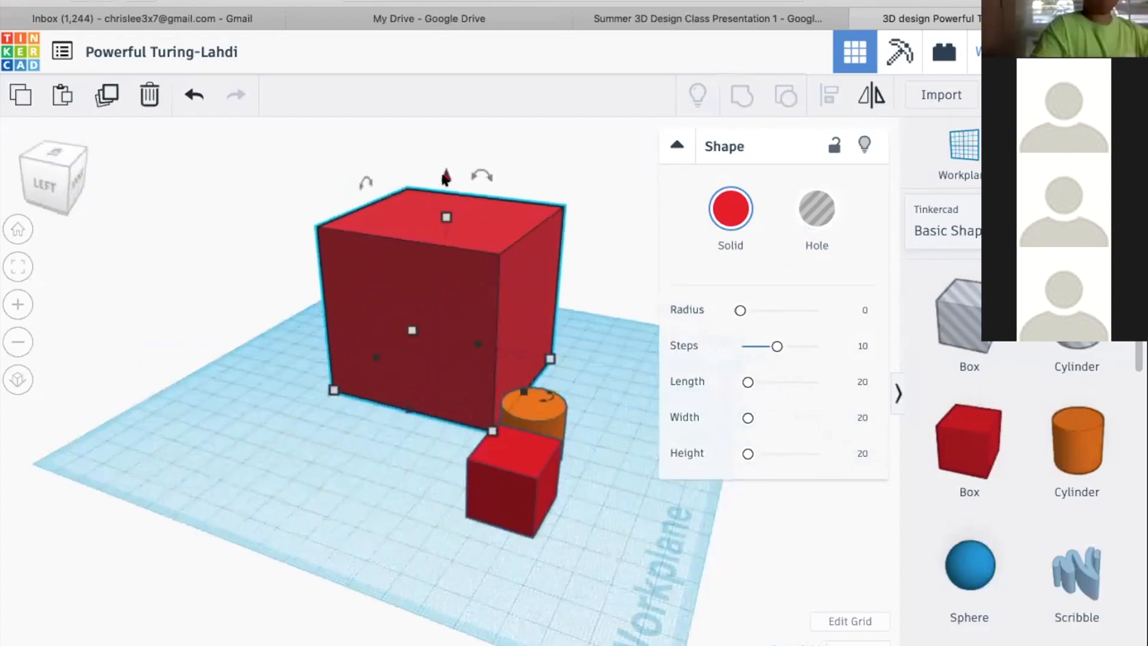
drag(448, 141, 449, 248)
drag(464, 98, 464, 146)
right_drag(490, 191, 293, 188)
mouse_move(501, 178)
right_down()
mouse_move(495, 209)
mouse_move(497, 176)
right_up()
mouse_move(496, 361)
mouse_down()
mouse_move(493, 388)
mouse_move(496, 366)
mouse_move(479, 390)
mouse_move(478, 359)
mouse_up()
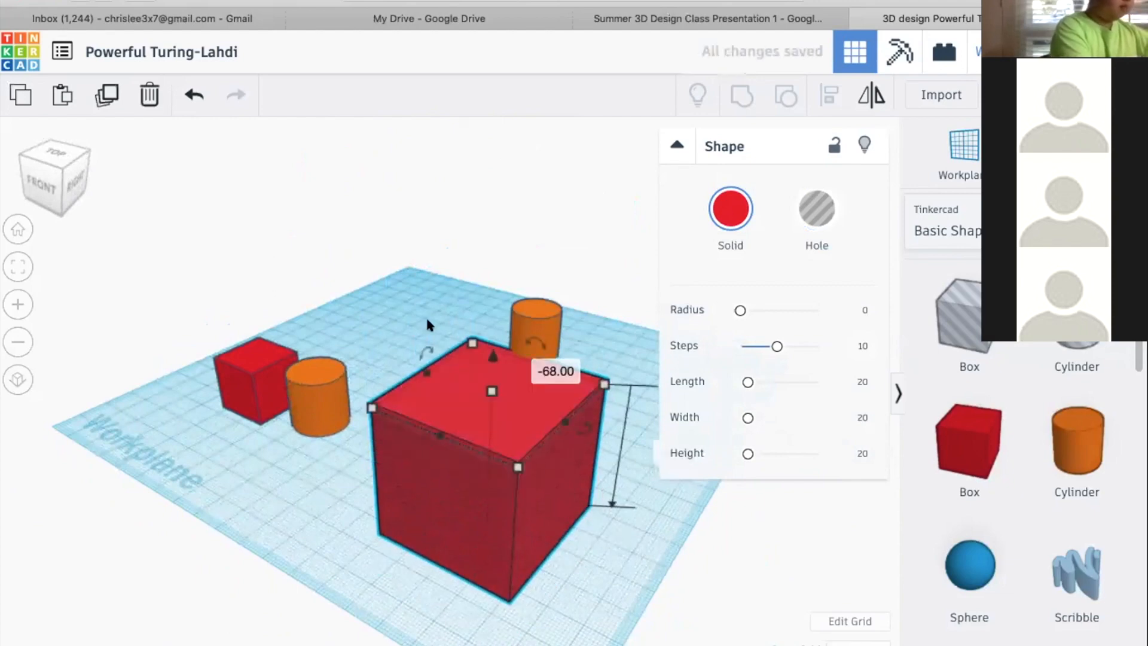
Raise the large red box until it hovers slightly above the workplane
right_drag(461, 307, 541, 295)
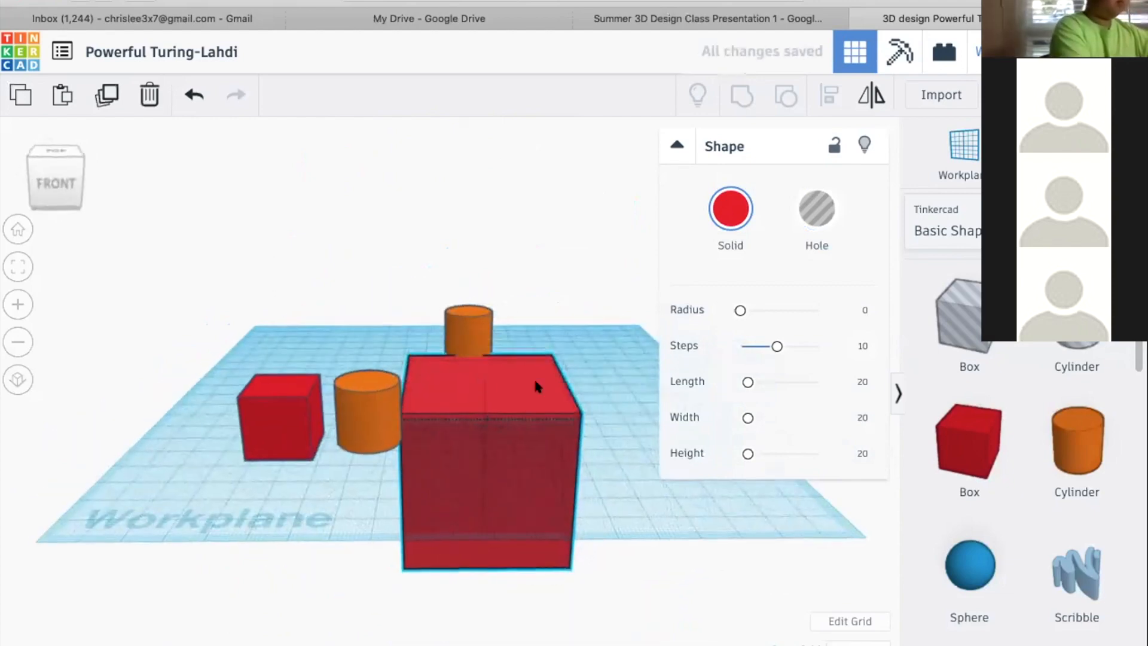
right_drag(534, 376, 486, 353)
drag(482, 401, 531, 136)
right_drag(583, 408, 351, 456)
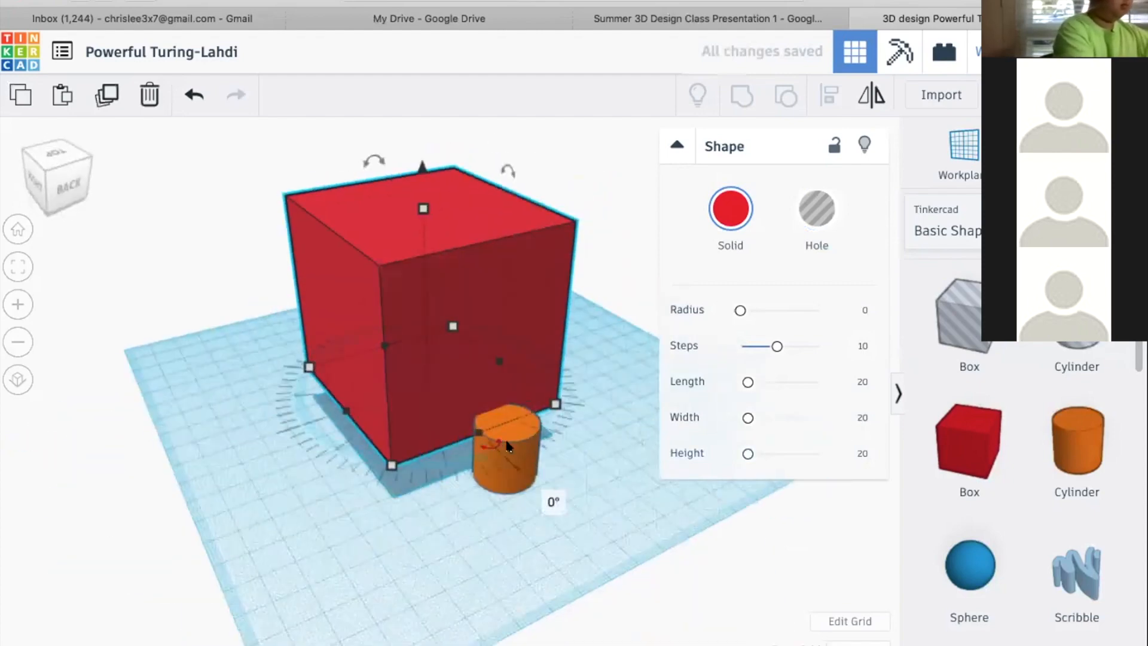
Move the rear orange cylinder about 42 mm along the workplane, shift the large red box slightly, and clear the selection
drag(510, 457, 392, 511)
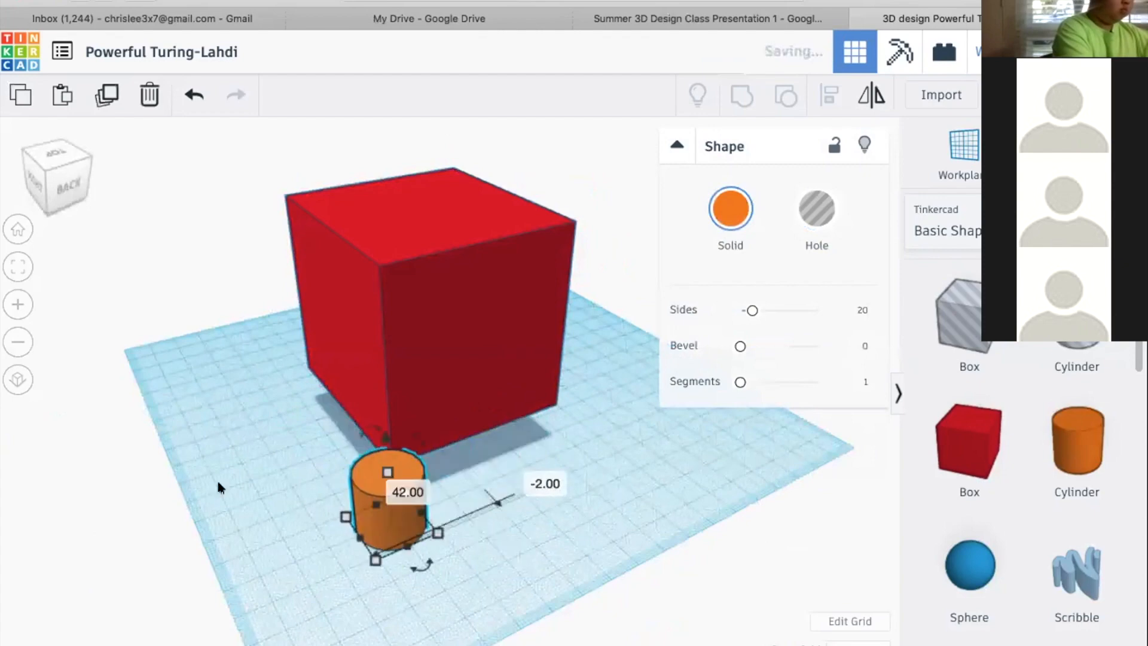
right_drag(450, 501, 521, 481)
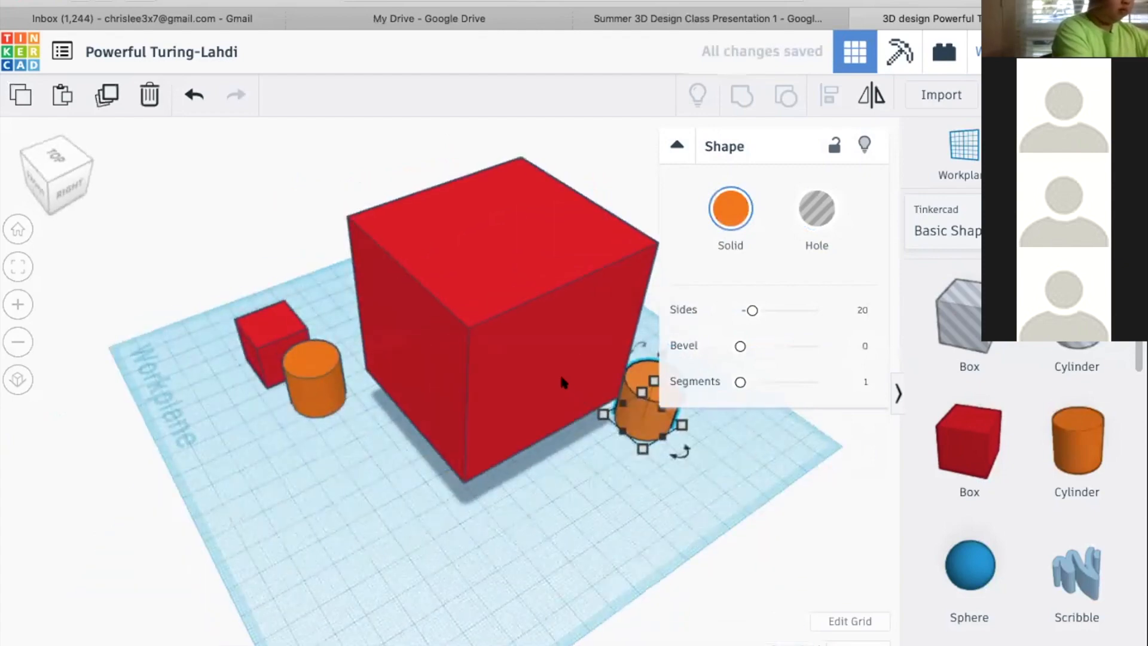
drag(526, 375, 541, 372)
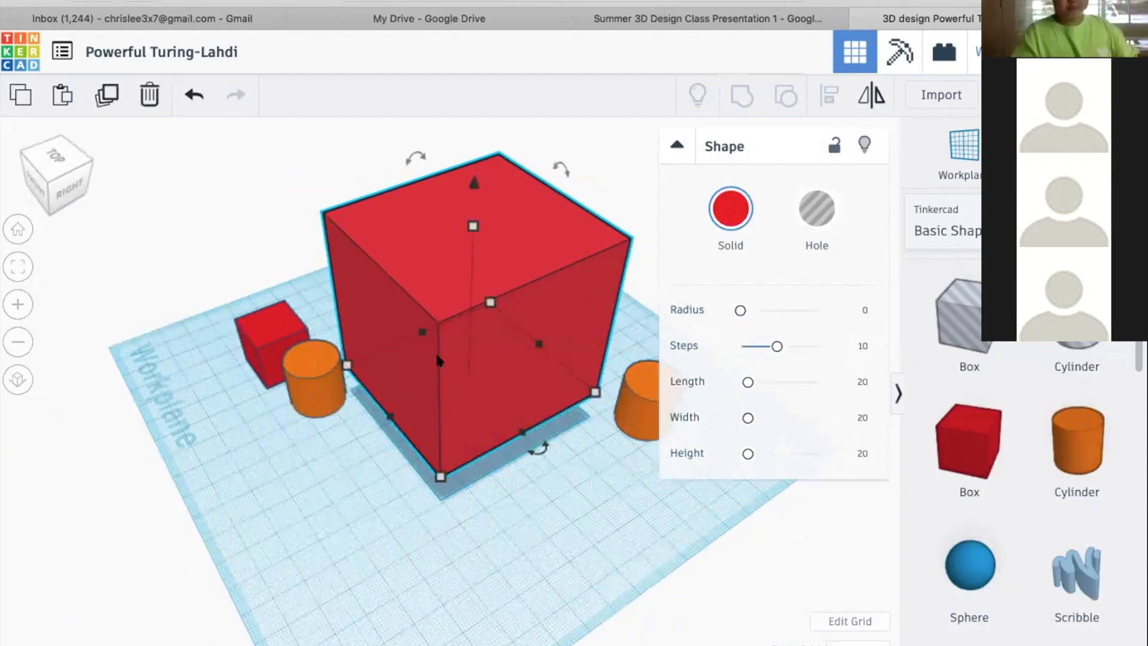
click(357, 491)
right_drag(446, 475, 664, 463)
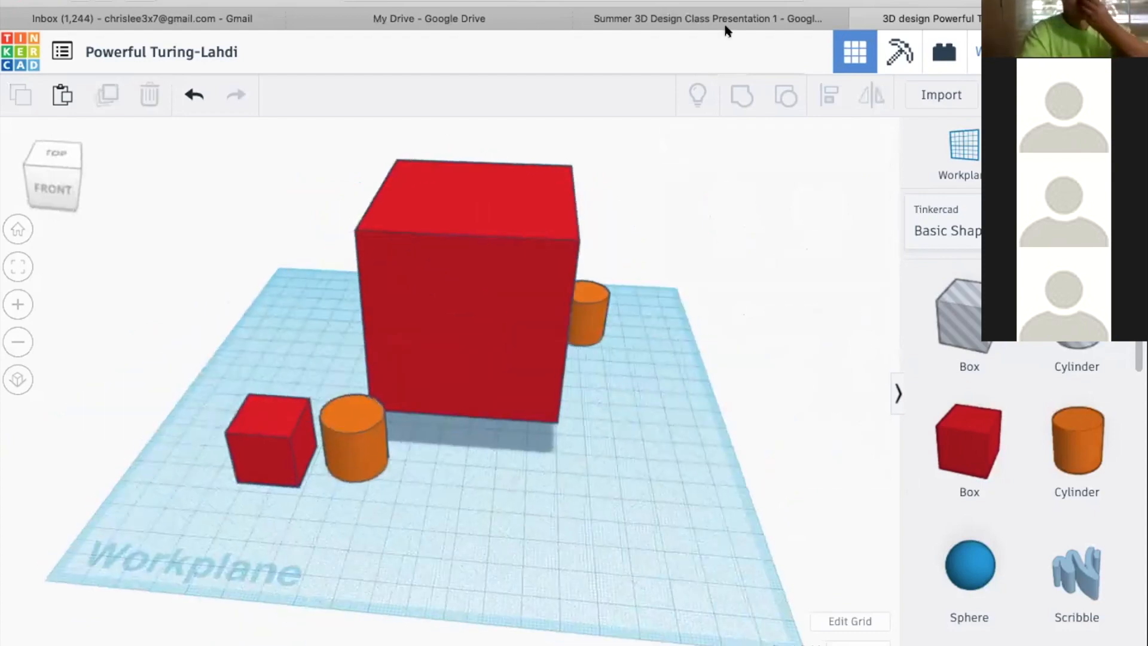
Check the Scaling Objects slide in the class presentation, return to the Tinkercad design, and select the small front red box
click(713, 24)
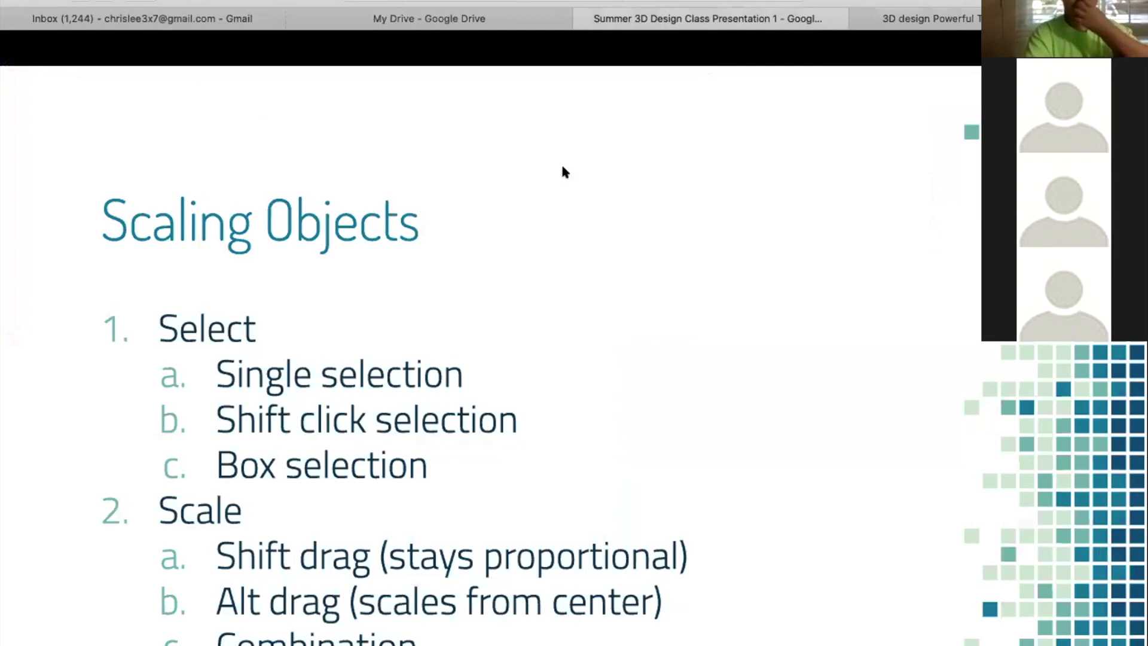
click(973, 24)
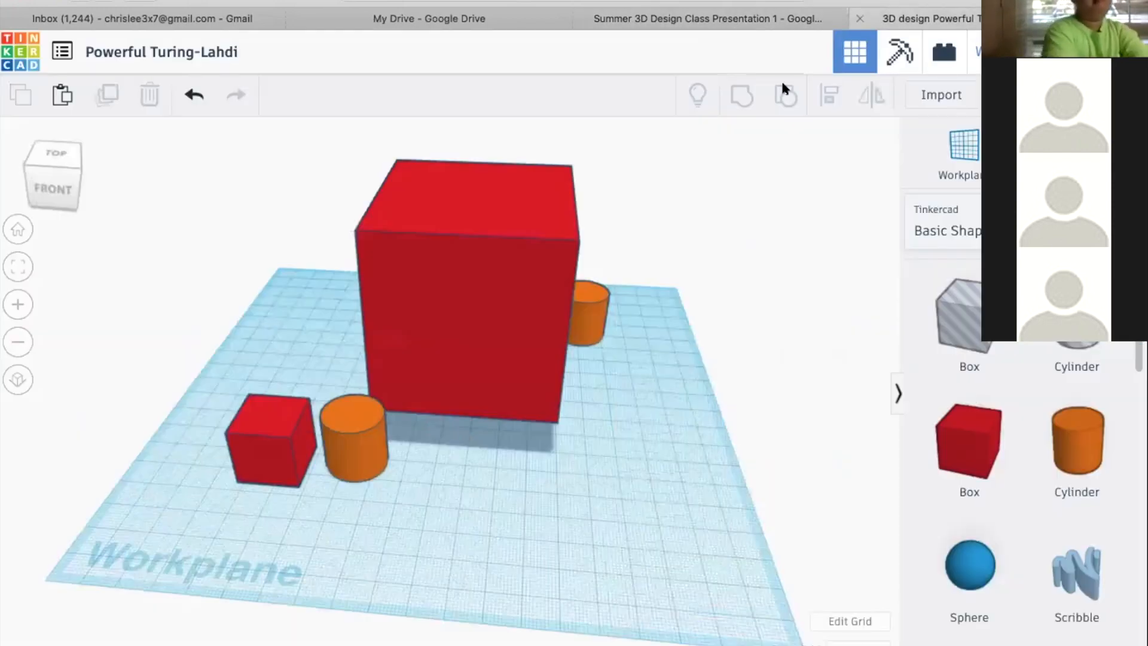
click(497, 353)
click(349, 447)
click(279, 442)
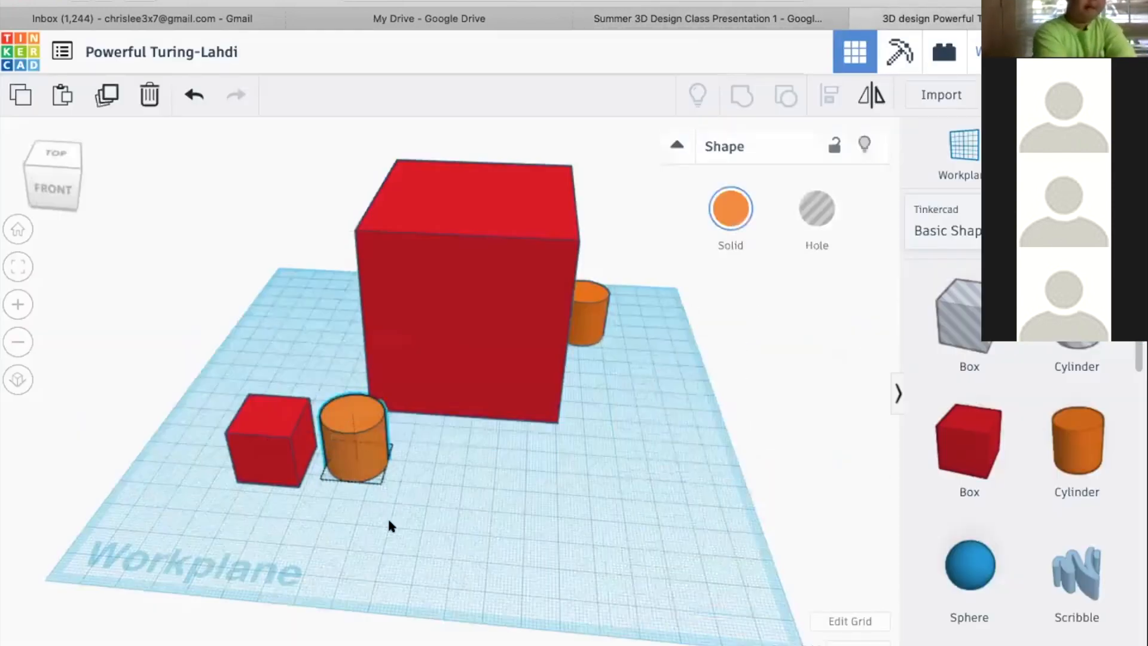
right_drag(475, 512, 535, 513)
key(f)
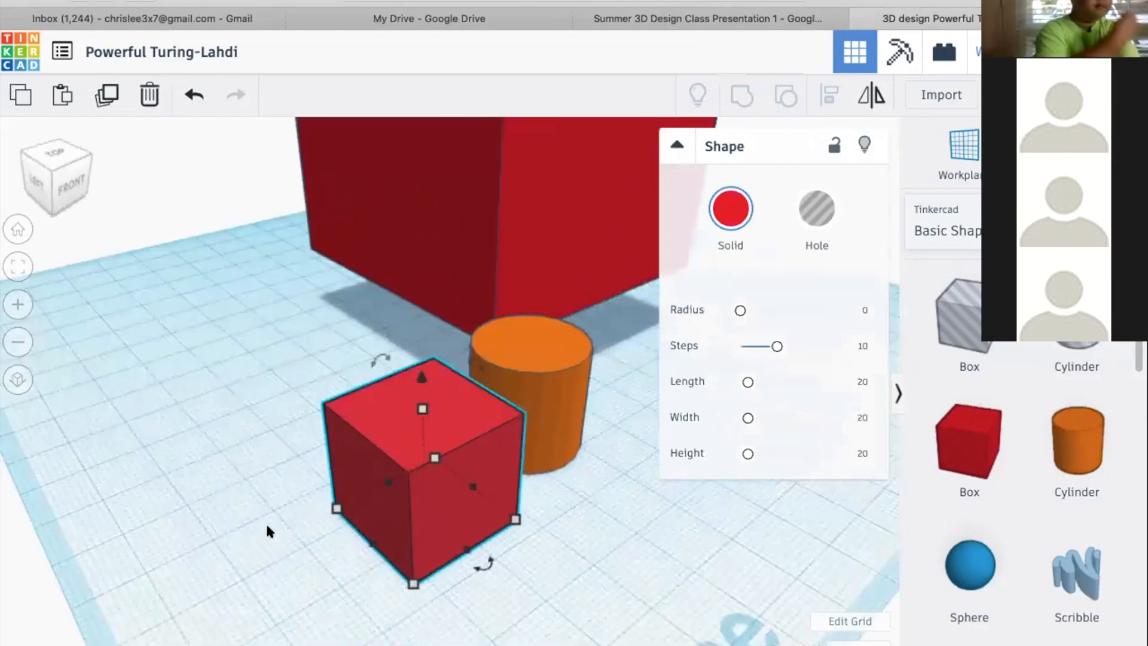
right_drag(266, 526, 437, 526)
Try flattening the small front red box to 5 mm high and undo the height change
scroll(440, 532, down, 3)
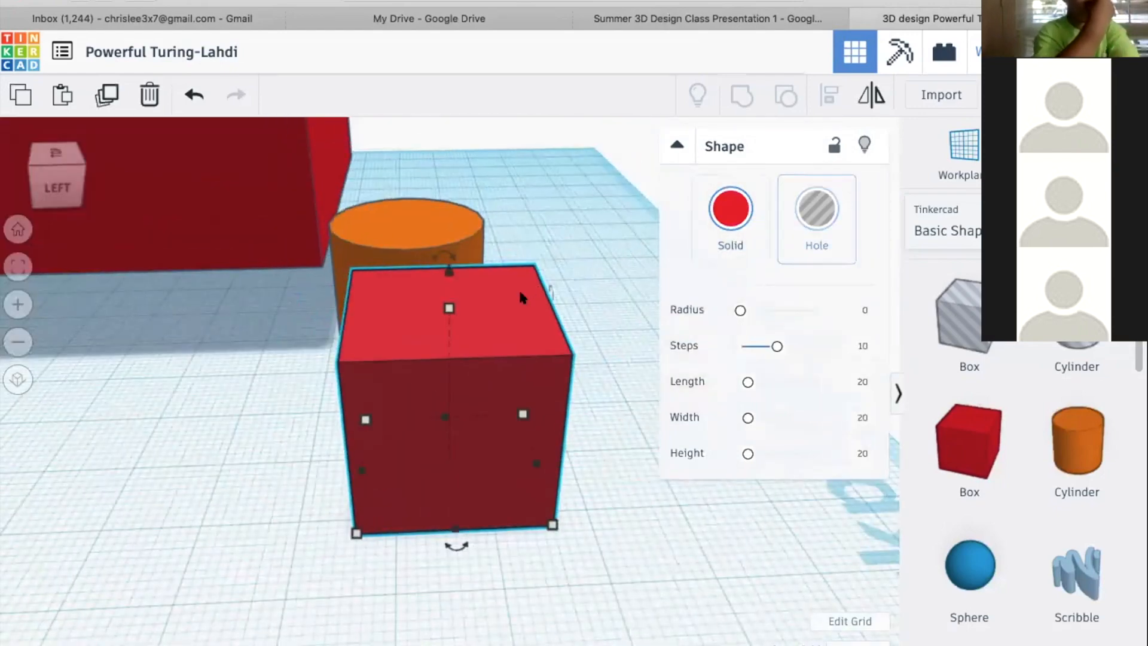
scroll(518, 288, down, 3)
right_drag(532, 350, 450, 340)
drag(446, 381, 446, 413)
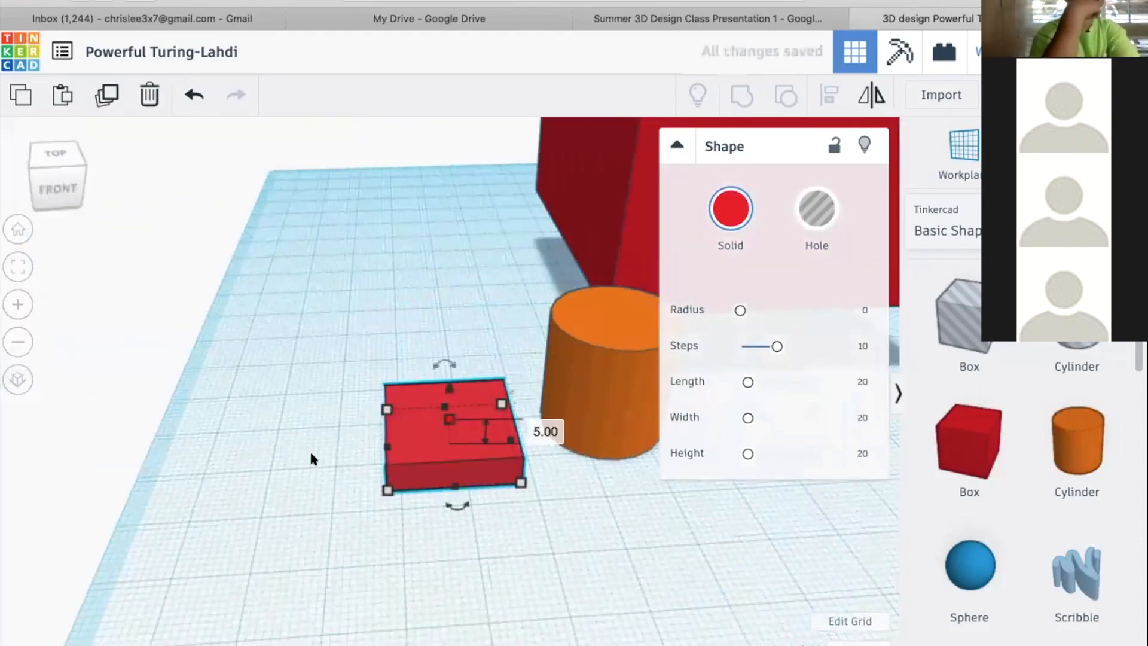
key(super+z)
right_click(314, 453)
click(190, 403)
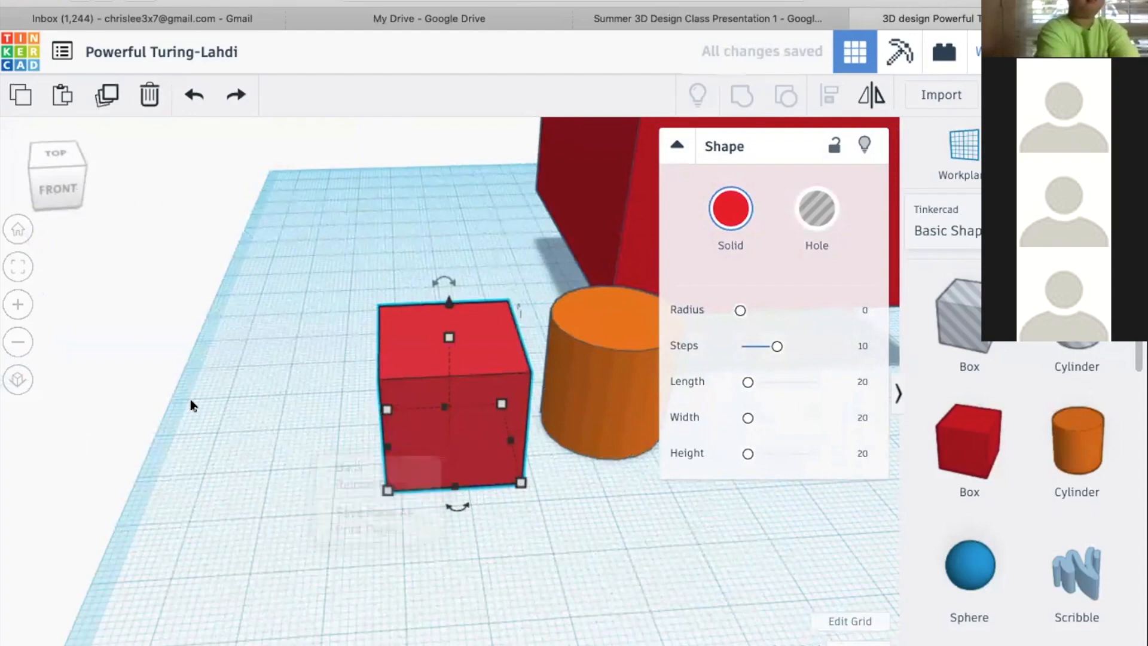
click(192, 404)
Scale the small front red box up proportionally about its center to 31 mm high, and enlarge it further
right_drag(496, 425, 469, 471)
click(374, 459)
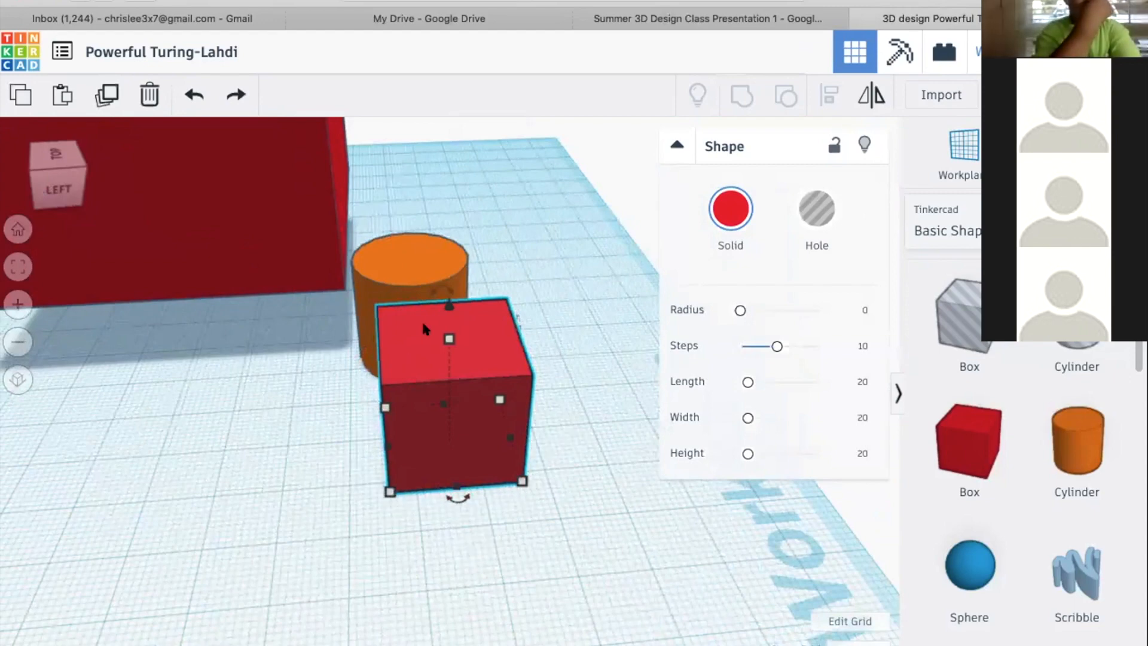
shift+drag(445, 342, 478, 284)
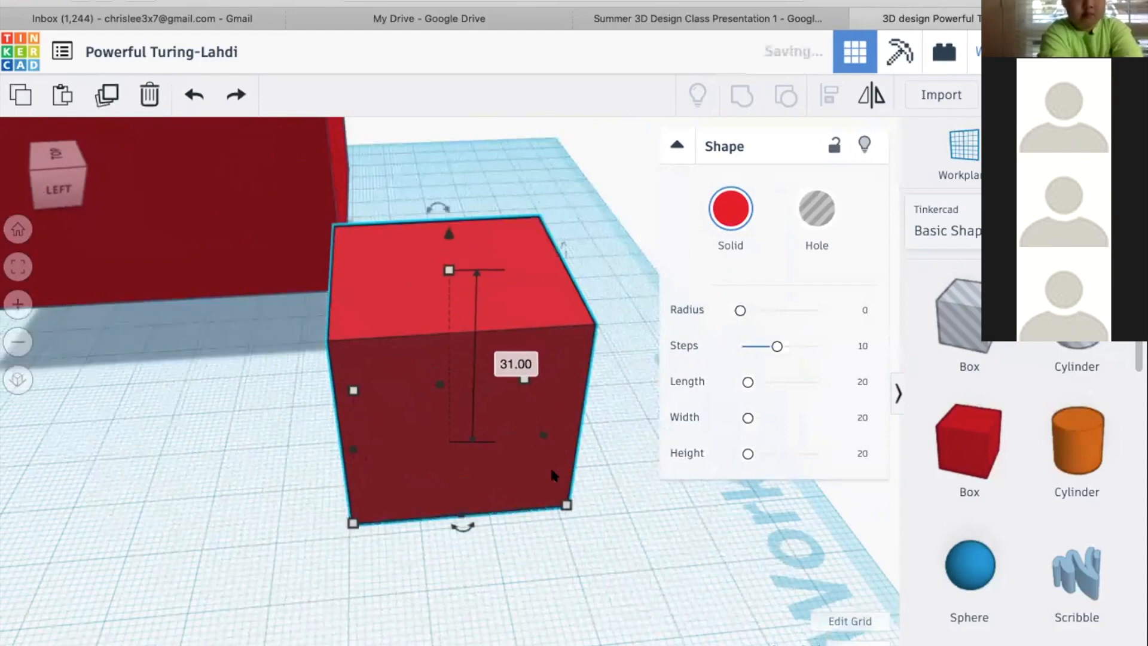
shift+drag(566, 502, 530, 485)
shift+drag(367, 459, 571, 598)
right_drag(571, 593, 340, 582)
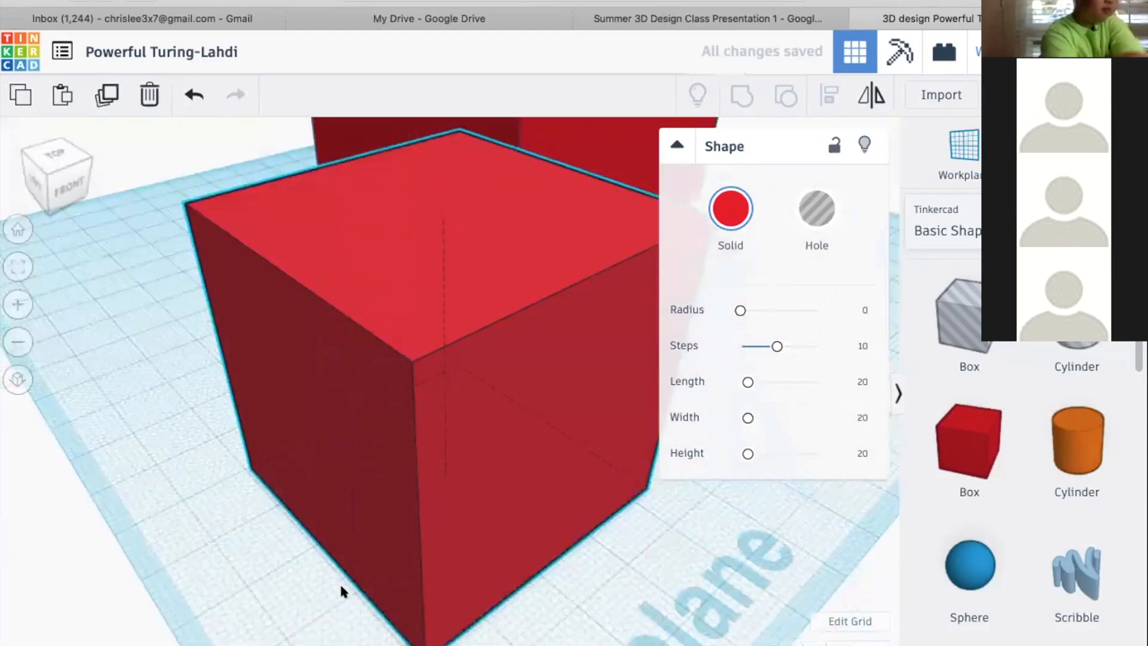
Move the front orange cylinder about 20 mm by 18 mm across the workplane, away from the neighbouring red box
scroll(463, 553, down, 4)
right_drag(463, 559, 492, 557)
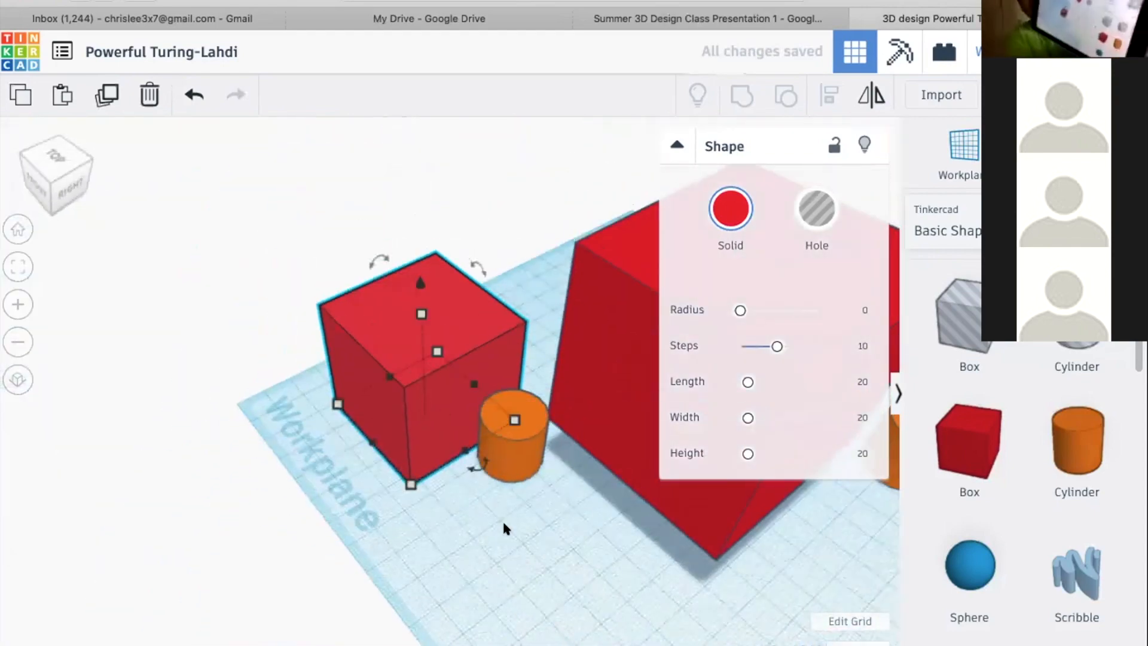
click(525, 477)
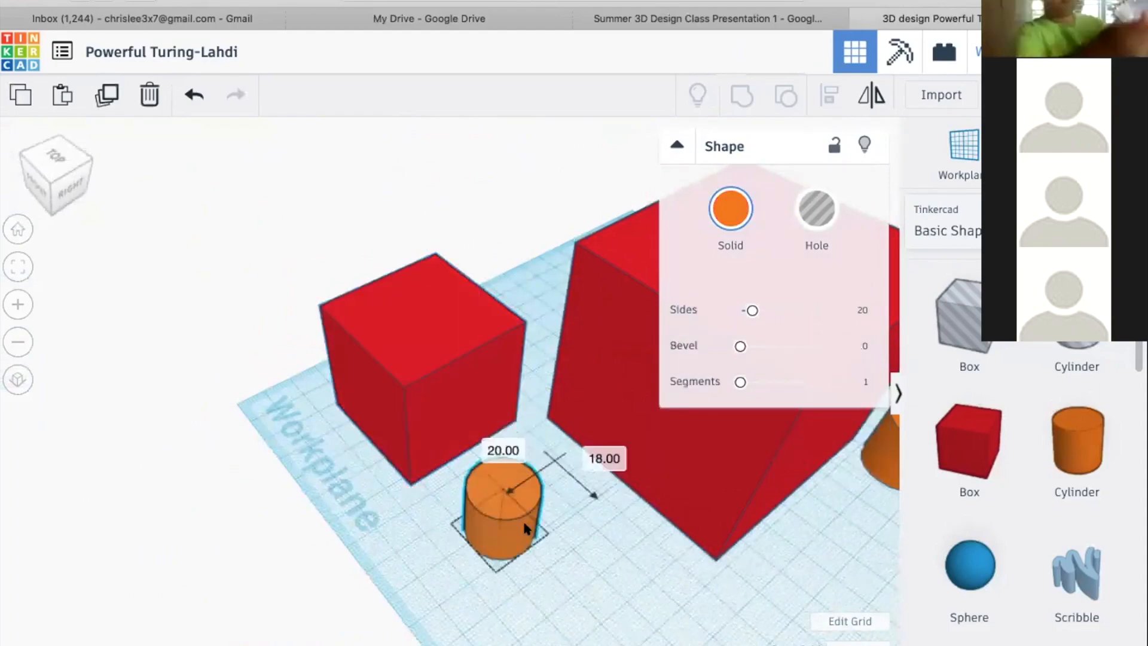
Try resizing the base of the front orange cylinder and undo the change
key(f)
right_drag(255, 497, 405, 482)
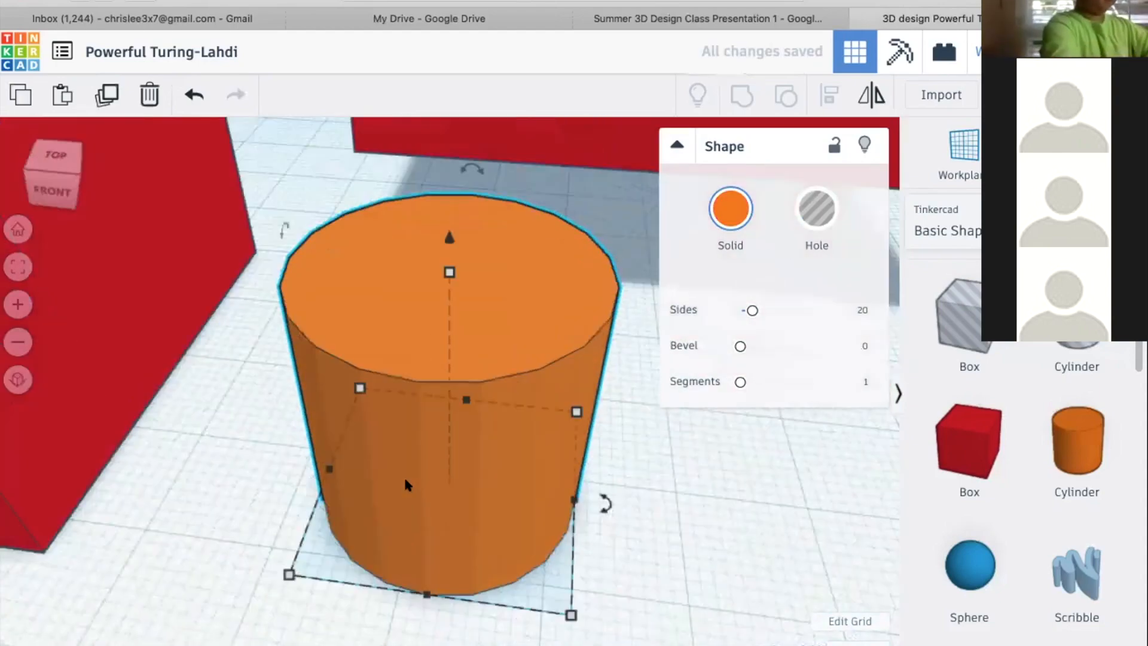
scroll(405, 482, down, 8)
right_drag(350, 531, 376, 500)
right_drag(348, 333, 490, 354)
drag(411, 454, 443, 440)
right_drag(508, 525, 438, 562)
key(ctrl+z)
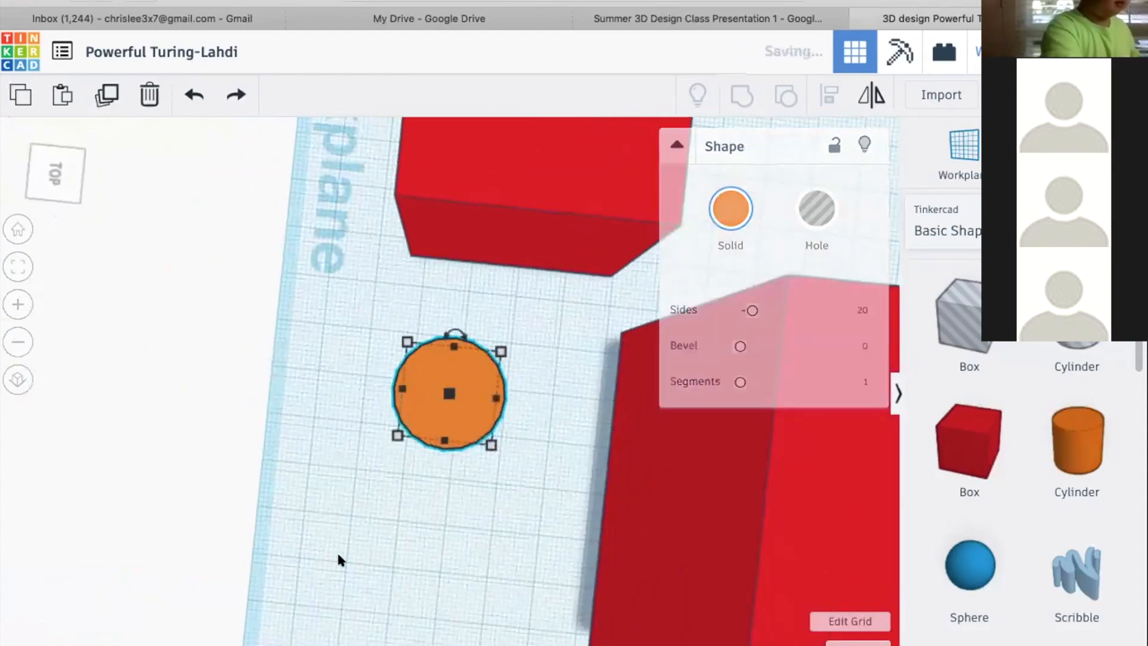
Scale the front orange cylinder up proportionally about its center to 42 mm high, and reduce it slightly
right_drag(571, 425, 633, 382)
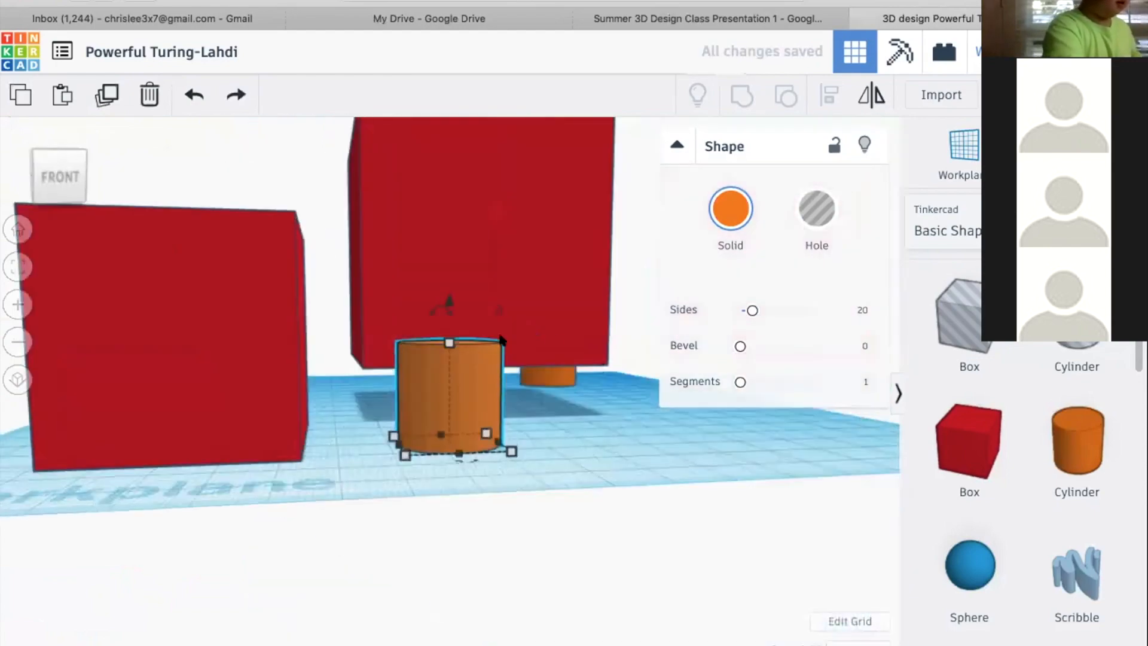
shift+drag(447, 341, 496, 271)
right_drag(539, 441, 349, 637)
right_drag(479, 281, 352, 328)
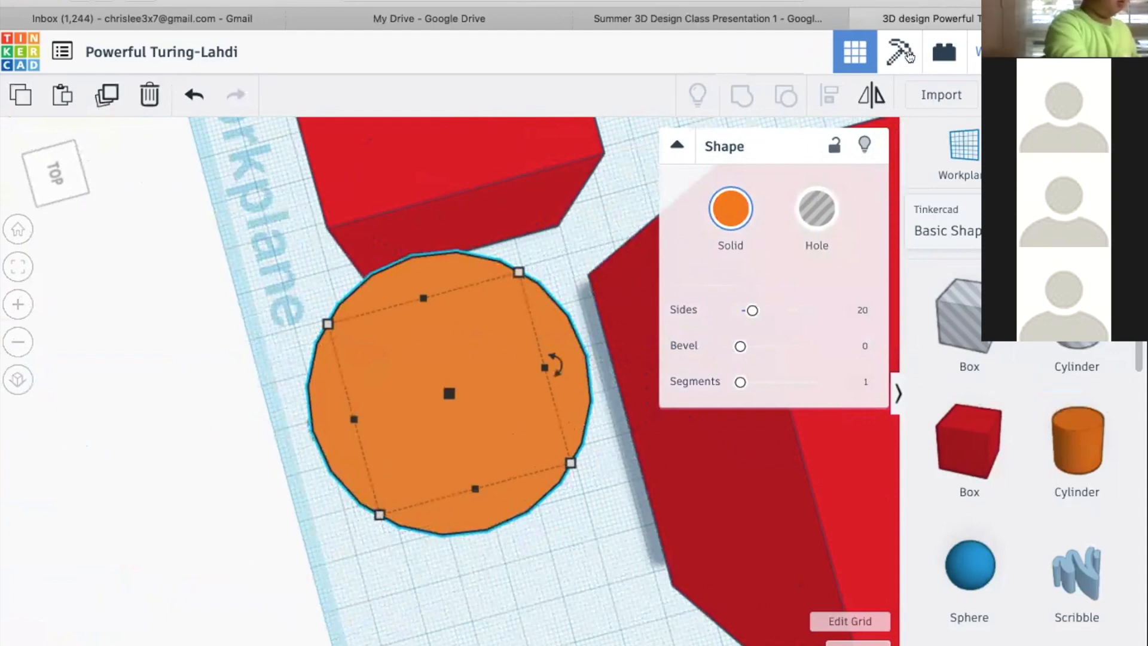
right_drag(522, 461, 620, 509)
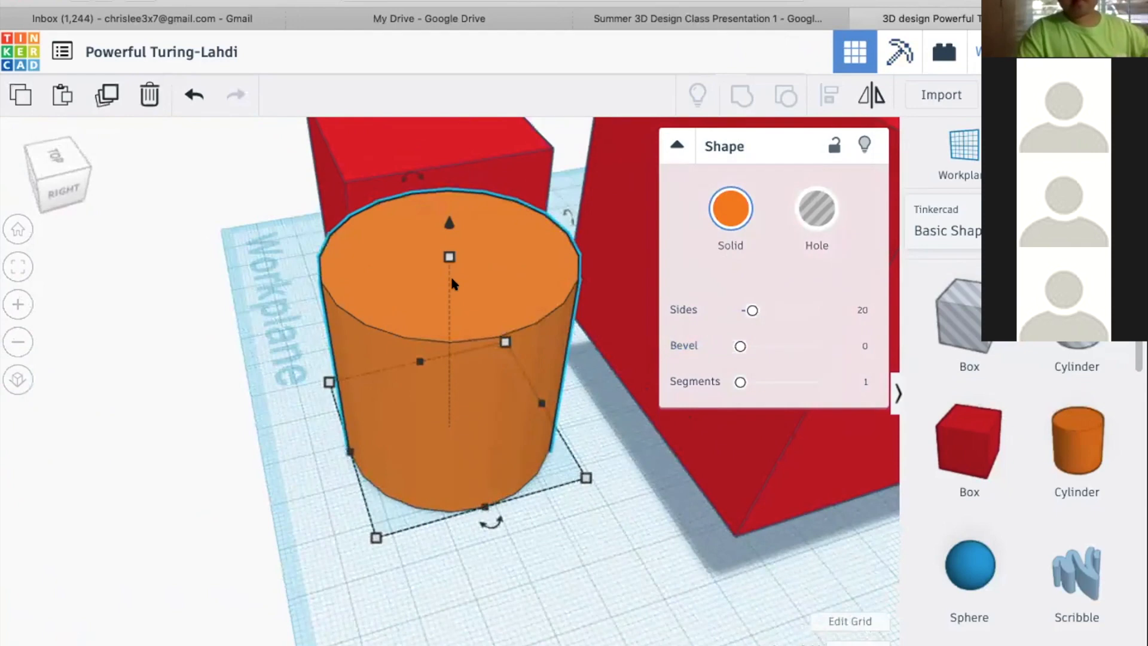
mouse_move(448, 258)
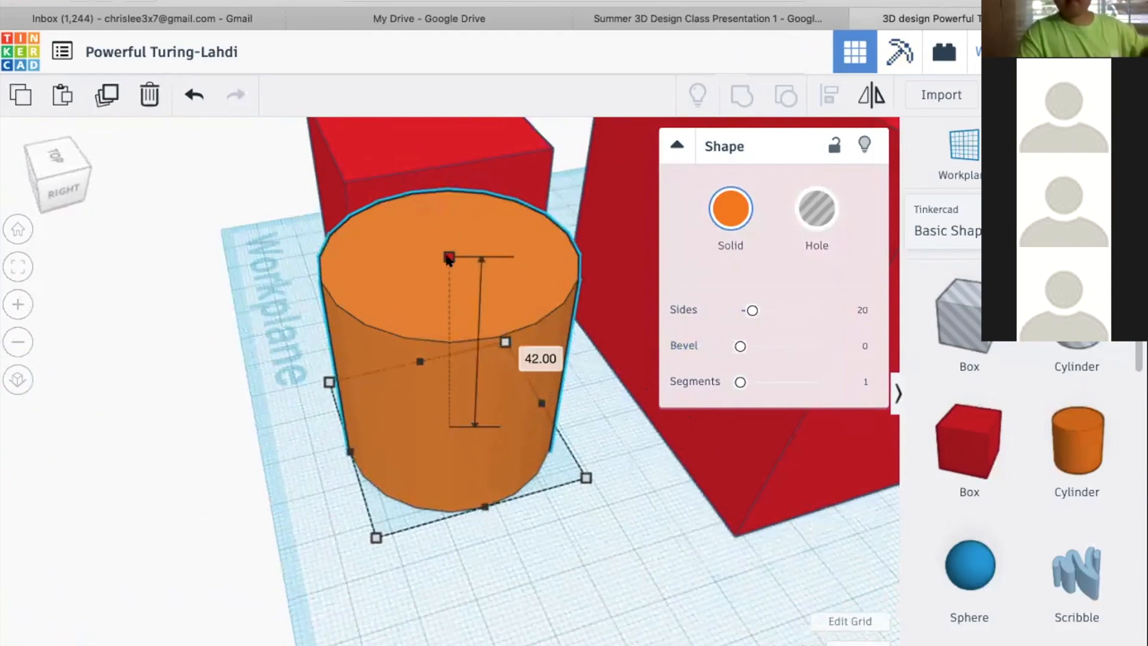
drag(452, 209, 435, 291)
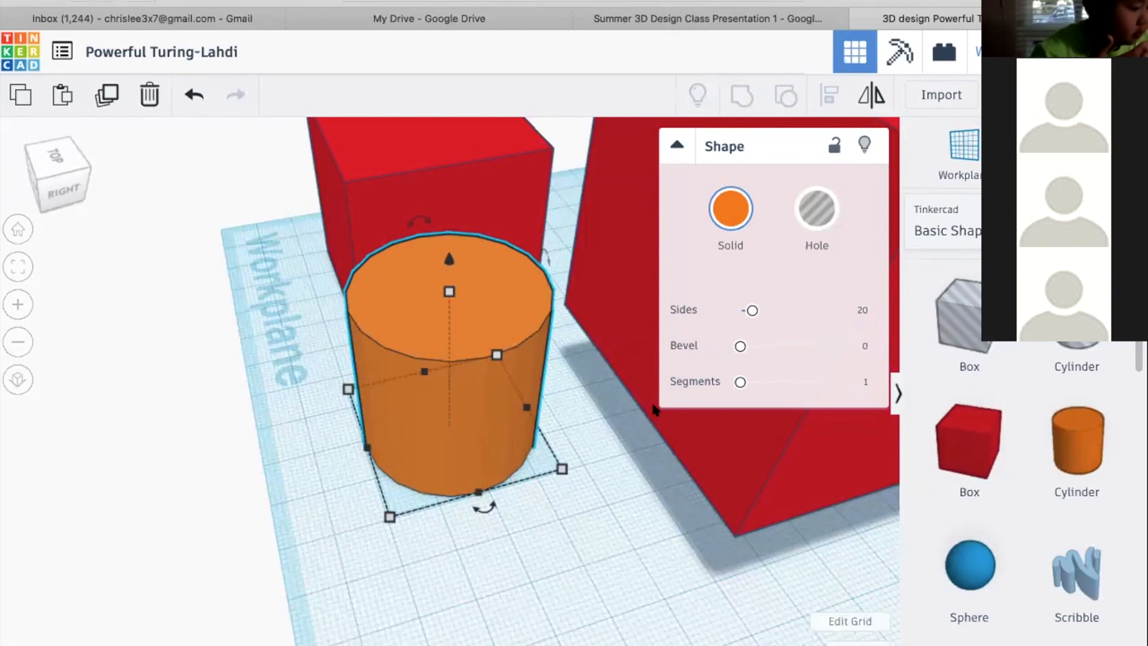
Select all four boxes and cylinders on the workplane together and delete them
scroll(668, 503, down, 2)
scroll(668, 502, down, 2)
right_drag(487, 487, 326, 347)
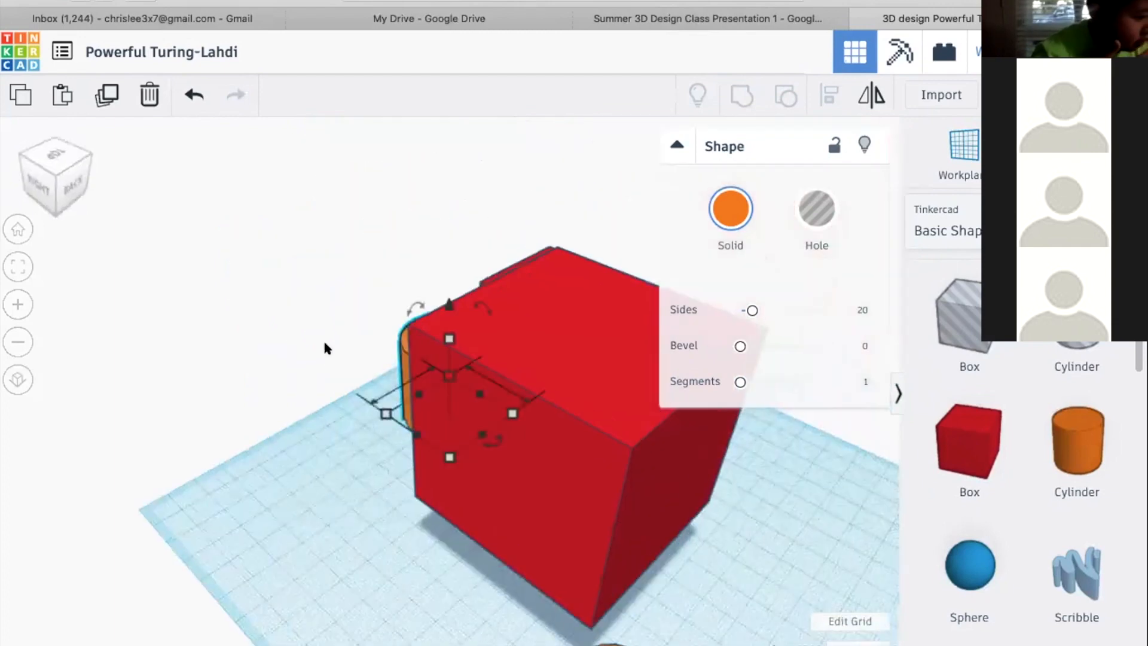
right_drag(504, 355, 586, 351)
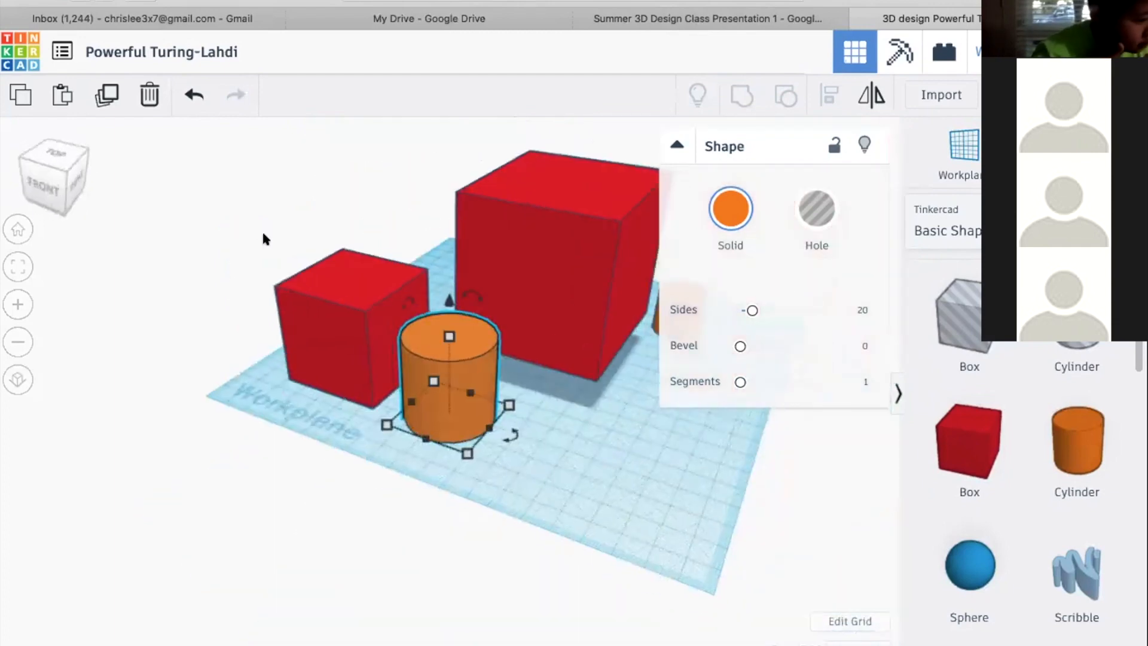
drag(262, 232, 711, 454)
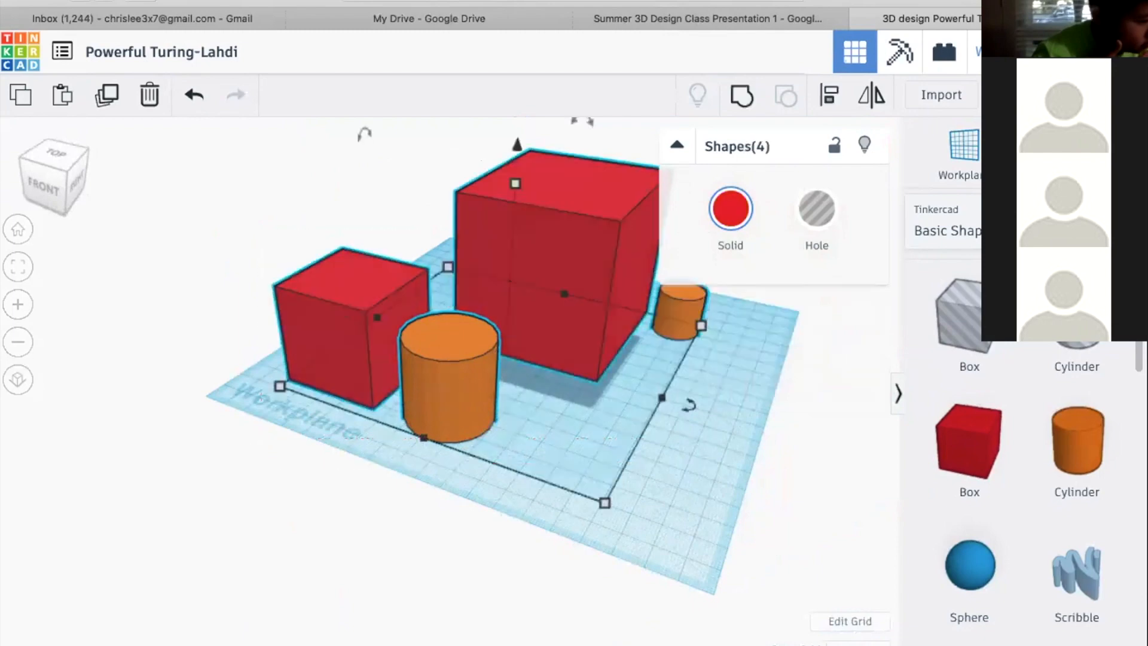
key(Delete)
Place a 20 mm red box on the workplane and set a temporary workplane on its top face
right_drag(532, 342, 611, 492)
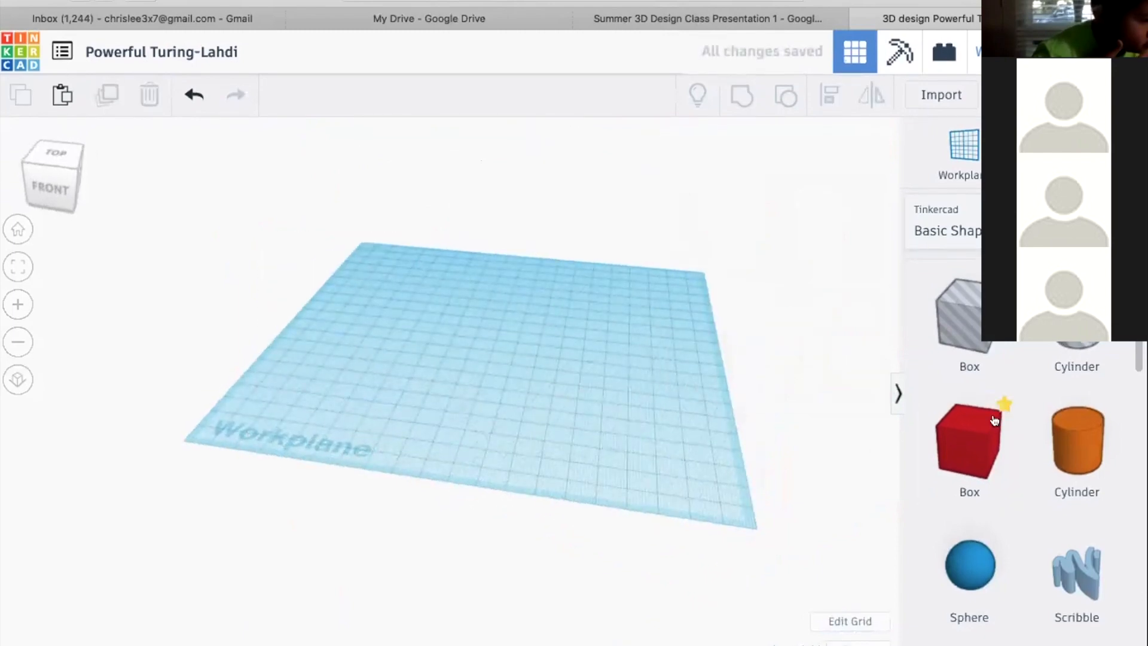
drag(978, 445, 472, 305)
scroll(469, 299, up, 2)
scroll(468, 300, up, 6)
key(w)
click(456, 289)
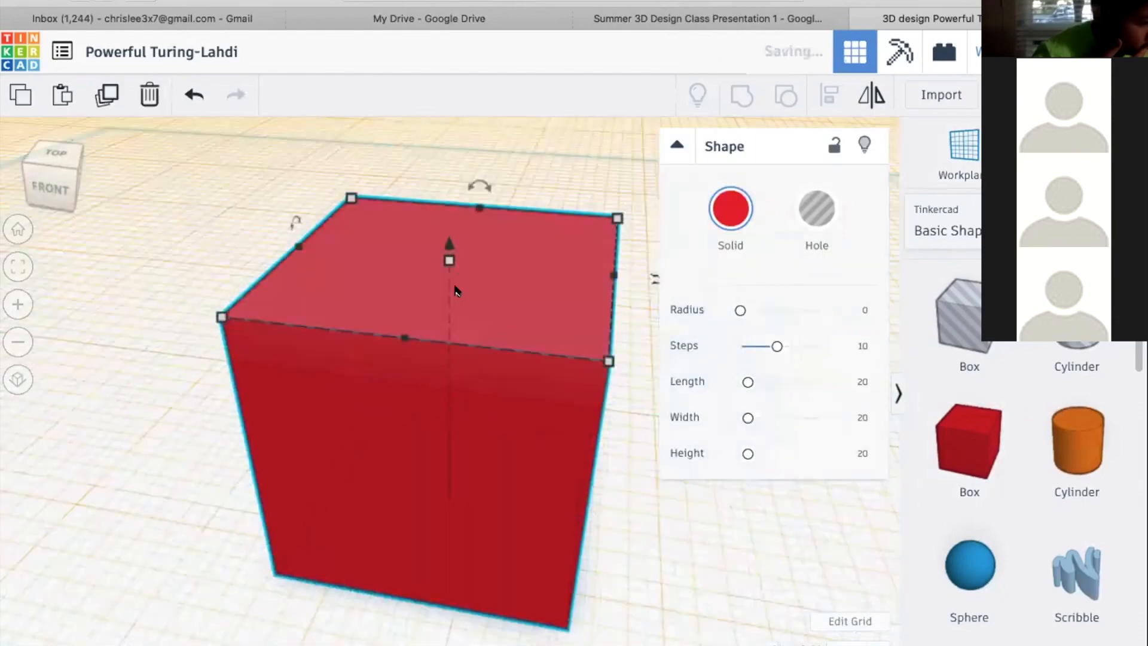
Place a green Roof shape on top of the red box and size its base to 38 mm along one side
scroll(456, 290, down, 5)
scroll(991, 391, down, 2)
scroll(991, 392, down, 4)
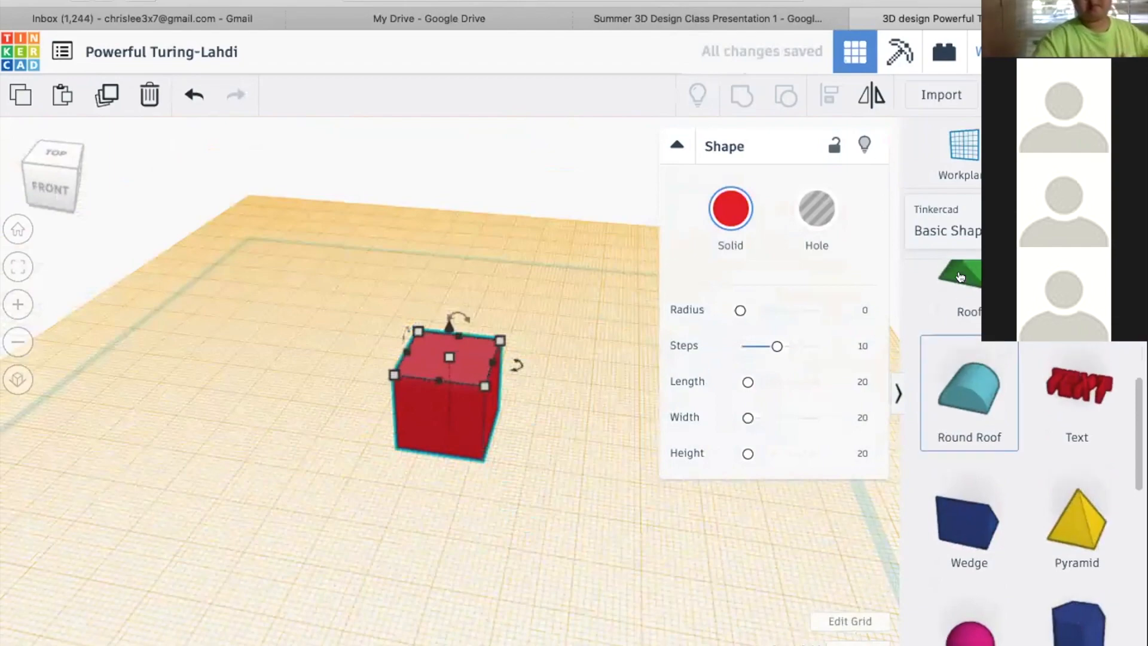
drag(960, 287, 435, 374)
scroll(597, 350, up, 6)
right_drag(673, 469, 597, 385)
drag(585, 378, 654, 367)
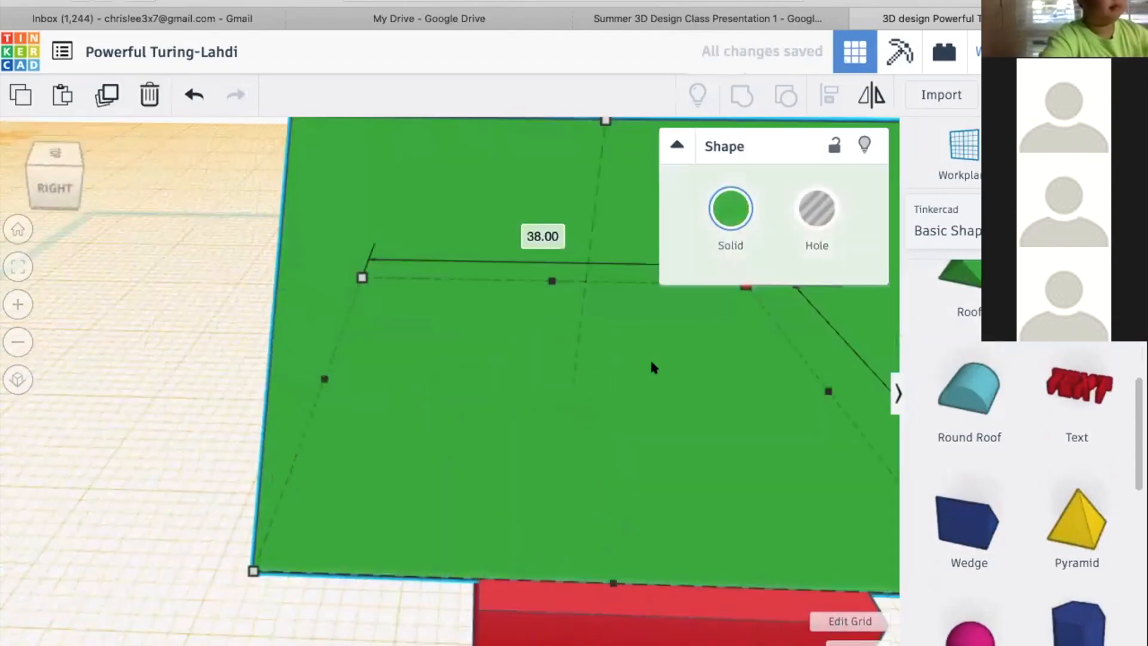
scroll(328, 475, down, 3)
Center the green roof over the red box with Align
drag(328, 474, 606, 407)
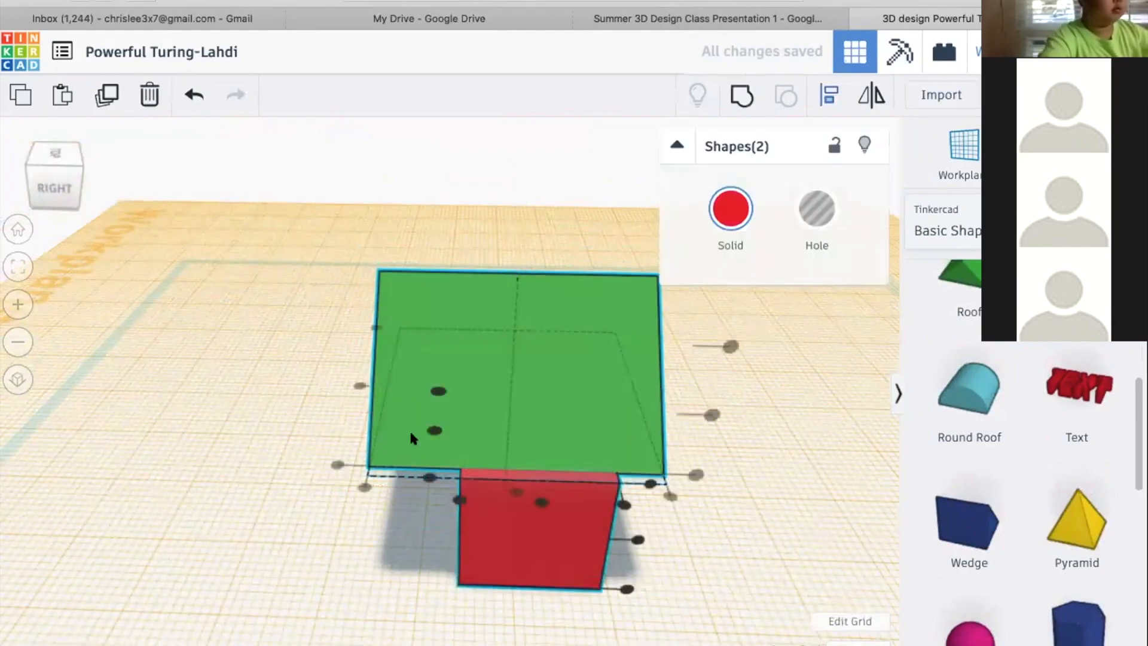
click(429, 428)
click(262, 425)
Shorten the green roof's overhang to a 31 mm length and adjust its proportions, undoing the last resize
right_drag(463, 425, 421, 367)
click(422, 363)
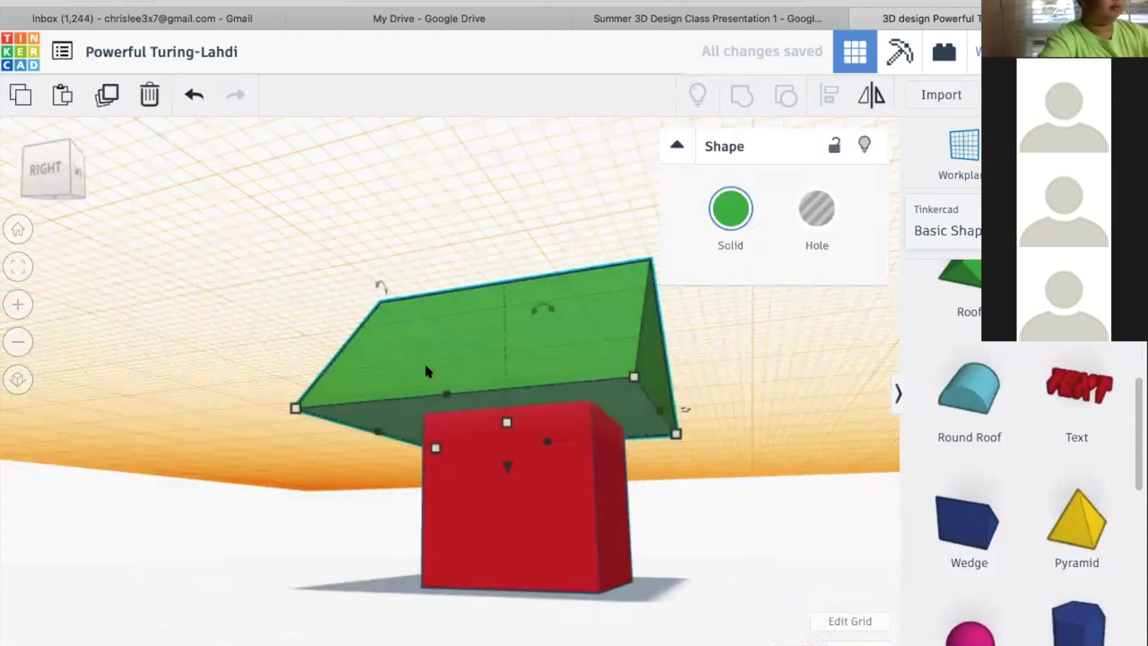
drag(393, 424, 448, 387)
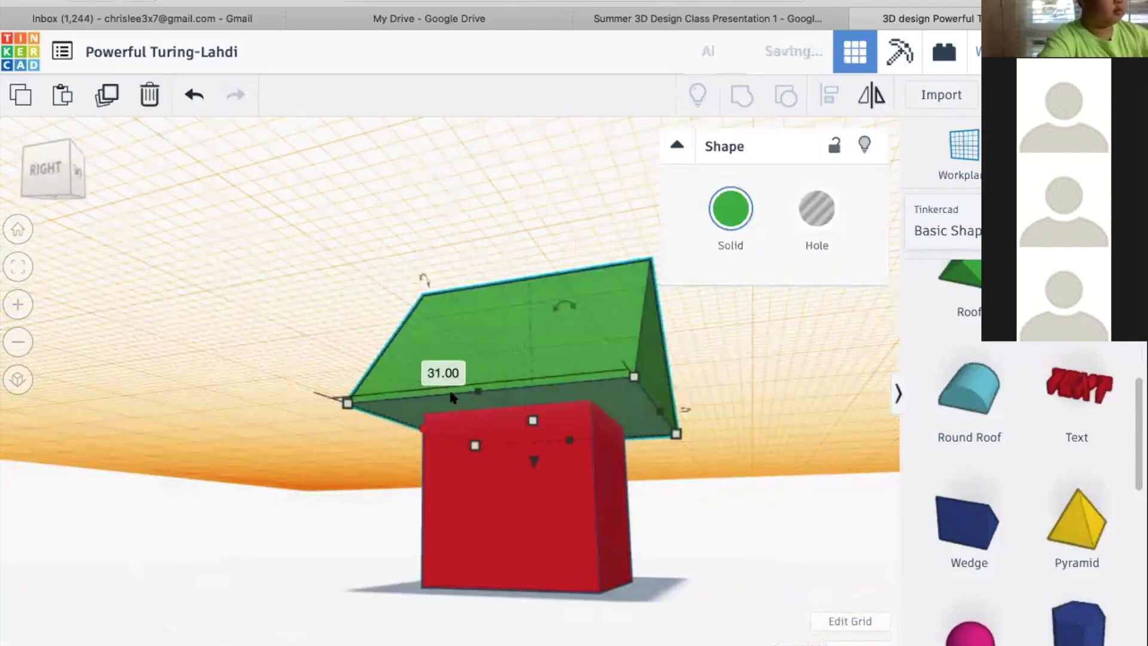
drag(531, 417, 525, 442)
right_drag(396, 429, 435, 459)
key(ctrl+z)
drag(540, 309, 539, 338)
Select the resized roof together with the red box and realign them on their centers
click(290, 470)
right_drag(291, 470, 475, 463)
drag(366, 506, 607, 305)
key(l)
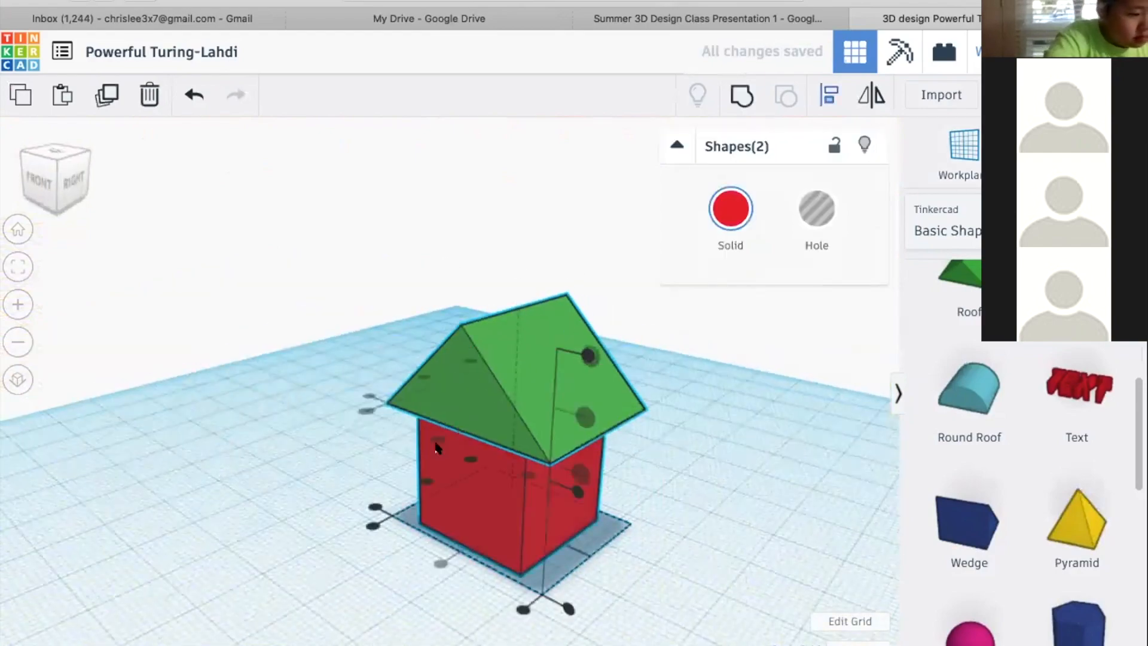
click(425, 481)
click(293, 471)
right_drag(293, 476, 669, 501)
click(776, 427)
right_drag(610, 365, 657, 446)
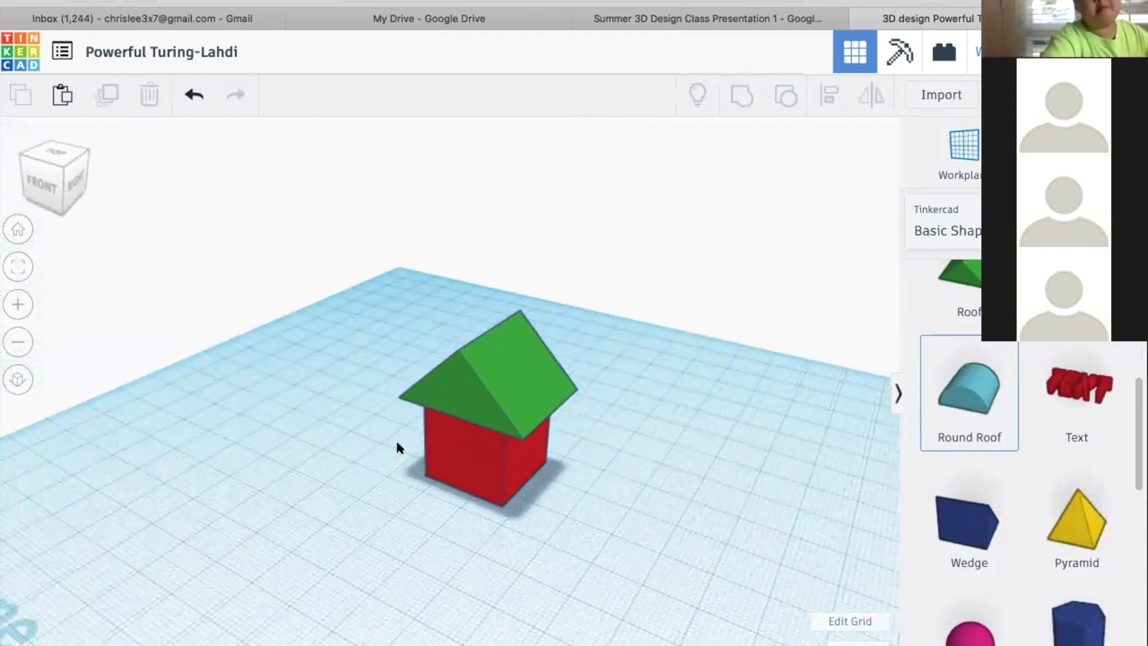
Try scaling only the house's red box proportionally, and undo the change
click(480, 452)
click(551, 398)
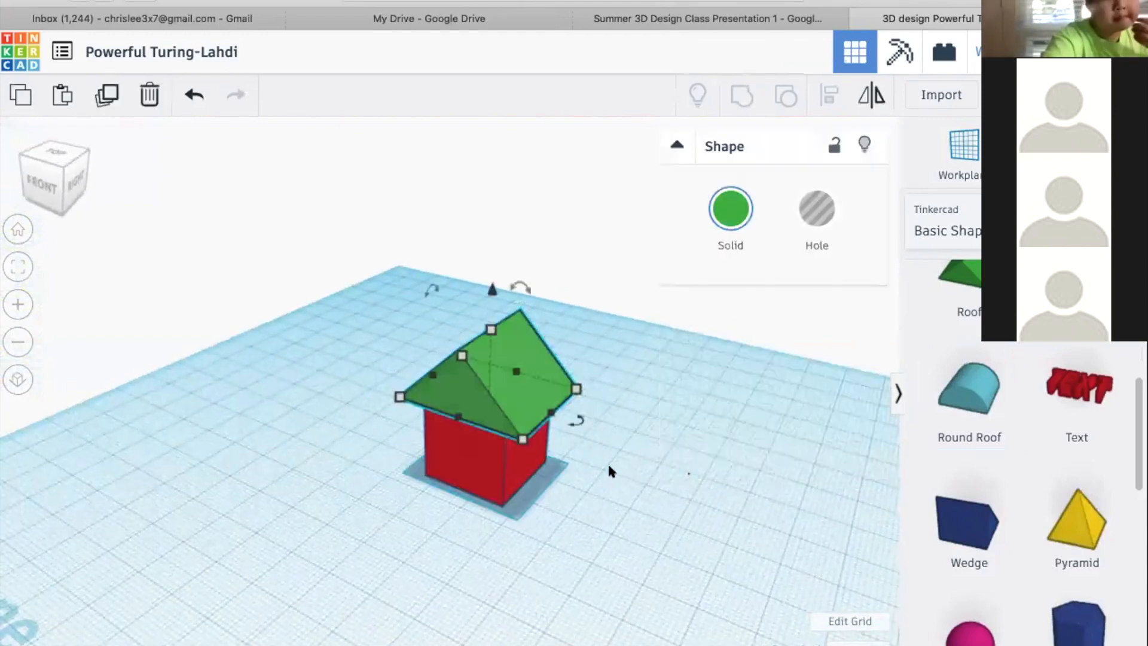
click(670, 476)
click(447, 455)
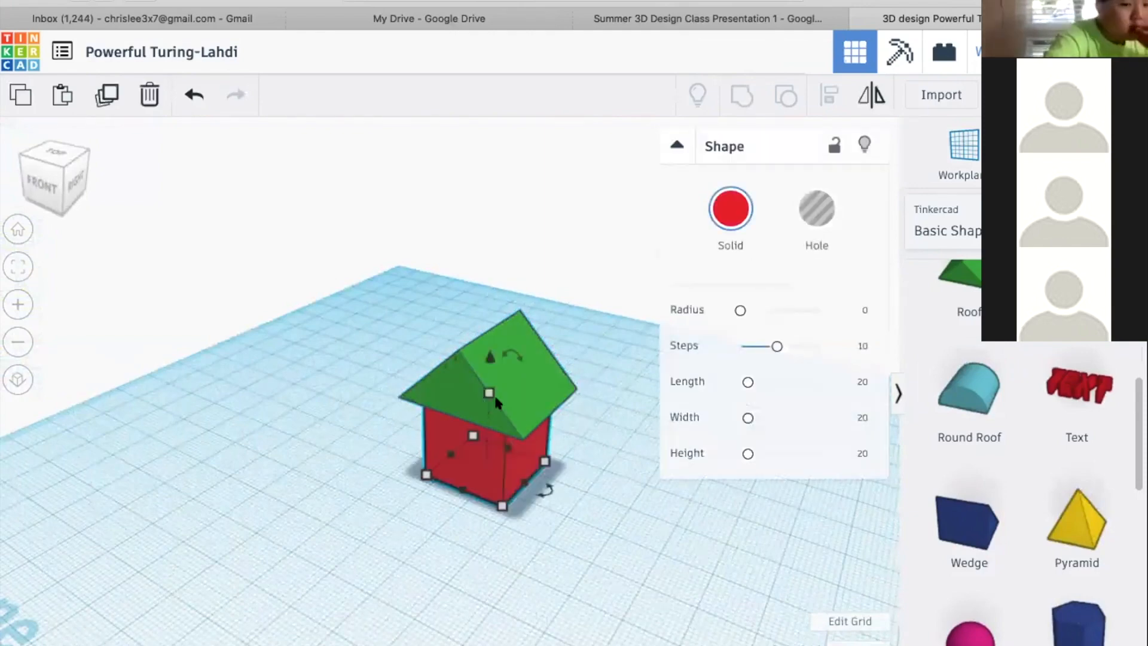
shift+drag(489, 393, 479, 316)
right_drag(397, 417, 517, 360)
key(ctrl+z)
Try scaling only the house's green roof up proportionally, and undo the change
click(518, 360)
shift+drag(482, 287, 491, 256)
right_drag(491, 256, 495, 479)
click(495, 479)
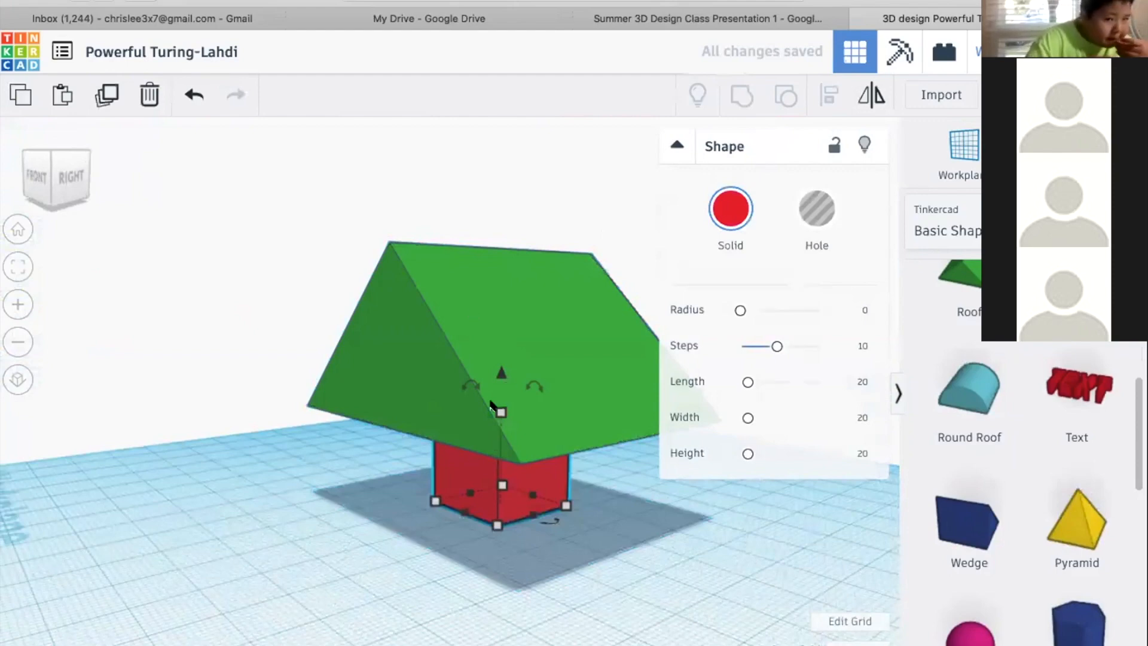
key(ctrl+z)
click(293, 379)
right_drag(293, 383, 367, 390)
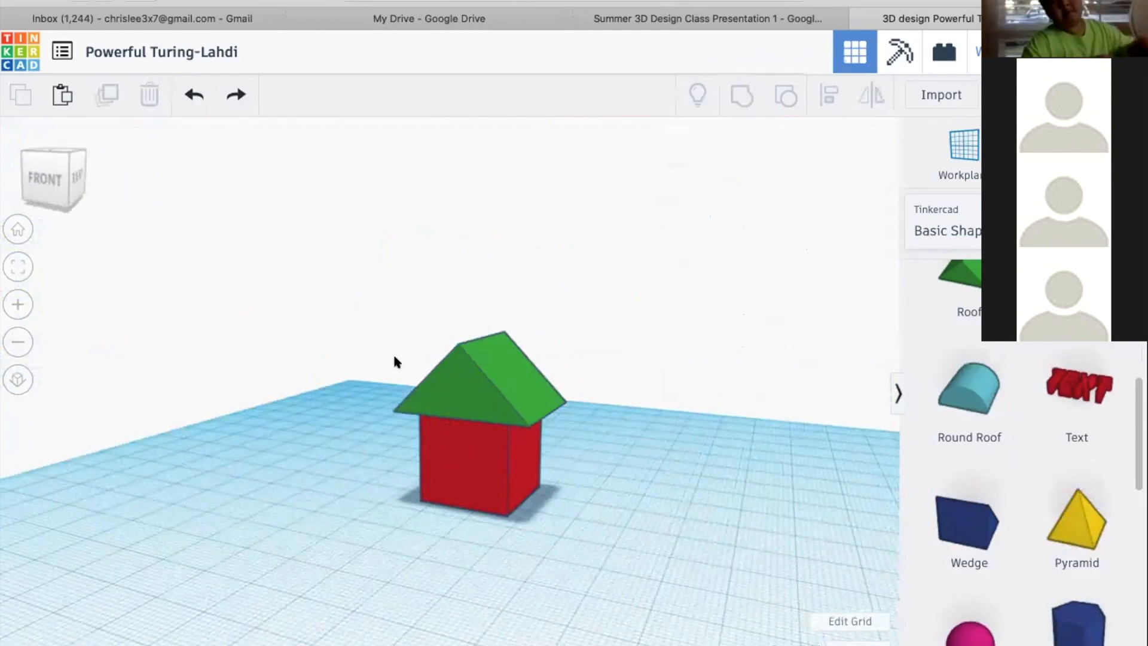
Select the roof and box together and scale the whole house up proportionally
click(450, 395)
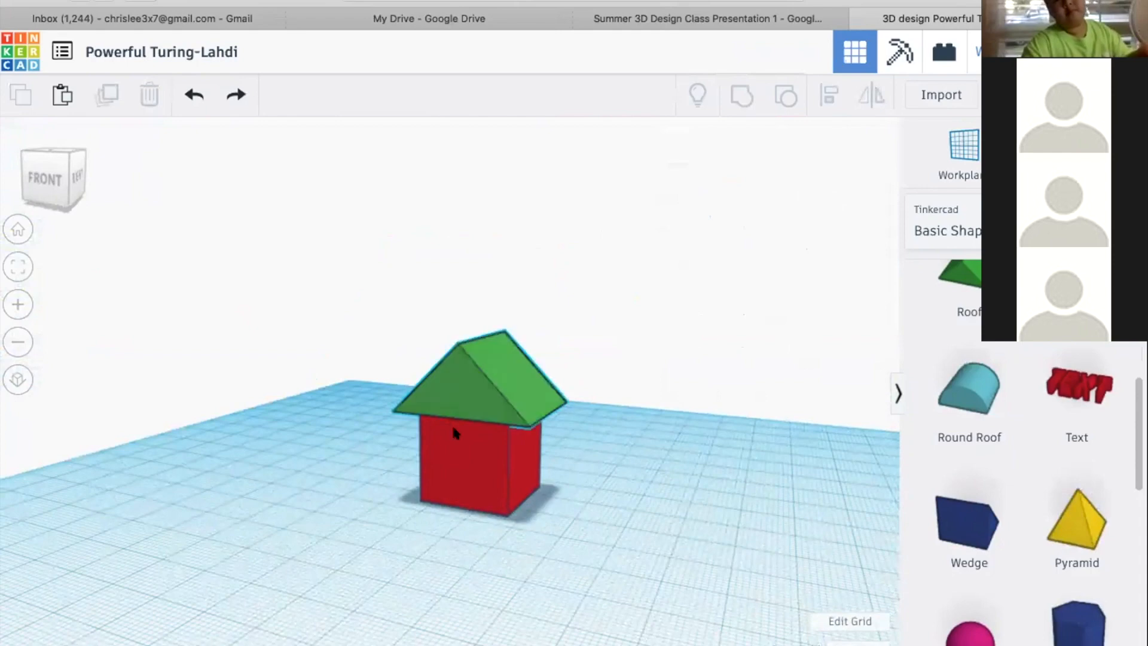
shift+click(451, 462)
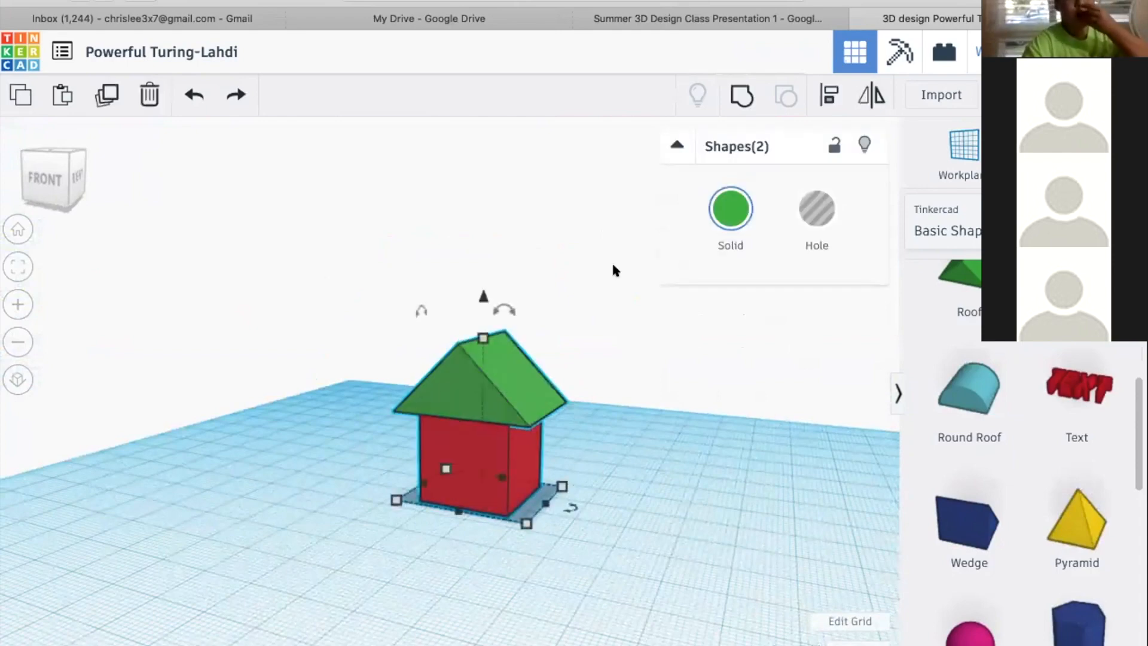
scroll(594, 299, down, 3)
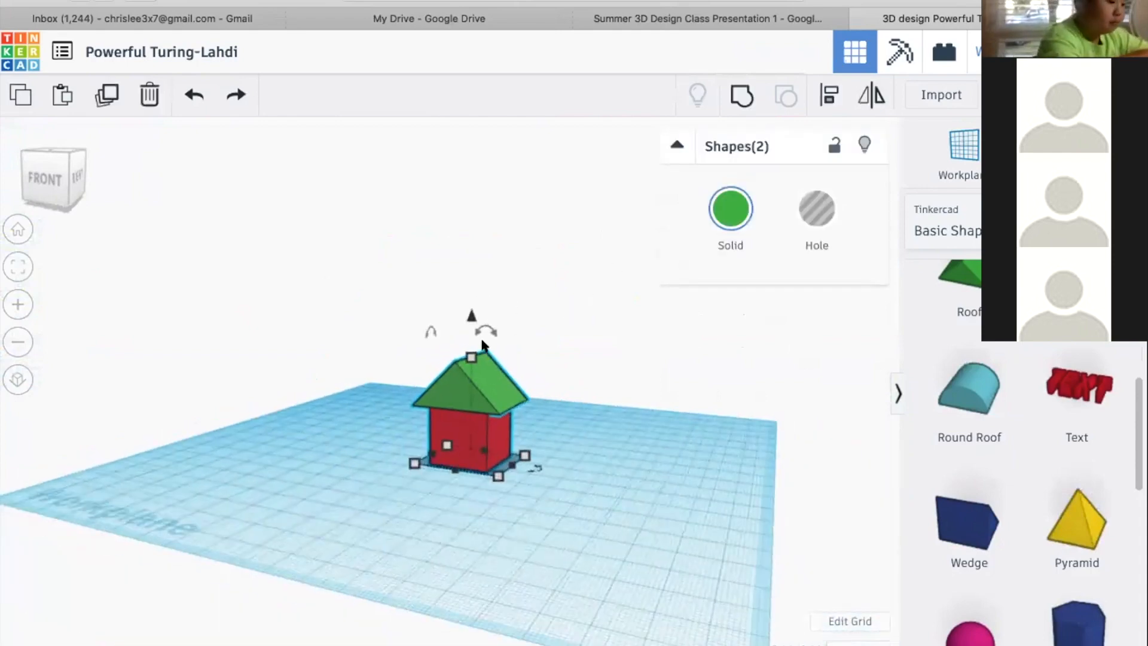
shift+drag(471, 356, 484, 226)
right_drag(347, 263, 425, 292)
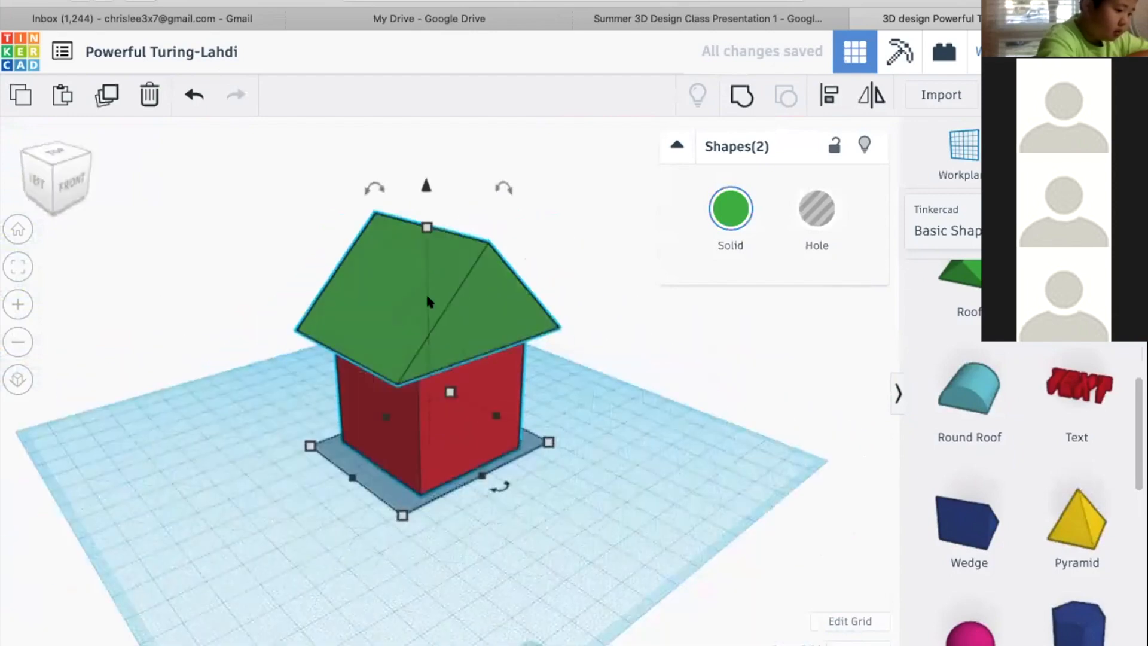
Add a Round Roof and a purple cone next to each other on the workplane beside the house
click(967, 390)
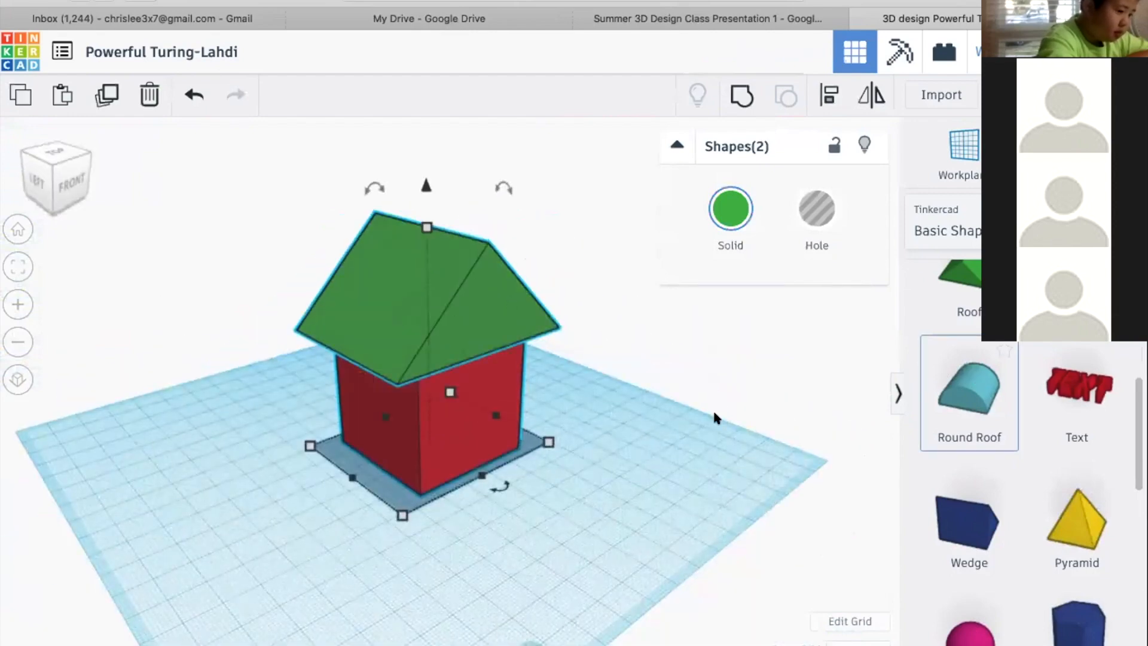
click(626, 454)
click(1070, 293)
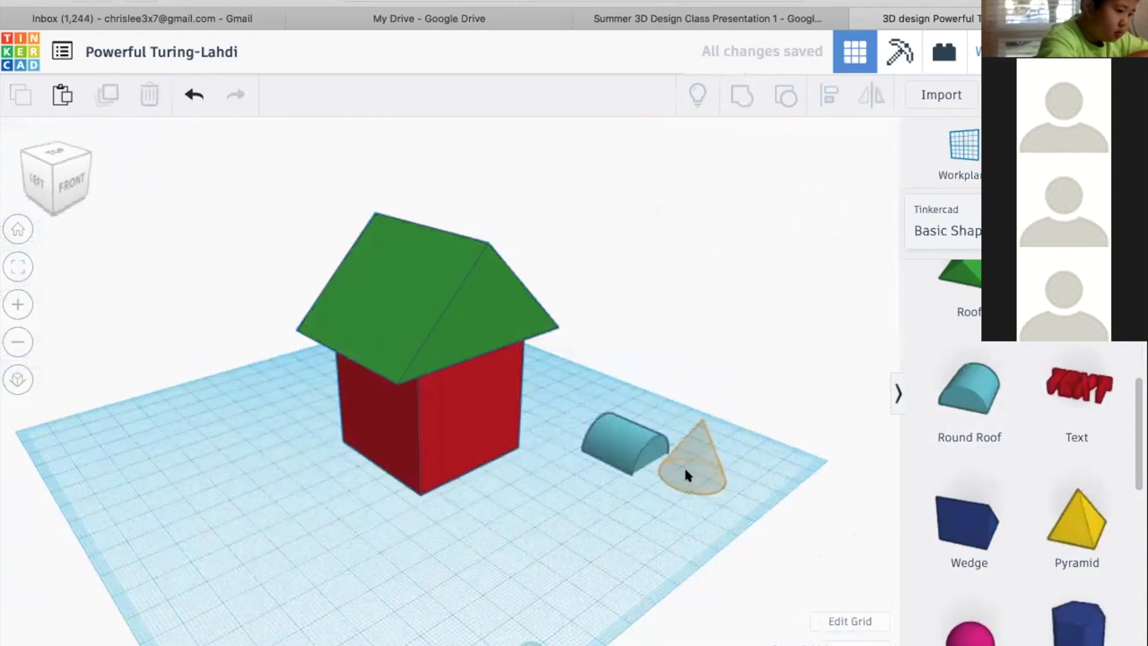
click(756, 447)
right_drag(741, 492, 415, 453)
key(f)
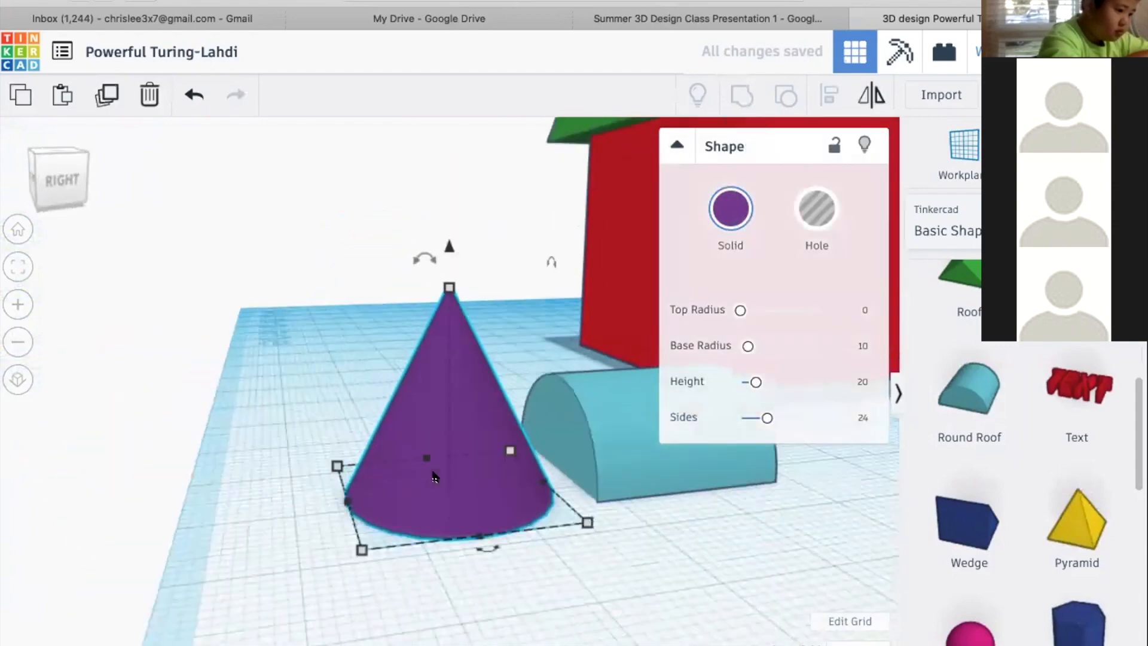
scroll(571, 485, down, 5)
scroll(570, 485, down, 2)
right_drag(570, 485, 344, 476)
click(351, 352)
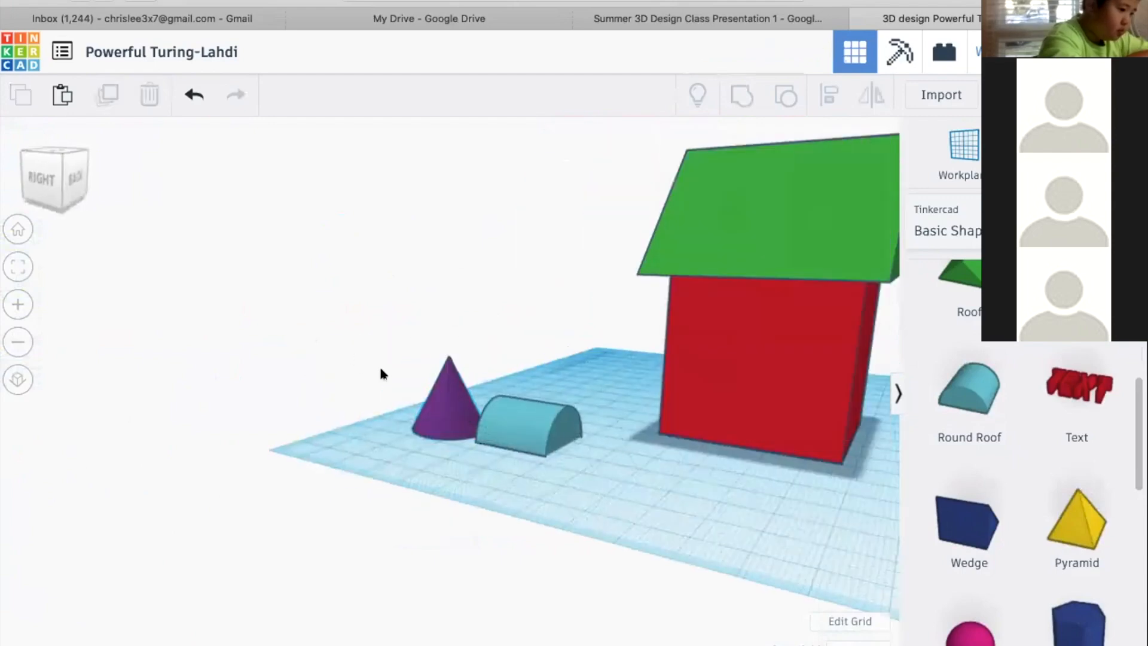
Select the cone and round roof together and scale them up proportionally to 51 mm high
click(438, 408)
shift+click(531, 423)
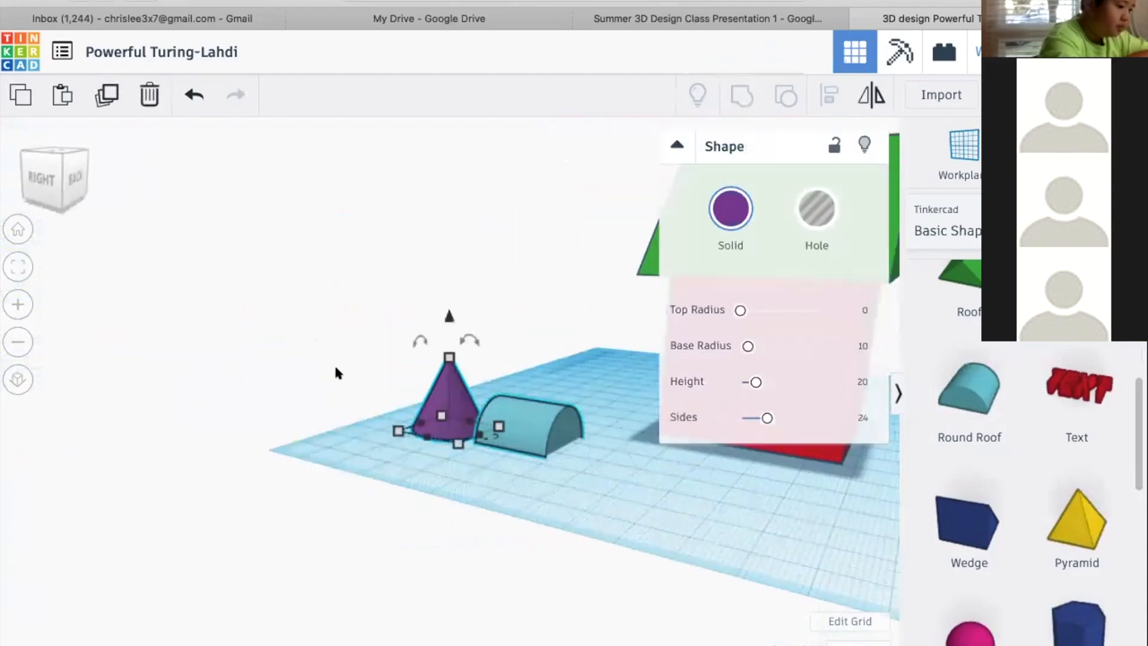
right_drag(375, 399, 468, 364)
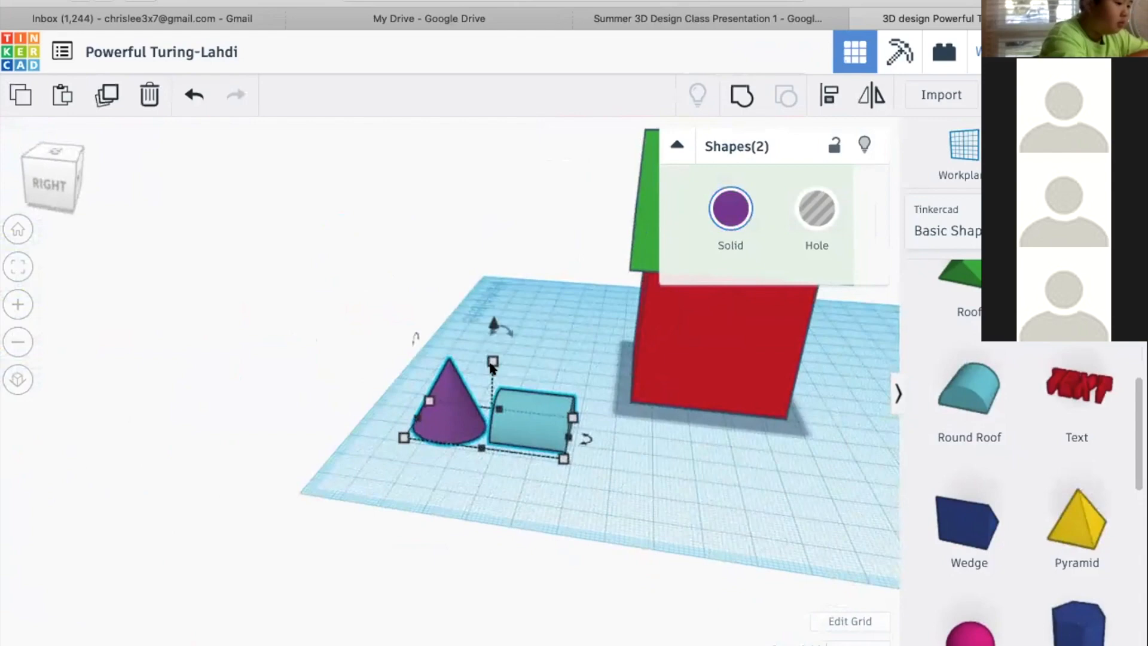
scroll(483, 323, up, 5)
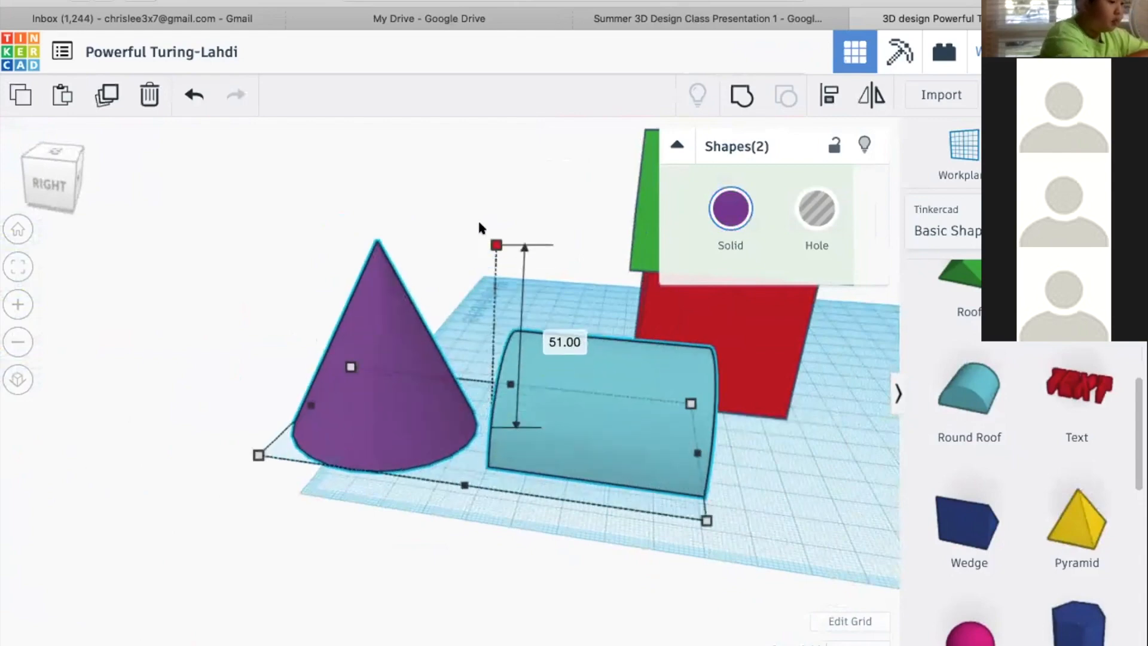
scroll(418, 251, down, 3)
right_drag(166, 281, 757, 295)
right_drag(281, 366, 592, 314)
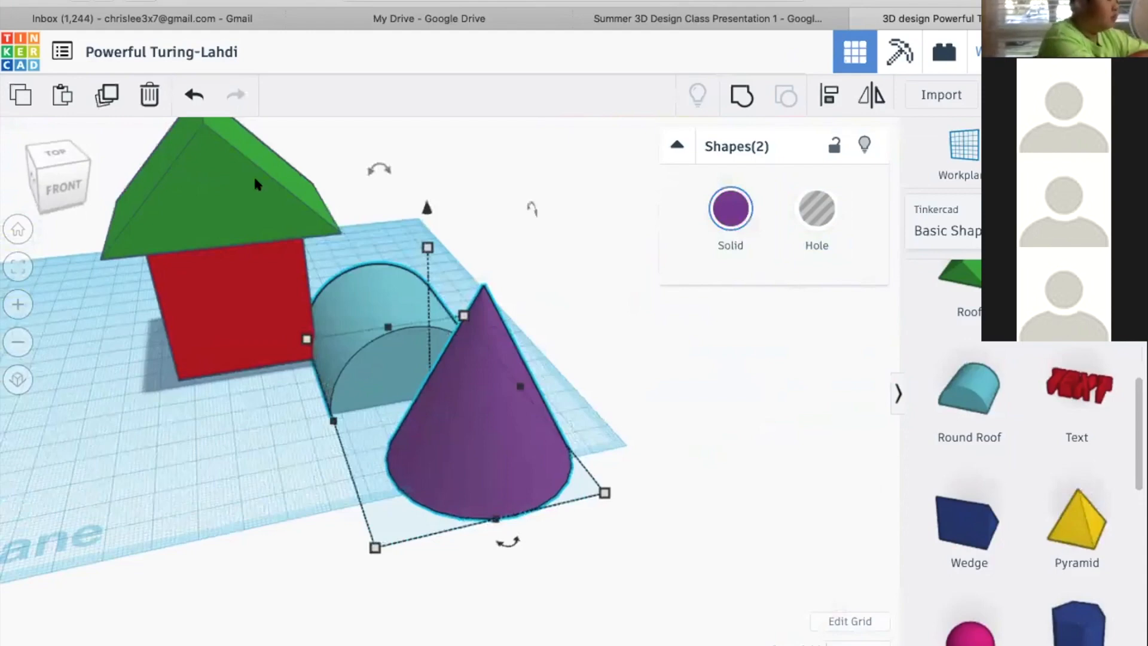
Move the cone toward the workplane's edge and the round roof about 38 mm by 53 mm to sit beside it
right_drag(609, 349, 417, 358)
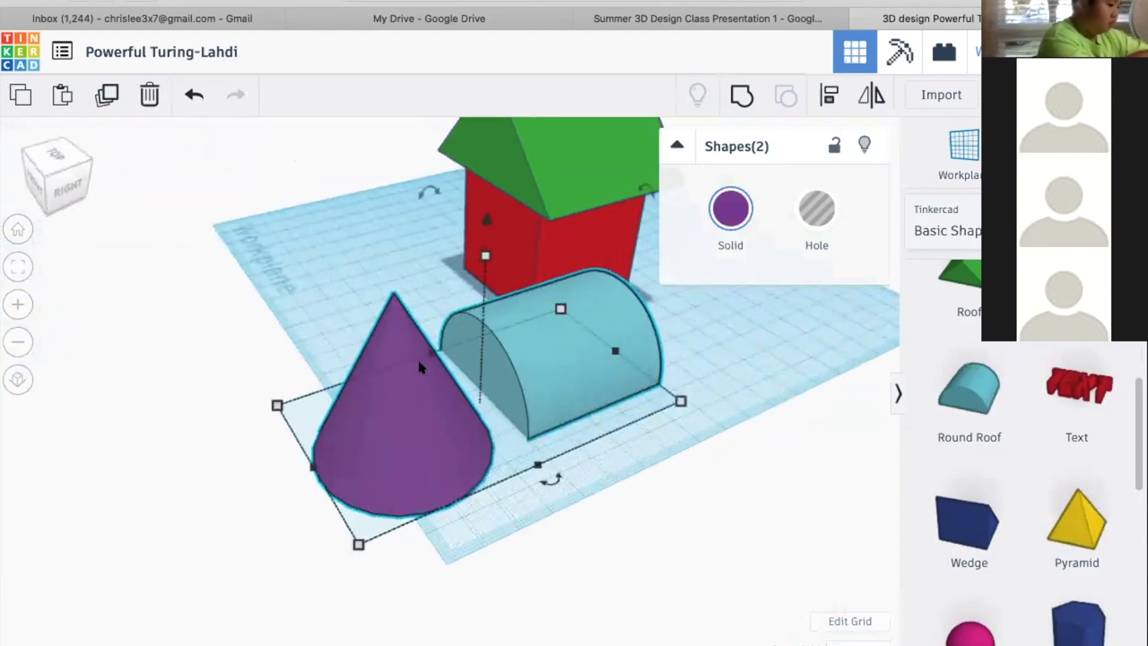
click(267, 281)
drag(383, 371, 299, 191)
drag(522, 350, 337, 308)
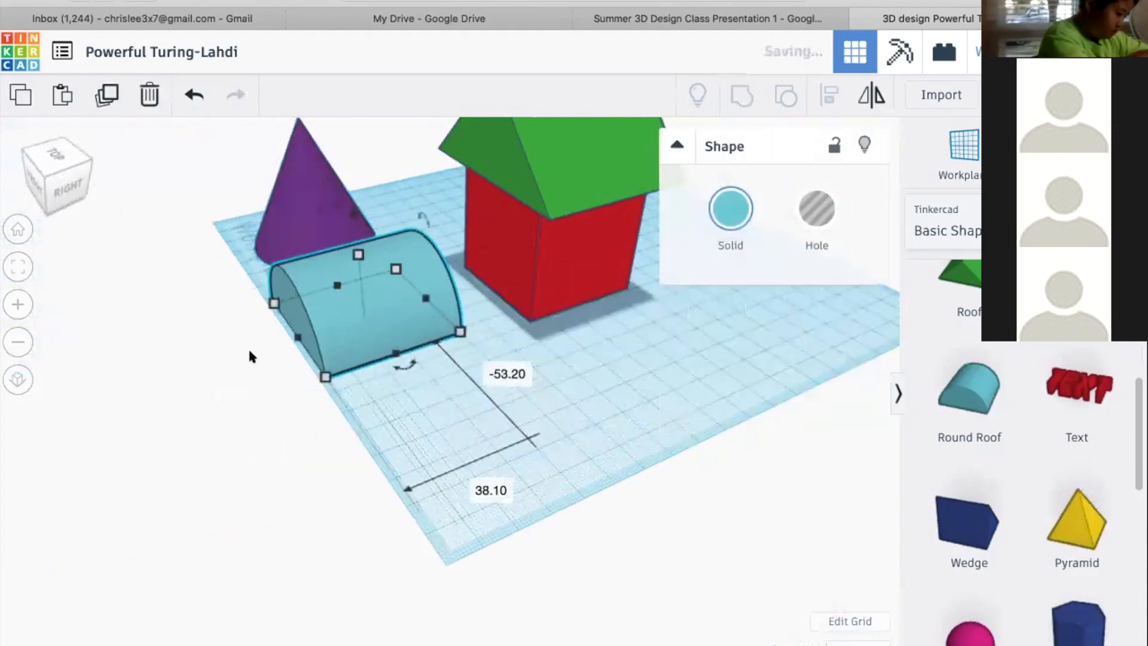
Select the cone and round roof together and enlarge both proportionally from a corner of their shared base
right_drag(263, 383, 476, 373)
scroll(476, 374, down, 5)
scroll(365, 417, down, 4)
scroll(365, 417, up, 5)
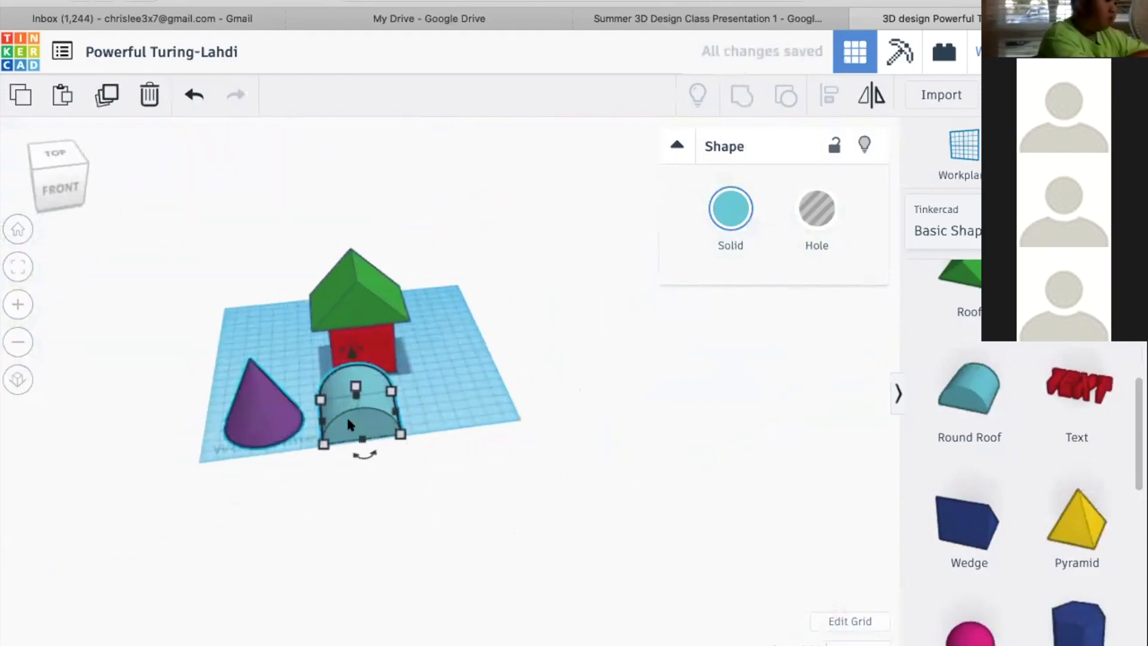
drag(340, 420, 279, 312)
click(182, 438)
right_drag(312, 436, 444, 404)
click(164, 461)
shift+click(166, 490)
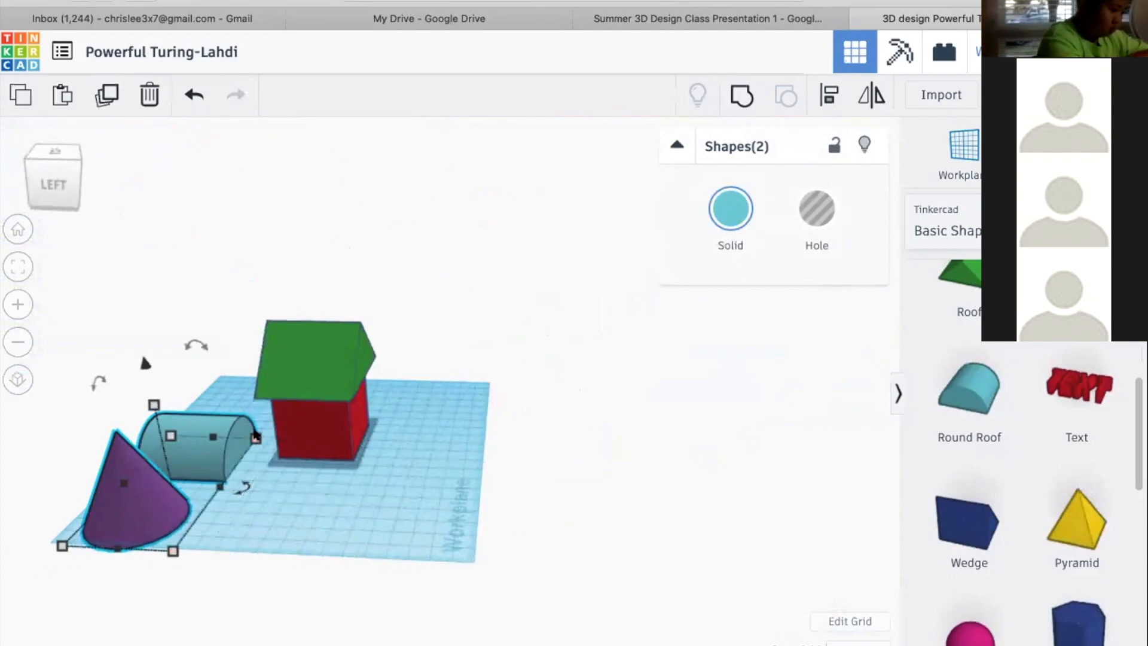
drag(256, 437, 221, 432)
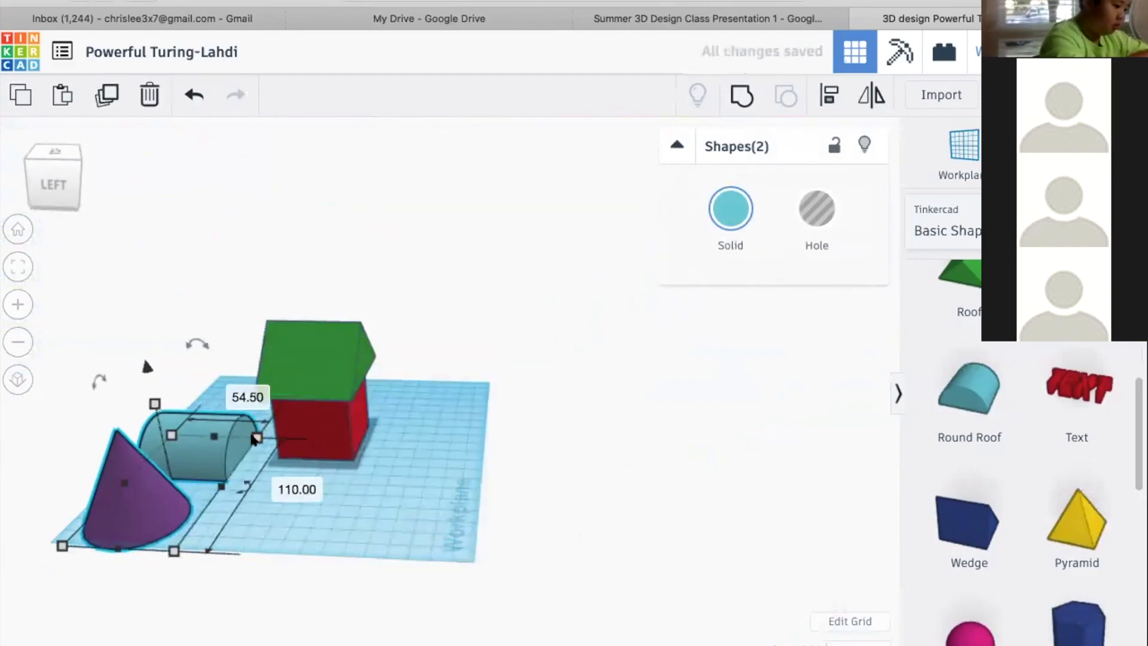
drag(255, 440, 308, 420)
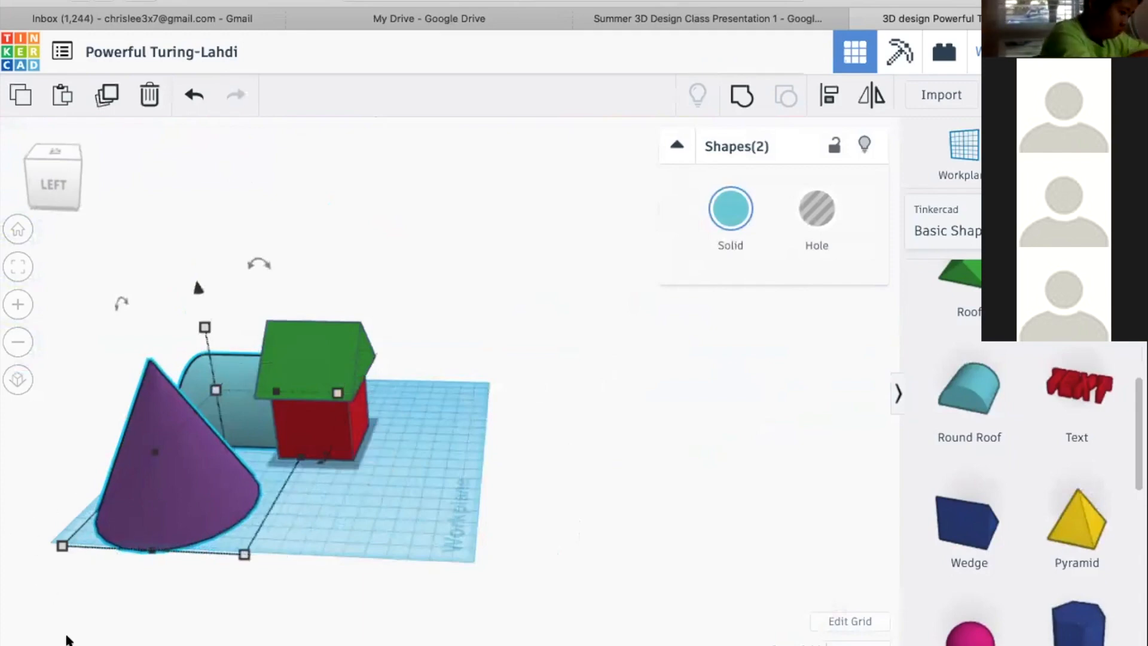
middle_drag(359, 488, 220, 455)
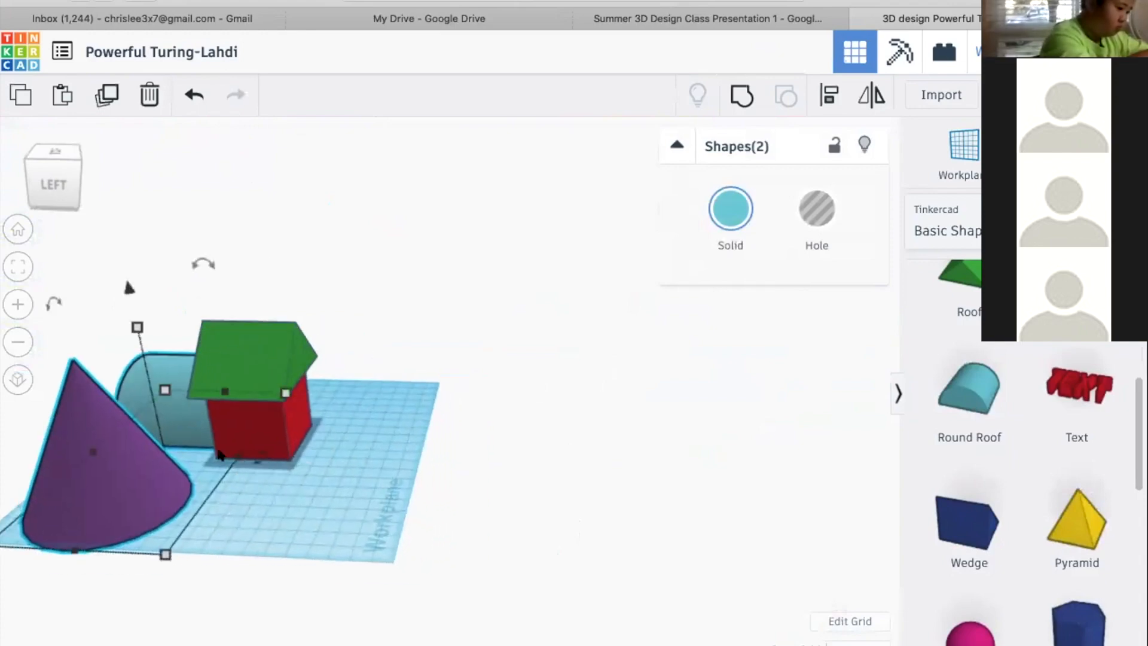
Enlarge the selected cone and round roof together proportionally by their shared height
drag(136, 327, 120, 252)
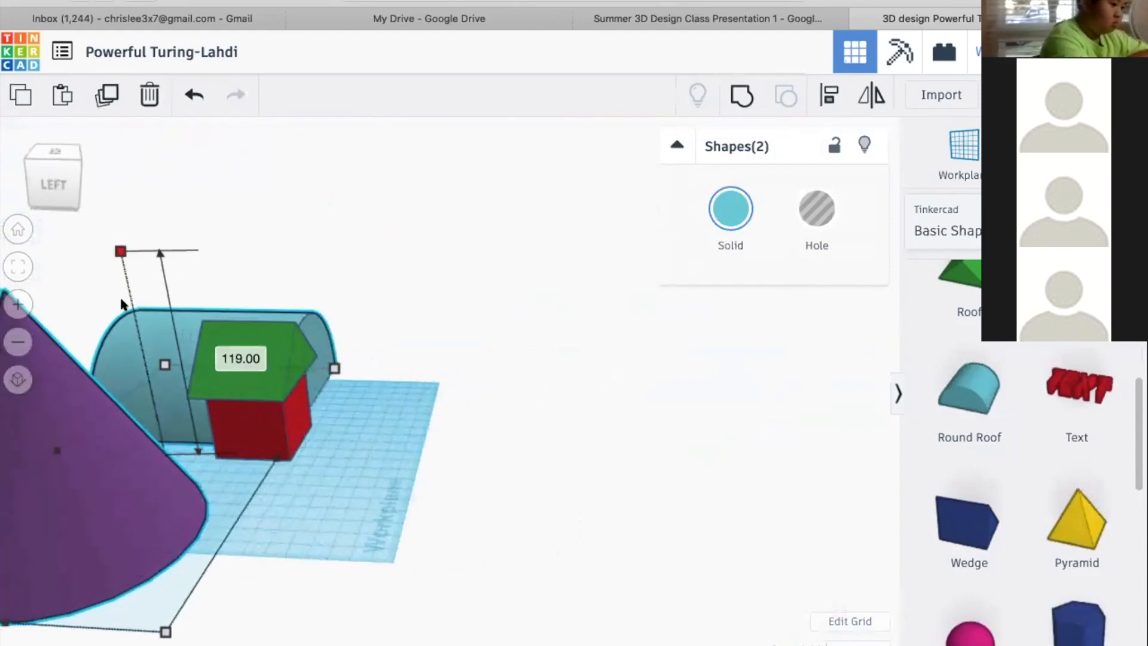
drag(121, 299, 131, 301)
middle_drag(450, 376, 589, 467)
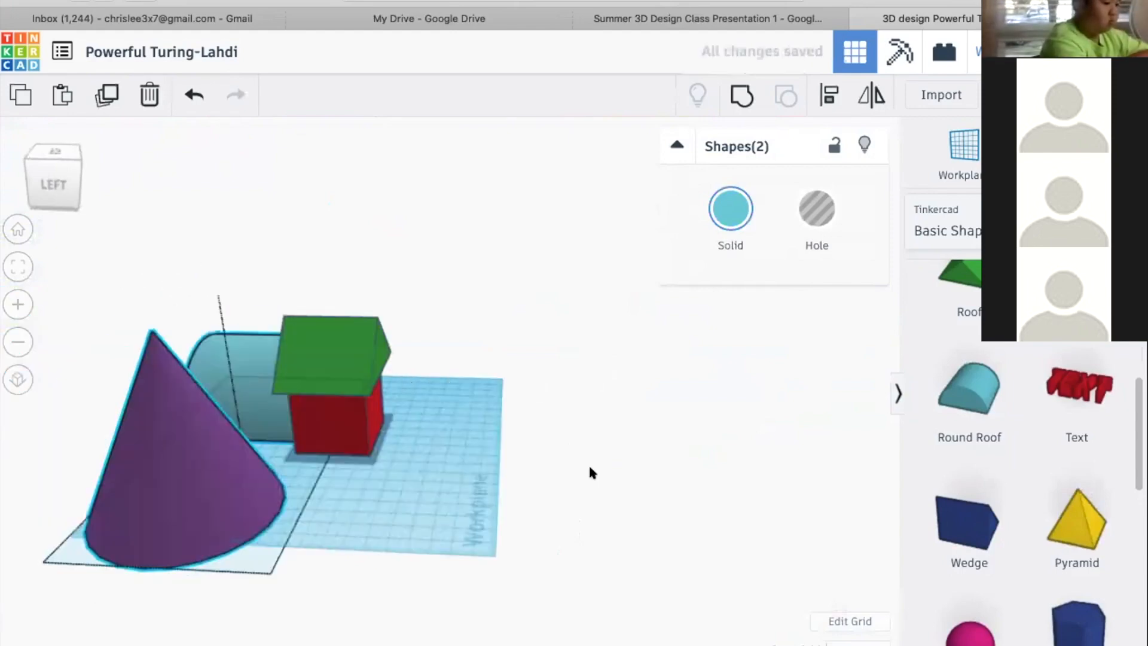
right_drag(526, 428, 278, 361)
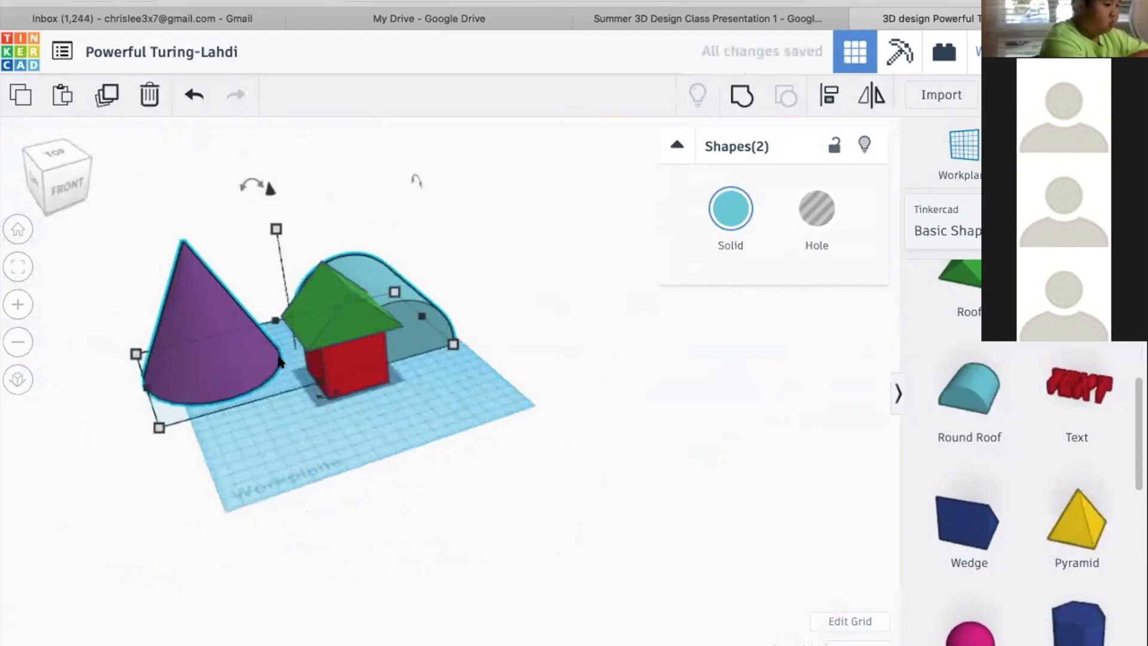
scroll(281, 368, up, 4)
right_drag(404, 425, 450, 477)
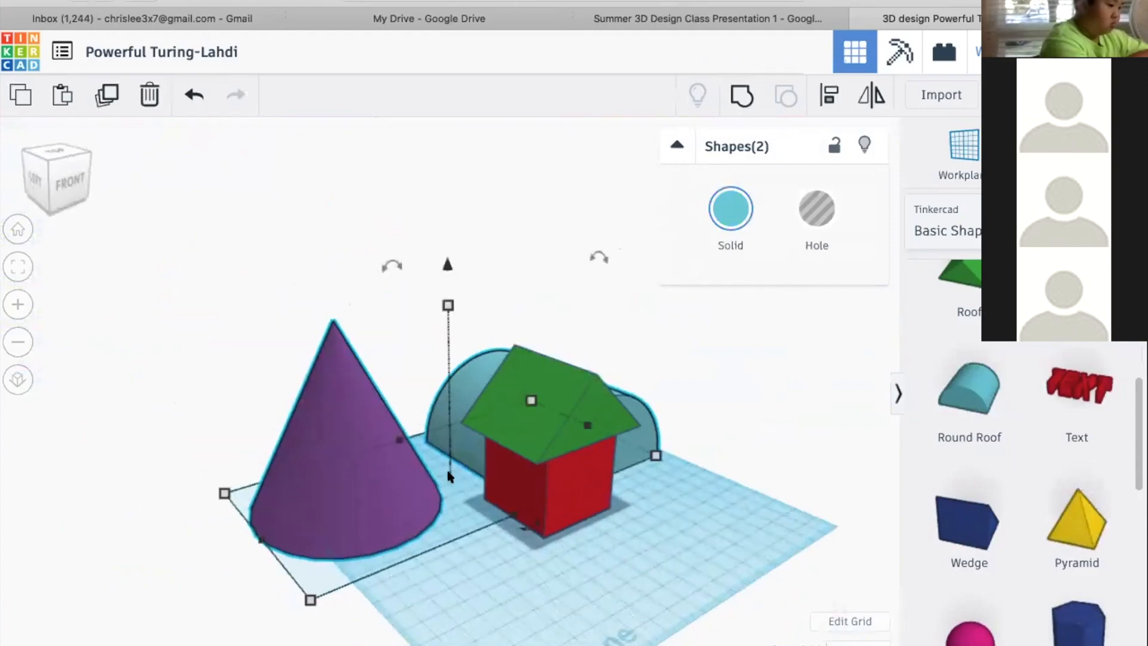
Scale the selected cone and round roof down together proportionally to 40 mm high and deselect them
shift+drag(448, 306, 450, 405)
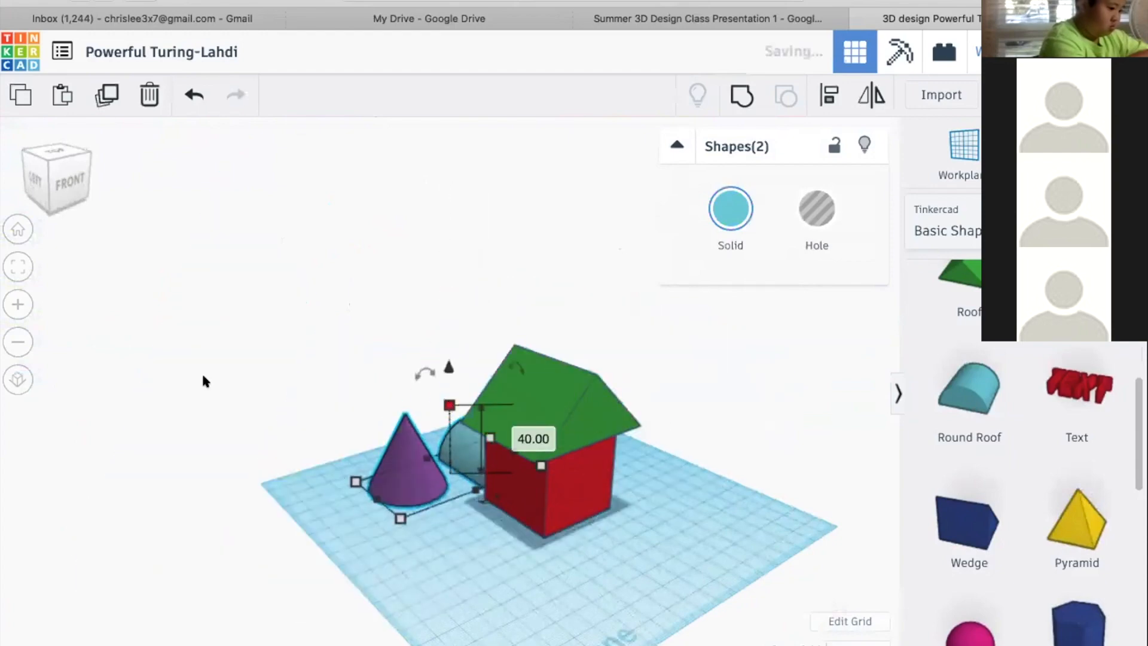
right_drag(456, 367, 725, 377)
right_drag(594, 409, 583, 356)
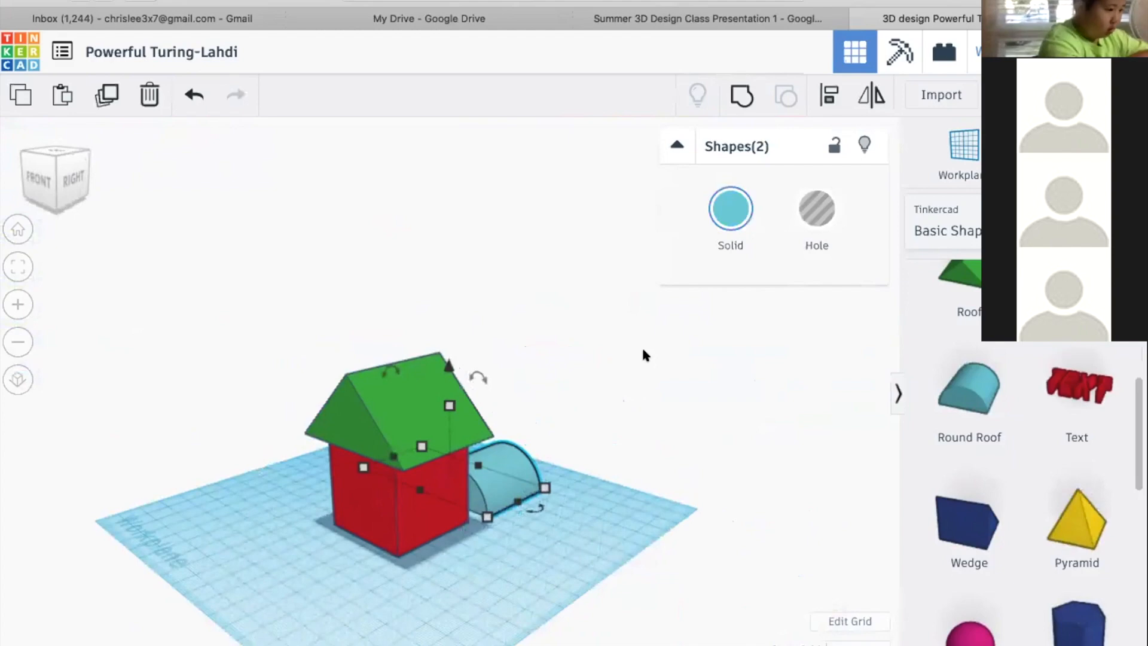
drag(478, 378, 586, 425)
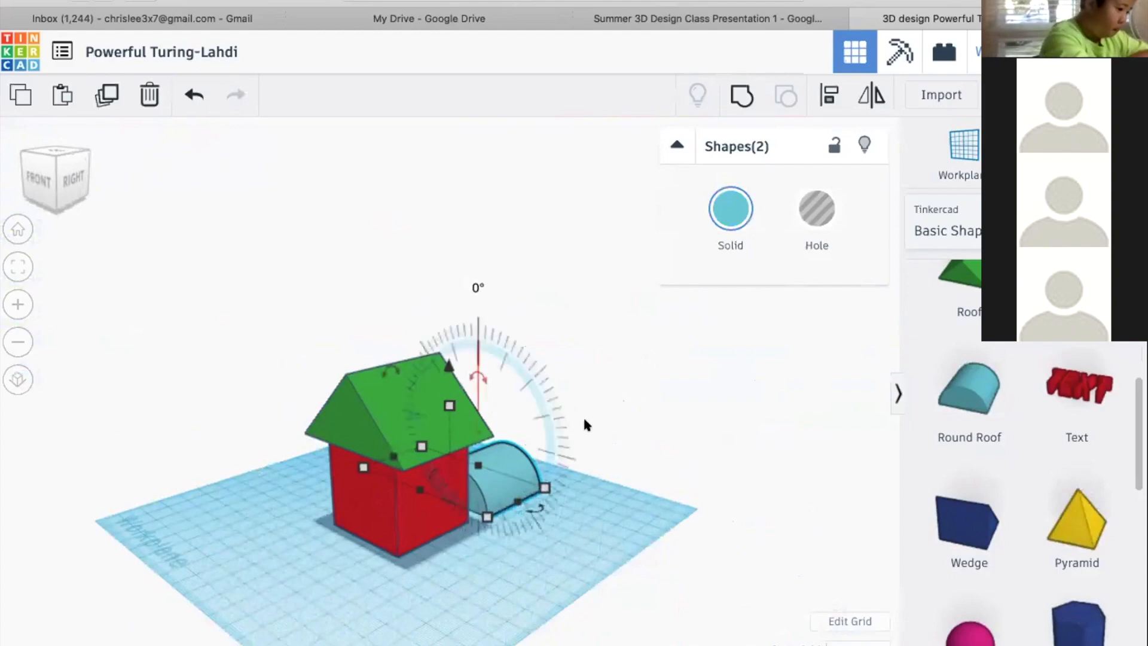
click(648, 420)
right_drag(521, 420, 586, 441)
right_drag(670, 414, 713, 419)
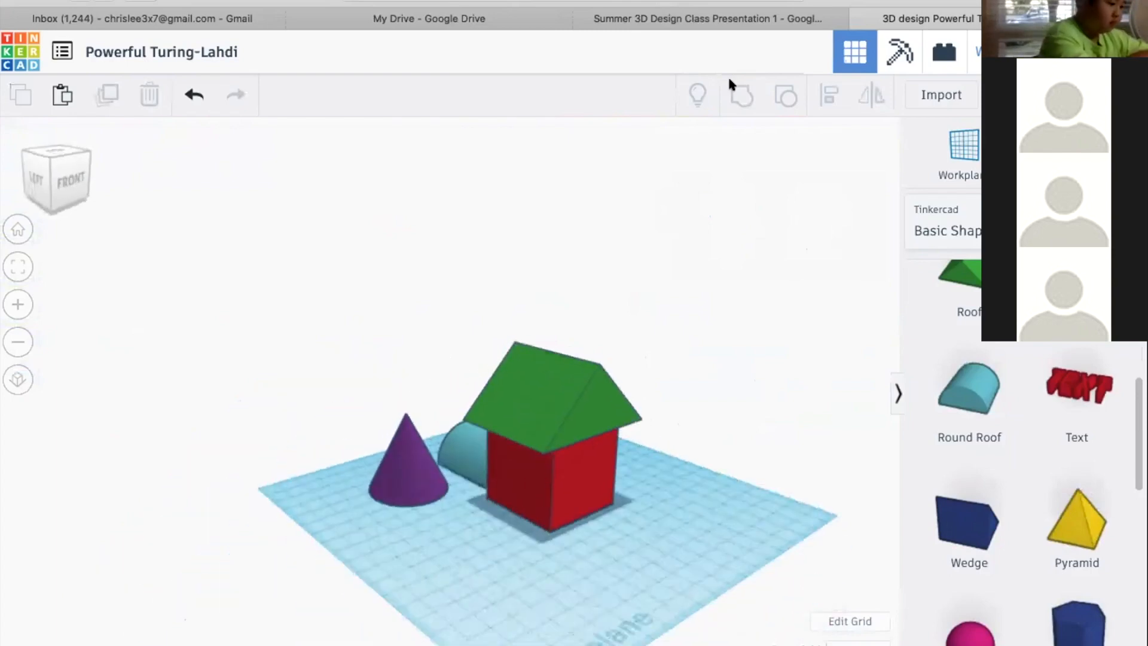
Switch to the class presentation, advance to the Adding Dimensions slide, and return to the Tinkercad design
click(697, 18)
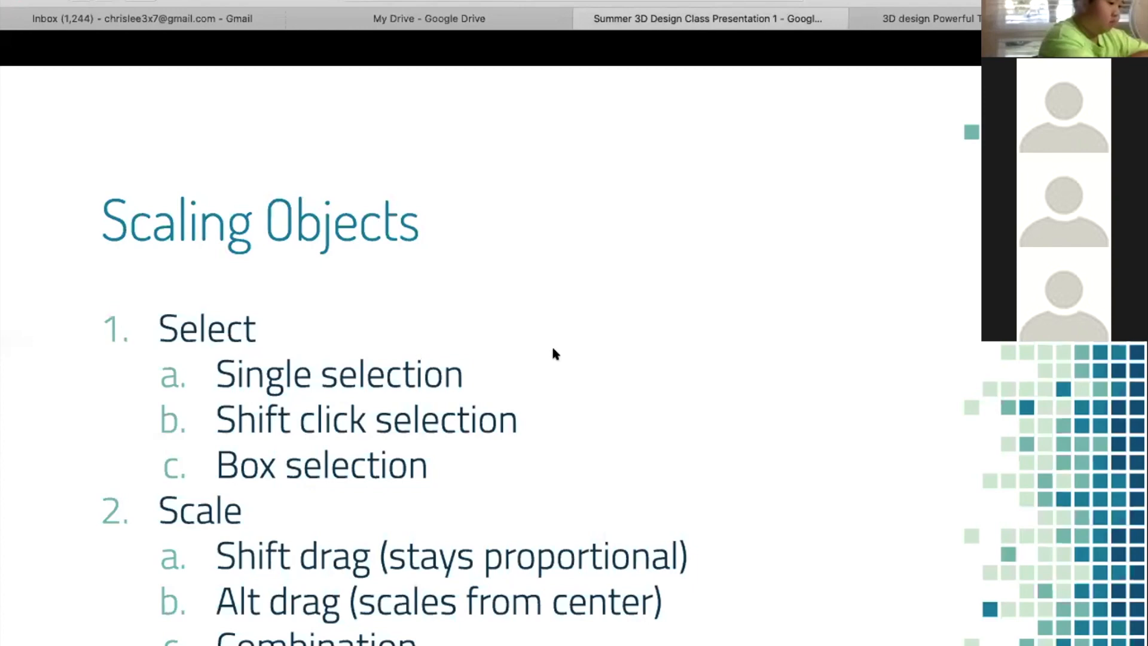
key(Right)
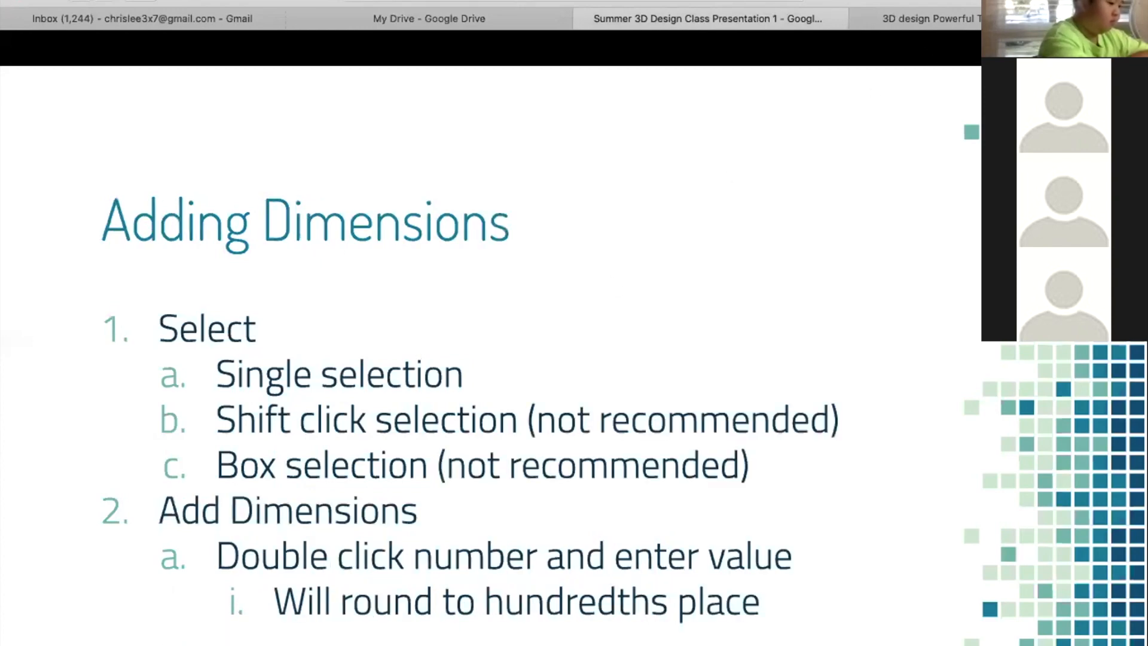
click(911, 22)
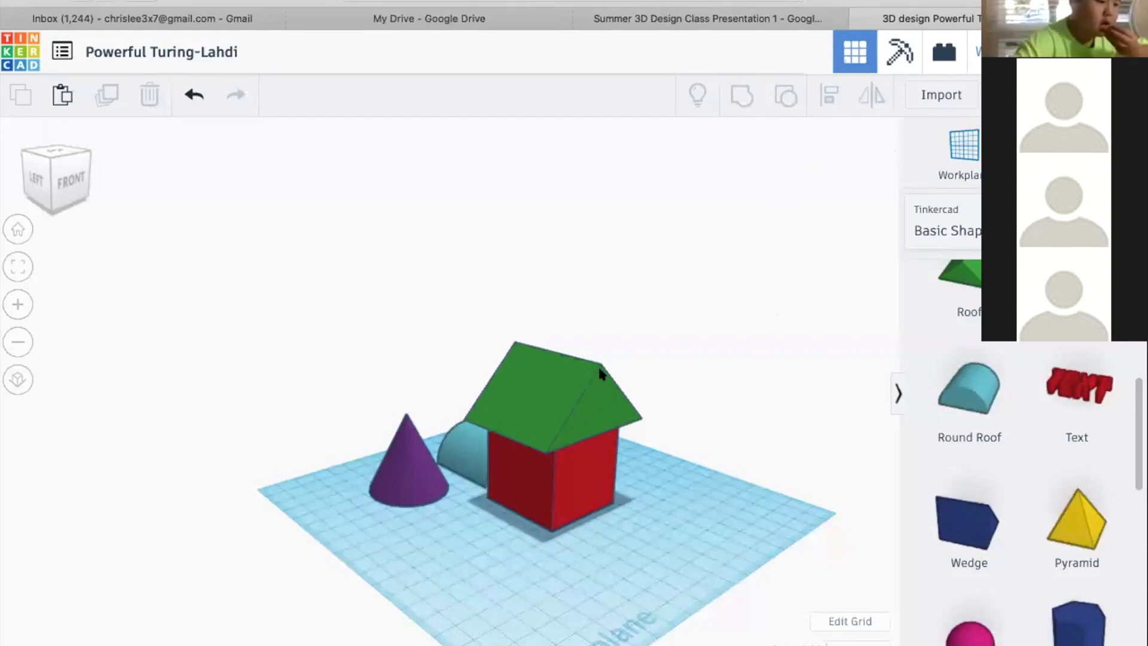
Select the round roof beside the house and frame it in a close view
right_drag(544, 400, 591, 471)
click(450, 456)
scroll(814, 437, up, 5)
scroll(824, 430, down, 4)
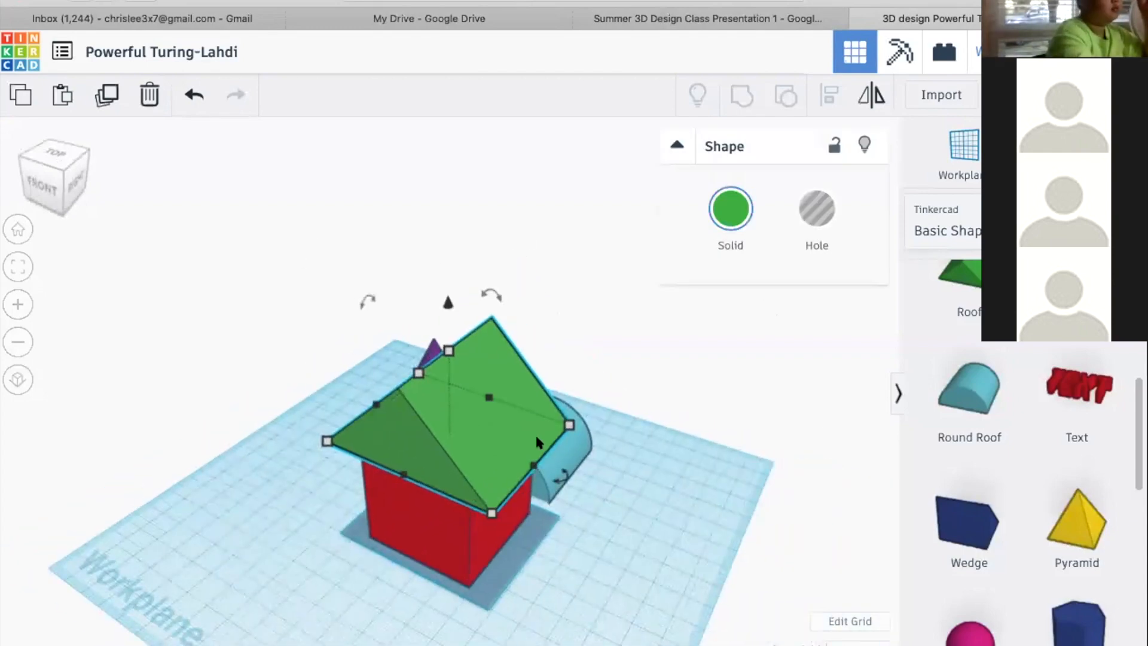
right_drag(592, 392, 442, 390)
click(574, 574)
key(f)
right_drag(697, 553, 455, 550)
right_drag(581, 500, 591, 521)
scroll(509, 538, down, 5)
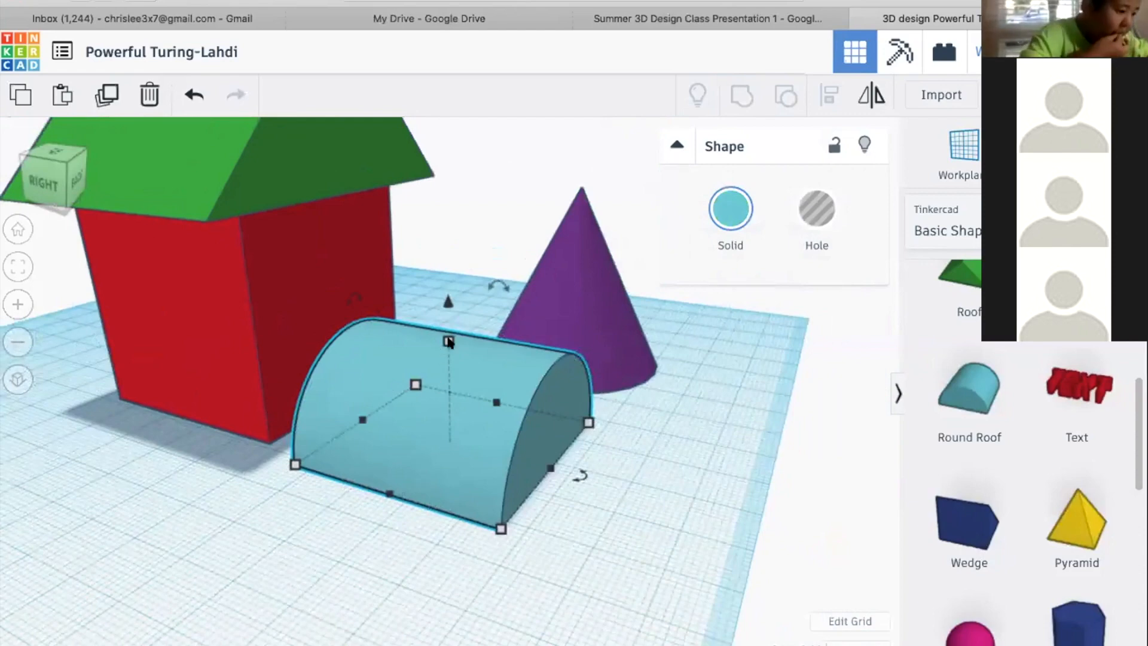
Set the round roof's base dimension across its arched end to 60 mm
click(501, 528)
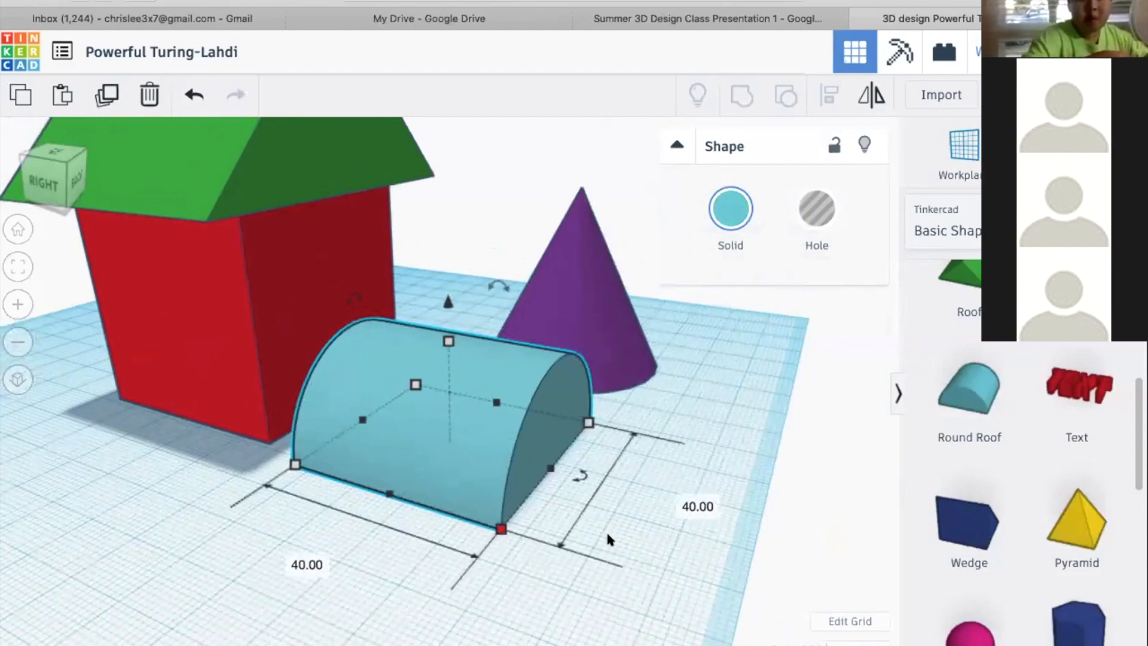
scroll(606, 532, down, 4)
click(341, 516)
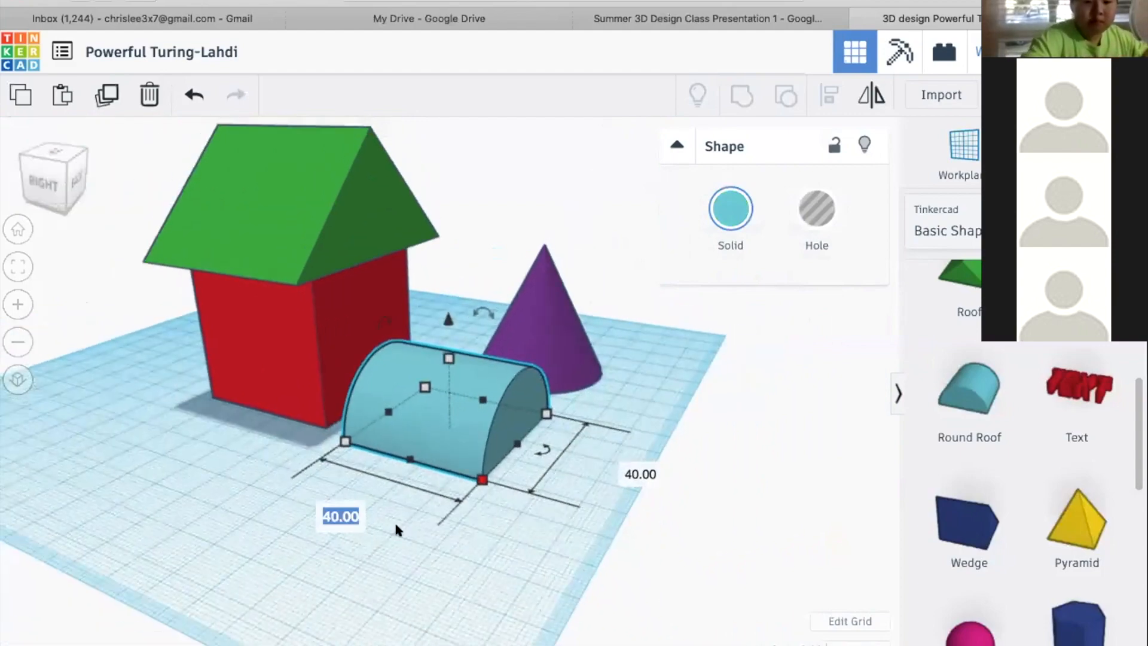
click(642, 473)
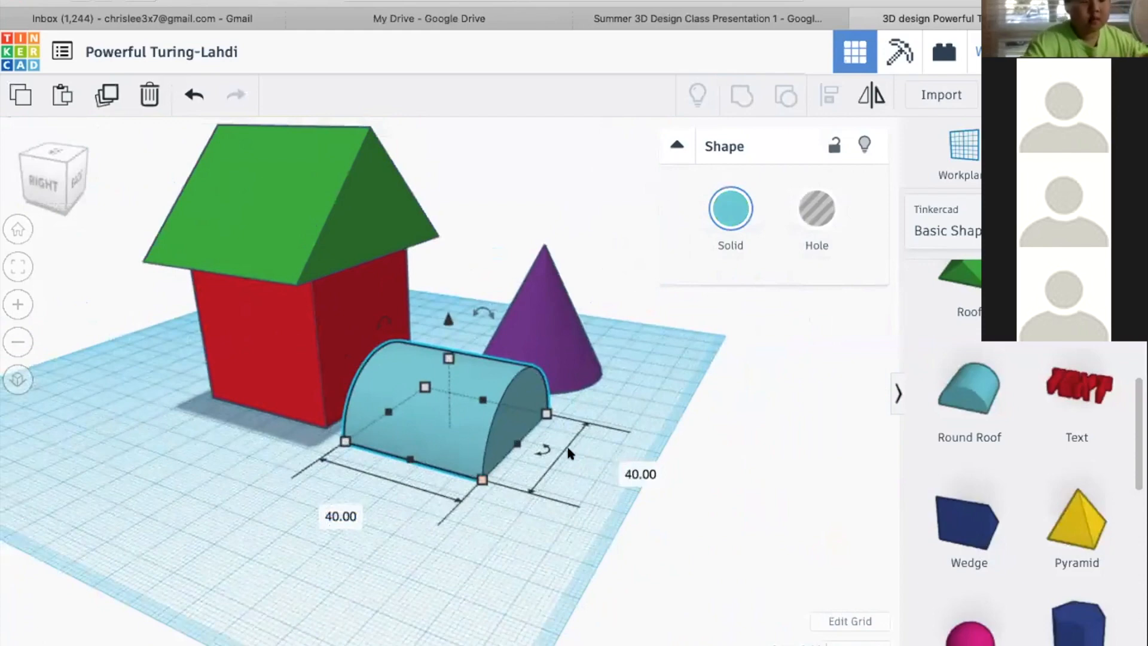
click(637, 469)
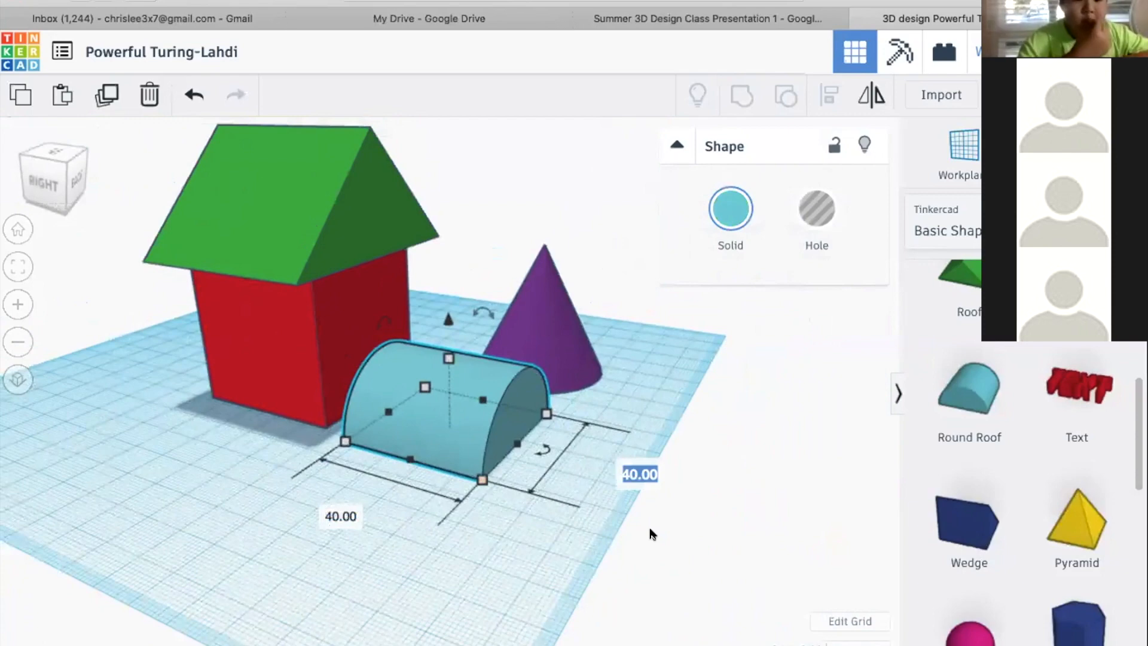
text(60)
key(Return)
right_drag(573, 441, 323, 490)
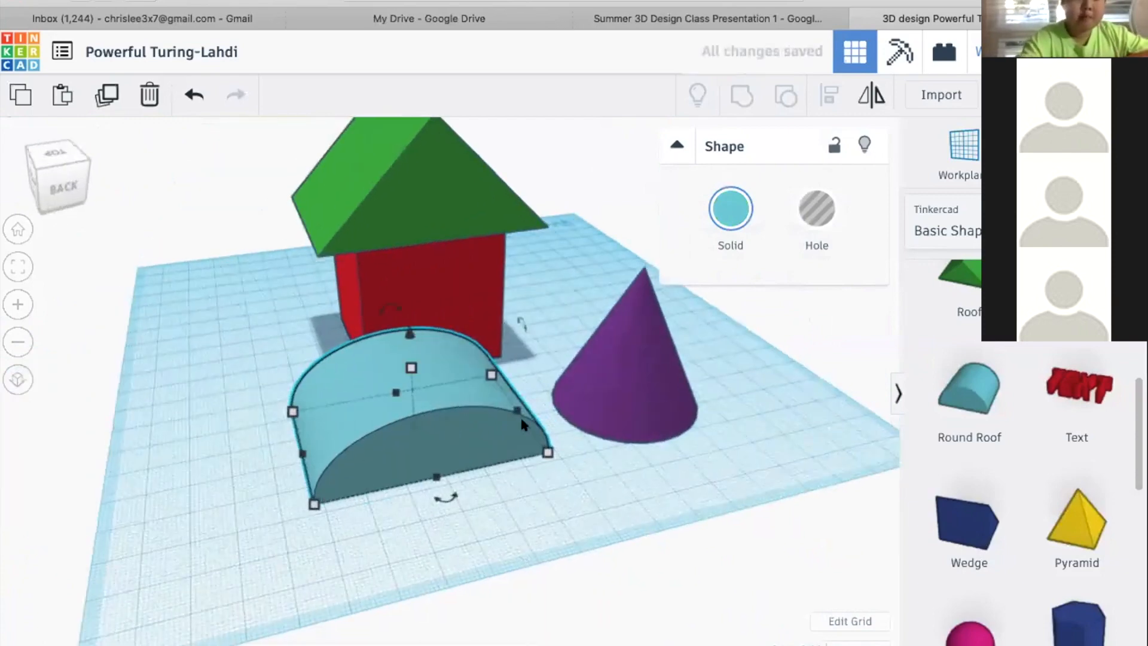
Set the round roof's height to 50 mm
right_drag(281, 471, 655, 479)
click(434, 377)
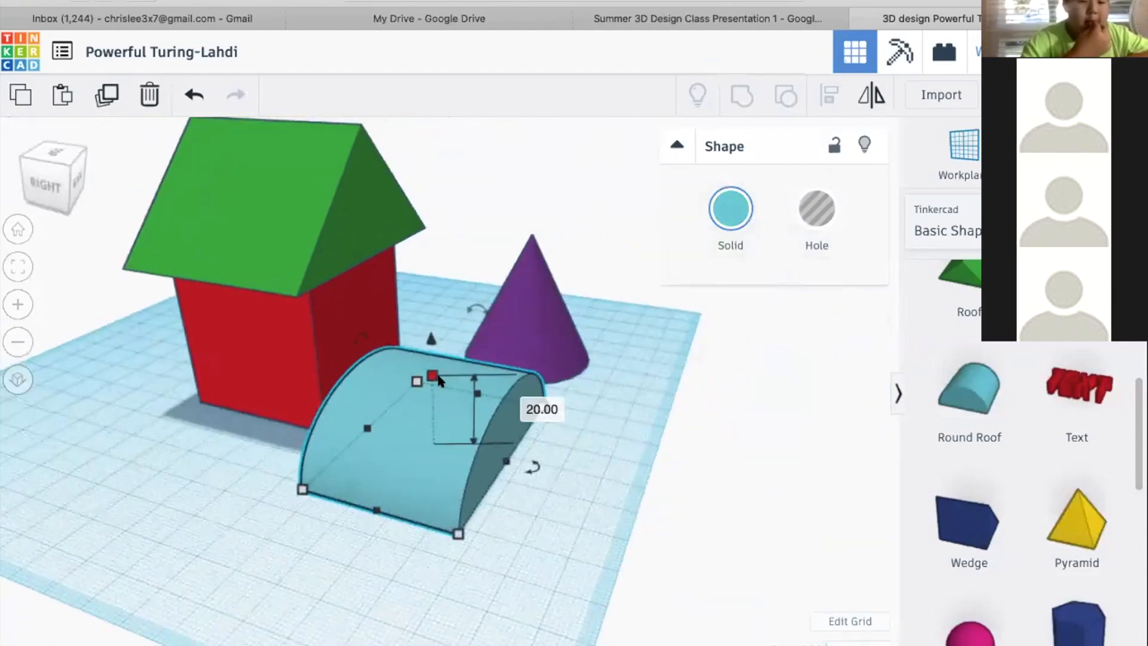
click(540, 406)
text(50)
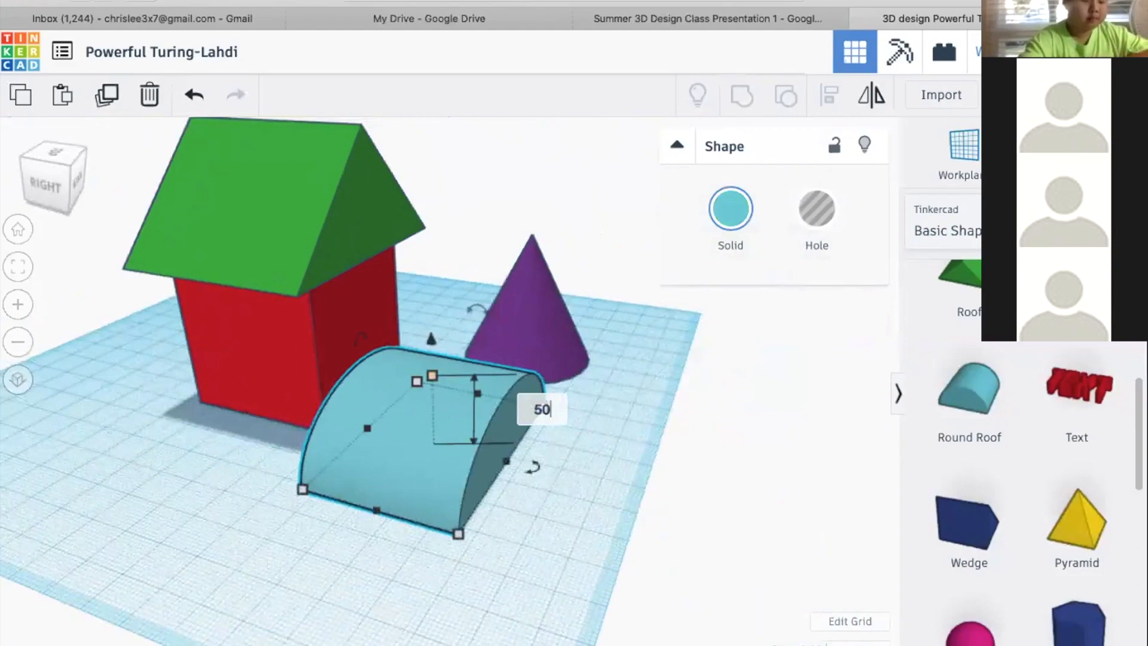
key(Return)
right_drag(512, 458, 674, 443)
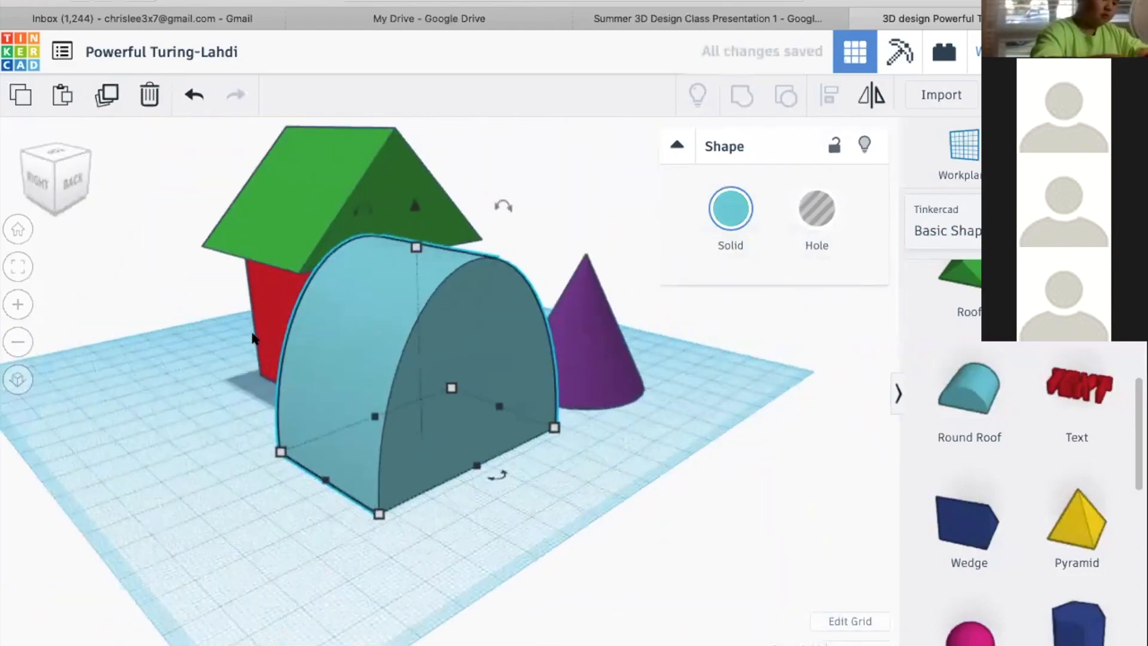
Set the round roof's width across its arched end to 20 mm
right_drag(368, 335, 306, 460)
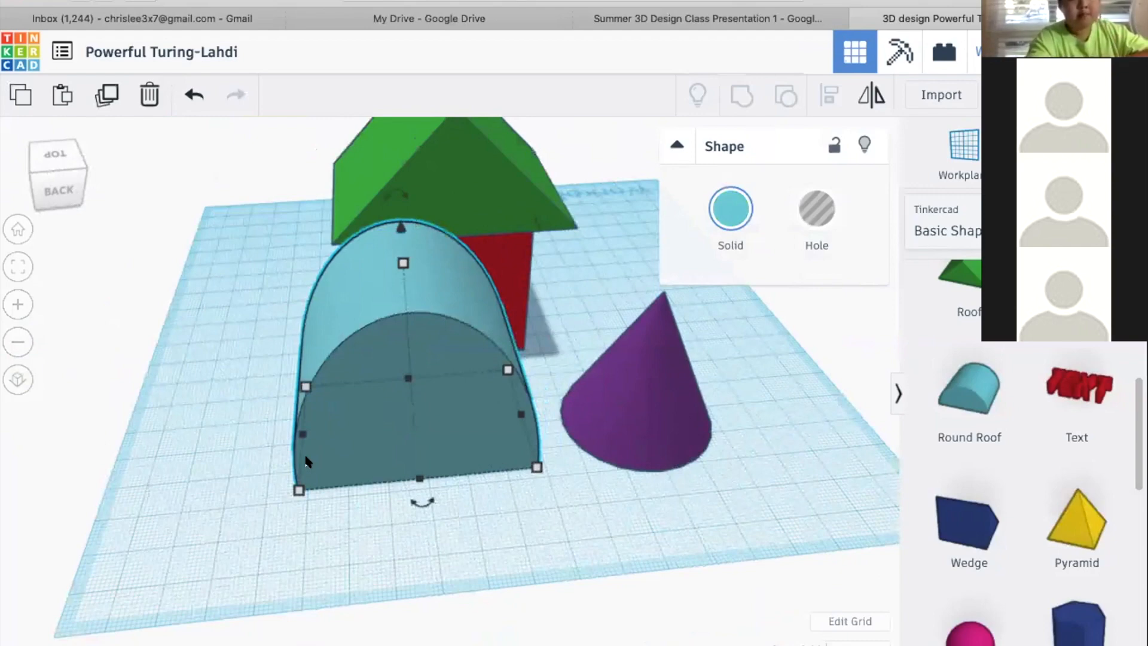
click(299, 489)
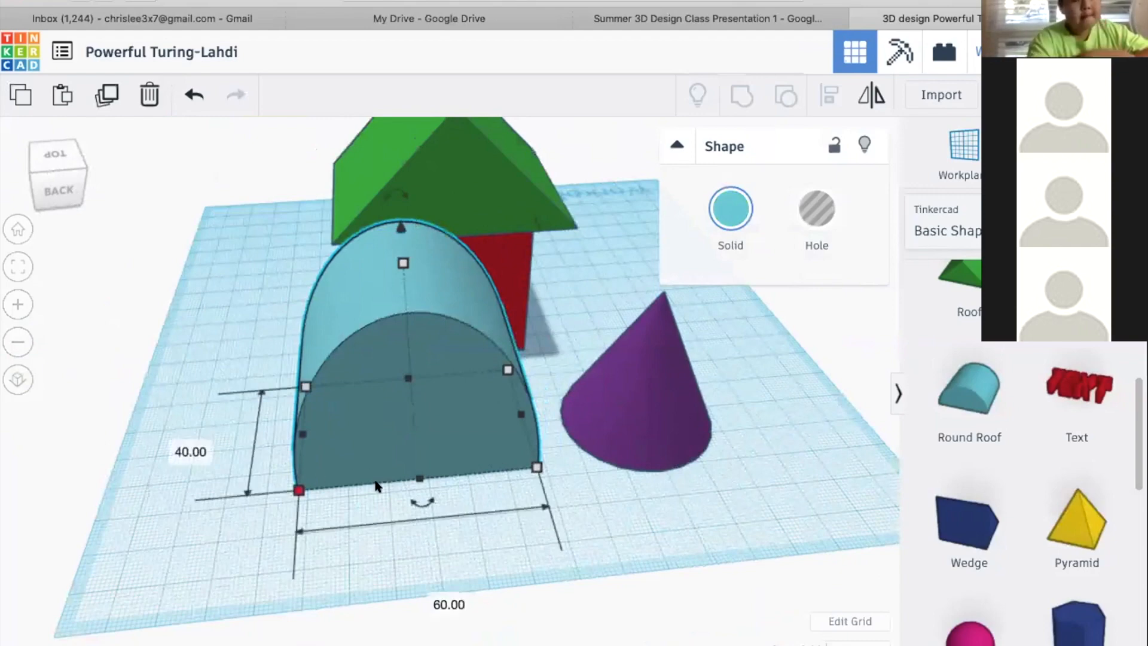
click(434, 598)
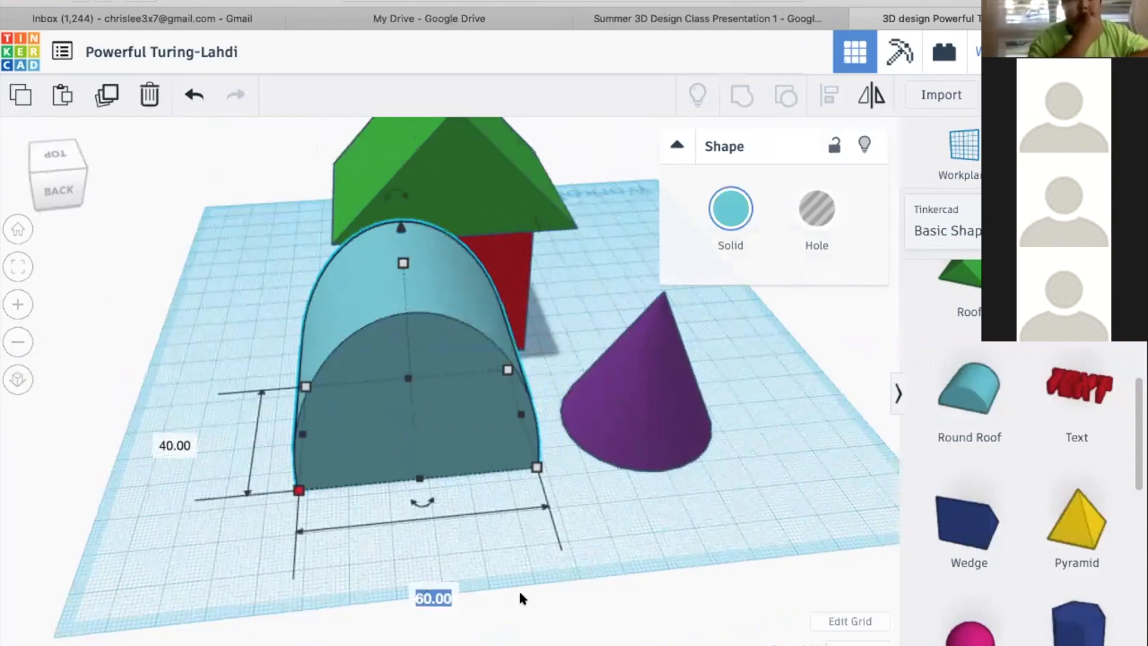
text(20)
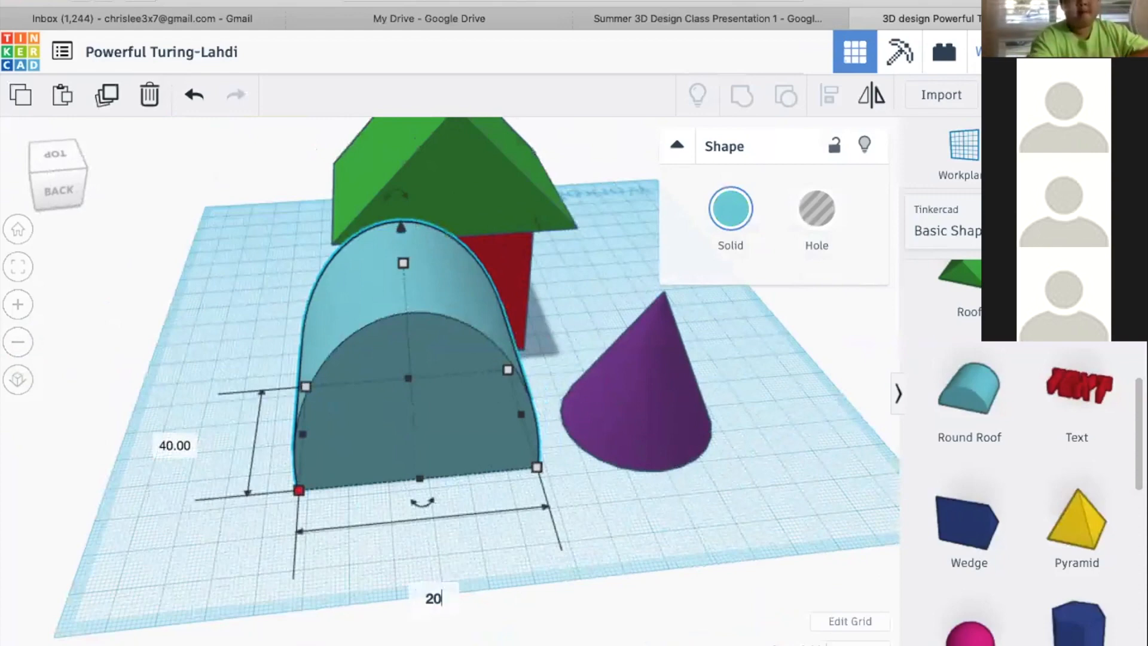
key(Return)
Lower the round roof's height and narrow its arched end freehand into a slim bar, then deselect it
right_drag(335, 487, 486, 257)
drag(487, 244, 487, 391)
right_drag(385, 426, 266, 426)
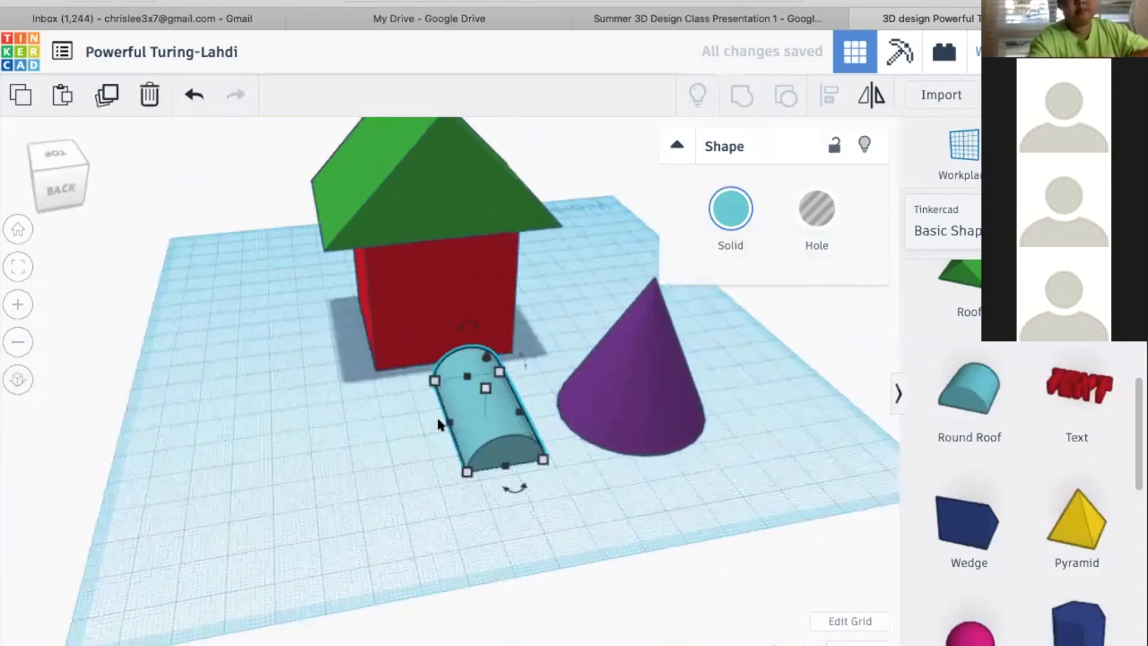
drag(450, 422, 507, 428)
click(632, 475)
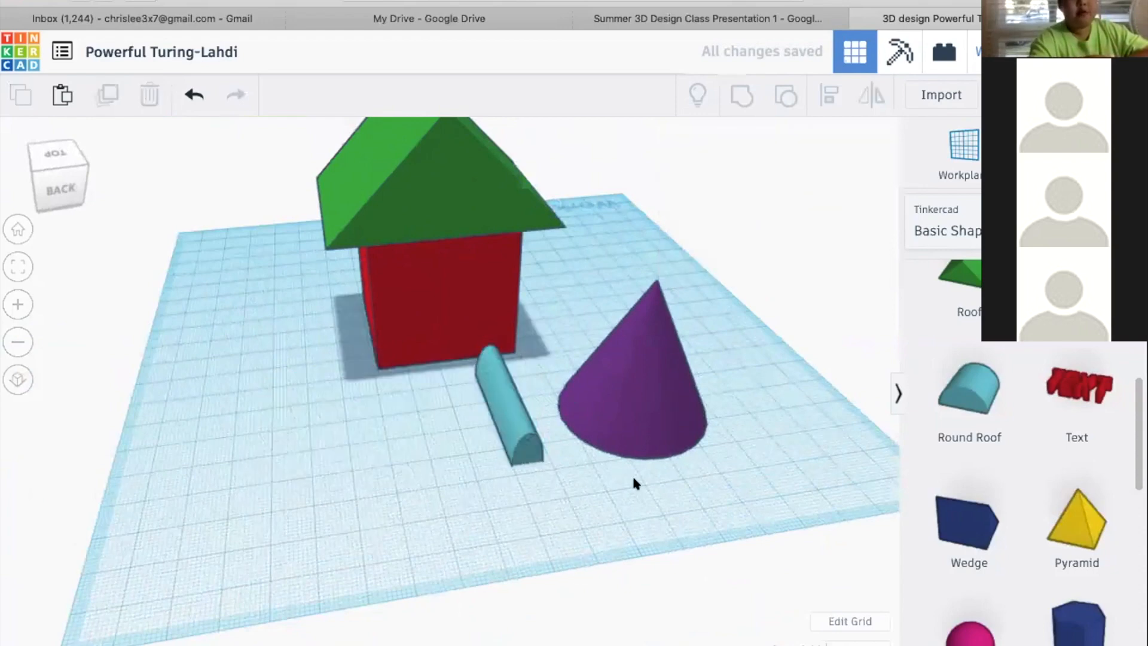
Move the purple cone about 31.5 mm by 2.4 mm, farther back beside the house
click(640, 452)
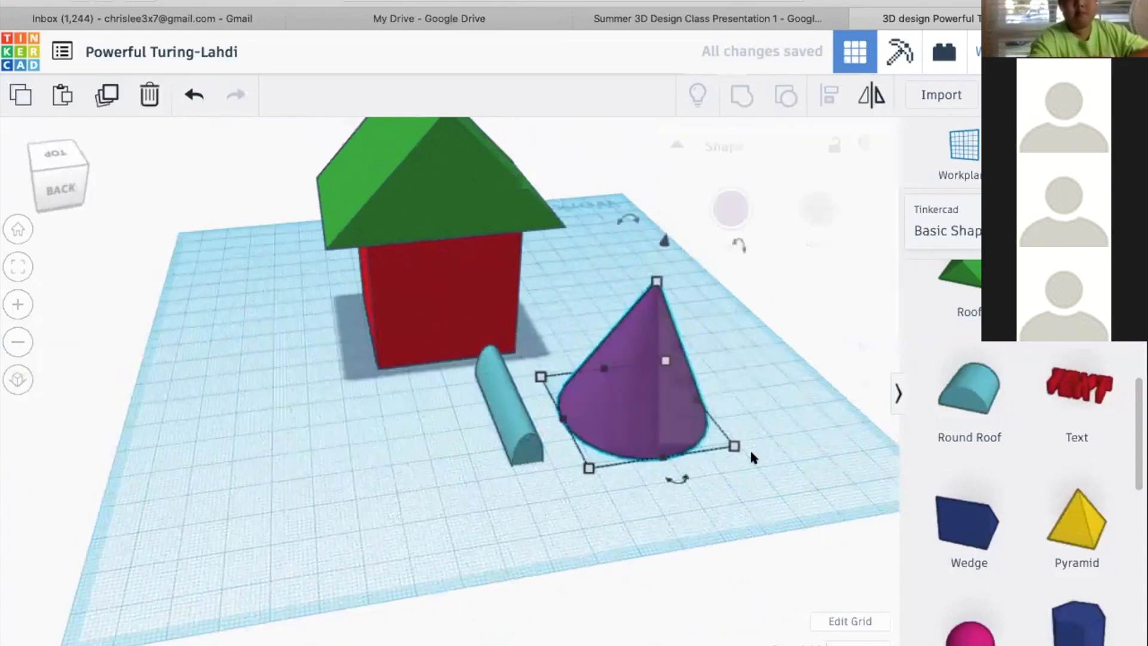
click(753, 486)
right_drag(617, 479, 638, 436)
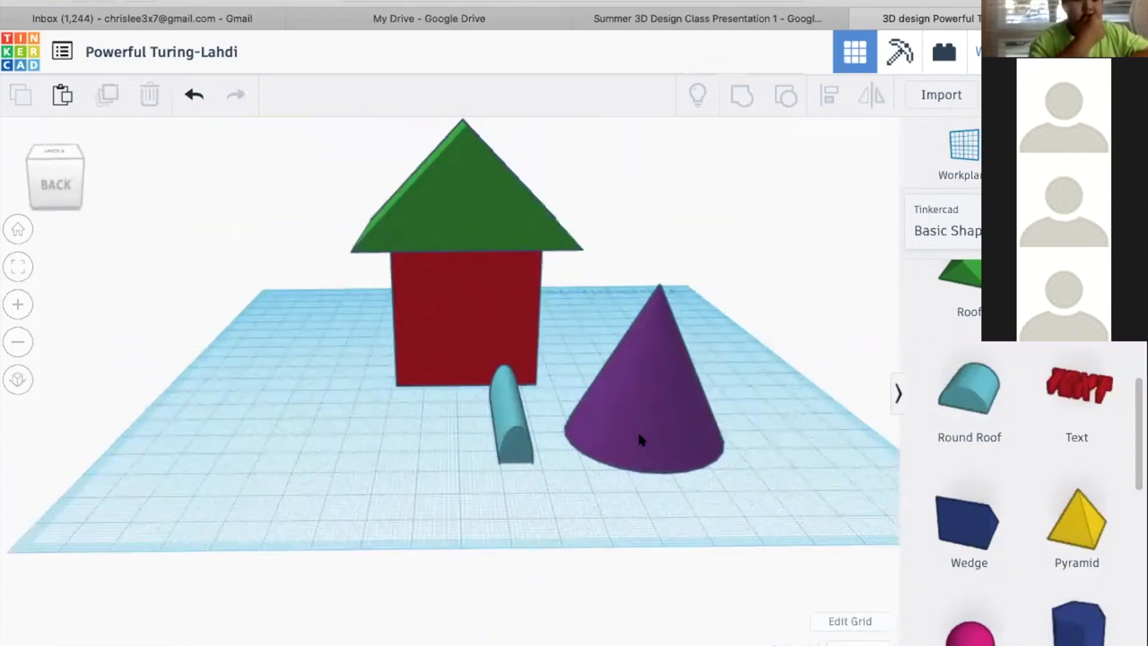
click(644, 417)
drag(635, 402, 623, 360)
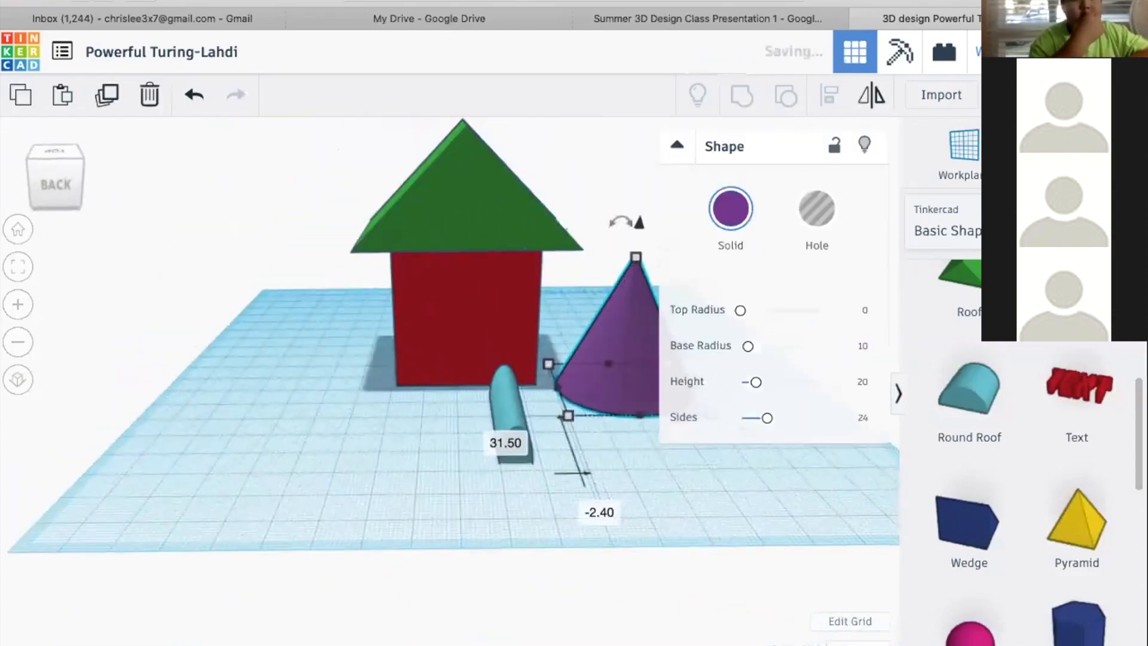
Frame the cone, set its height to 20 mm, and undo that height change
key(f)
scroll(598, 413, down, 2)
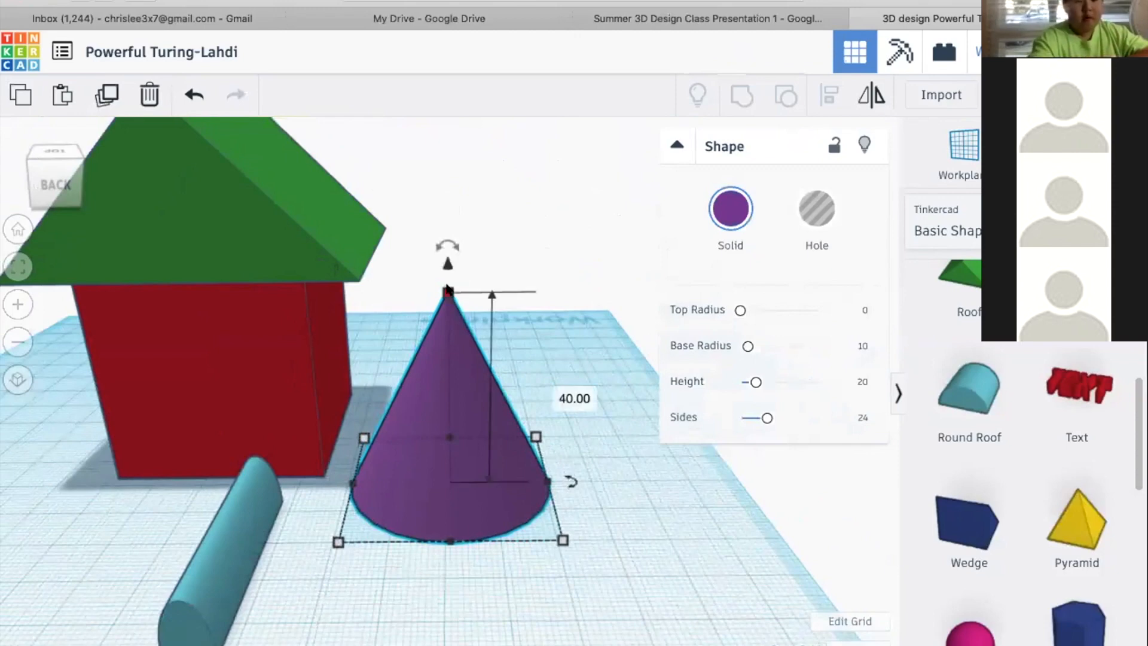
click(549, 390)
text(20)
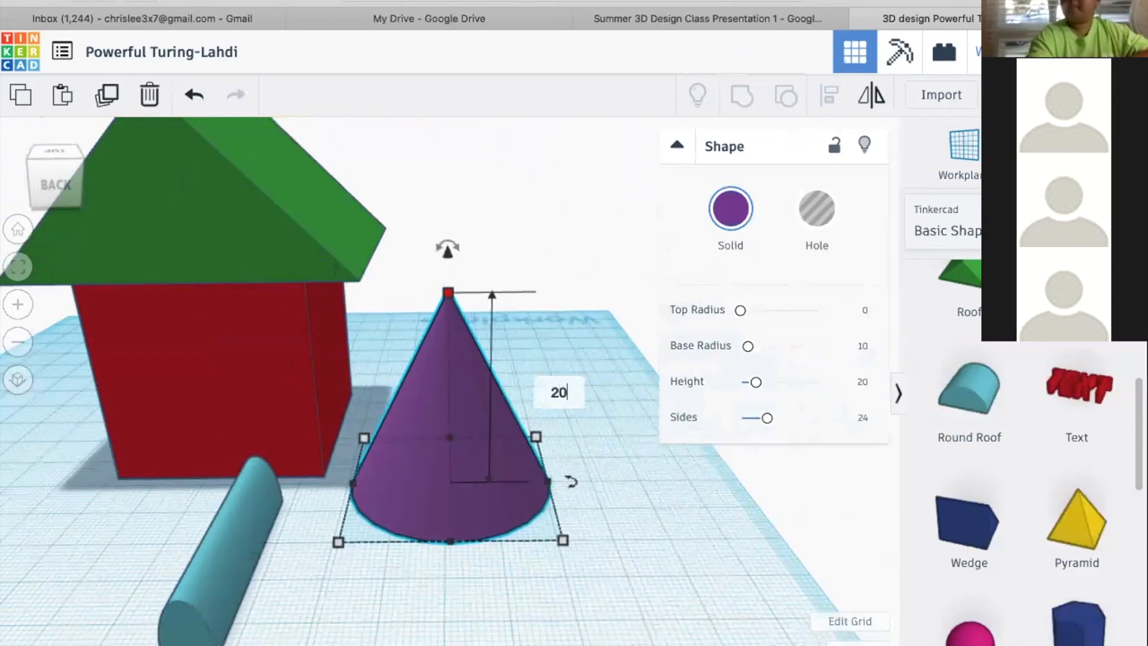
key(Return)
right_drag(569, 474, 454, 503)
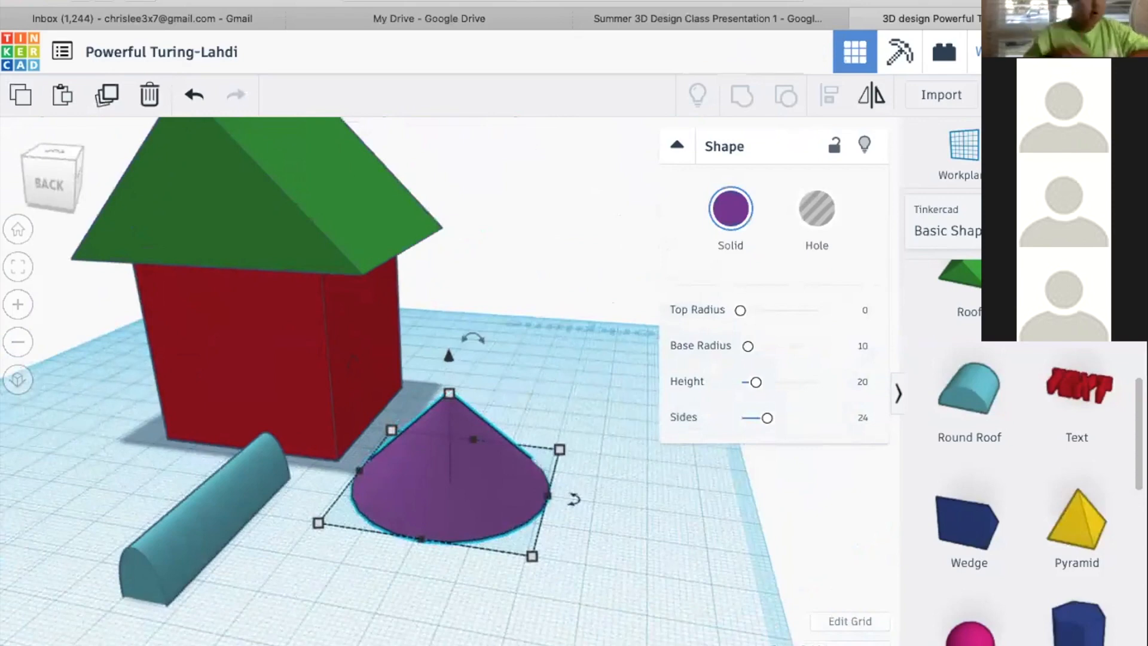
key(ctrl+z)
Shrink the purple cone proportionally in all dimensions to about 21 mm tall, then set its height to 20 mm
click(564, 381)
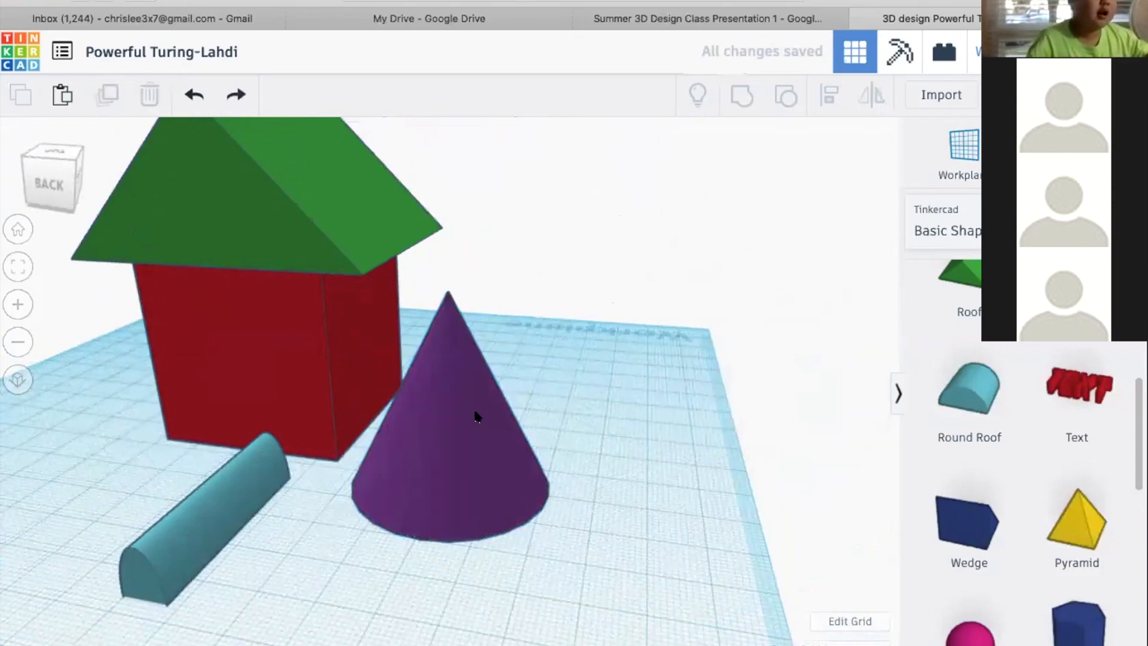
click(474, 410)
mouse_move(448, 289)
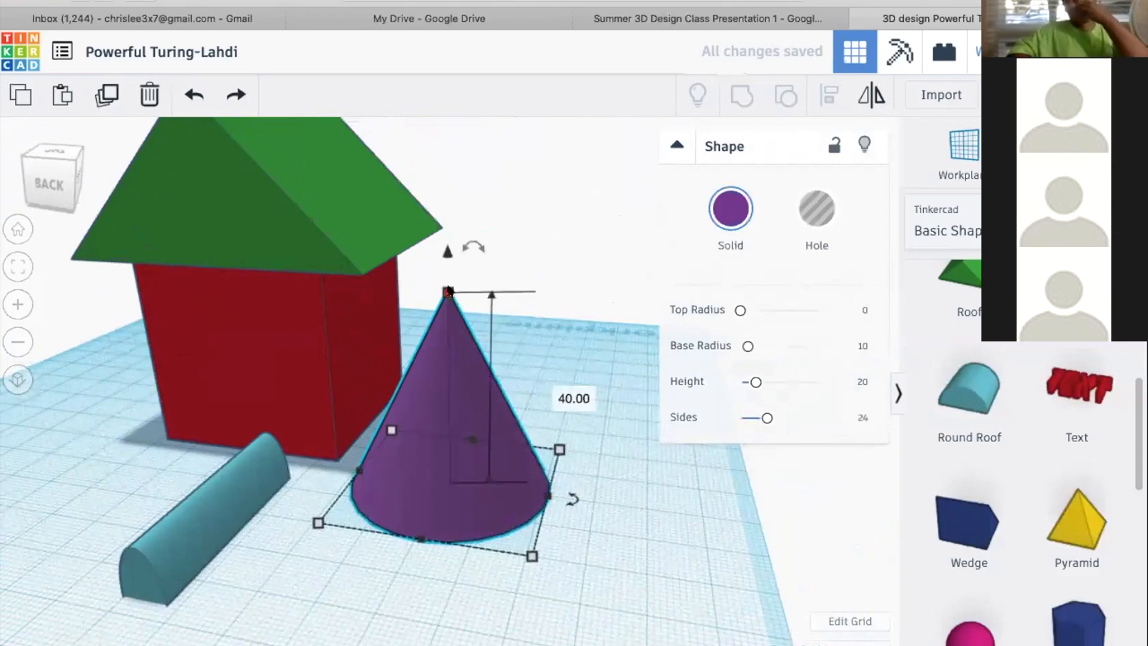
shift+drag(449, 291, 443, 386)
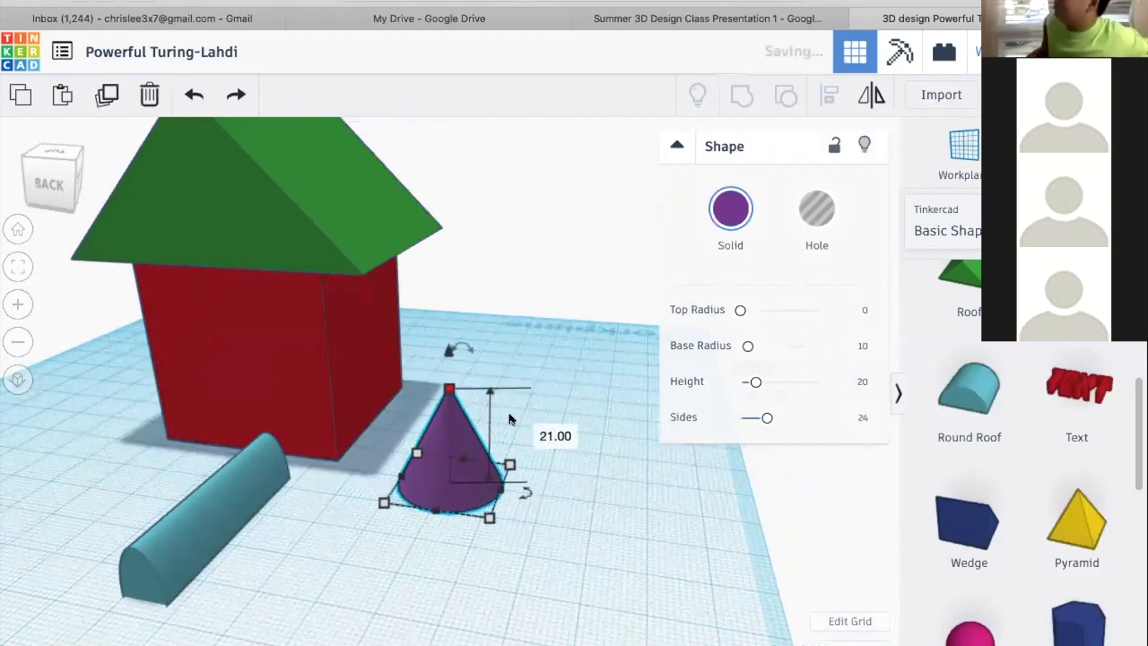
click(541, 431)
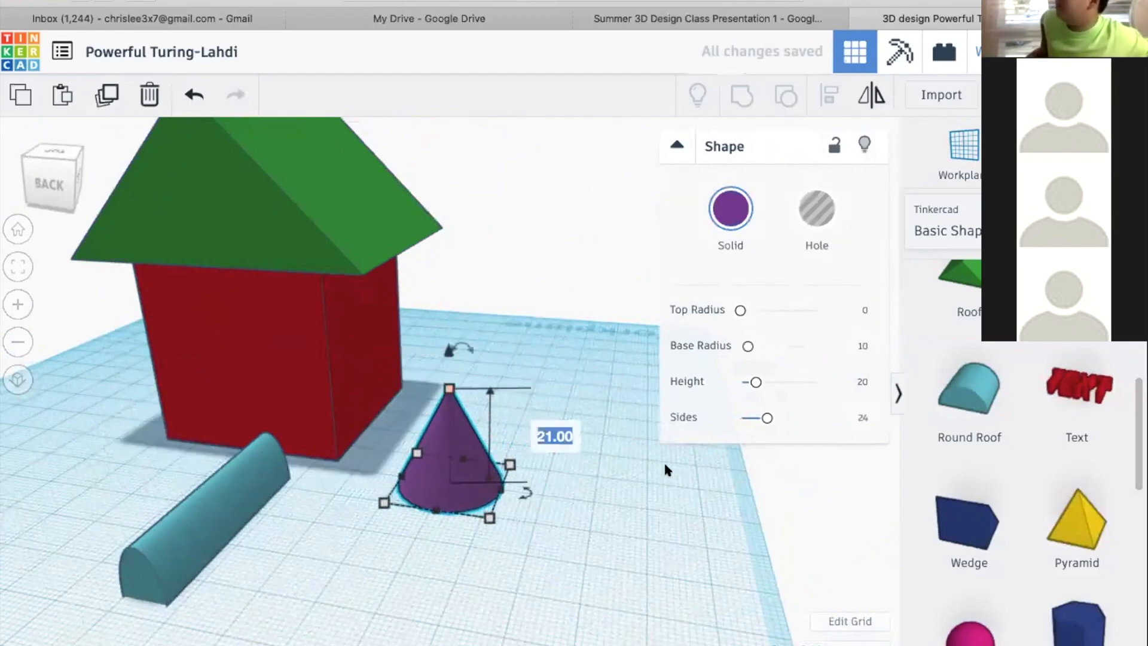
text(20)
key(Return)
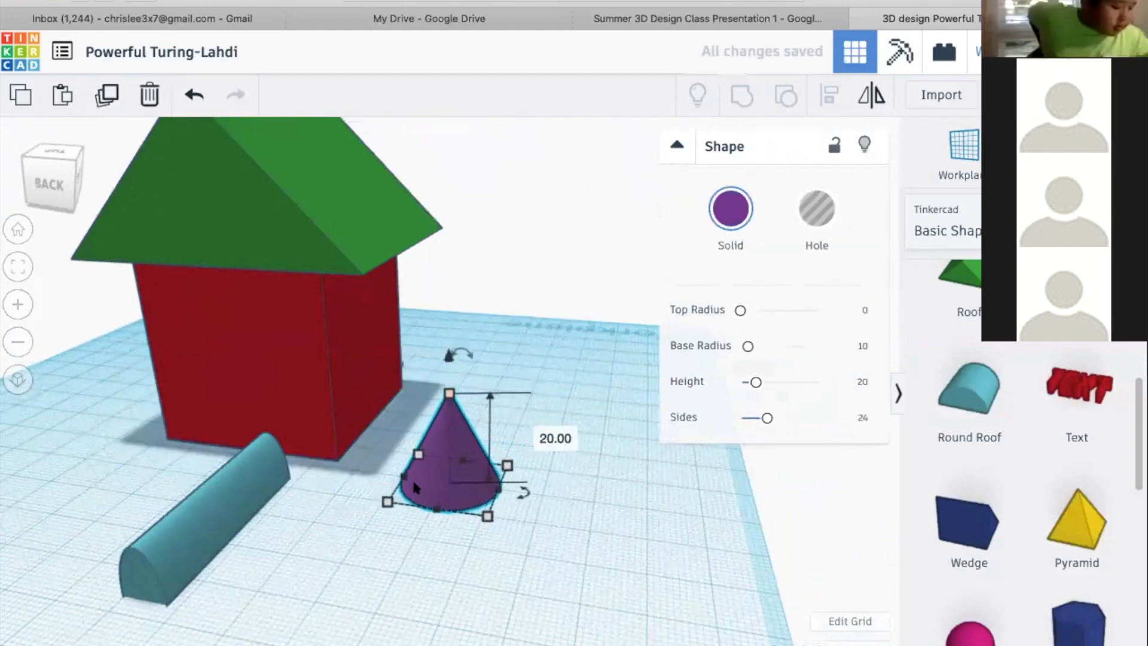
Enlarge the cone proportionally from its tip to about 41 mm tall, then bring its height back to 20 mm
click(592, 514)
right_drag(607, 515, 449, 390)
click(448, 388)
shift+drag(448, 388, 440, 285)
drag(442, 286, 443, 286)
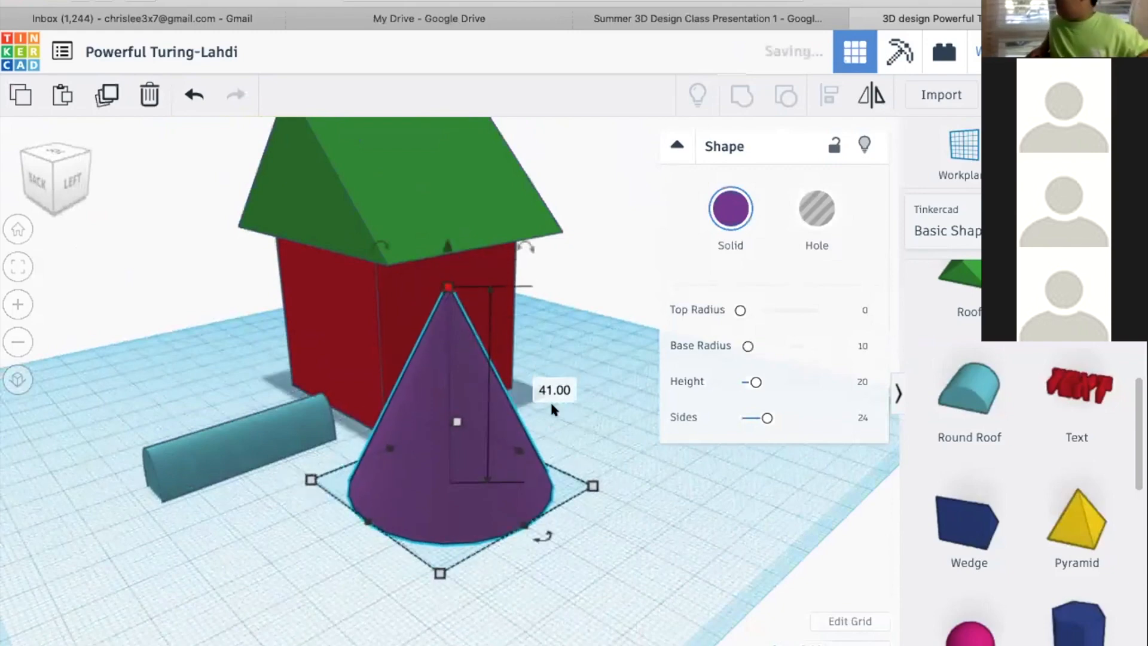
click(552, 390)
click(636, 423)
key(ctrl+z)
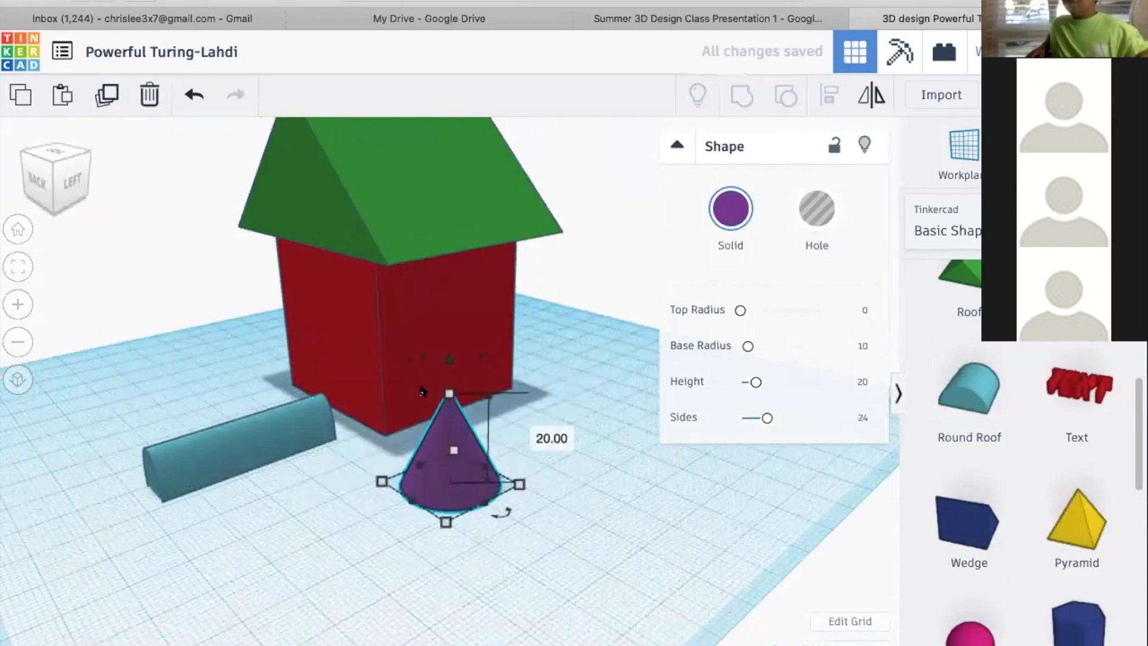
Scale the cone proportionally from a base corner to about 31 mm wide, then set that base dimension to 20 mm
shift+drag(504, 502, 562, 517)
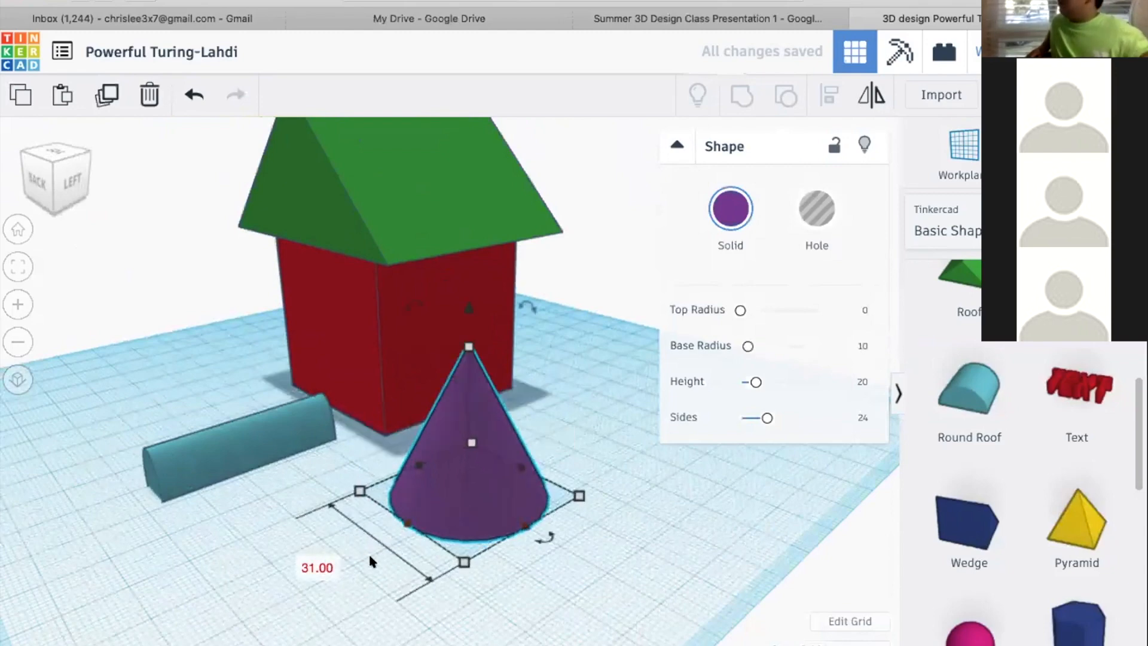
click(317, 568)
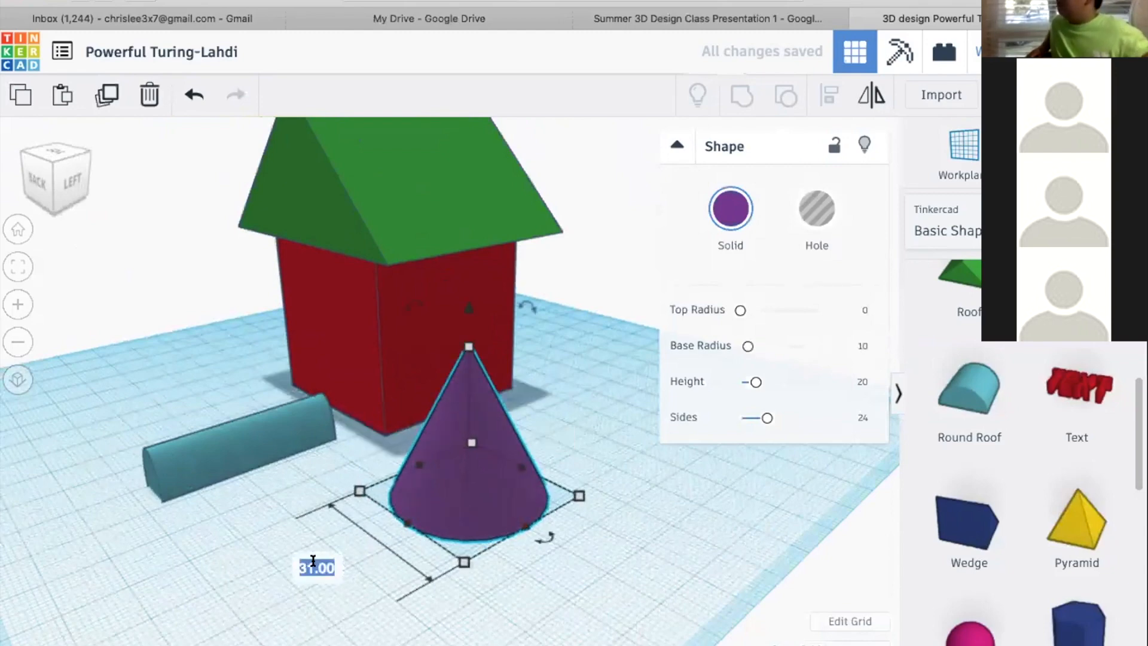
text(20)
key(Return)
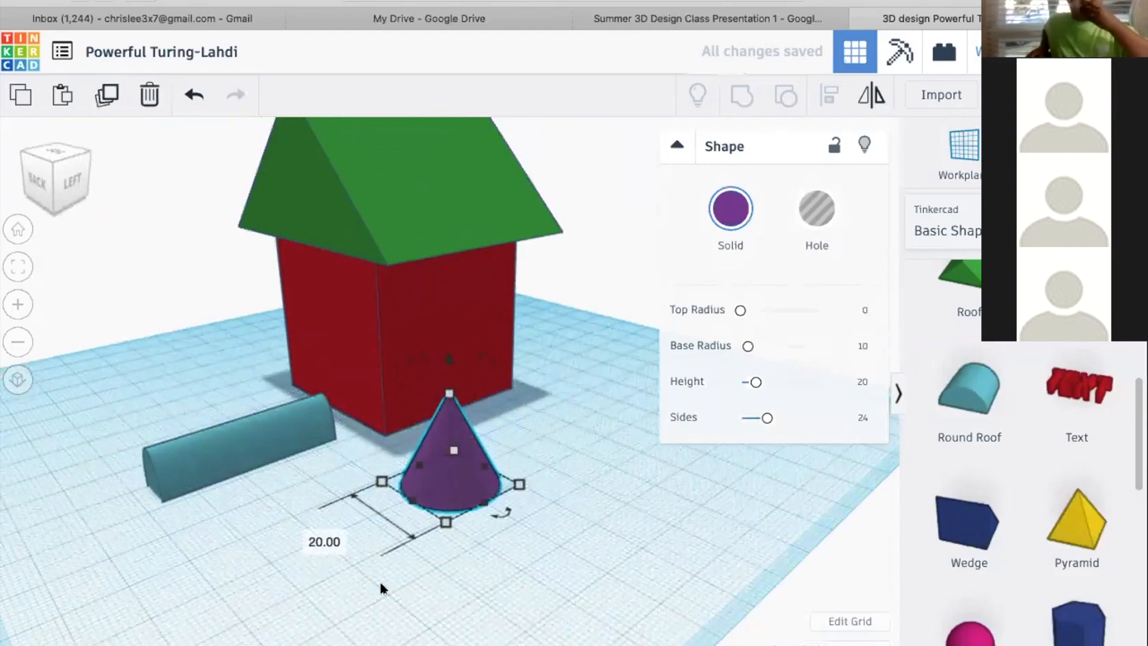
Examine the house, round roof and cone from opposite sides, both far away and close up
right_drag(94, 392, 463, 390)
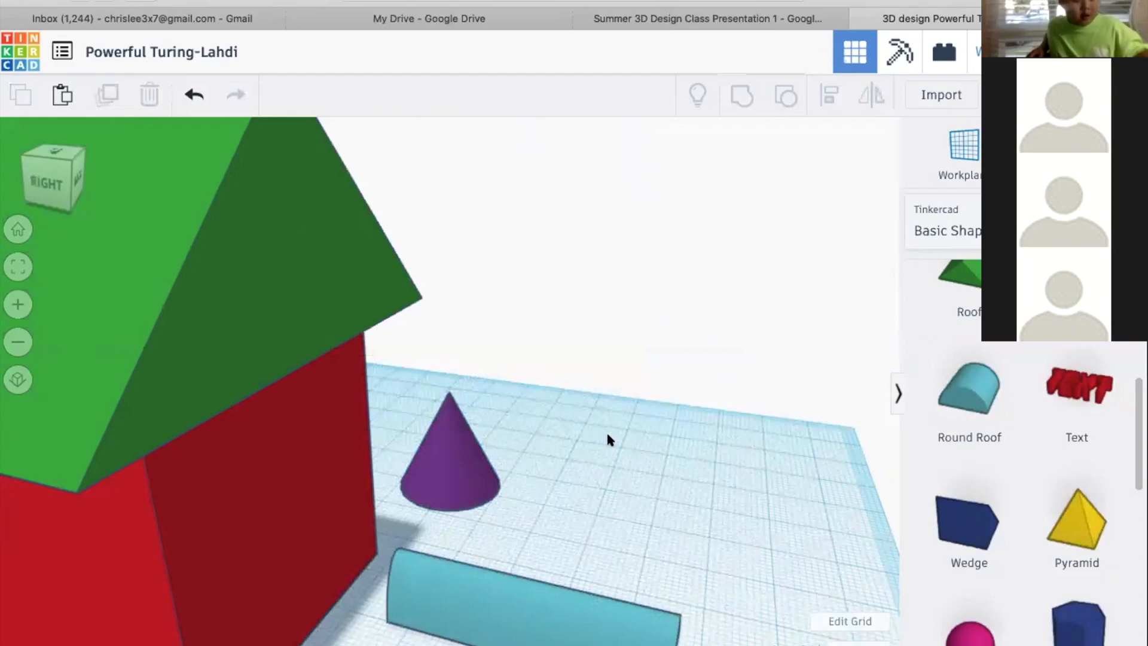
right_drag(681, 476, 319, 507)
scroll(469, 508, down, 10)
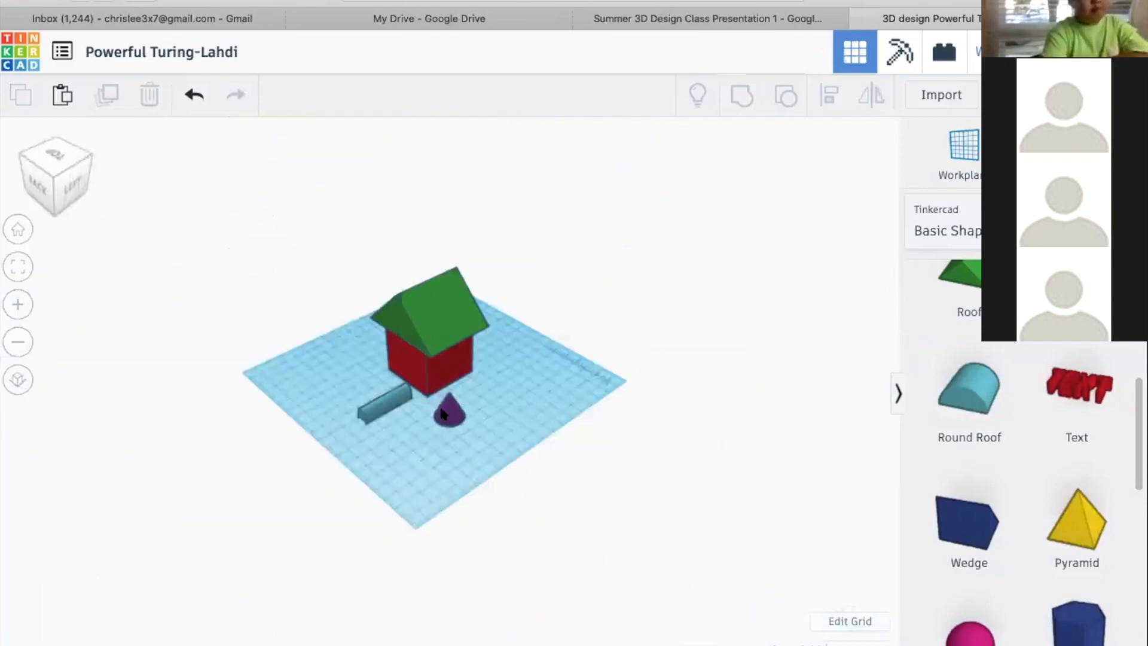
click(442, 411)
right_drag(518, 407, 619, 373)
scroll(619, 374, down, 5)
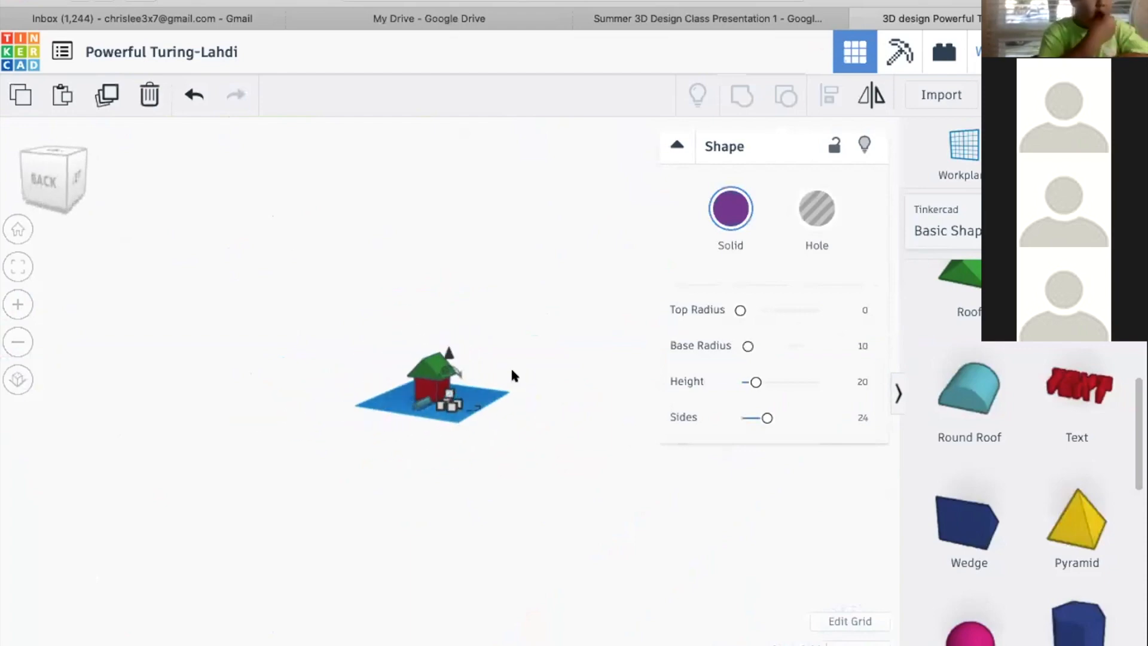
click(406, 503)
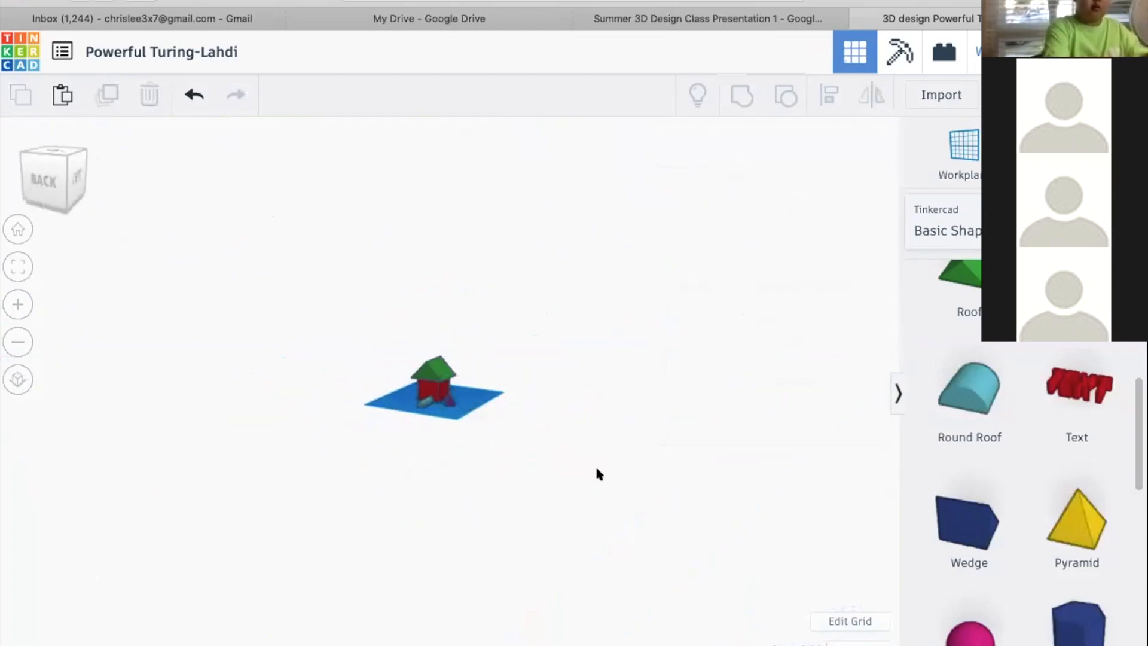
scroll(433, 383, up, 10)
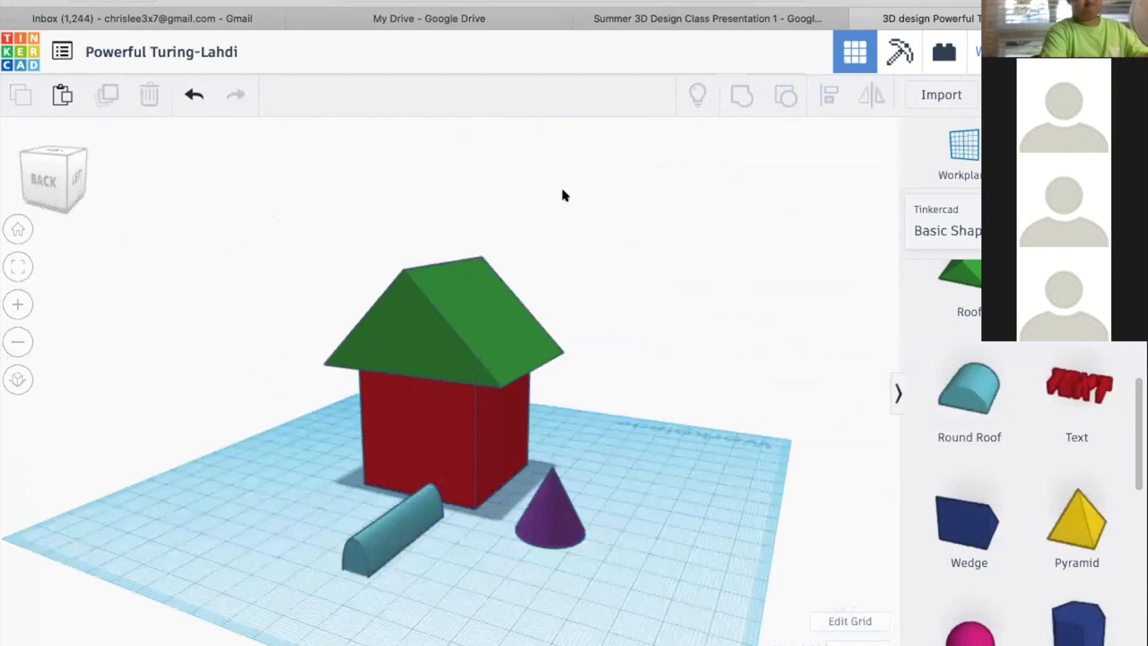
Focus the view on the cone to inspect it closely, then on the red box of the house
click(564, 508)
key(f)
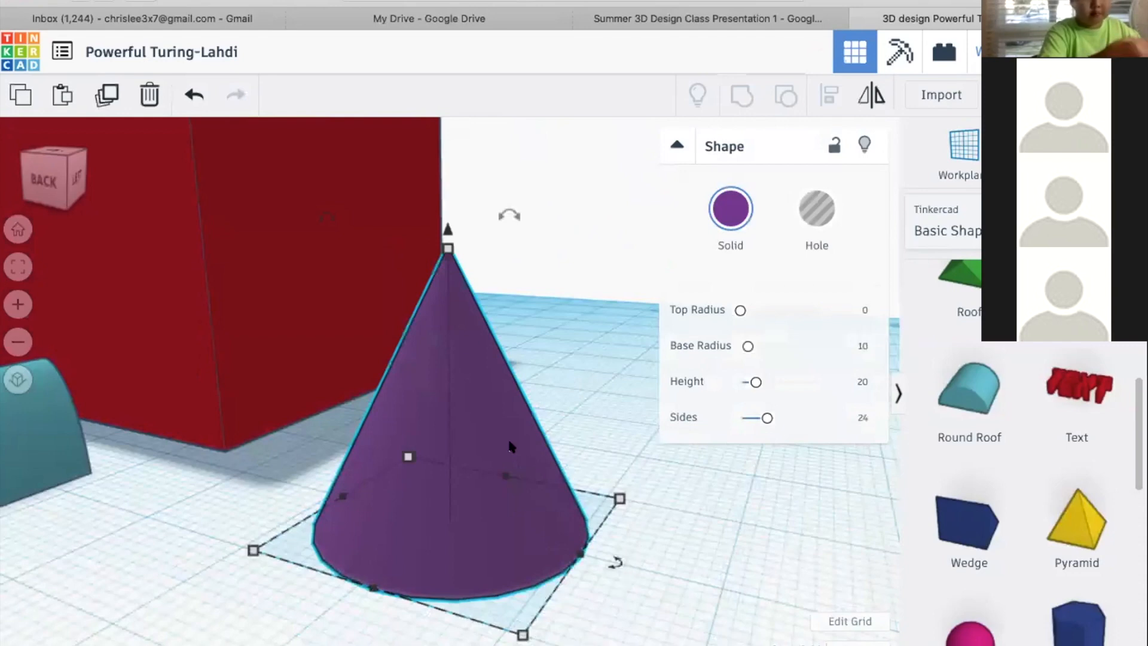
scroll(551, 460, down, 5)
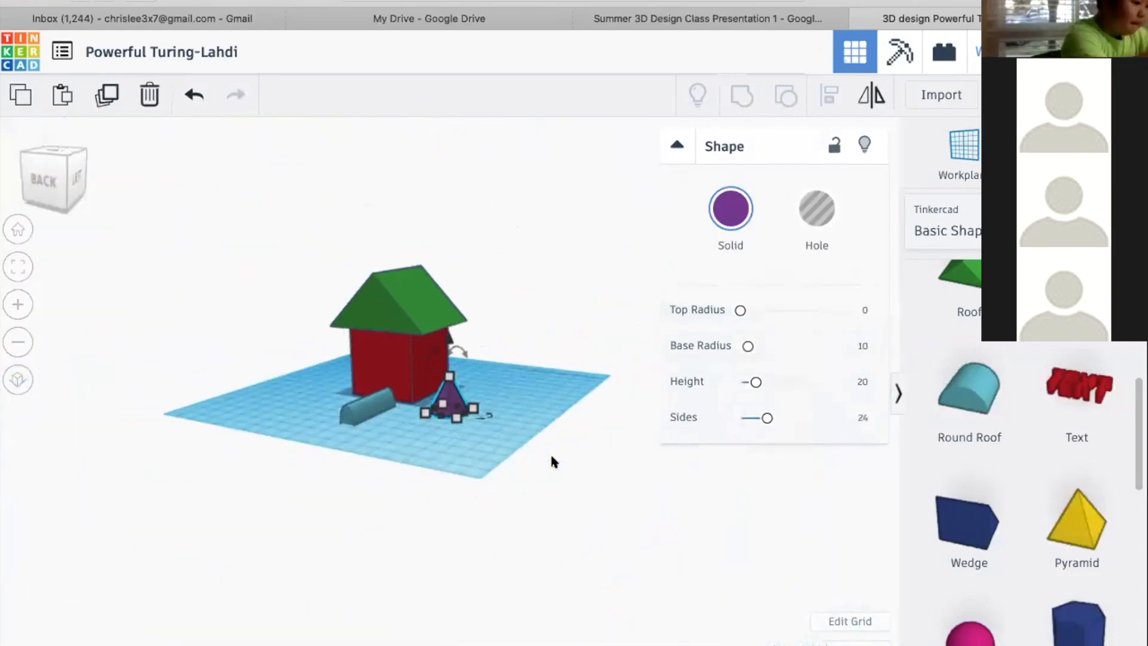
click(551, 461)
scroll(552, 461, up, 3)
scroll(551, 458, up, 4)
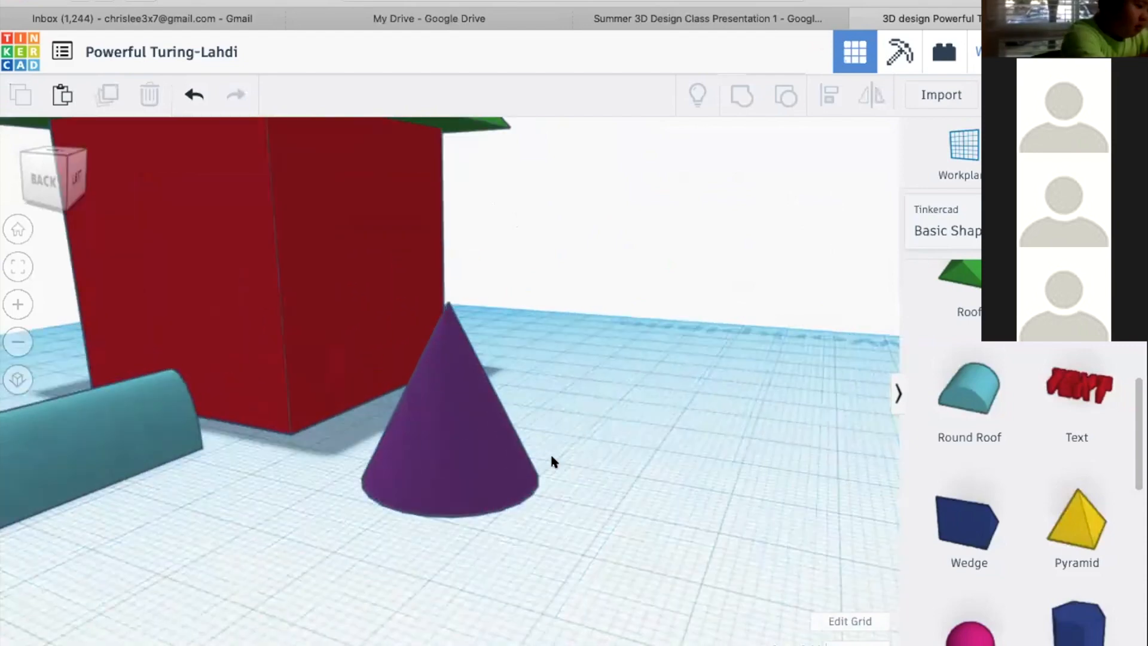
scroll(582, 463, down, 3)
right_drag(622, 469, 263, 464)
click(615, 329)
right_drag(615, 328, 432, 504)
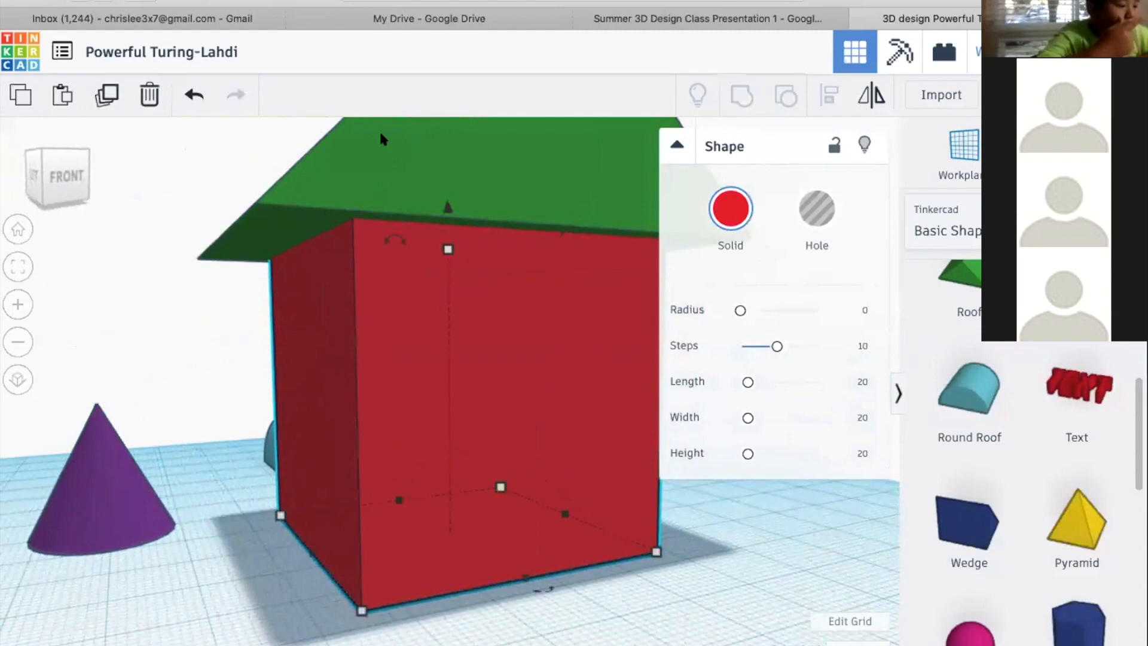
Select the teal round roof bar behind the house and focus the view on it to examine it from the back
click(266, 454)
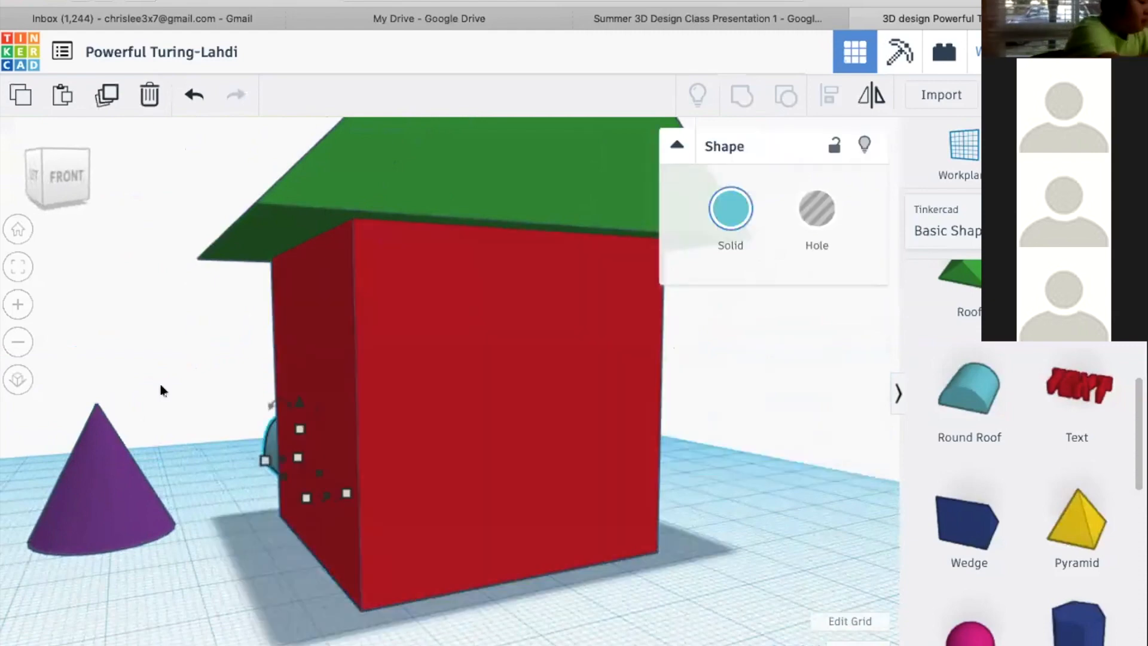
right_drag(221, 389, 167, 395)
key(f)
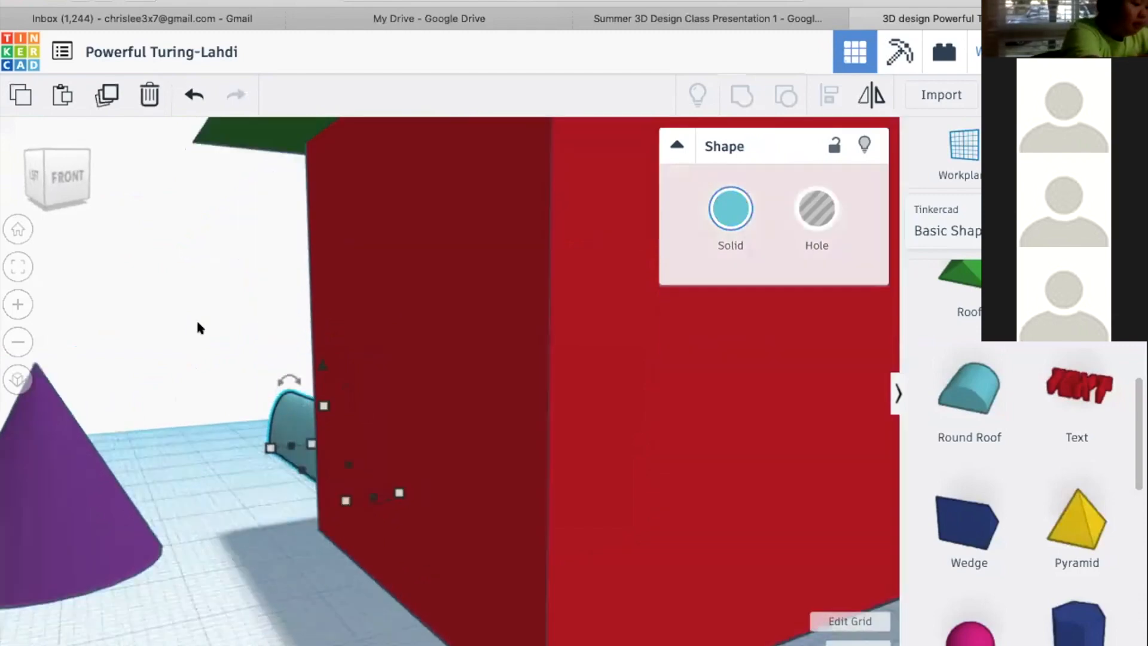
right_drag(183, 396, 431, 530)
scroll(361, 528, down, 2)
right_drag(362, 528, 586, 448)
scroll(586, 448, down, 5)
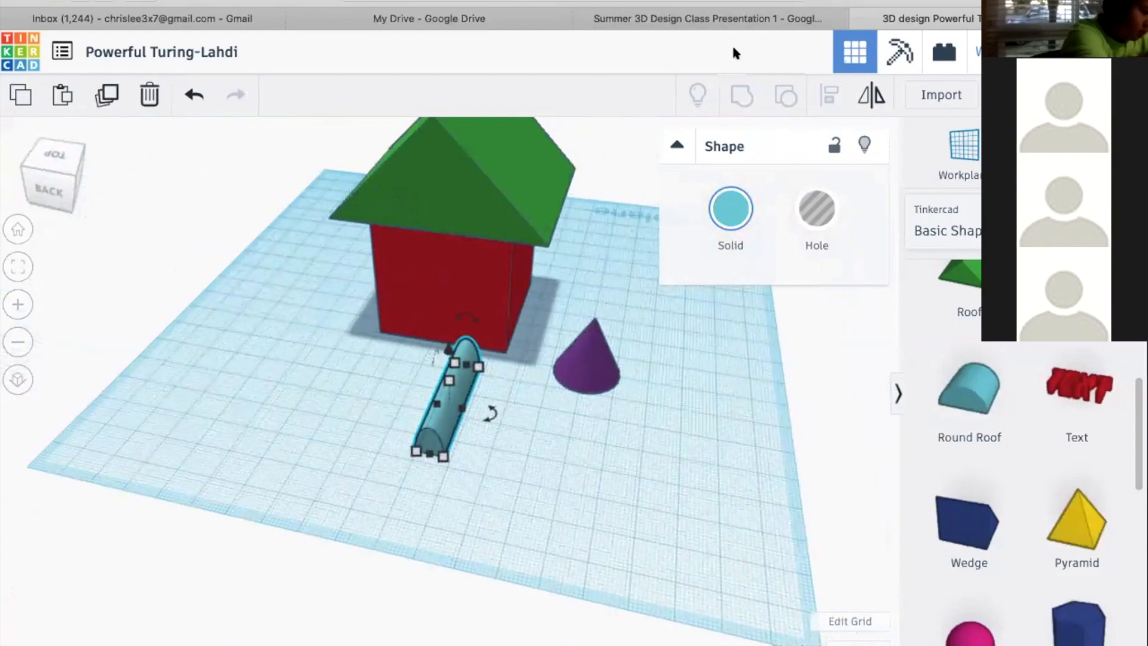
Inspect the model in the standard front and right views, then from the top-right edge and the front-right corner
right_drag(390, 323, 363, 525)
scroll(363, 530, down, 5)
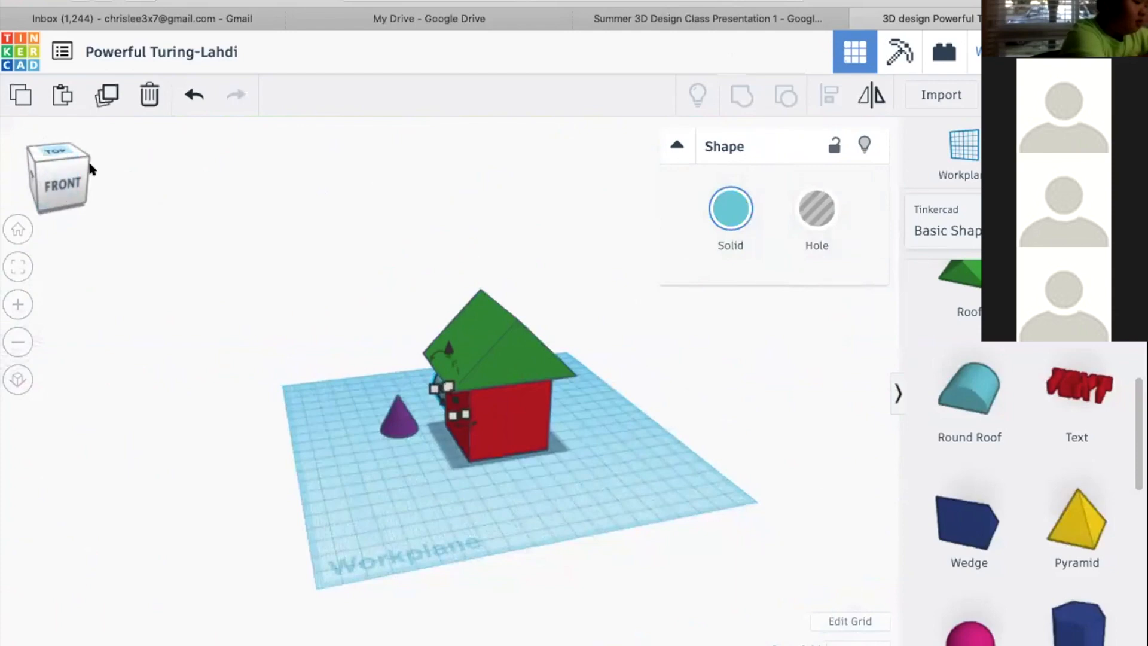
click(53, 184)
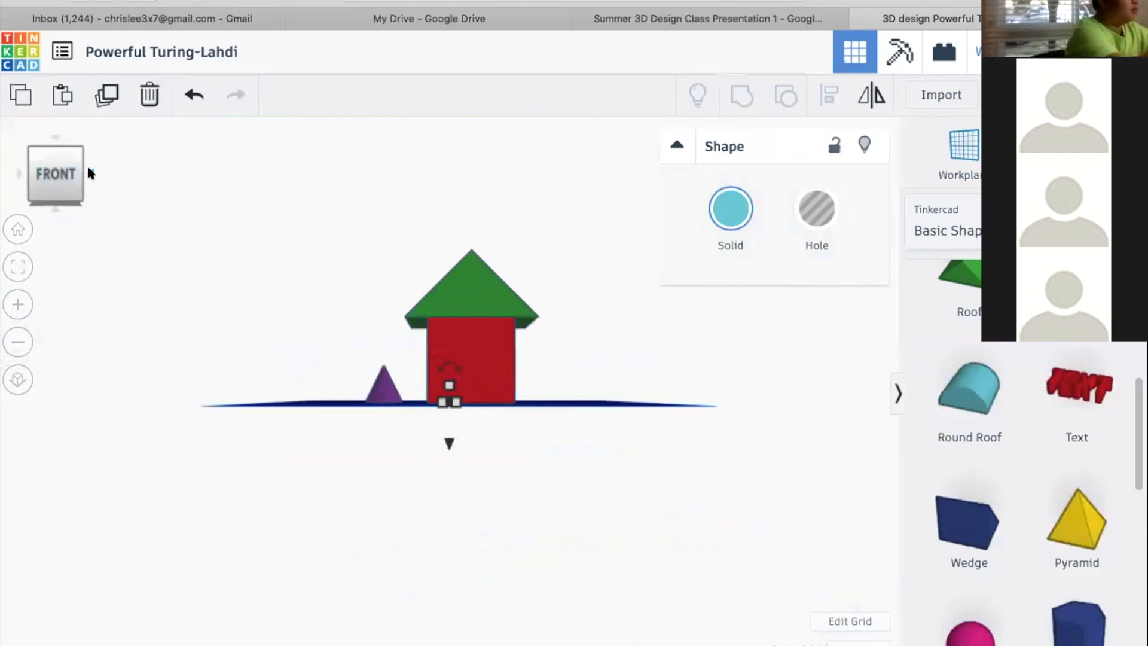
mouse_move(63, 178)
mouse_down()
mouse_move(55, 167)
mouse_move(75, 165)
mouse_up()
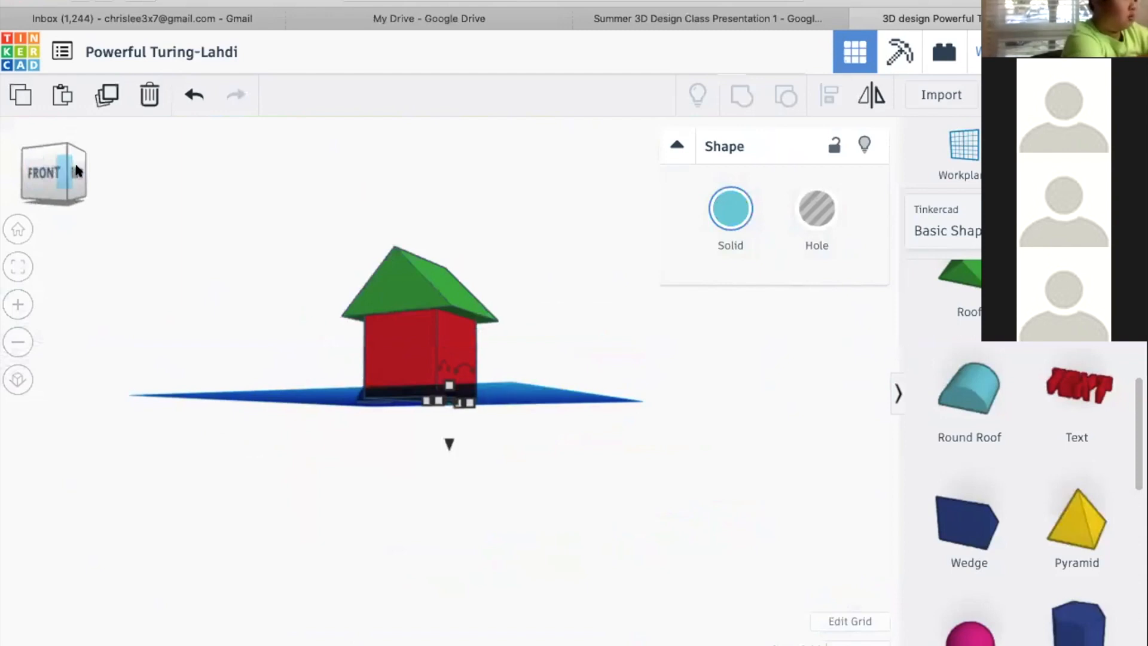
click(51, 171)
click(89, 169)
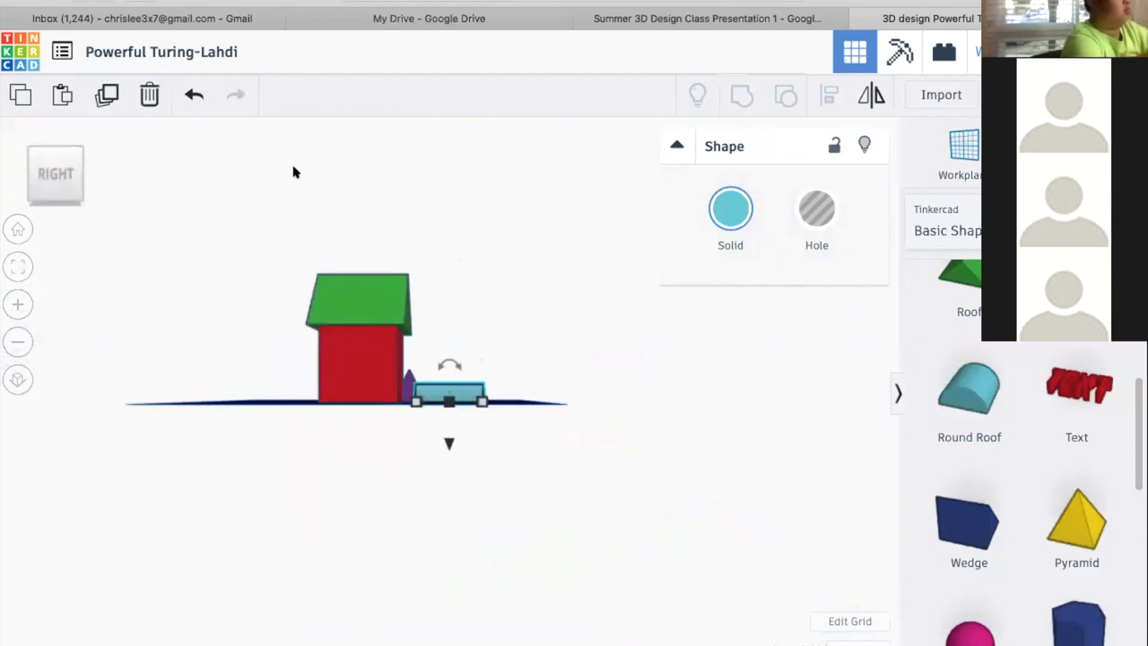
click(64, 152)
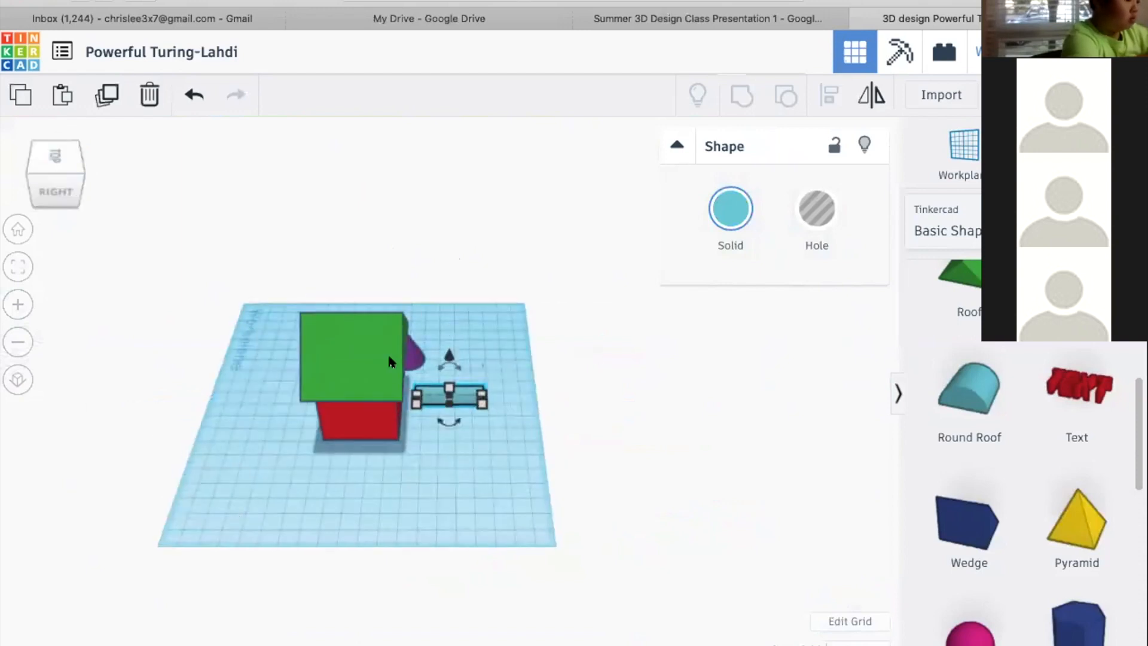
click(31, 173)
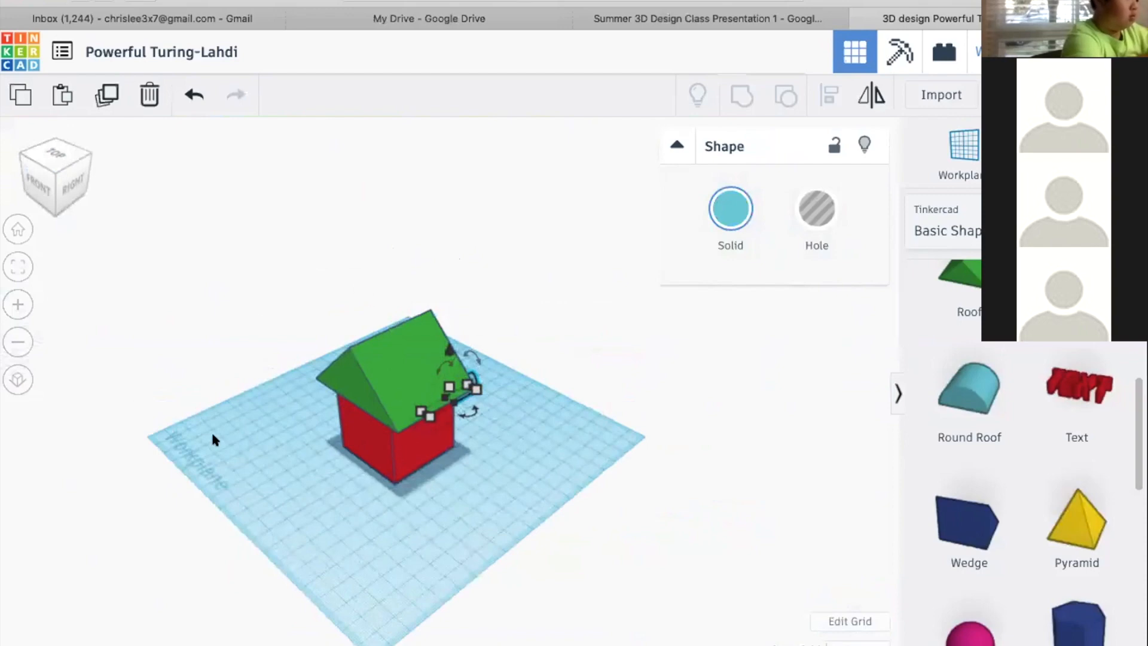
right_drag(358, 469, 63, 221)
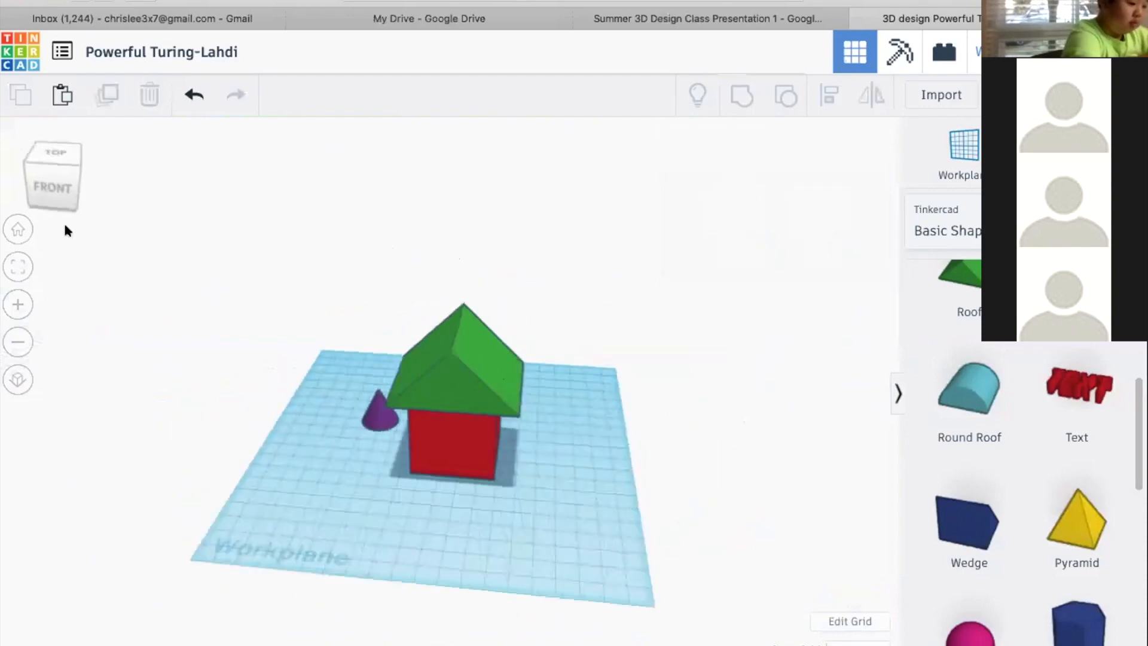
Inspect the model from the left, back and bottom using standard views, then return to an angled front view
click(53, 181)
mouse_move(21, 165)
right_down()
mouse_move(49, 178)
mouse_move(21, 182)
right_up()
click(49, 181)
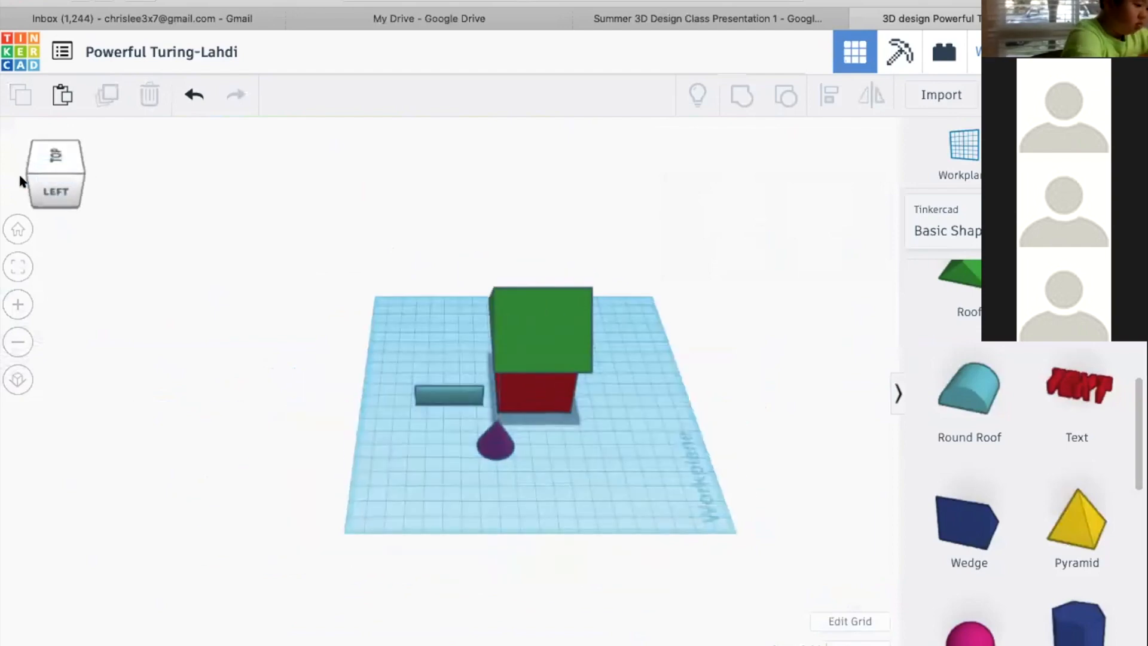
click(26, 173)
click(41, 174)
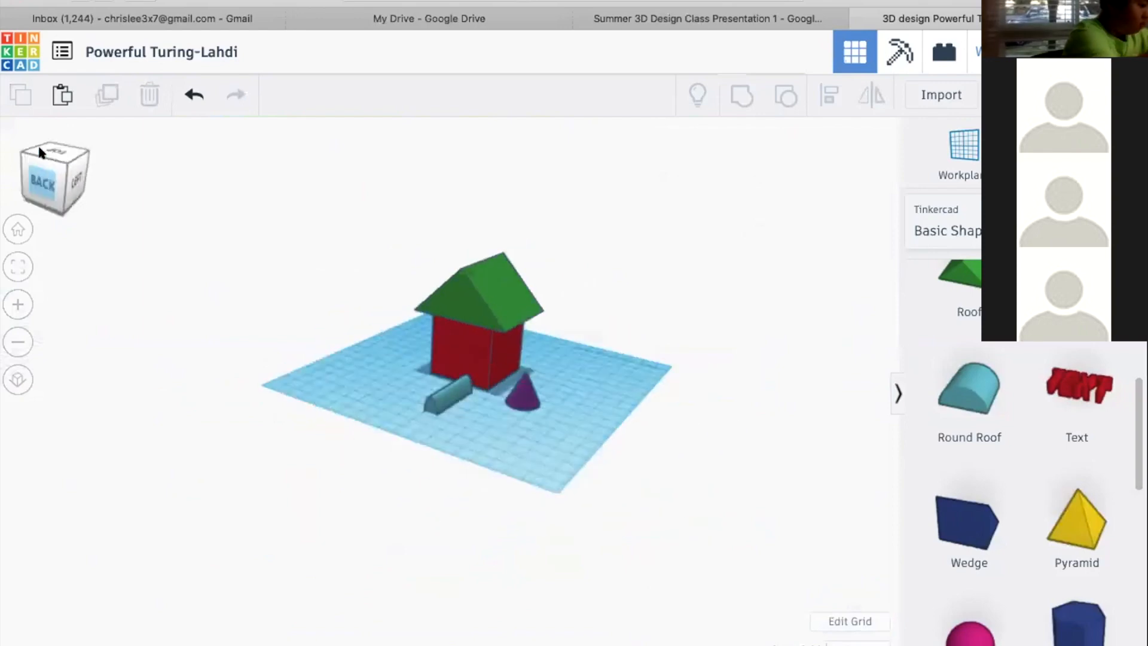
click(37, 142)
click(31, 172)
click(53, 205)
click(52, 187)
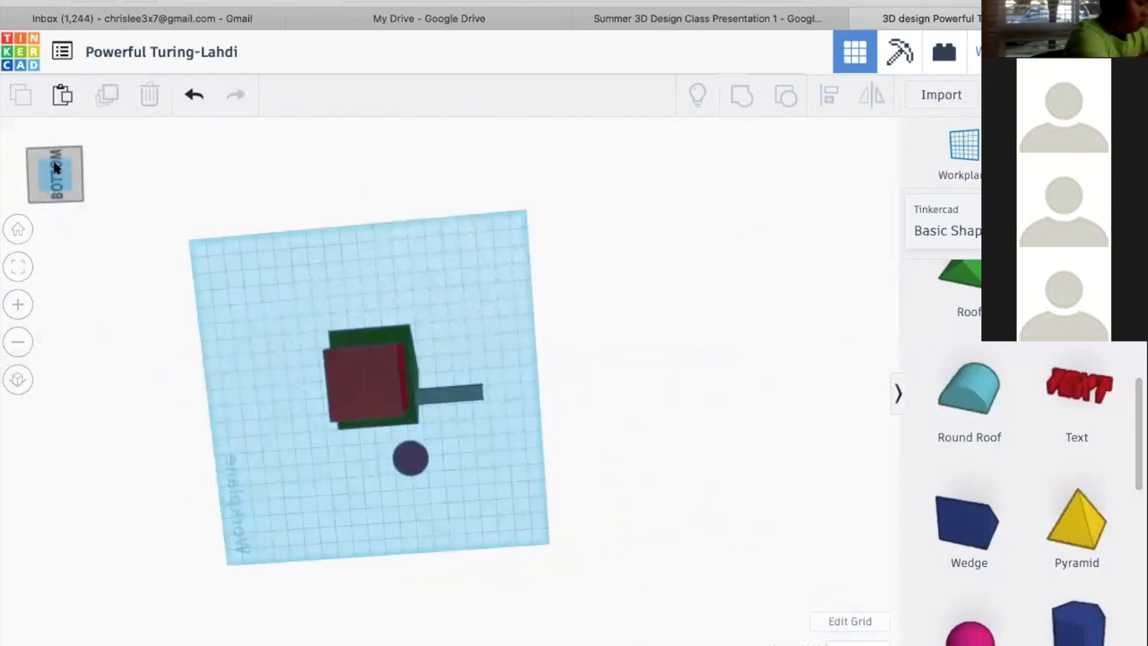
click(52, 204)
drag(82, 198, 78, 197)
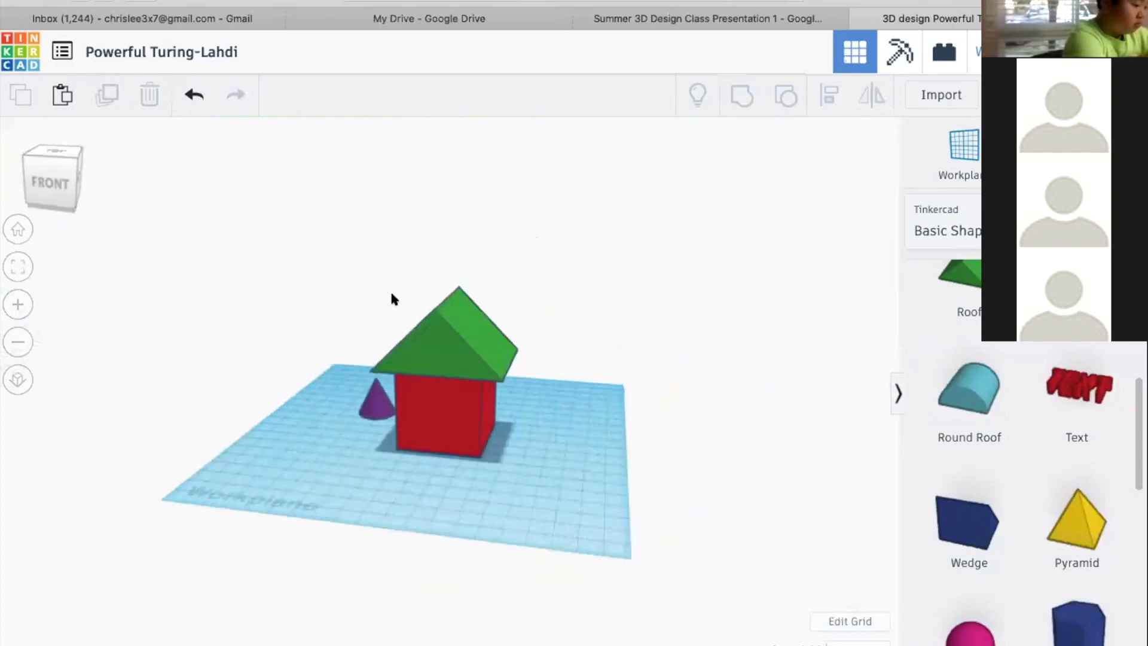
Delete the purple cone and the teal round roof bar, leaving only the house on the workplane
click(478, 406)
click(532, 490)
right_drag(411, 484, 414, 432)
right_drag(525, 410, 441, 405)
click(475, 315)
key(Delete)
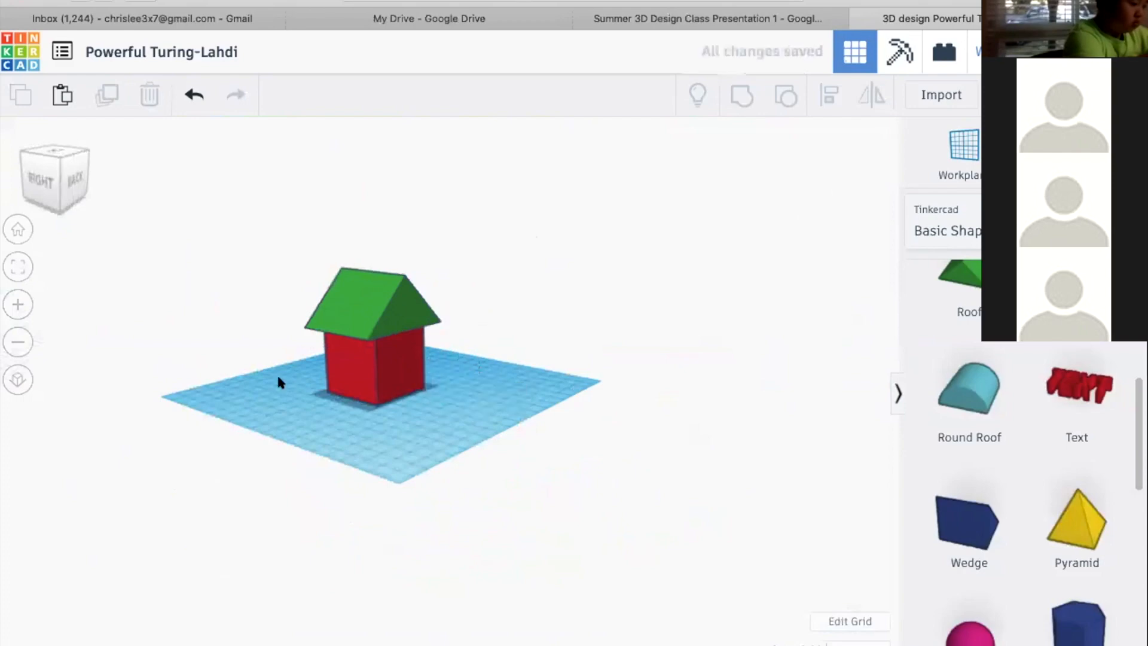
right_drag(407, 377, 559, 394)
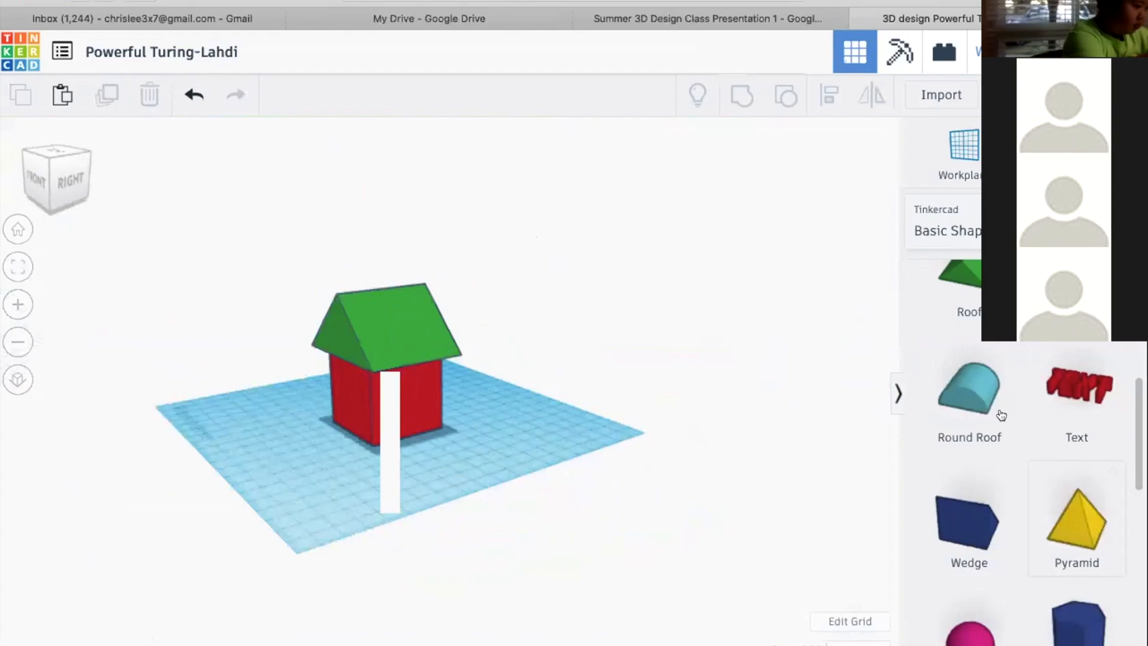
Place a sphere on the workplane beside the house, colour it white and focus the view on it
scroll(999, 410, up, 6)
drag(979, 443, 480, 418)
click(720, 227)
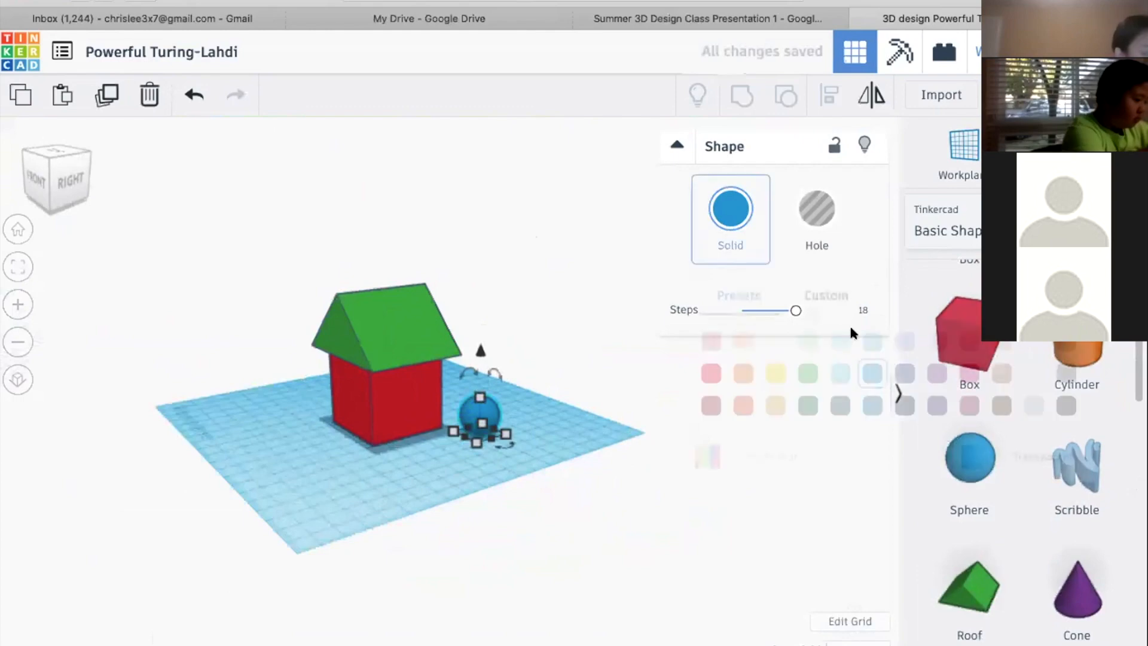
click(1033, 342)
key(f)
right_drag(506, 496, 506, 481)
scroll(506, 481, down, 4)
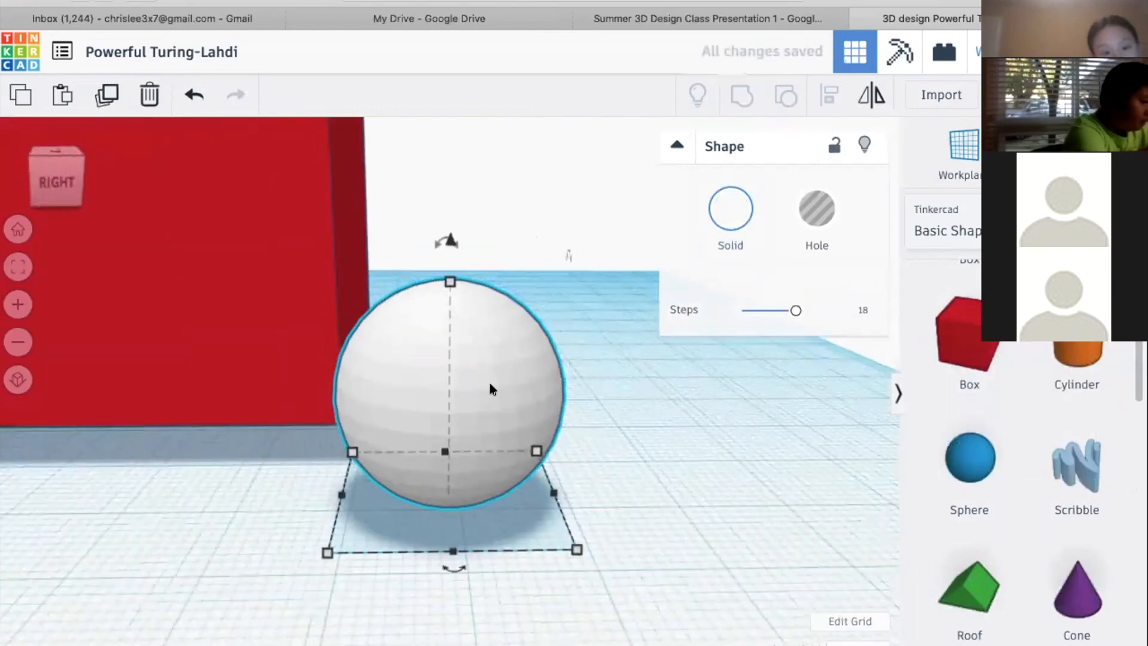
Duplicate the white sphere upwards twice, each copy slightly smaller, to form a three-ball snowman
click(452, 277)
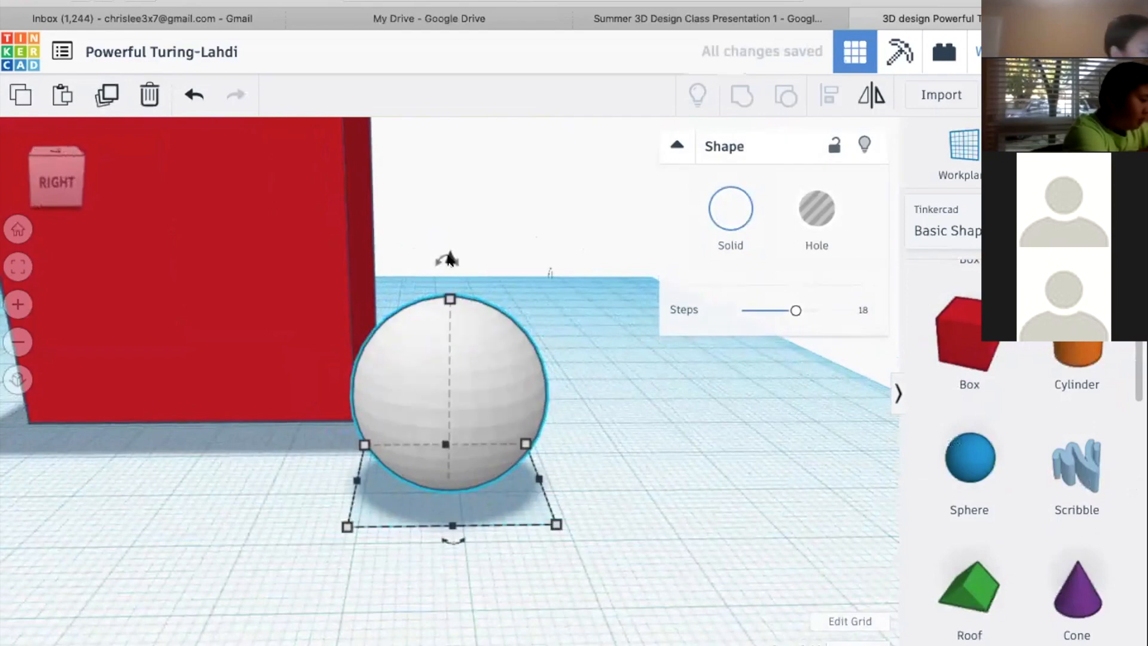
drag(447, 257, 452, 206)
key(super+d)
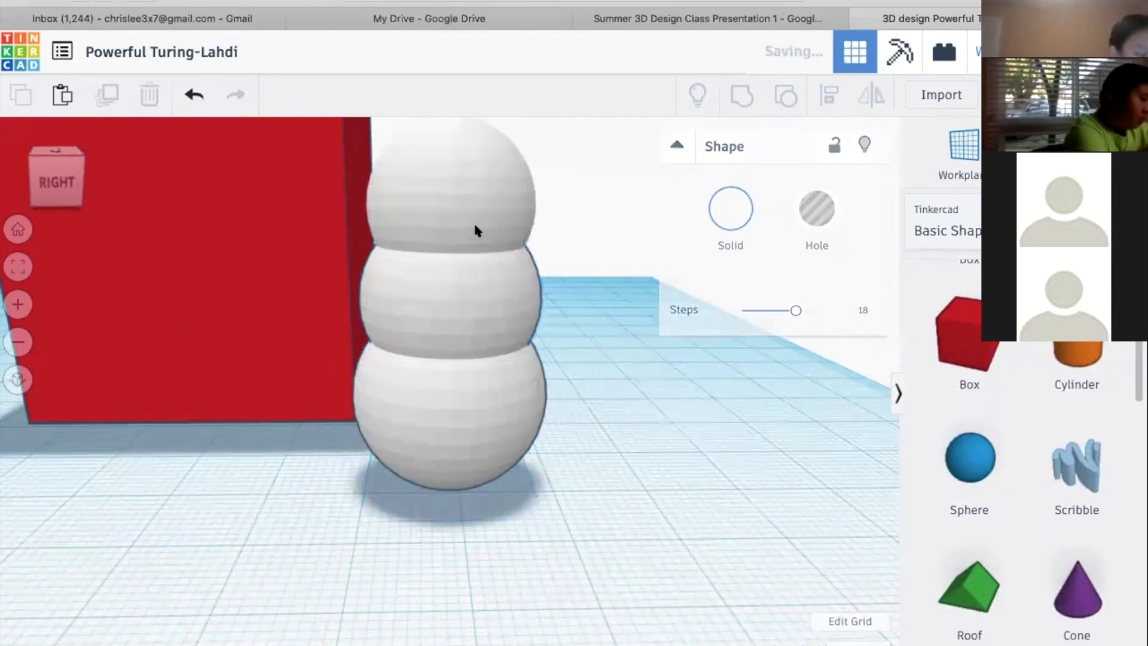
click(624, 363)
right_drag(624, 363, 453, 370)
scroll(453, 375, down, 5)
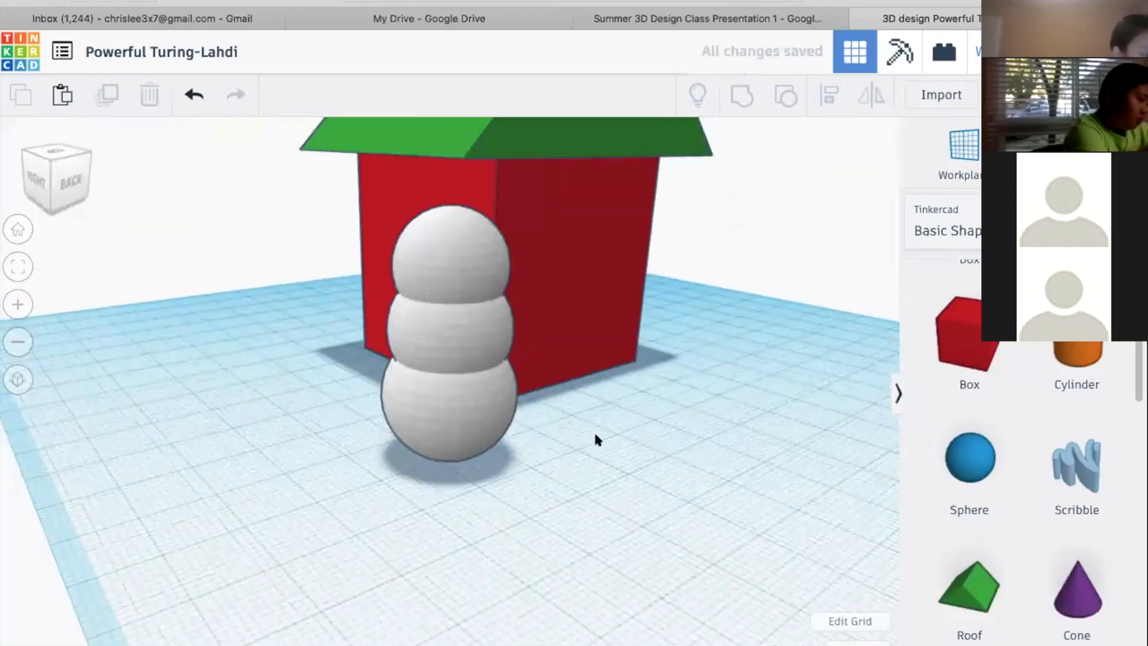
Place a blue sphere in front of the snowman, shrink it to a small ball, and copy and paste it
scroll(1075, 413, up, 1)
scroll(1075, 412, down, 1)
drag(970, 458, 583, 499)
shift+drag(592, 383, 569, 474)
key(super+c)
key(super+v)
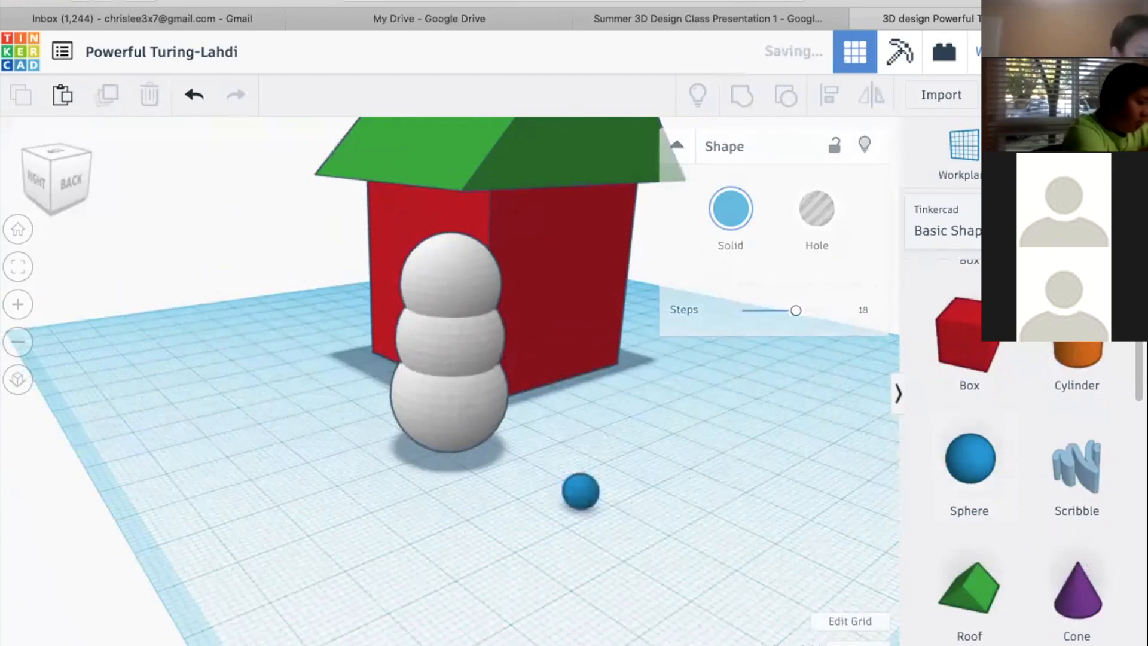
Raise two small blue spheres to the height of the snowman's head and position them side by side as eyes
drag(534, 544, 624, 281)
drag(449, 293, 473, 323)
right_drag(595, 360, 445, 276)
mouse_move(429, 305)
shift+mouse_down()
mouse_move(432, 331)
mouse_move(433, 319)
shift+mouse_up()
drag(429, 277, 468, 285)
click(334, 332)
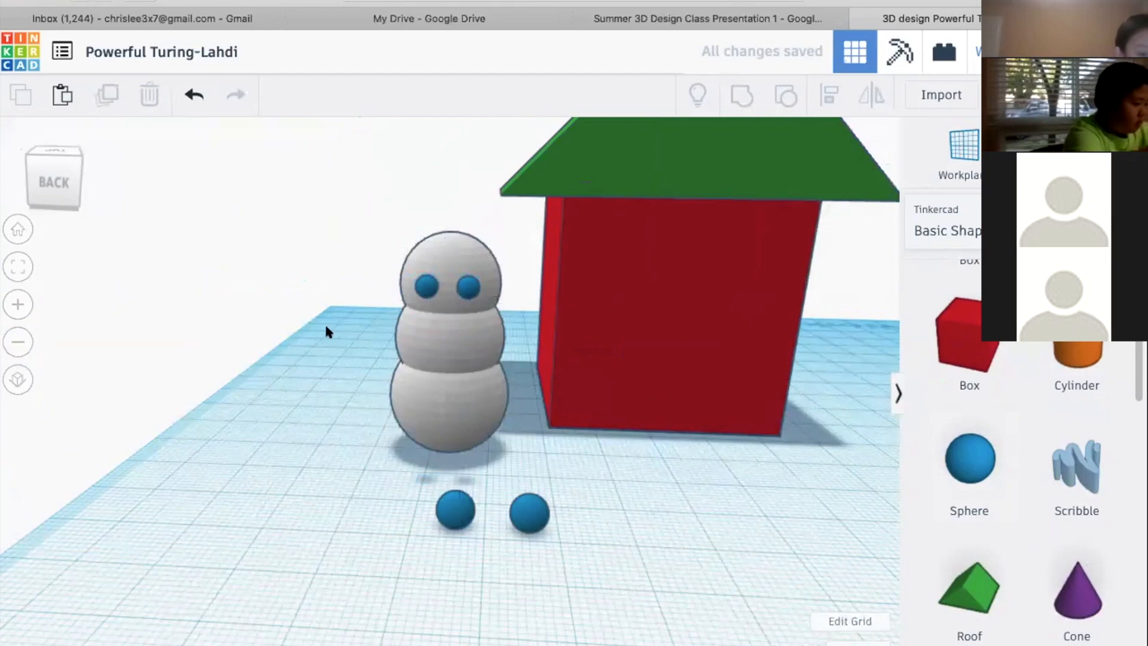
Add a cone in front of the snowman, scale it down proportionally to 13 mm high and colour it orange
click(526, 507)
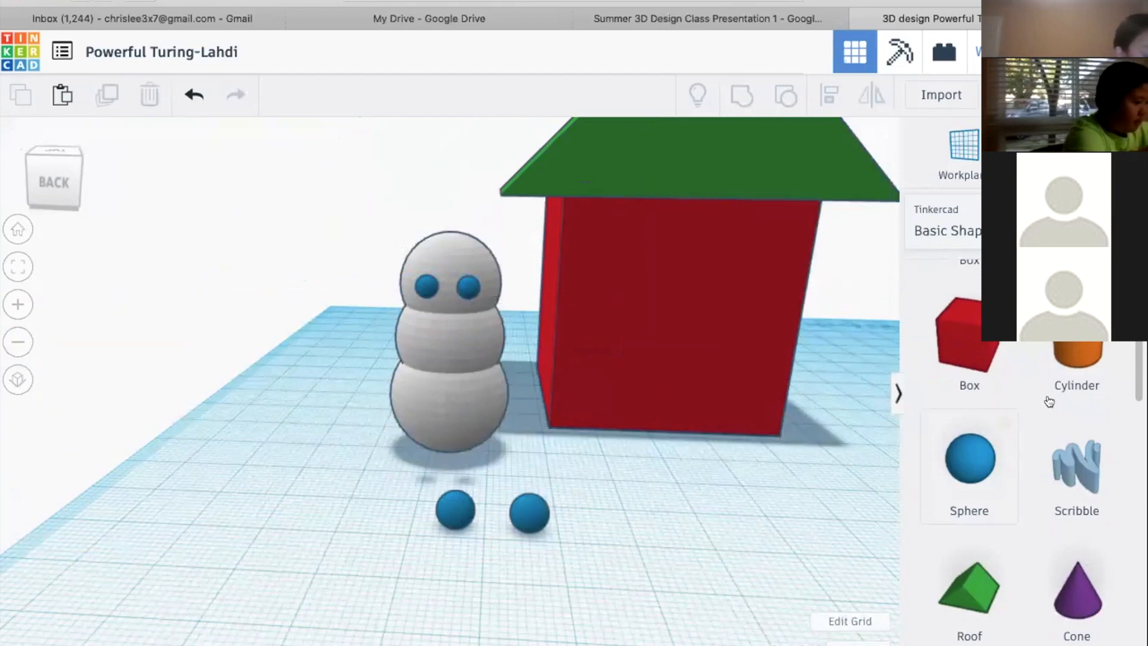
scroll(1017, 491, down, 1)
drag(1076, 544, 410, 556)
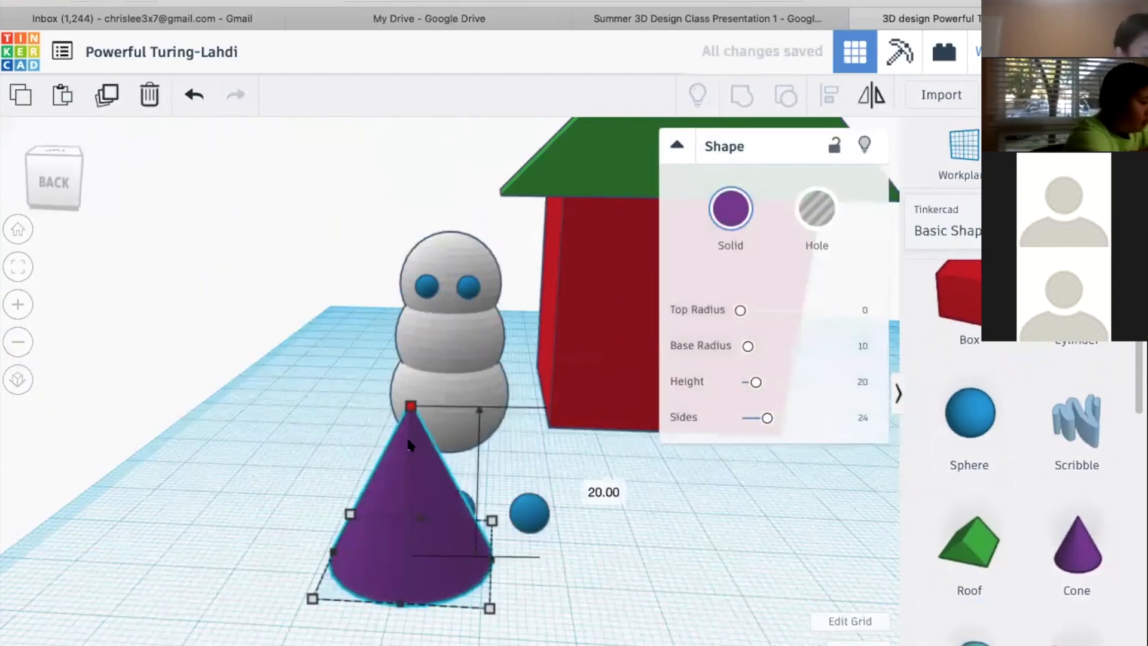
drag(411, 406, 410, 459)
key(ctrl+z)
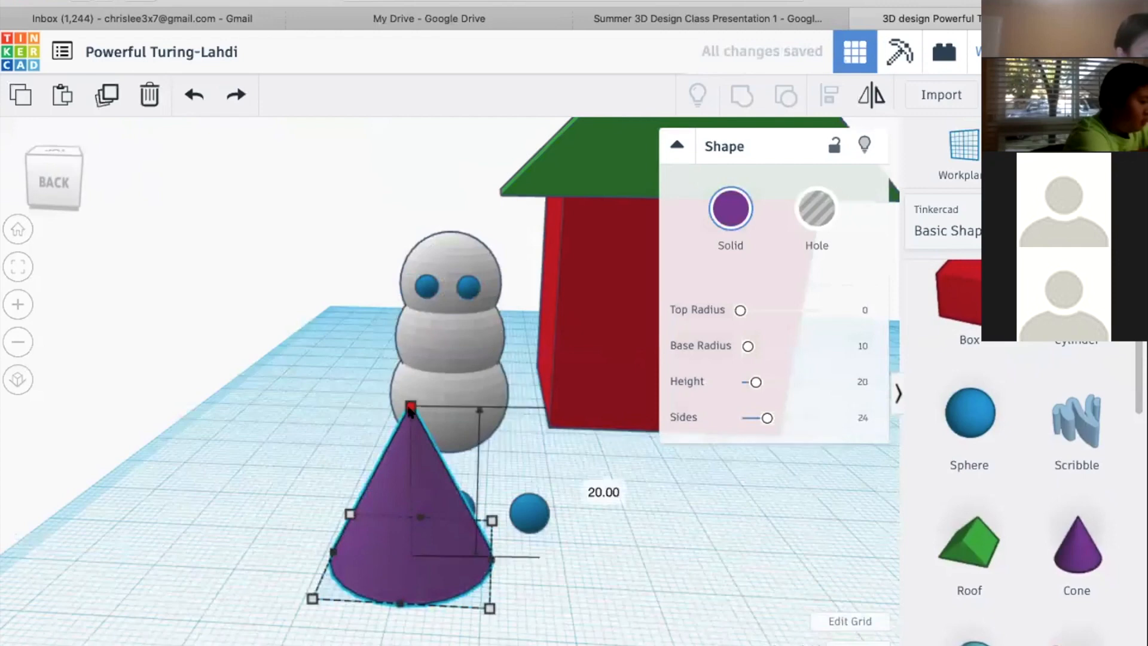
drag(411, 407, 410, 460)
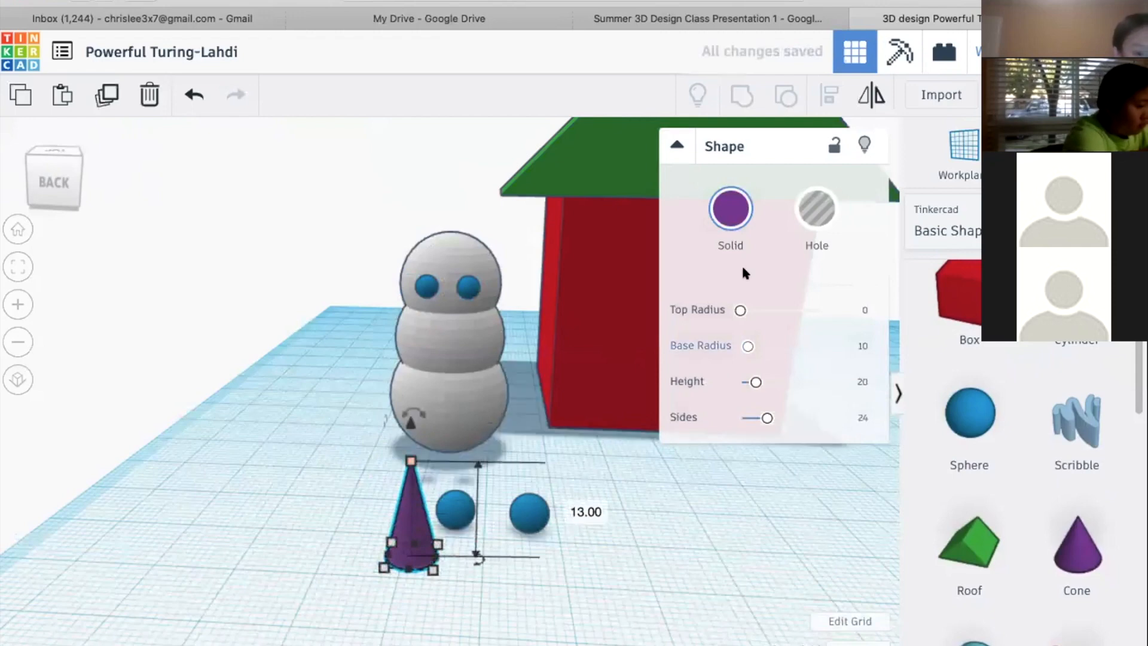
click(731, 208)
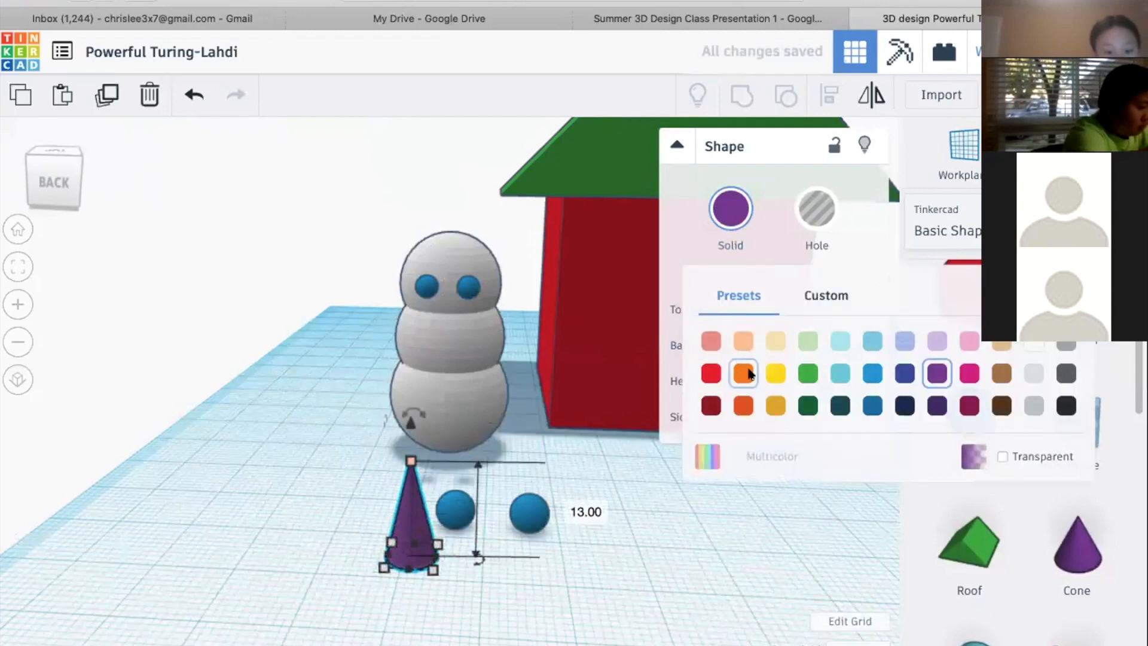
click(735, 388)
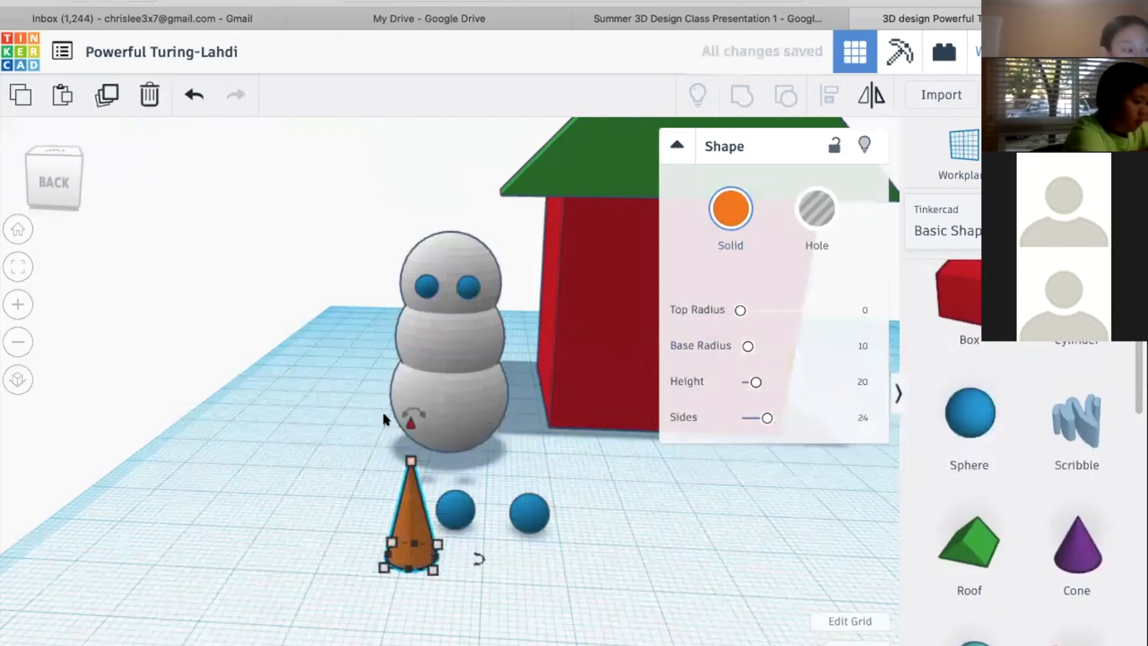
Rotate the orange cone 90° so that it lies horizontally with its tip pointing away from the snowman
drag(398, 413, 380, 429)
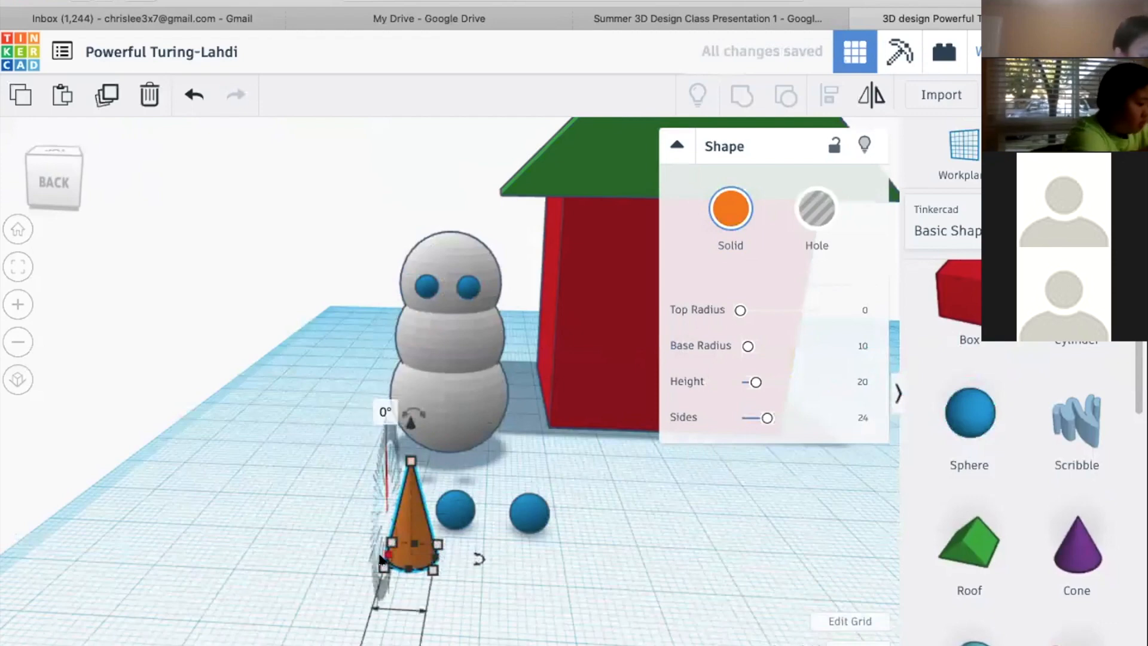
right_drag(480, 493, 354, 410)
drag(357, 418, 350, 516)
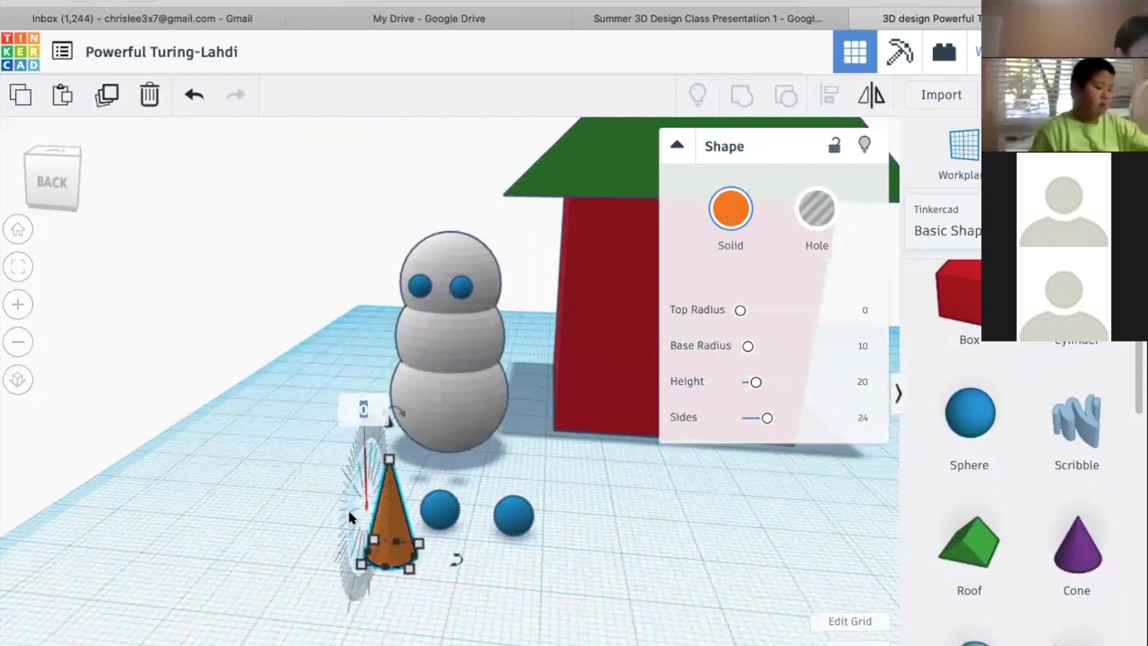
click(362, 410)
text(90)
key(Return)
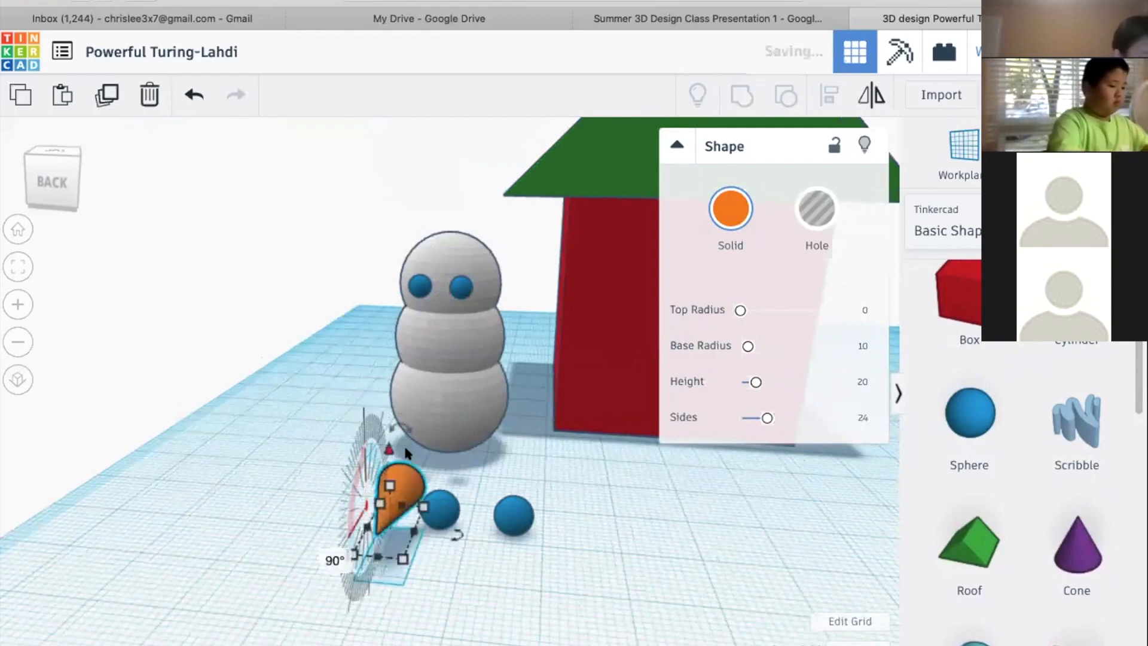
Raise the orange cone to about 22 mm above the workplane
click(514, 516)
click(395, 483)
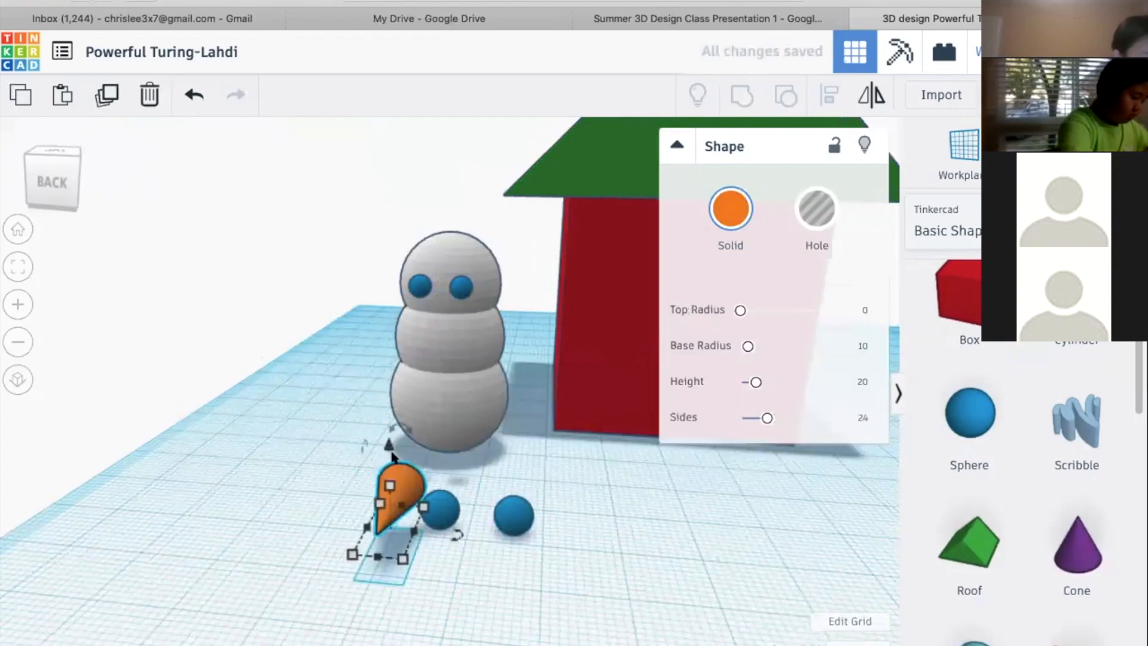
drag(387, 484, 393, 498)
drag(386, 359, 386, 309)
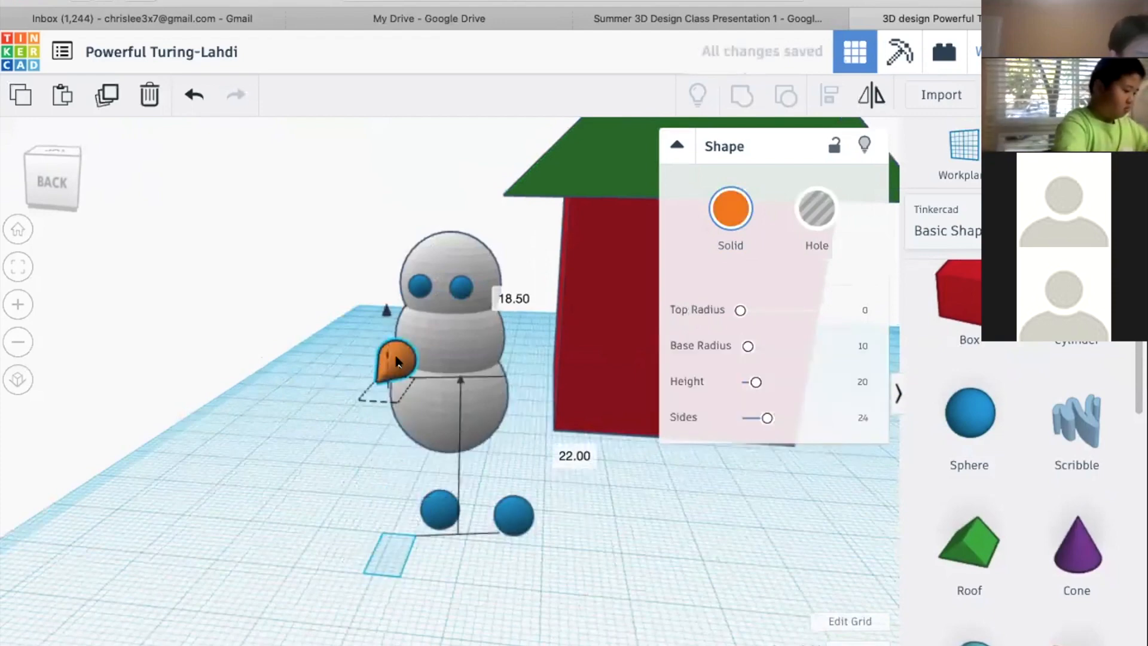
Move the orange cone towards the snowman as a nose, centred just below the eyes at 25 mm above the workplane
right_drag(346, 438, 365, 438)
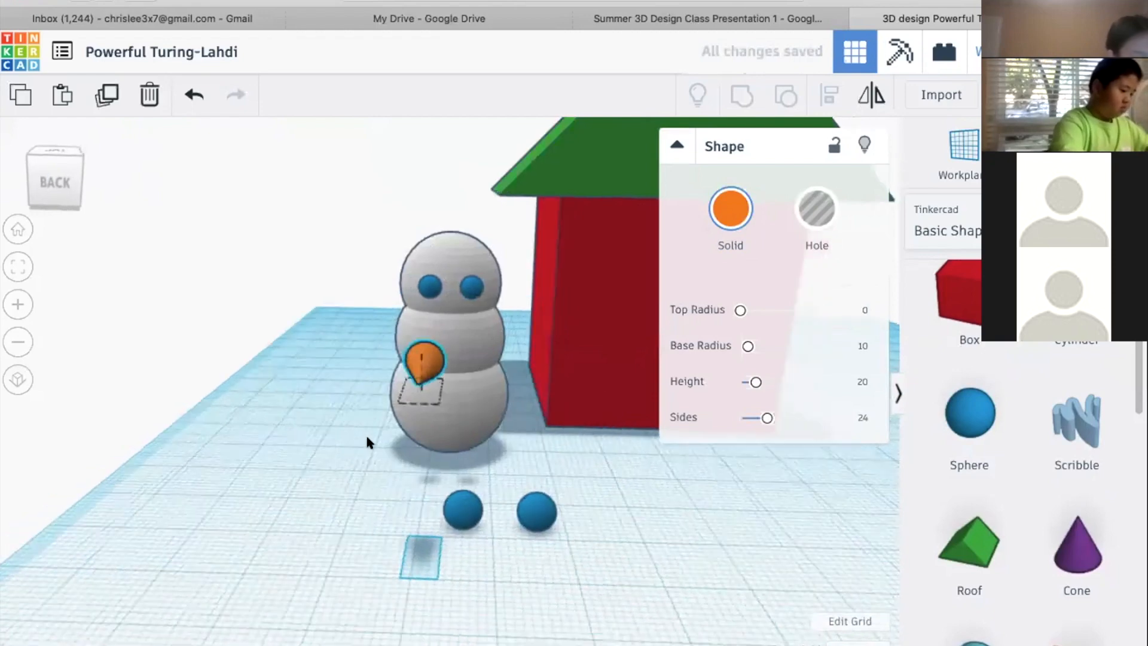
key(Up)
key(Up)
key(Up)
drag(435, 354, 449, 326)
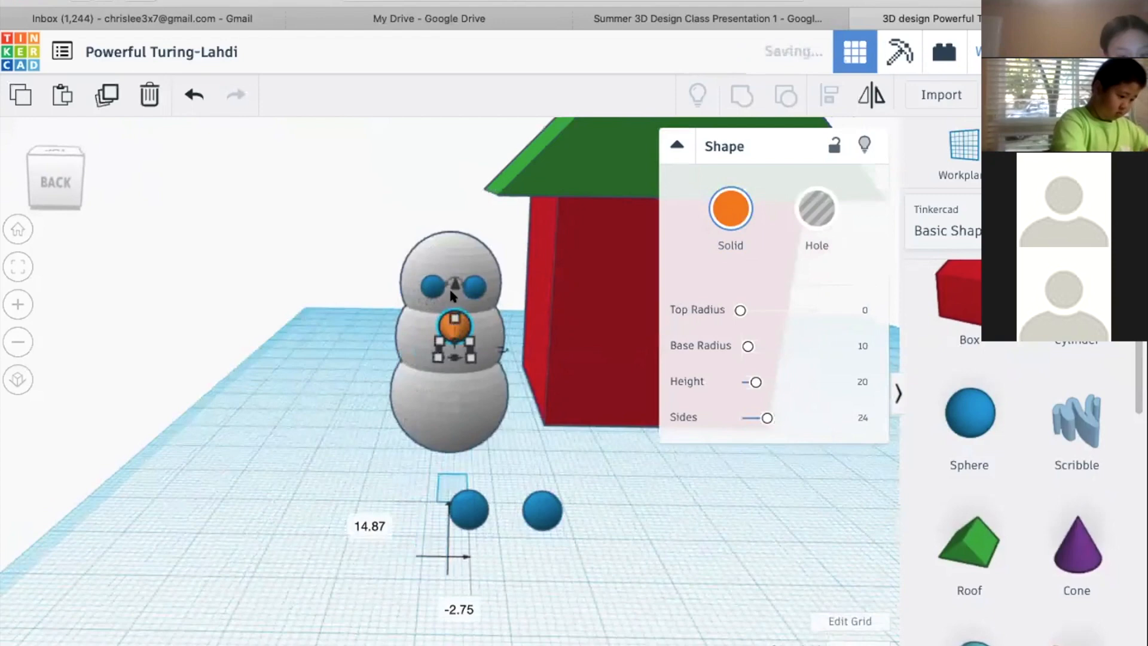
click(649, 522)
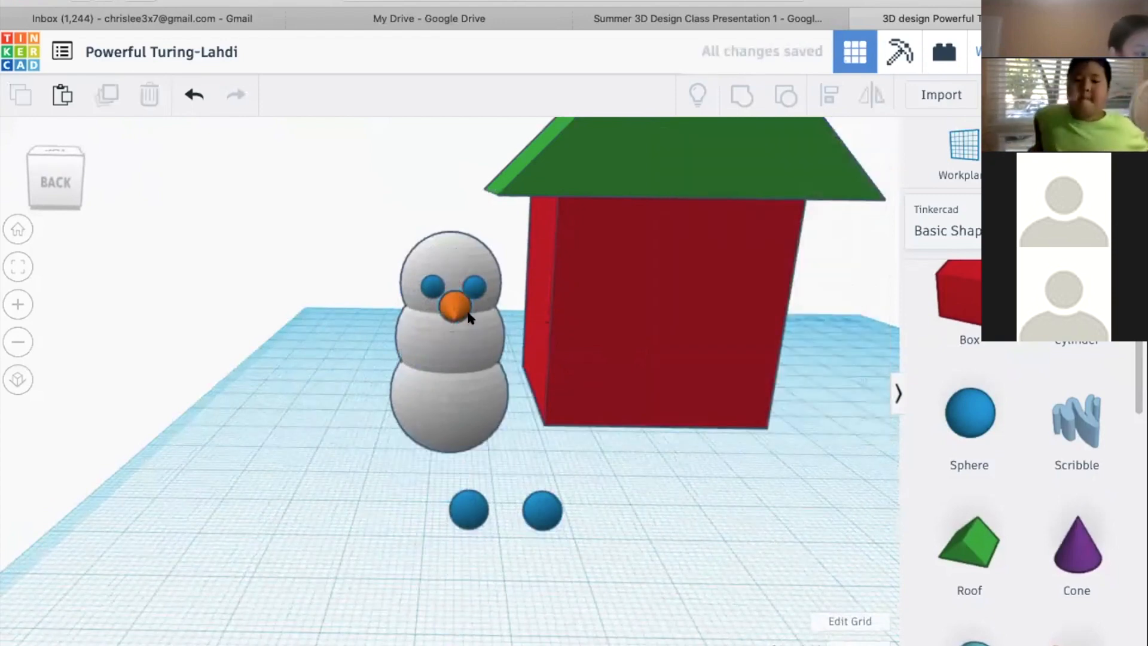
click(469, 318)
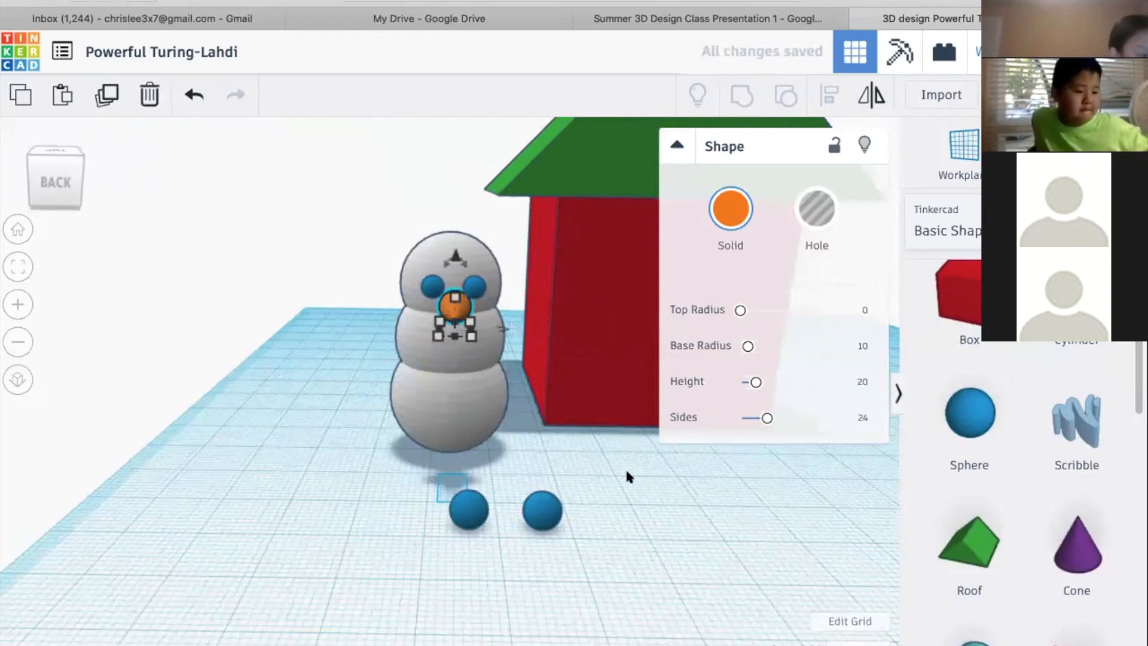
click(662, 560)
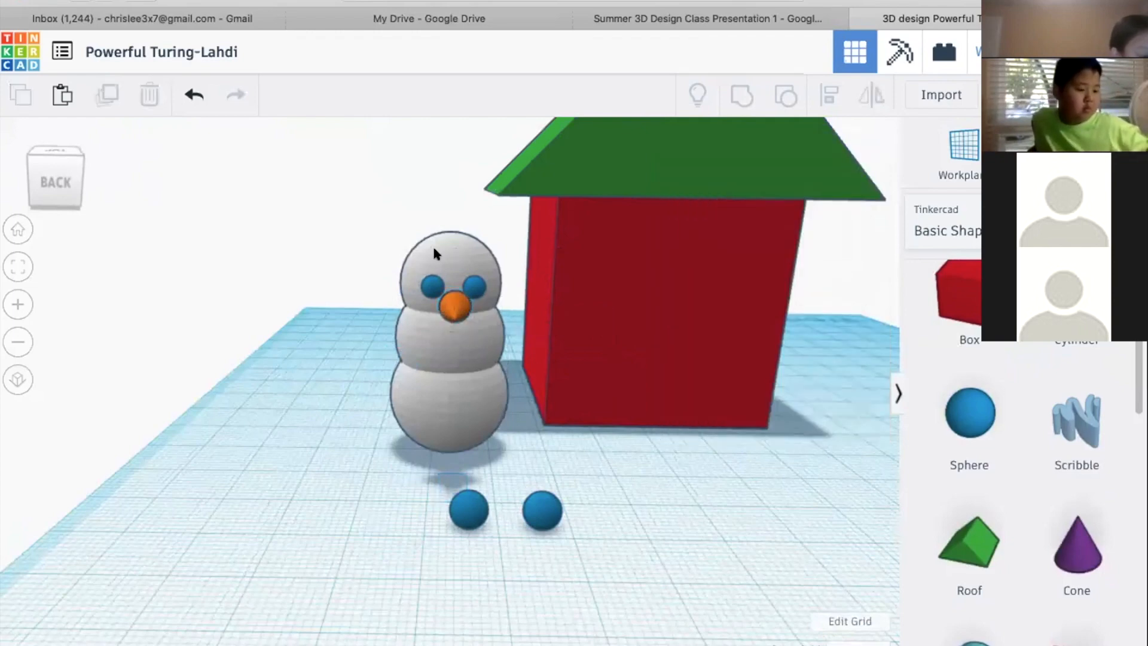
Select both blue eyes together and shift them towards the snowman until they are partly embedded in its head
right_drag(551, 569, 361, 314)
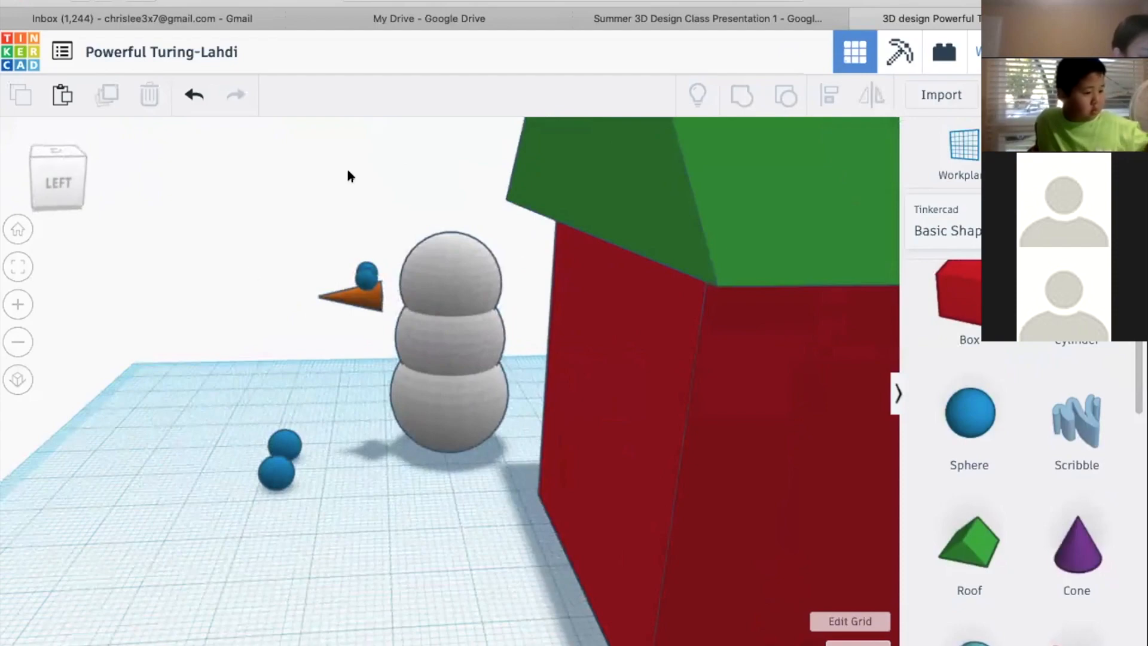
right_drag(281, 226, 341, 315)
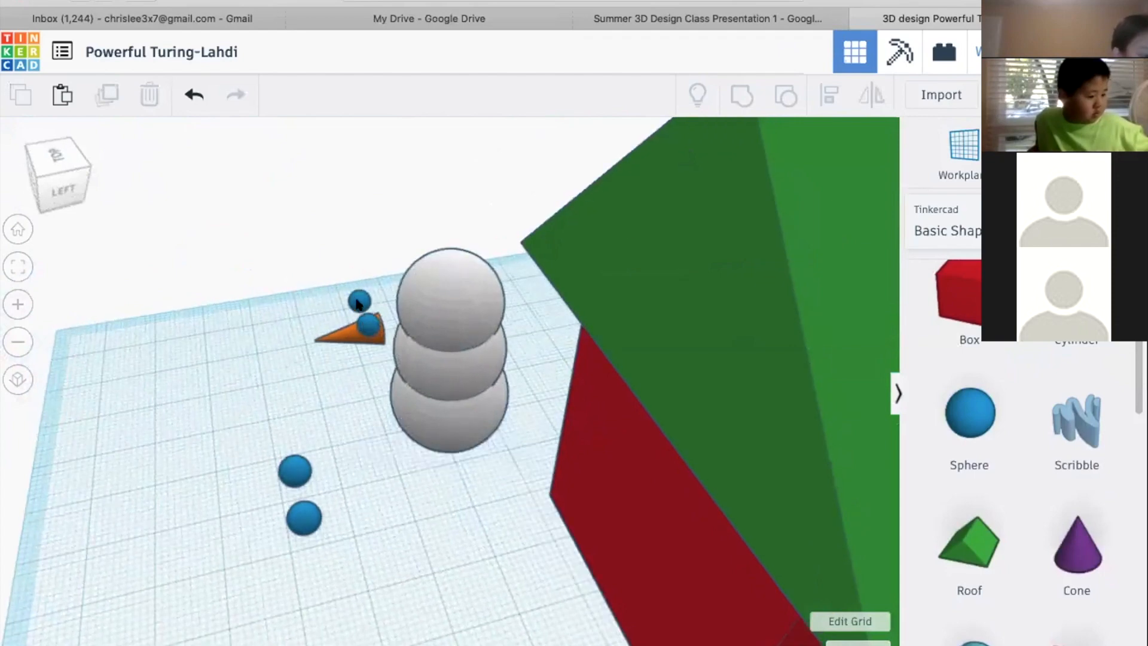
click(357, 306)
shift+click(359, 303)
key(Right)
key(Right)
key(Right)
key(Right)
key(Right)
key(Right)
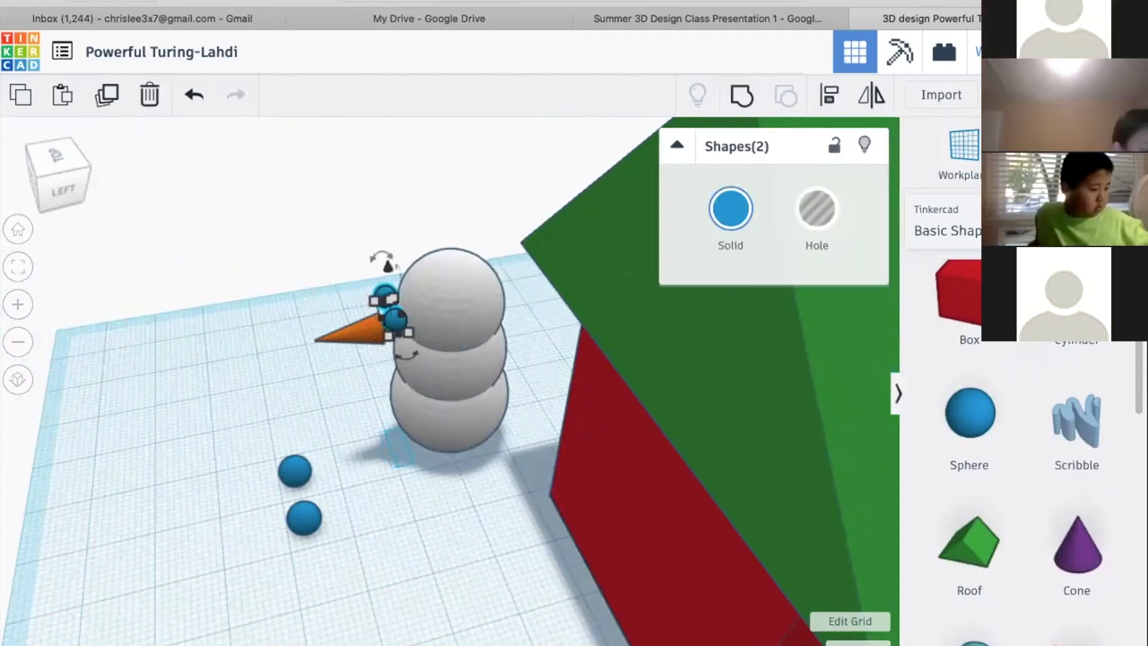
click(340, 329)
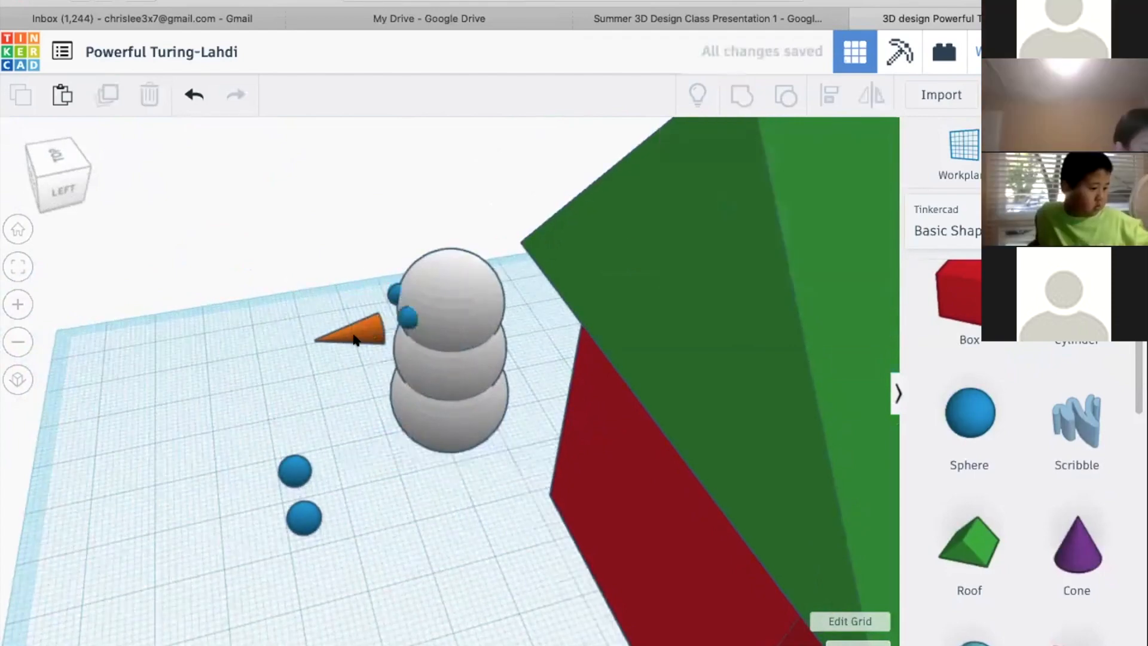
Shift the orange cone nose towards the snowman until its base is embedded in the head below the eyes
click(359, 328)
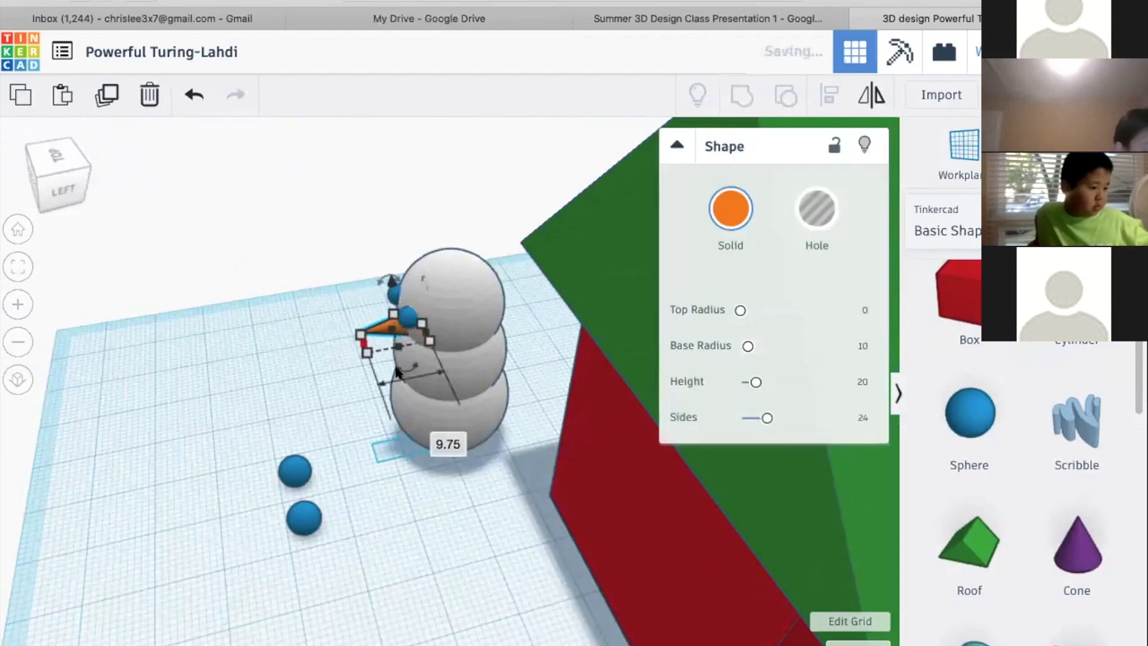
click(354, 361)
right_drag(435, 306, 679, 430)
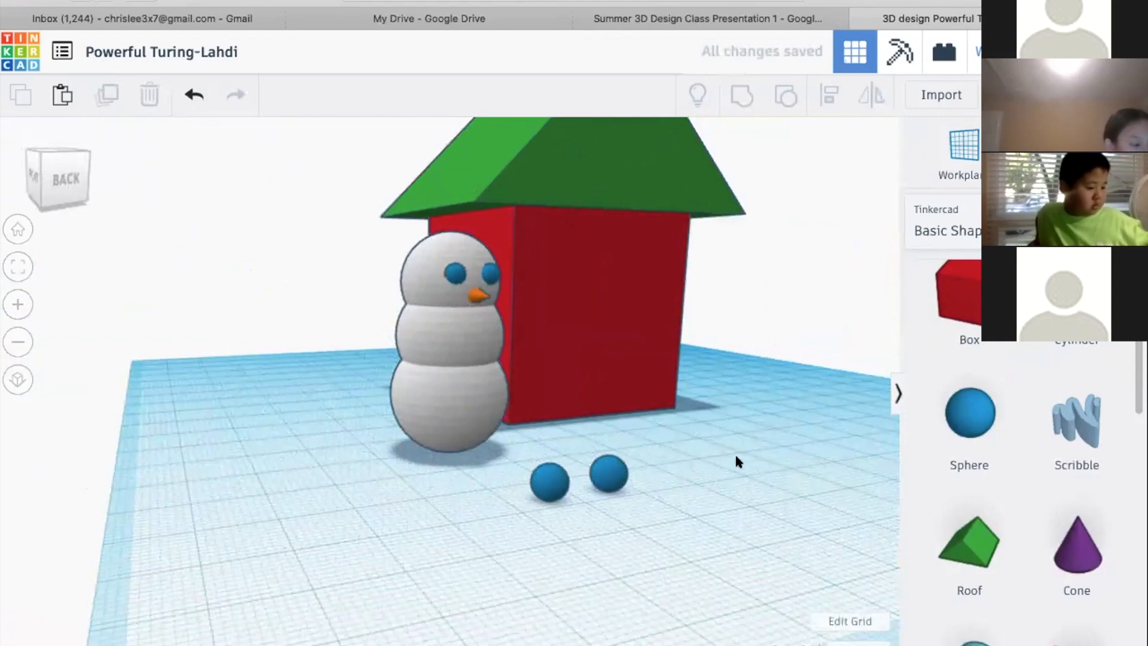
right_drag(733, 475, 690, 163)
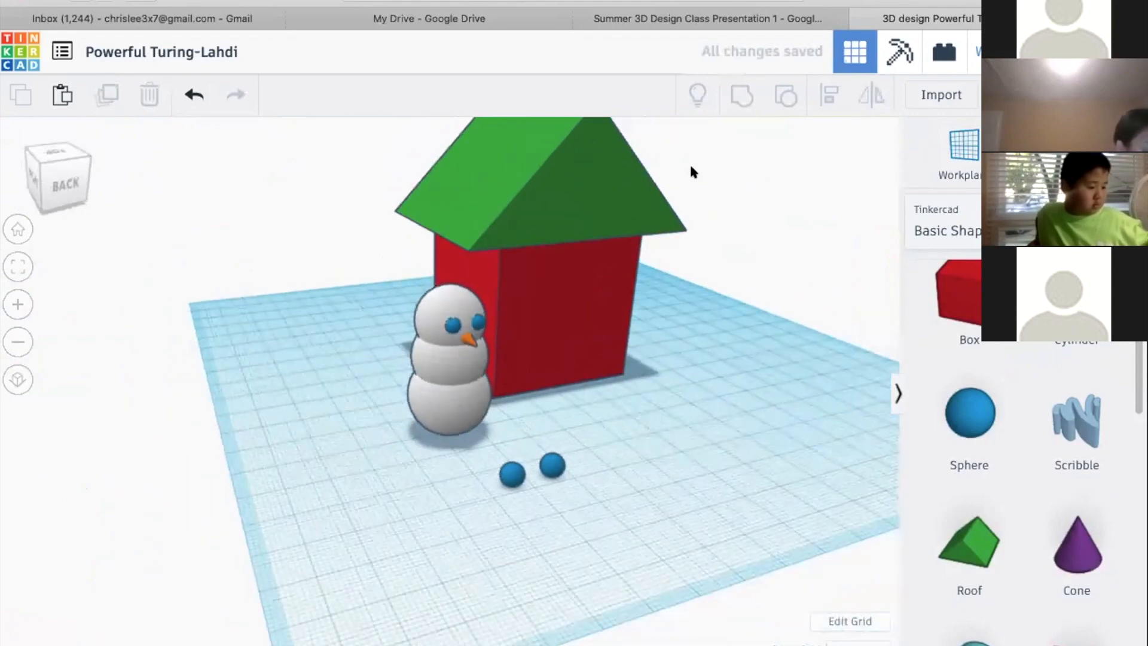
Check the Adding Dimensions slide in the class presentation, return to the Tinkercad design, and inspect the snowman and one eye from several sides
click(731, 20)
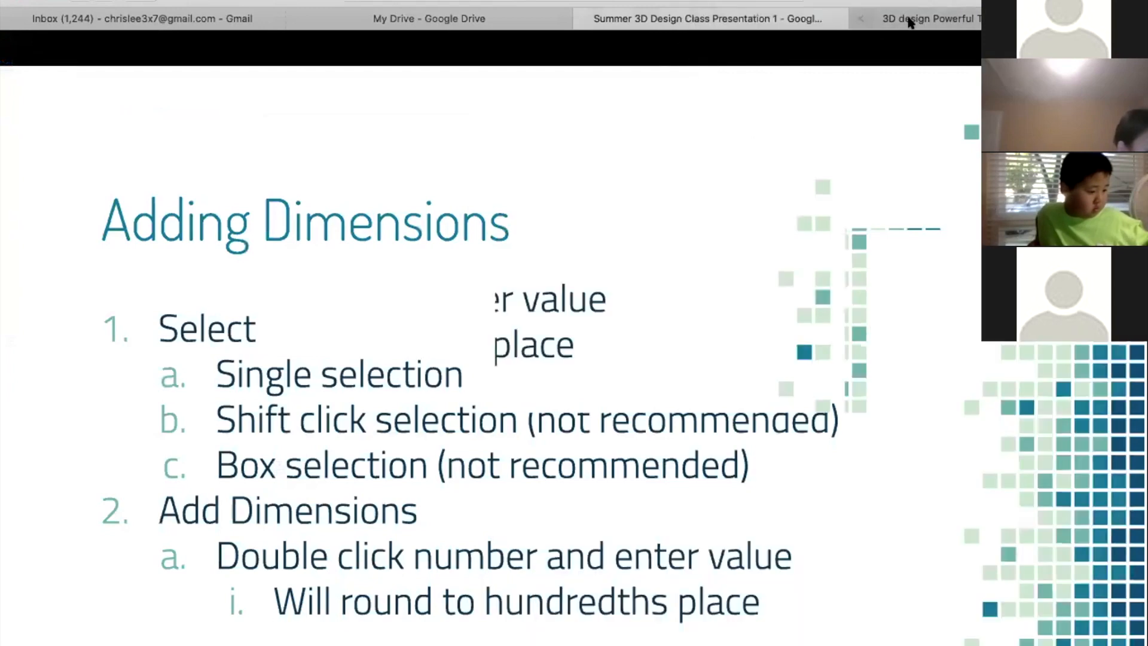
click(906, 18)
right_drag(608, 385, 489, 389)
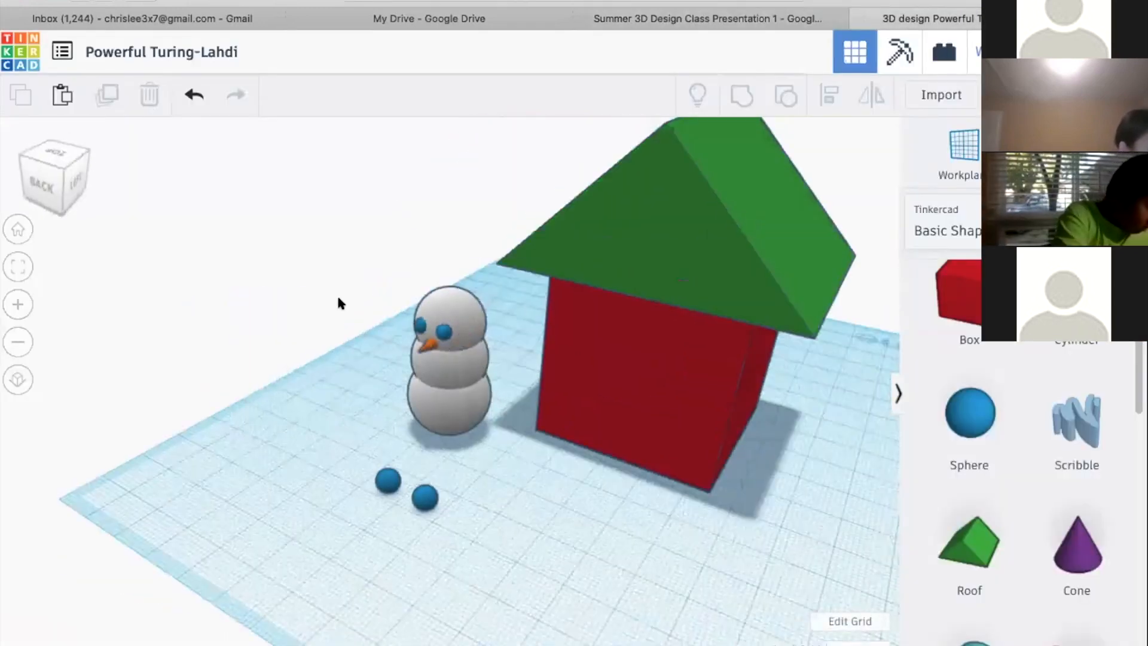
right_drag(354, 294, 425, 307)
right_drag(292, 312, 481, 319)
click(481, 315)
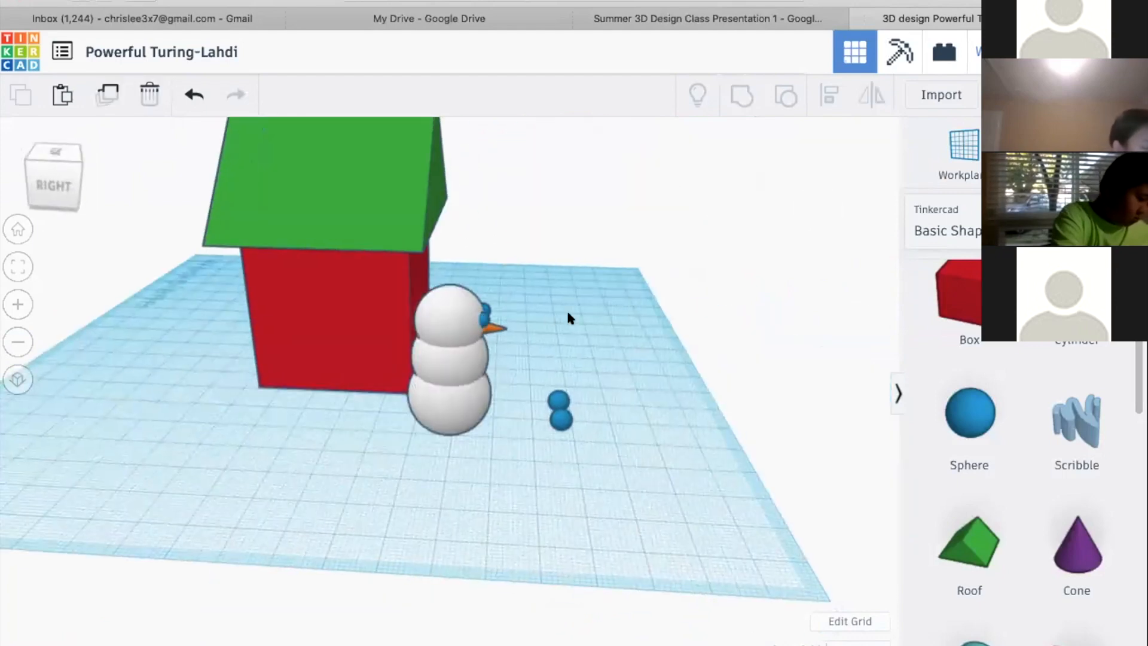
right_click(588, 339)
click(489, 327)
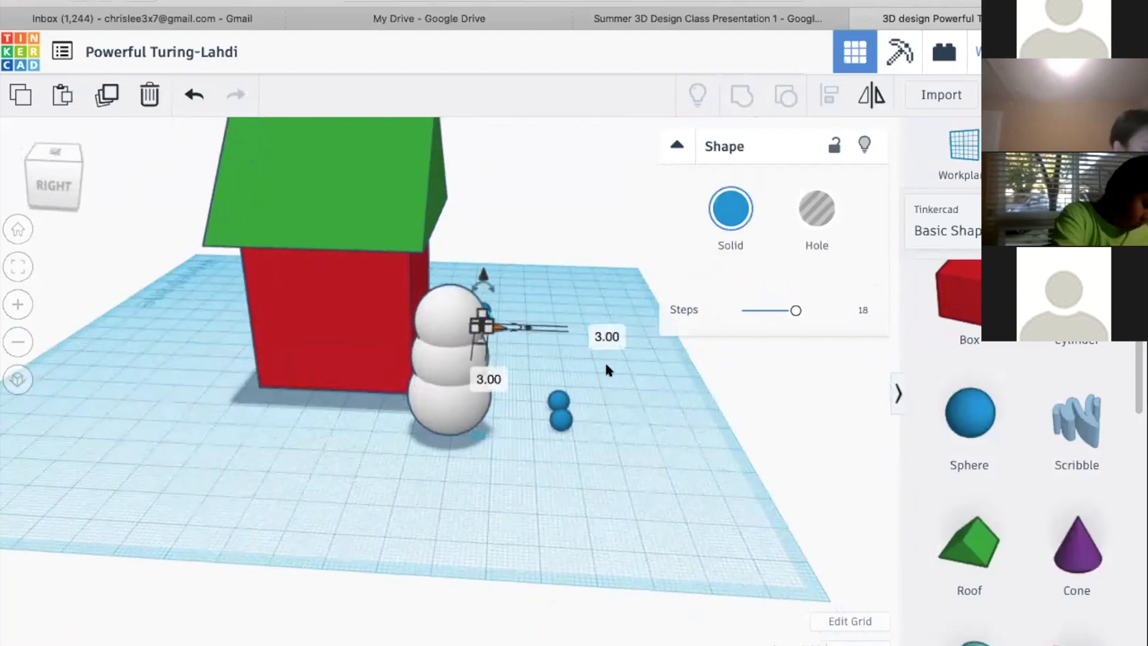
click(640, 371)
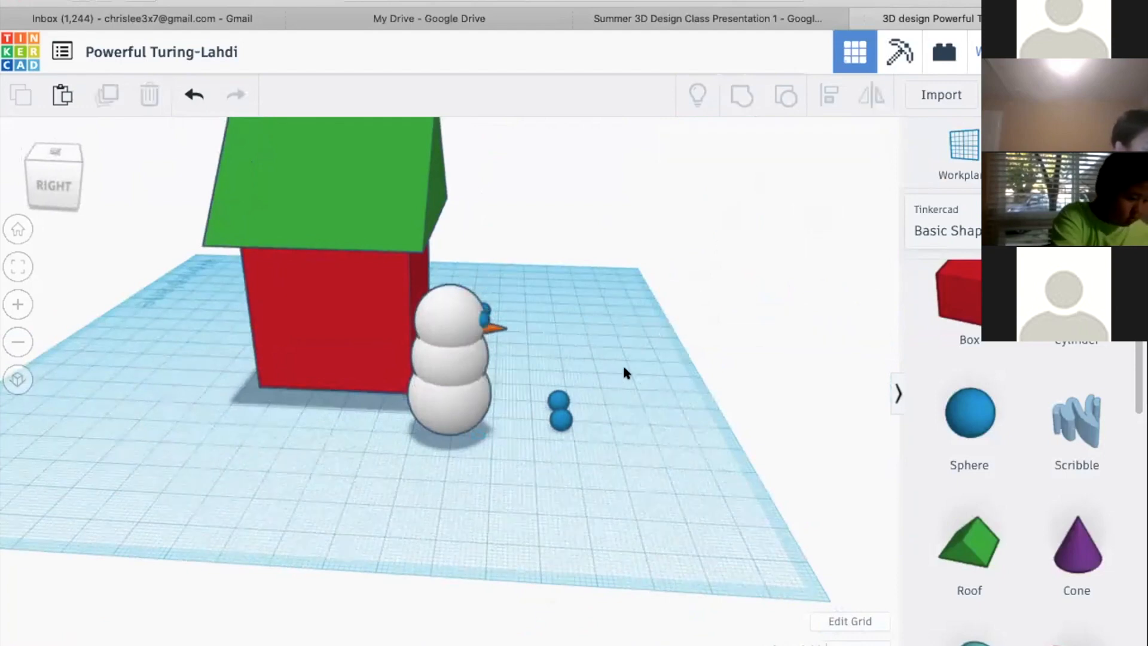
Orbit around the house and snowman to inspect them from the back, front and left sides
right_drag(558, 360, 163, 315)
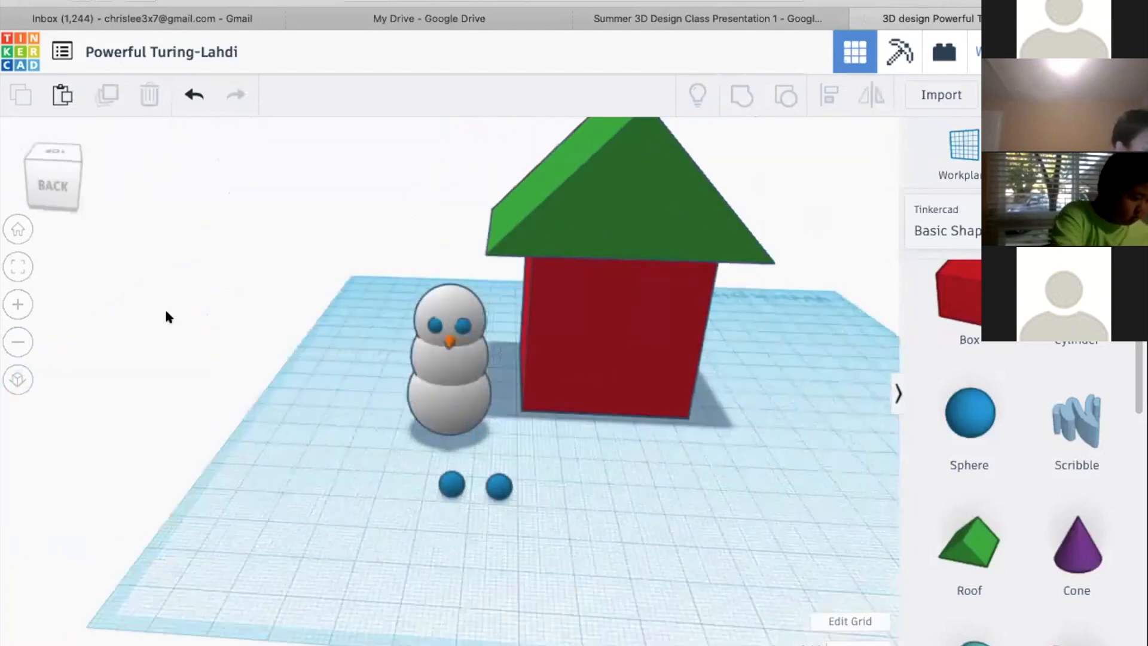
right_drag(278, 321, 147, 327)
click(28, 169)
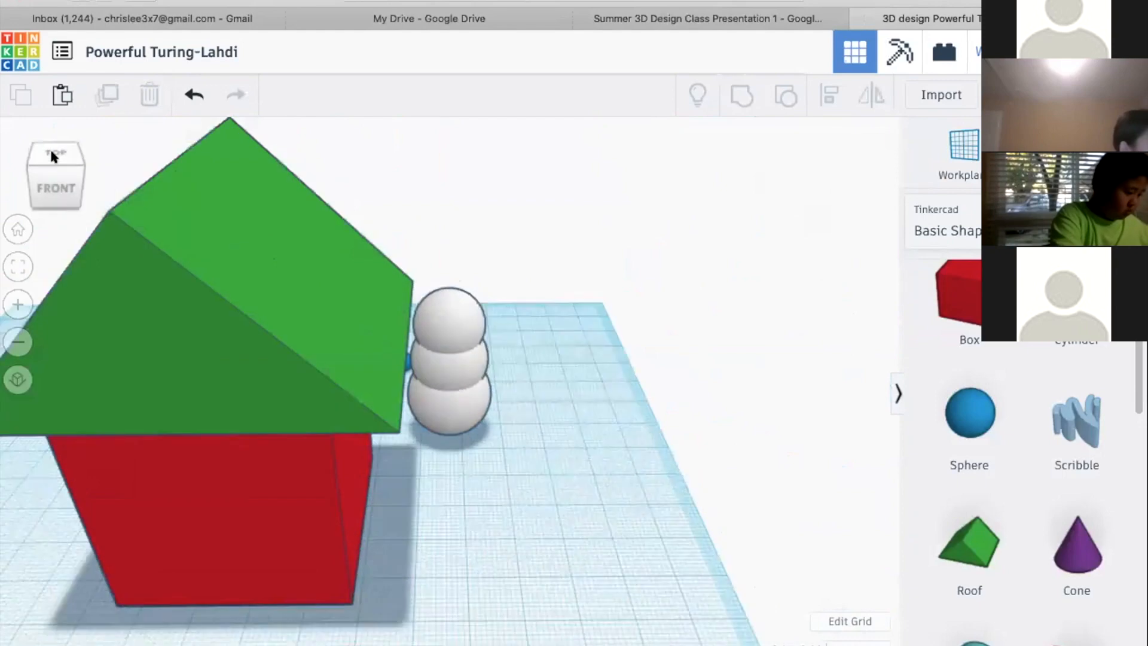
click(56, 172)
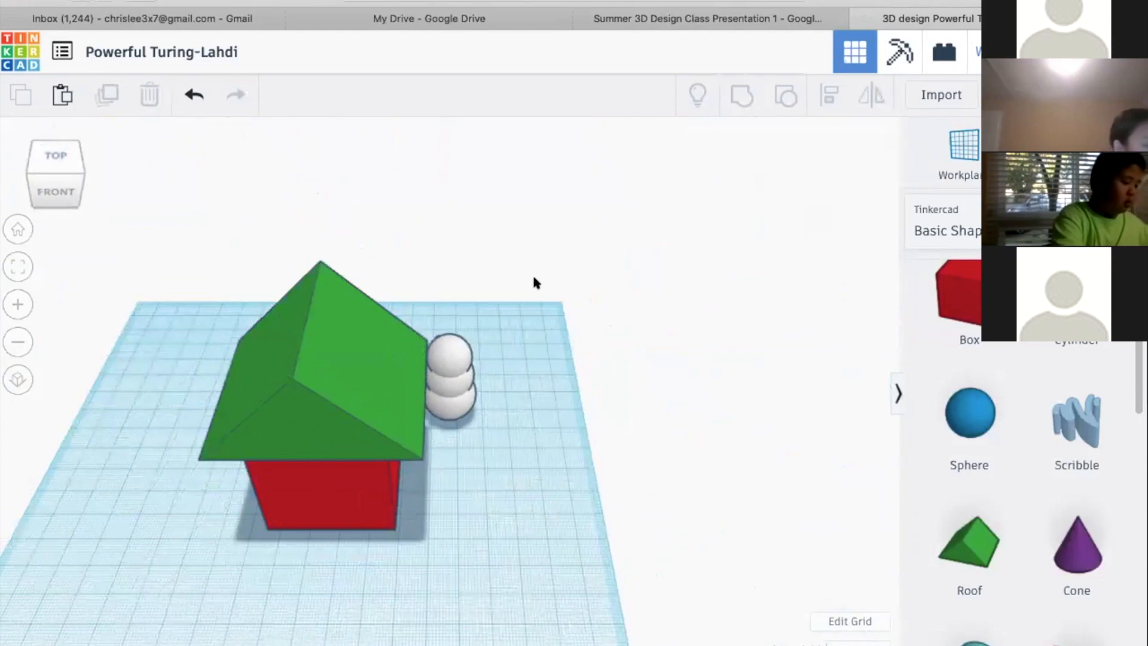
right_drag(550, 332, 329, 336)
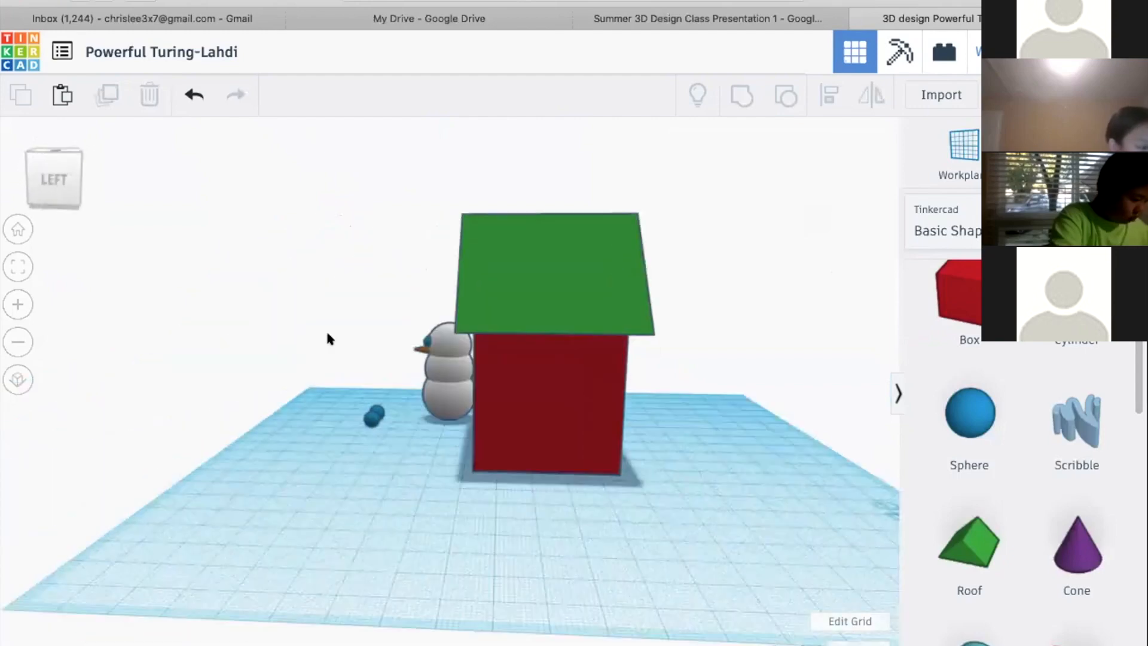
right_drag(523, 343, 692, 385)
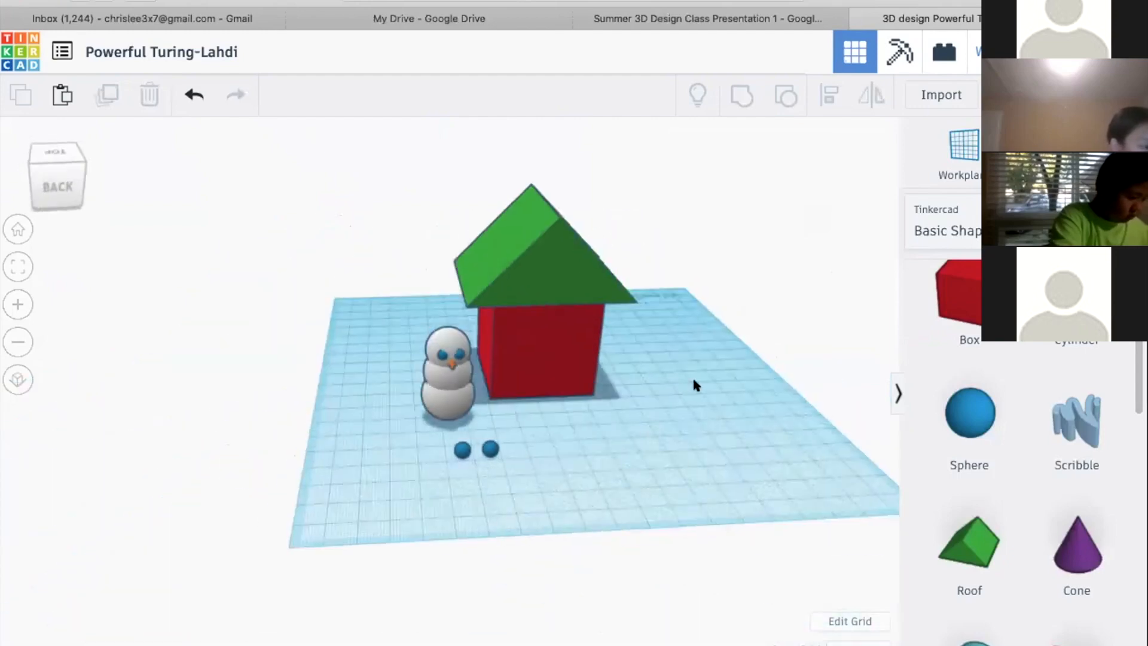
right_drag(555, 388, 710, 396)
click(38, 170)
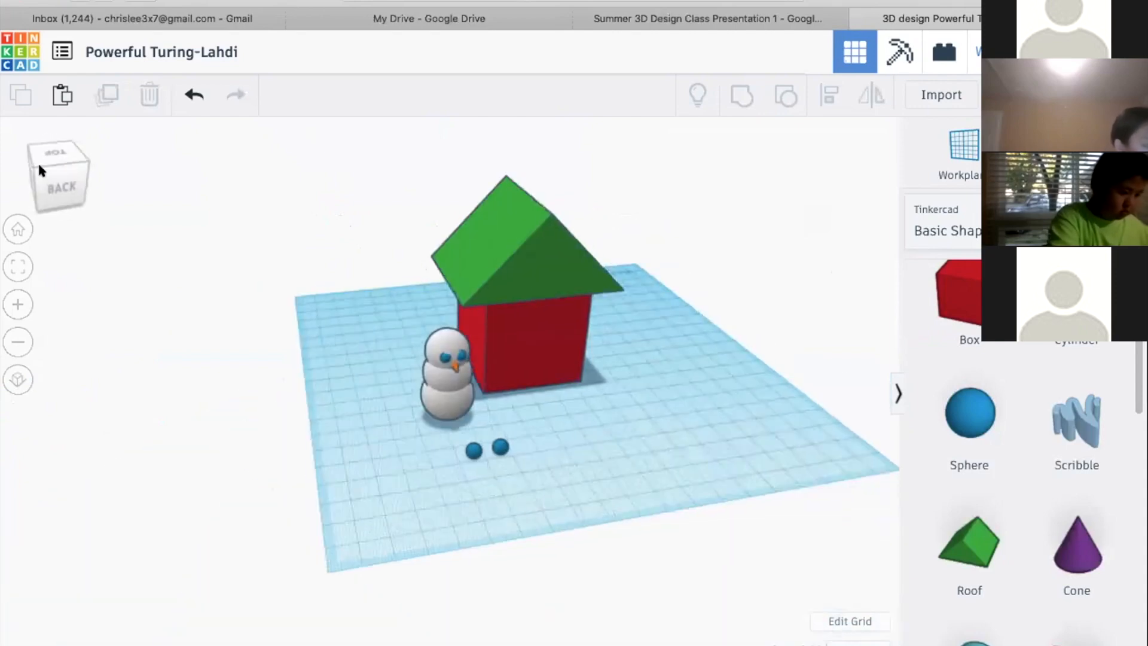
mouse_move(51, 184)
mouse_down()
mouse_move(76, 169)
mouse_move(34, 166)
mouse_move(52, 171)
mouse_move(51, 182)
mouse_move(47, 170)
mouse_move(53, 182)
mouse_move(39, 178)
mouse_move(42, 163)
mouse_move(42, 180)
mouse_up()
click(42, 181)
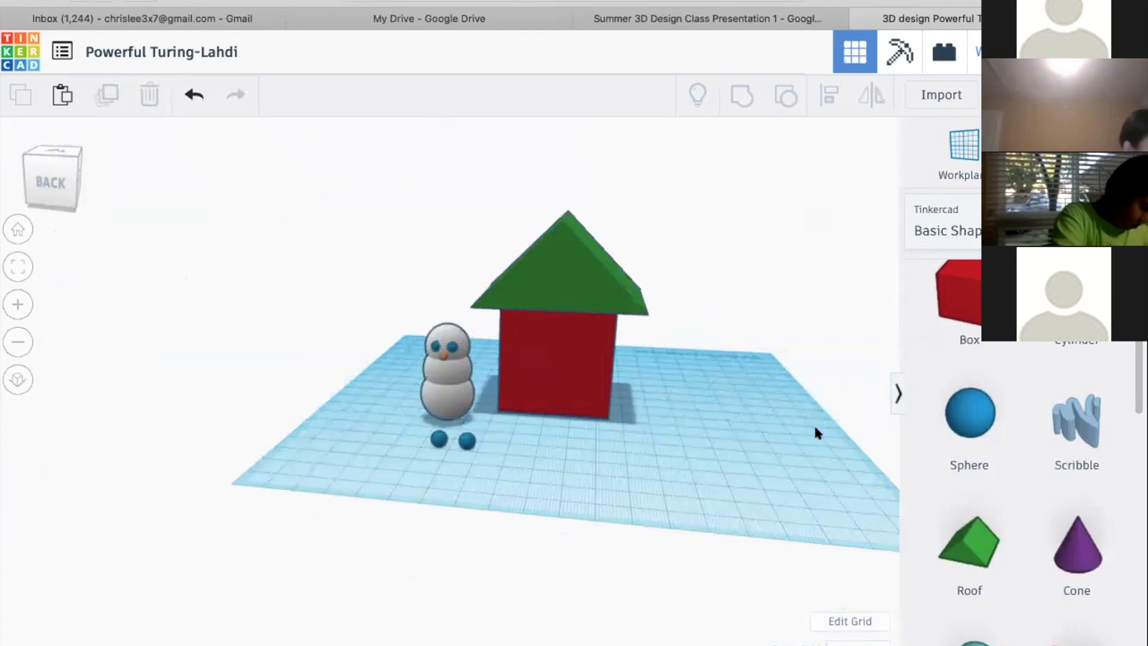
Pan the design across the workspace and orbit it until the snowman and house are seen from the back-right corner
right_drag(699, 420, 785, 372)
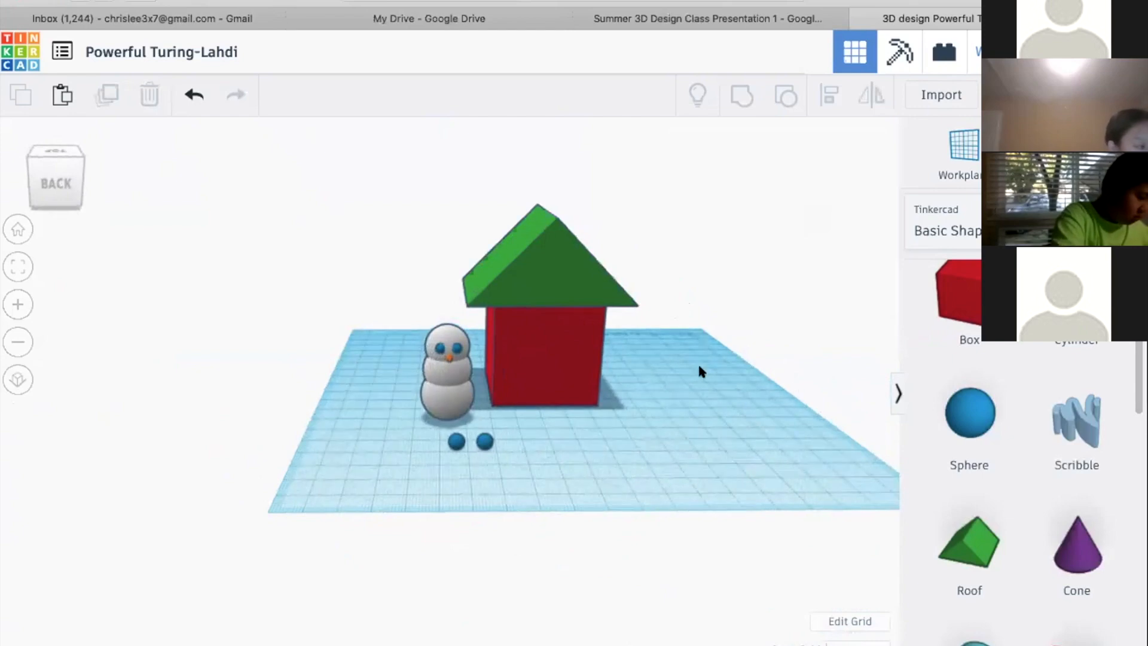
right_drag(511, 368, 703, 291)
middle_drag(703, 291, 284, 252)
middle_drag(288, 325, 584, 351)
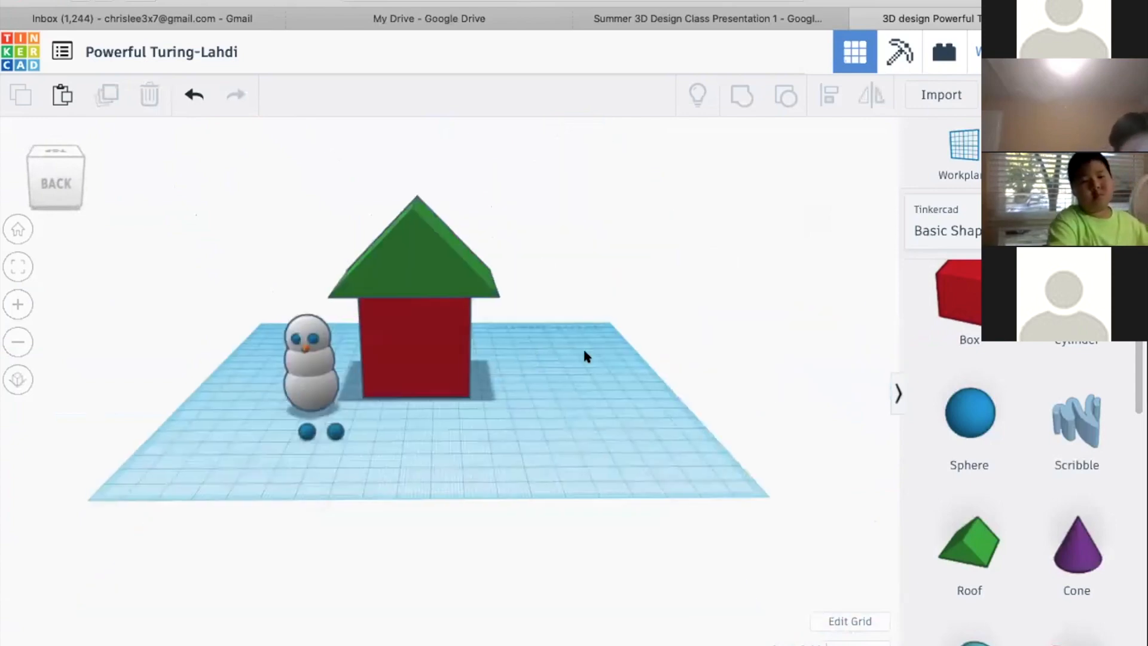
right_drag(541, 356, 789, 410)
middle_drag(341, 413, 595, 419)
right_drag(453, 437, 799, 459)
scroll(449, 460, up, 3)
middle_drag(449, 461, 467, 429)
right_drag(468, 431, 351, 387)
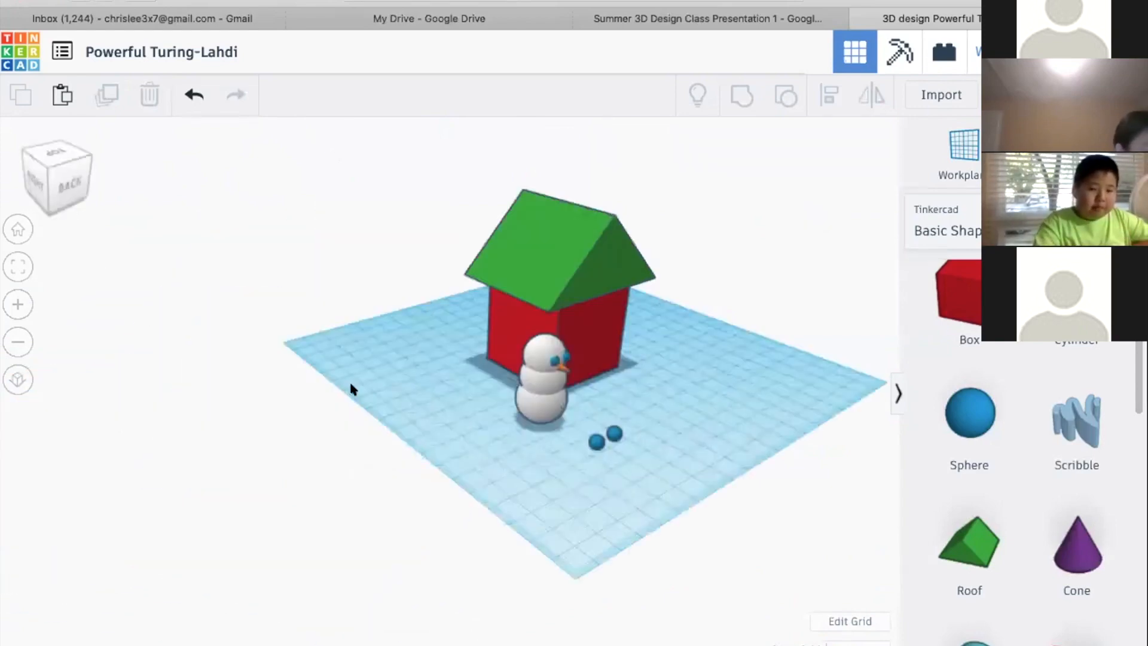
Zoom the design far out and back in, and reset it to the home view
scroll(351, 389, down, 5)
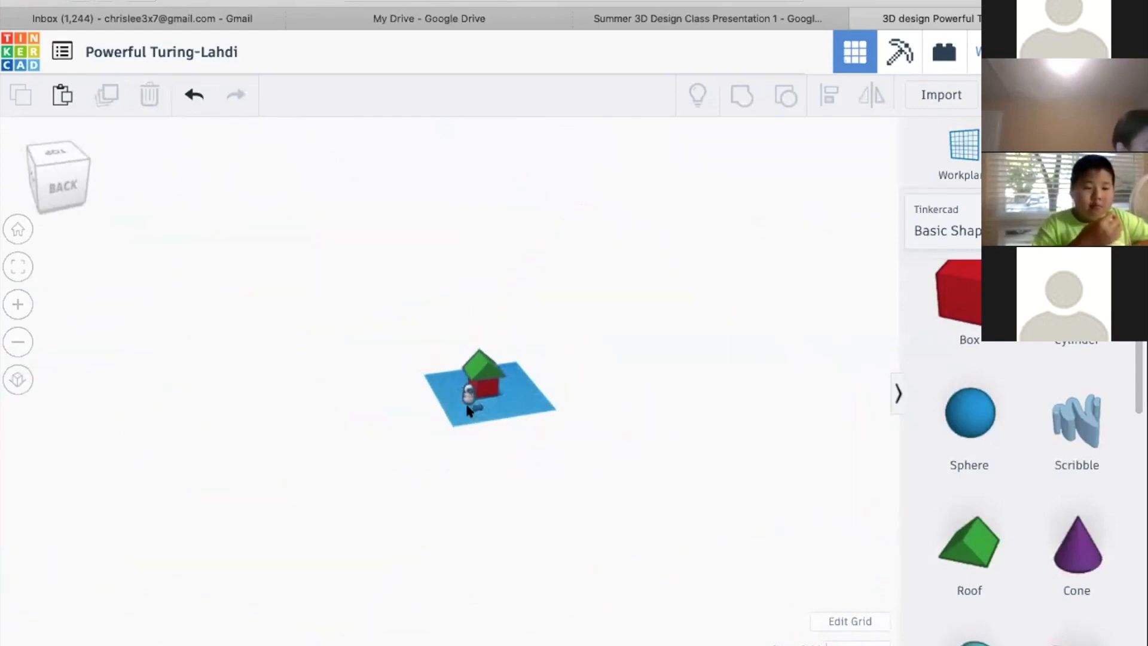
scroll(469, 410, up, 5)
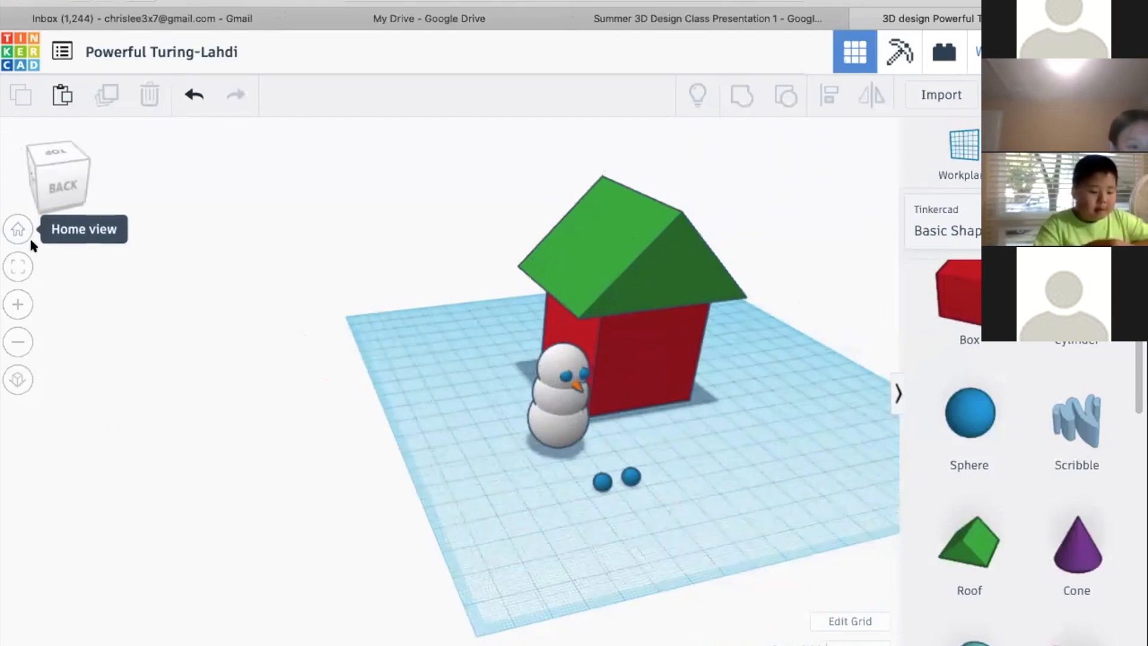
click(18, 232)
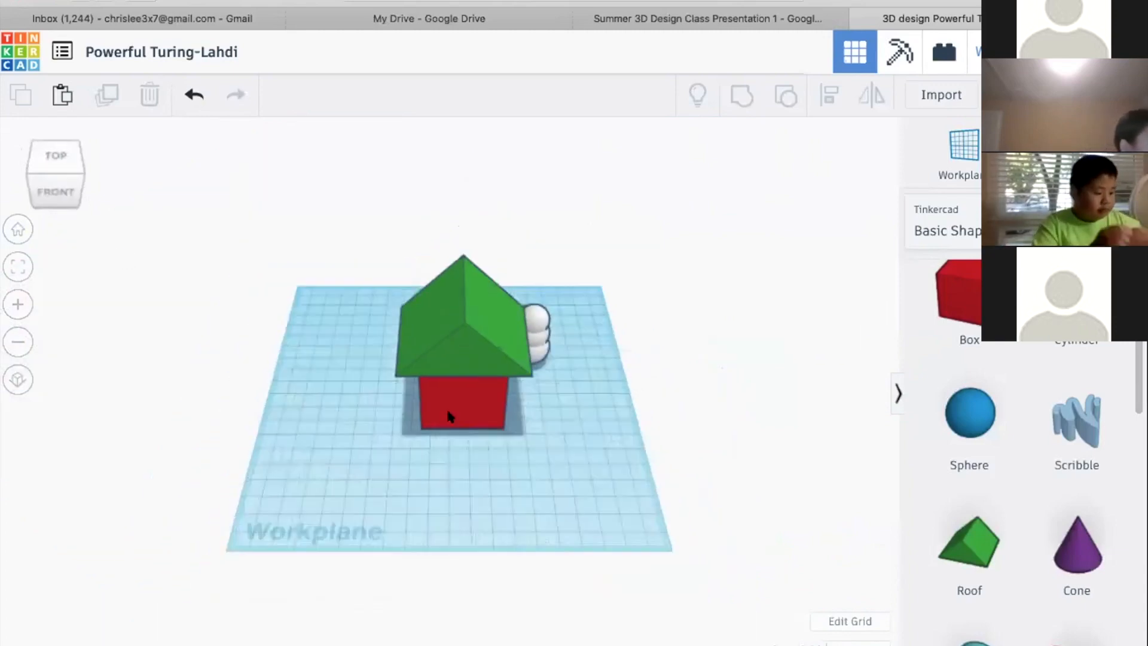
scroll(223, 422, up, 4)
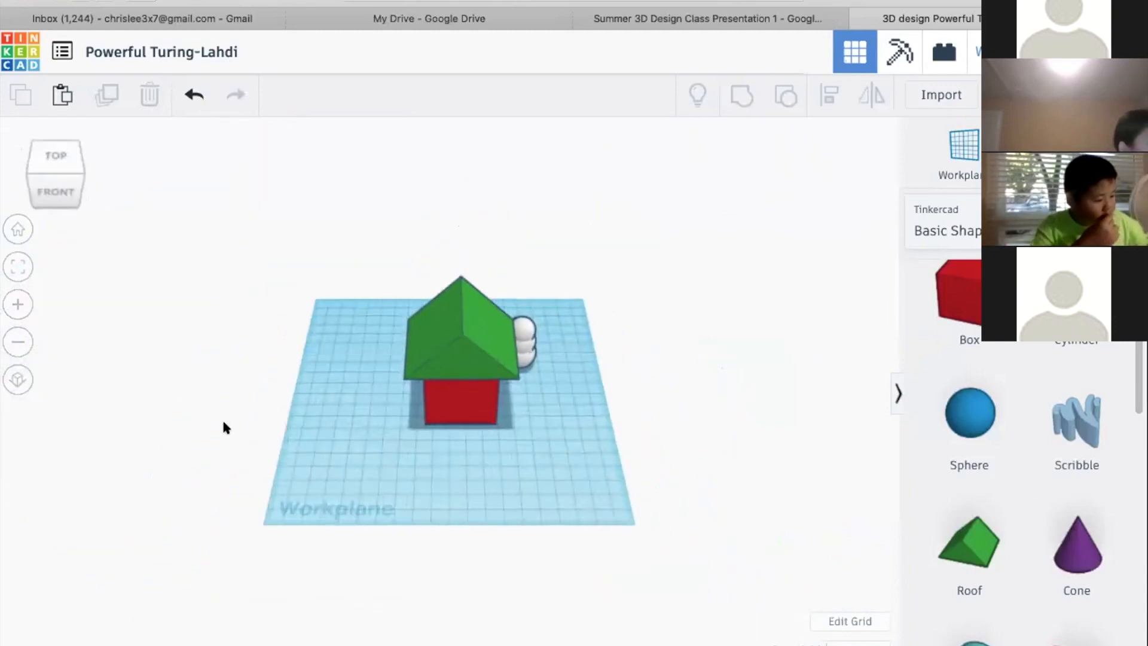
scroll(385, 494, down, 6)
scroll(384, 493, up, 4)
scroll(384, 498, up, 2)
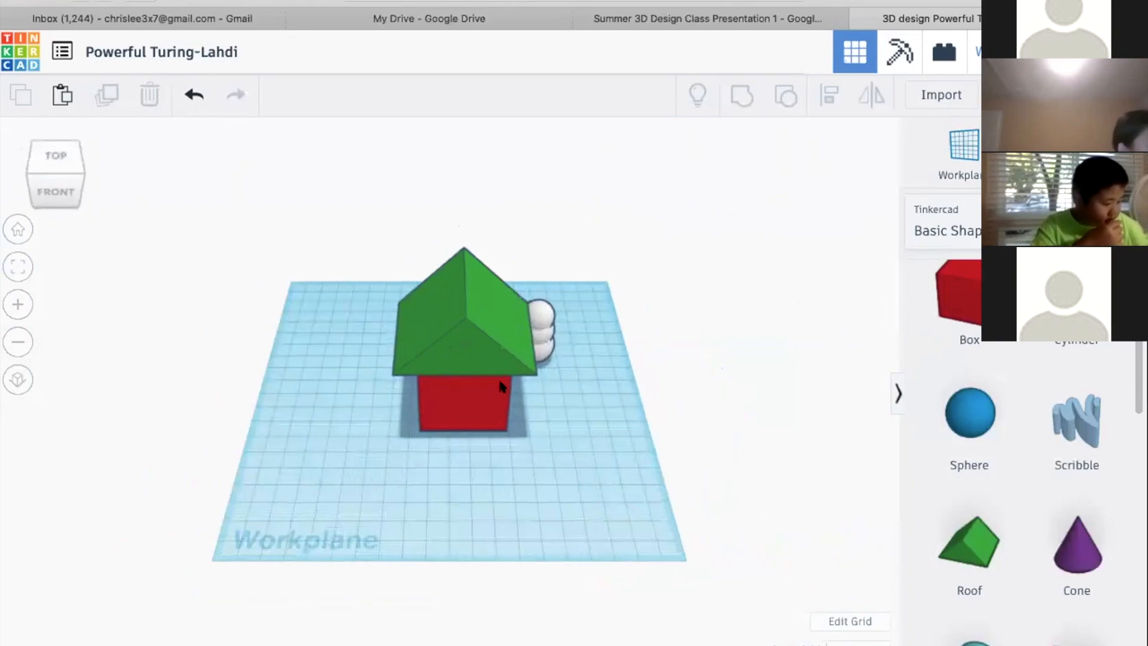
scroll(452, 400, up, 3)
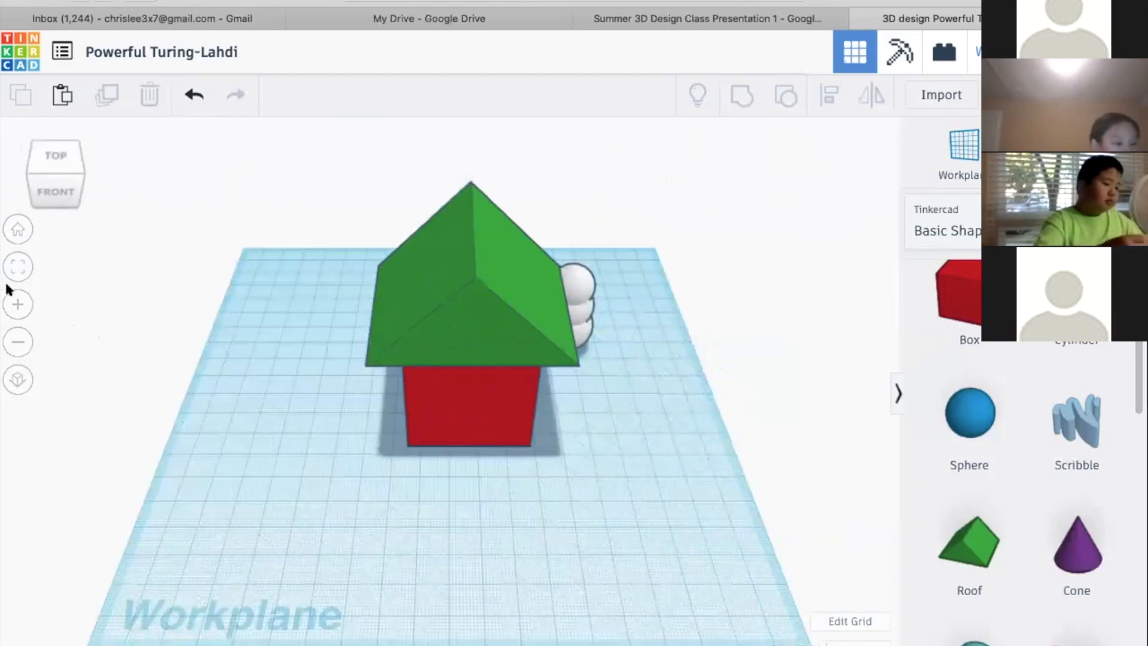
Zoom in and out of the design repeatedly in small increments and fit all shapes into the view
click(20, 333)
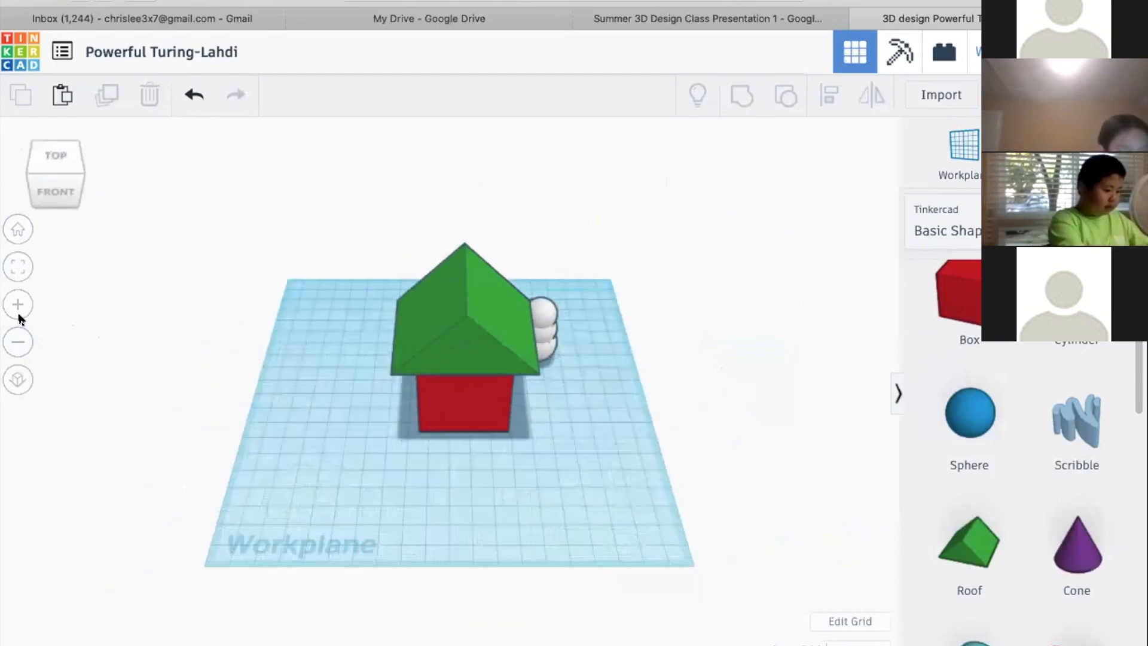
click(17, 305)
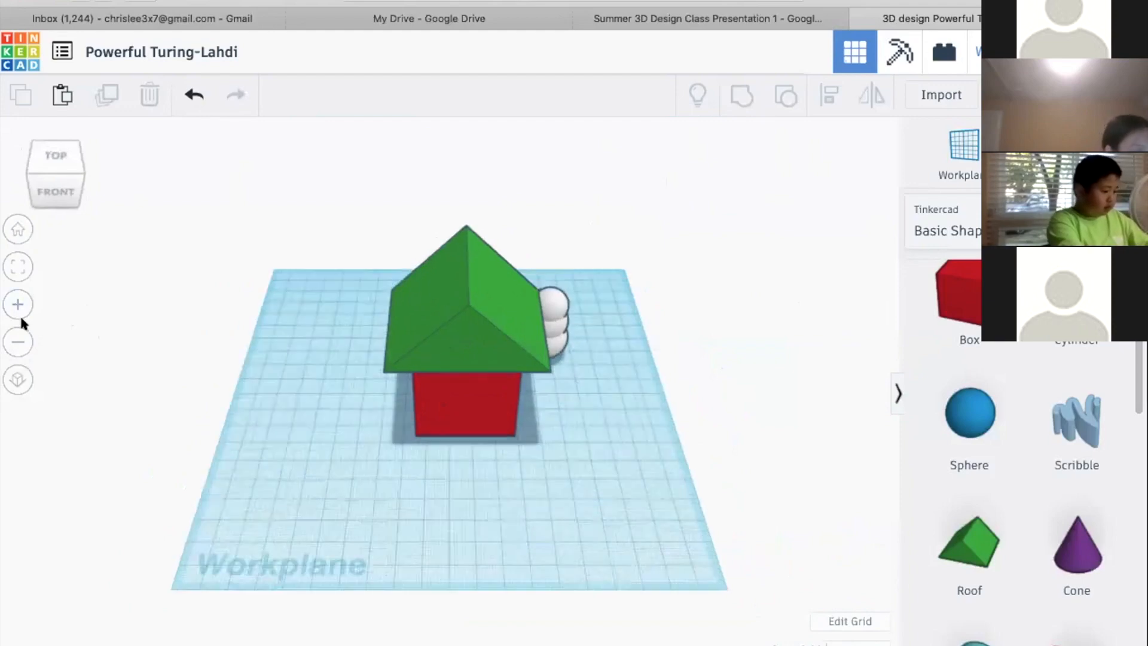
click(18, 333)
click(18, 306)
click(18, 334)
click(18, 307)
click(18, 343)
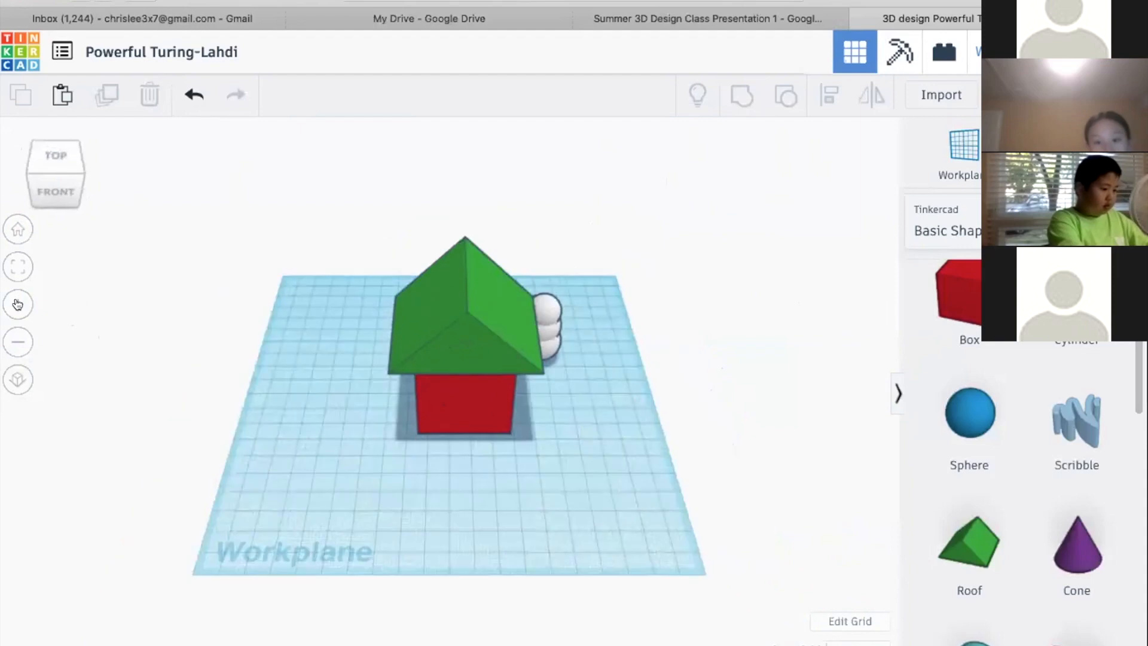
click(18, 306)
click(16, 337)
click(17, 305)
click(17, 335)
click(17, 304)
click(17, 335)
click(19, 311)
click(18, 270)
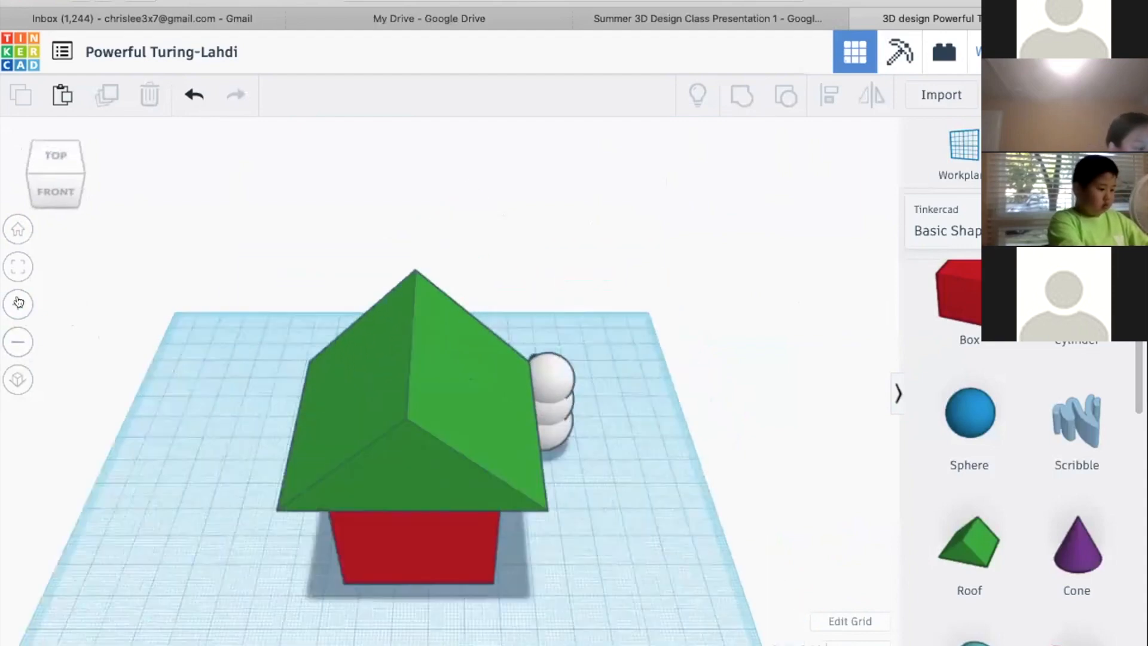
click(17, 314)
click(17, 311)
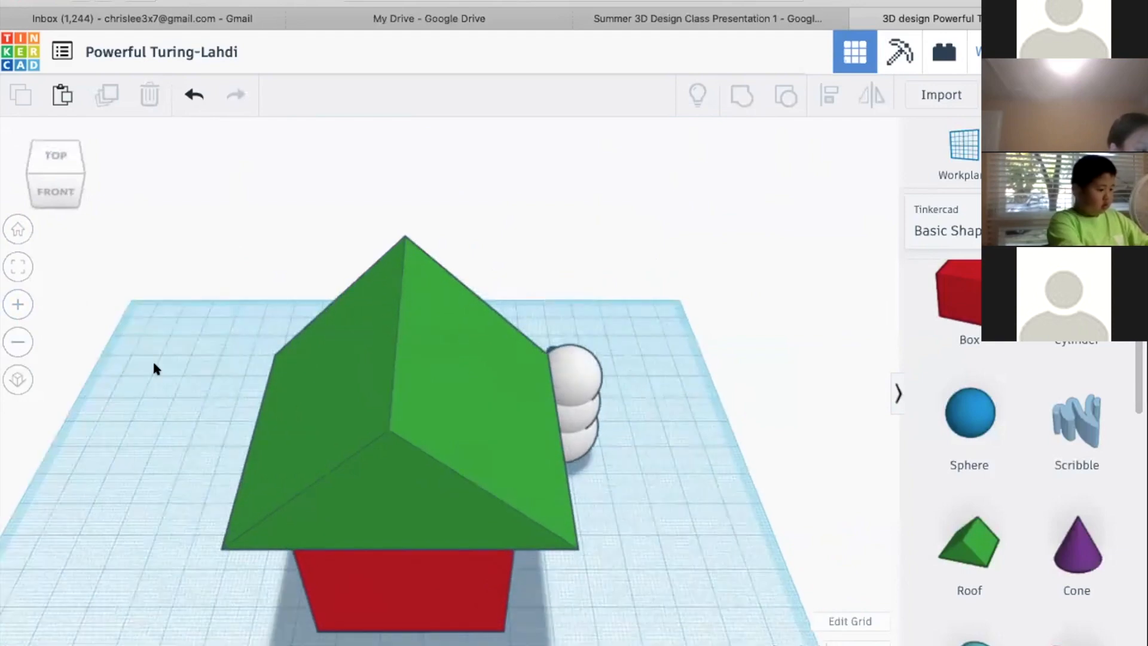
Focus the view on the green roof and on the snowman's head, and orbit around to inspect its face
click(361, 390)
click(17, 267)
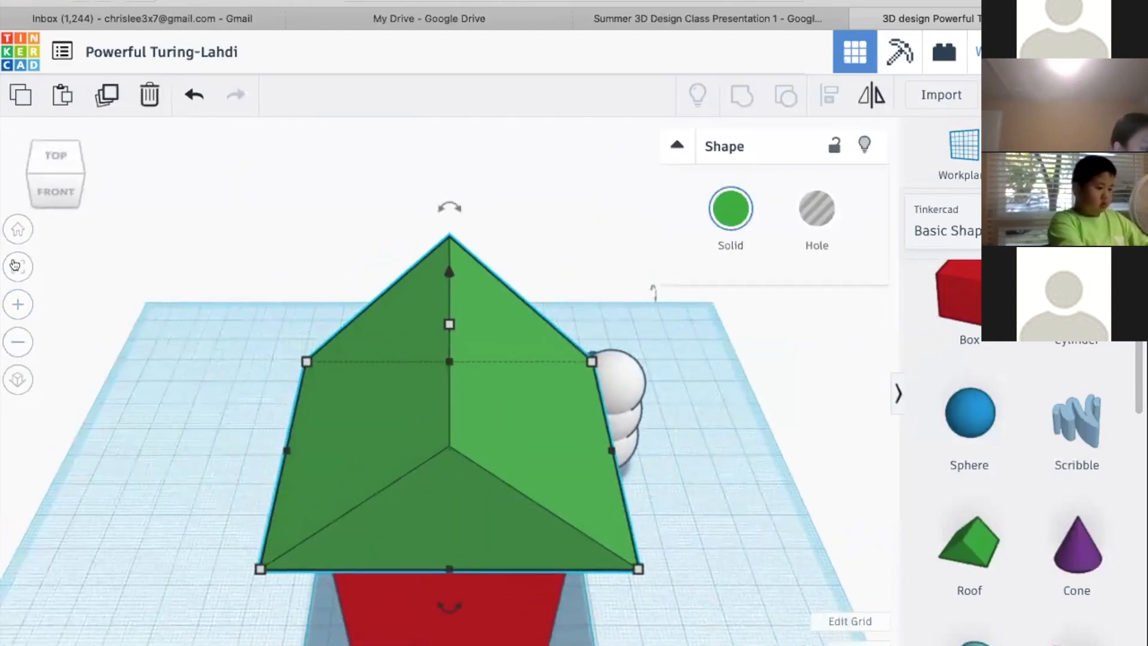
click(623, 389)
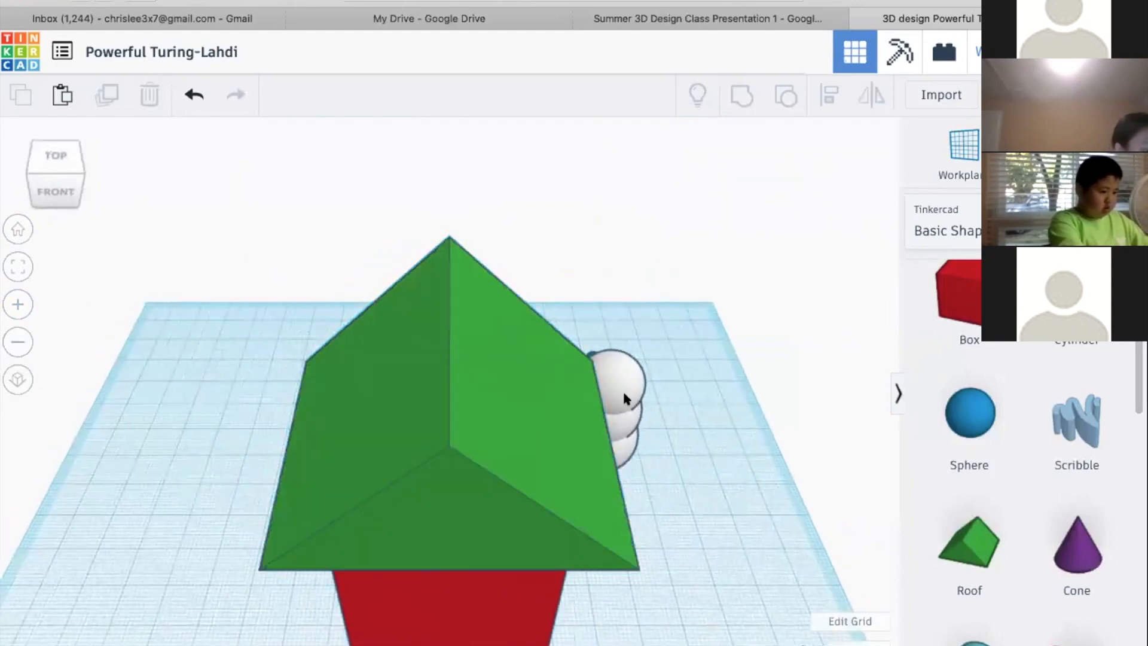
key(f)
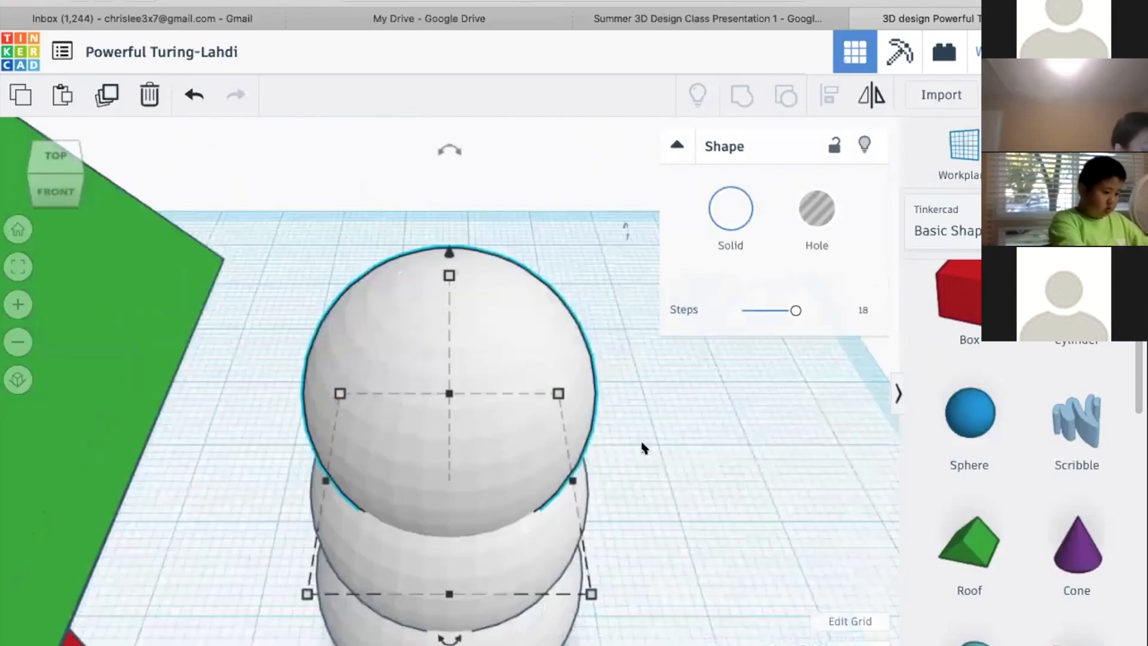
right_drag(427, 445, 12, 254)
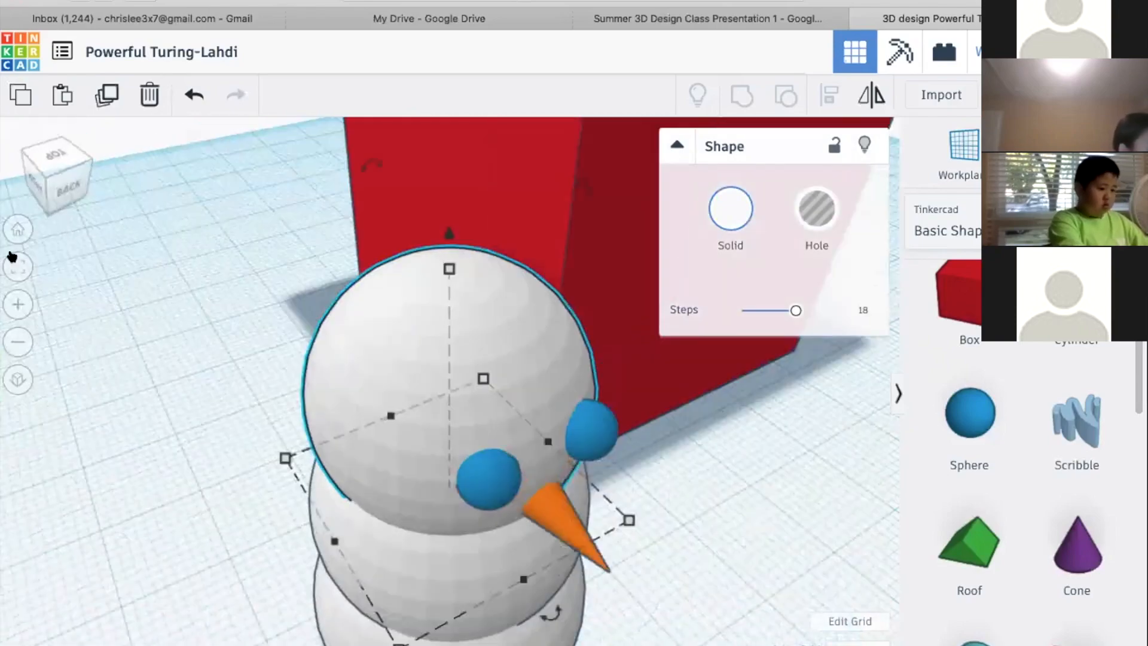
Return to the home view, orbit to the back of the house, and focus on the green roof to inspect it from behind
click(16, 238)
right_drag(685, 405, 619, 392)
click(65, 308)
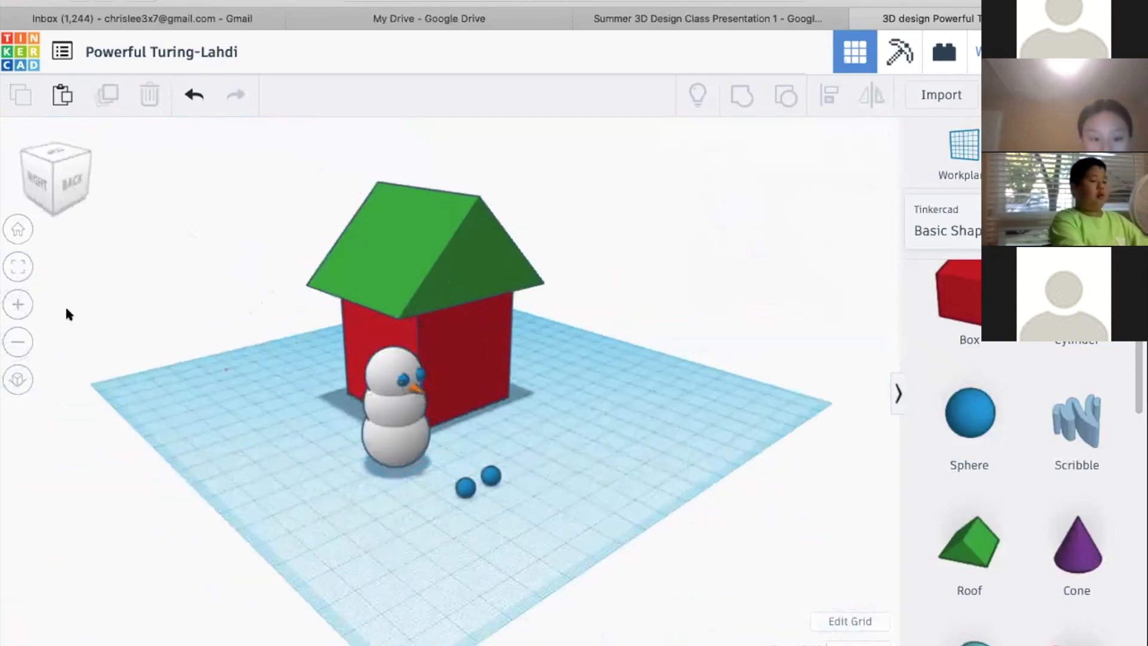
click(455, 284)
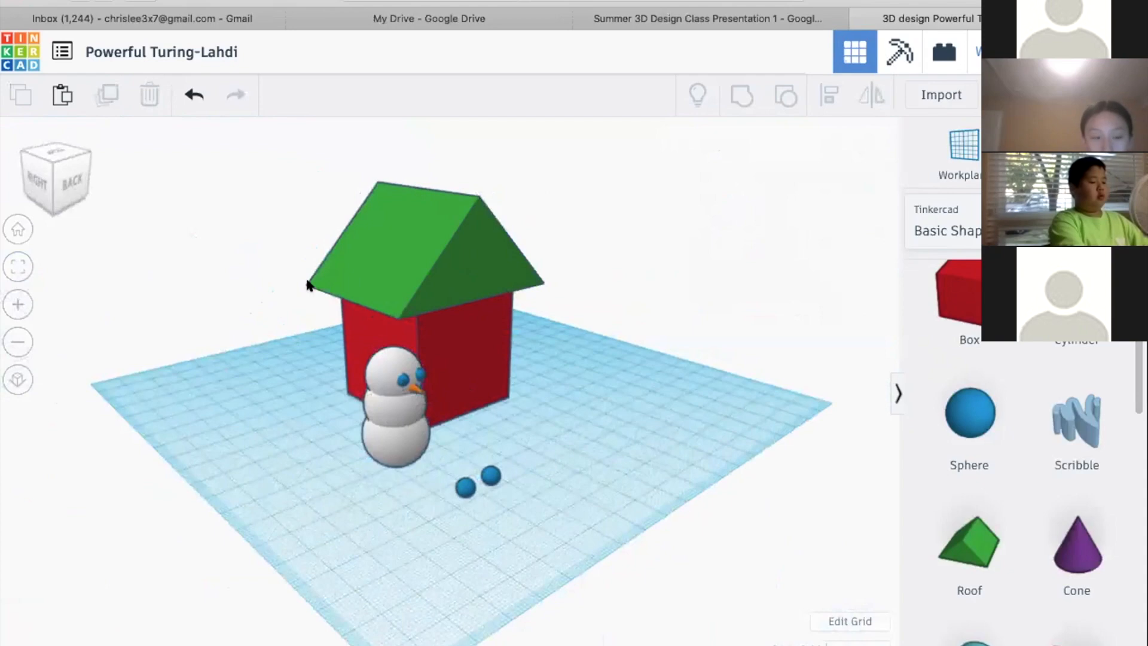
click(16, 272)
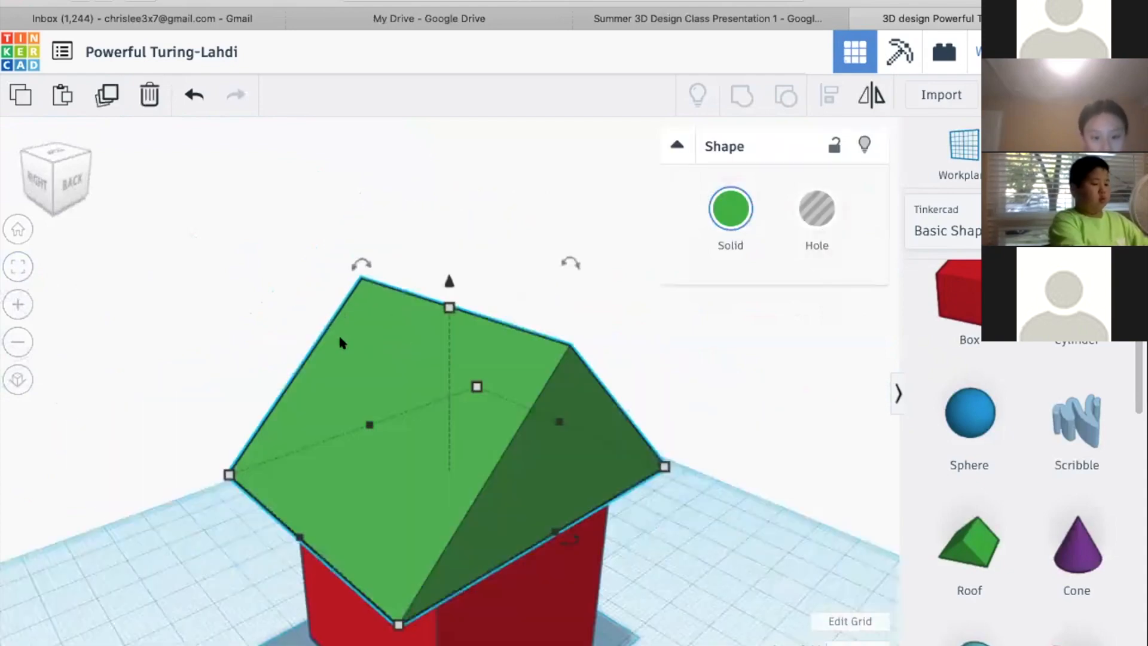
right_drag(710, 425, 751, 430)
scroll(751, 431, down, 5)
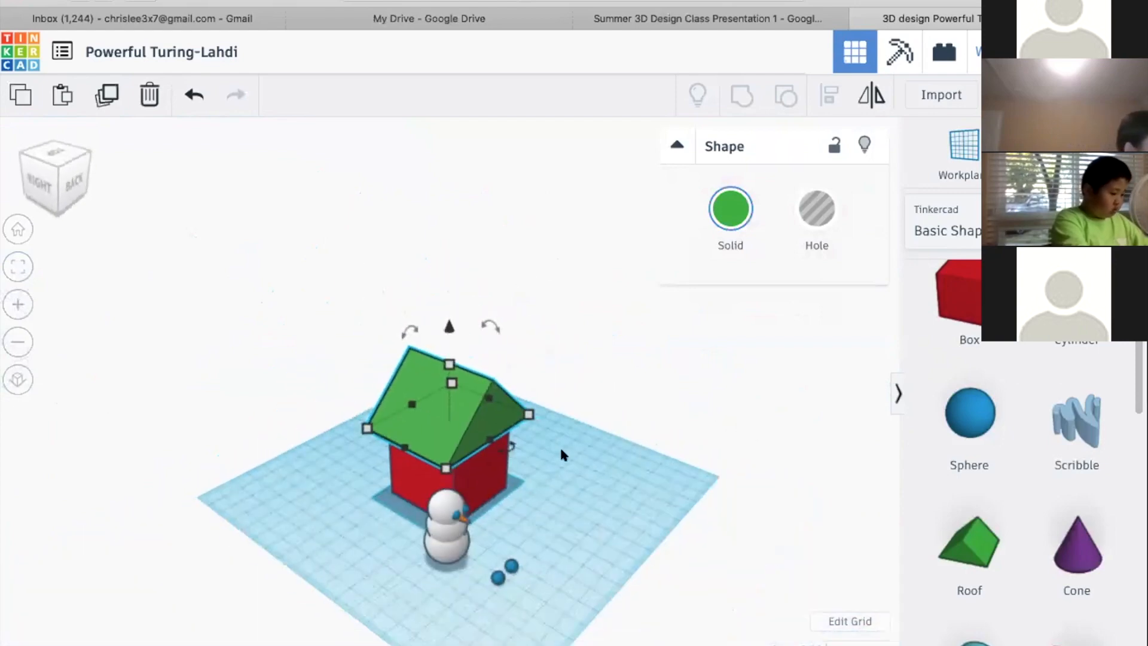
right_drag(596, 456, 321, 397)
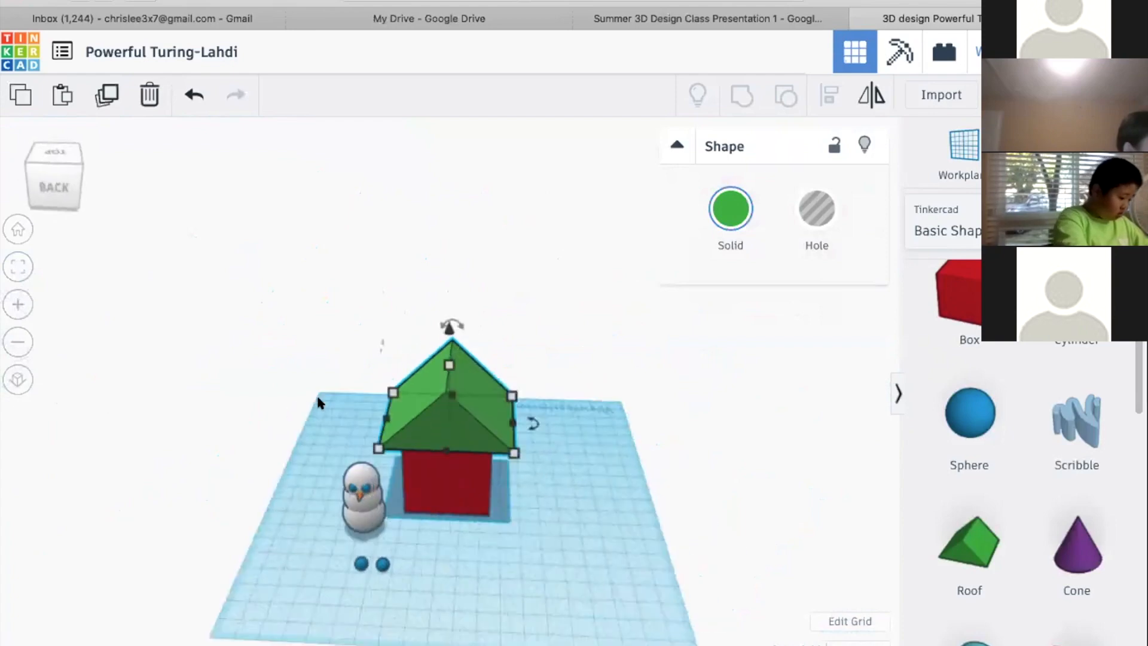
Reset to the home view, inspect the house from its front-left corner at different zoom levels, and deselect the roof
click(18, 231)
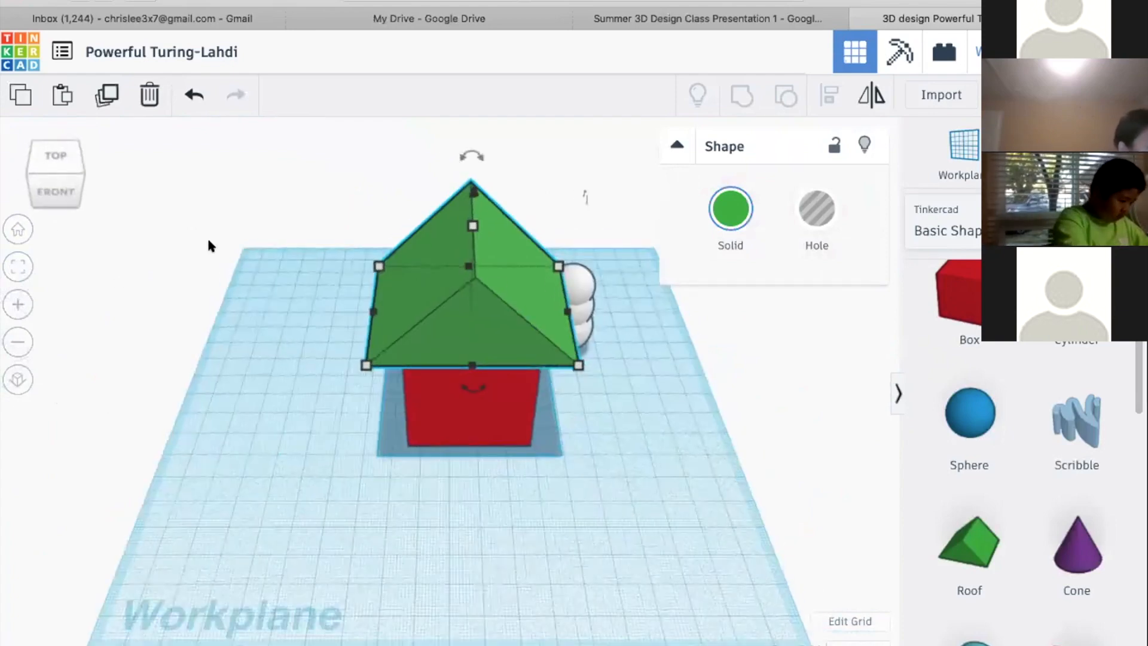
scroll(179, 267, up, 5)
right_drag(225, 291, 309, 358)
click(19, 329)
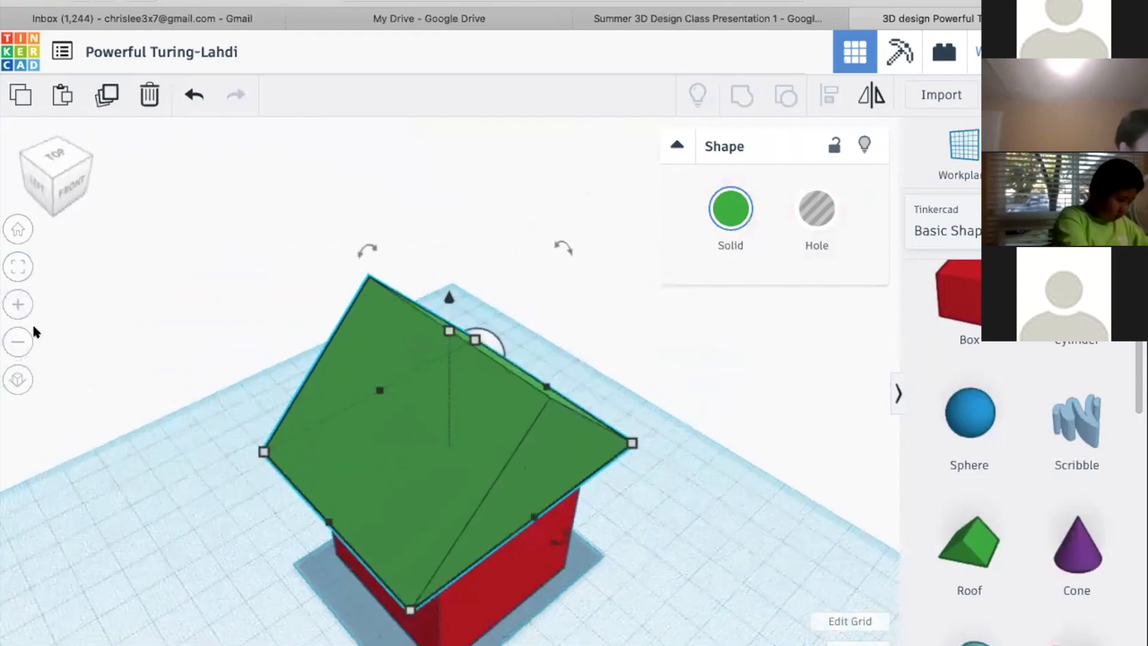
click(20, 329)
click(19, 309)
click(20, 338)
click(179, 374)
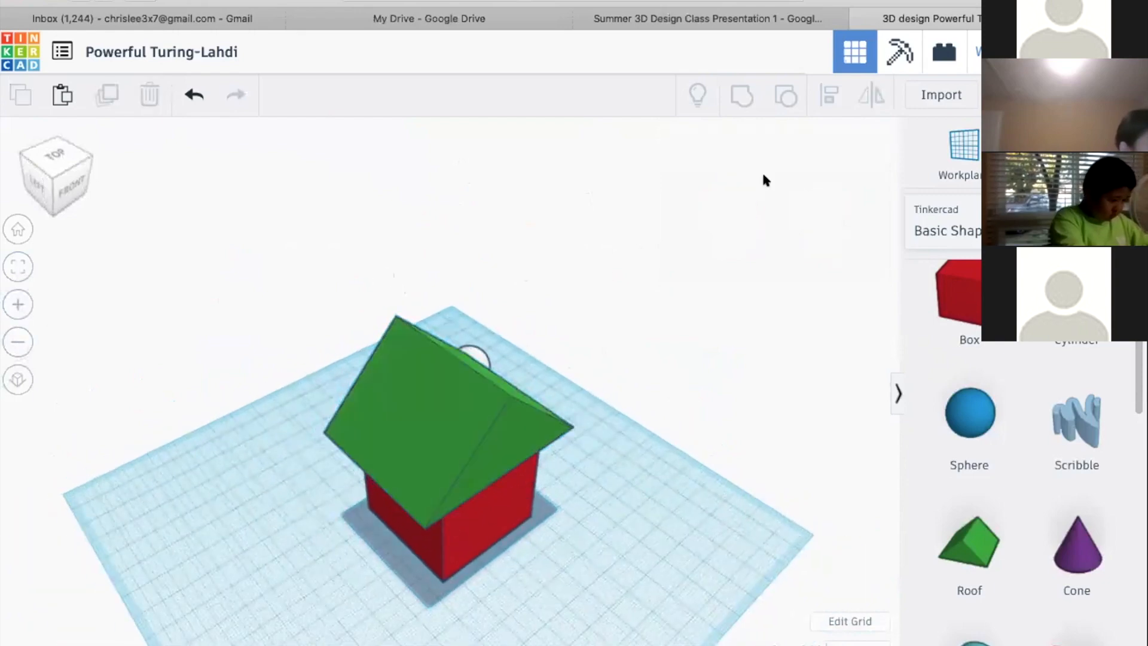
Switch to the class presentation and review the Moving Around slide and the Agenda slide
click(730, 18)
key(Left)
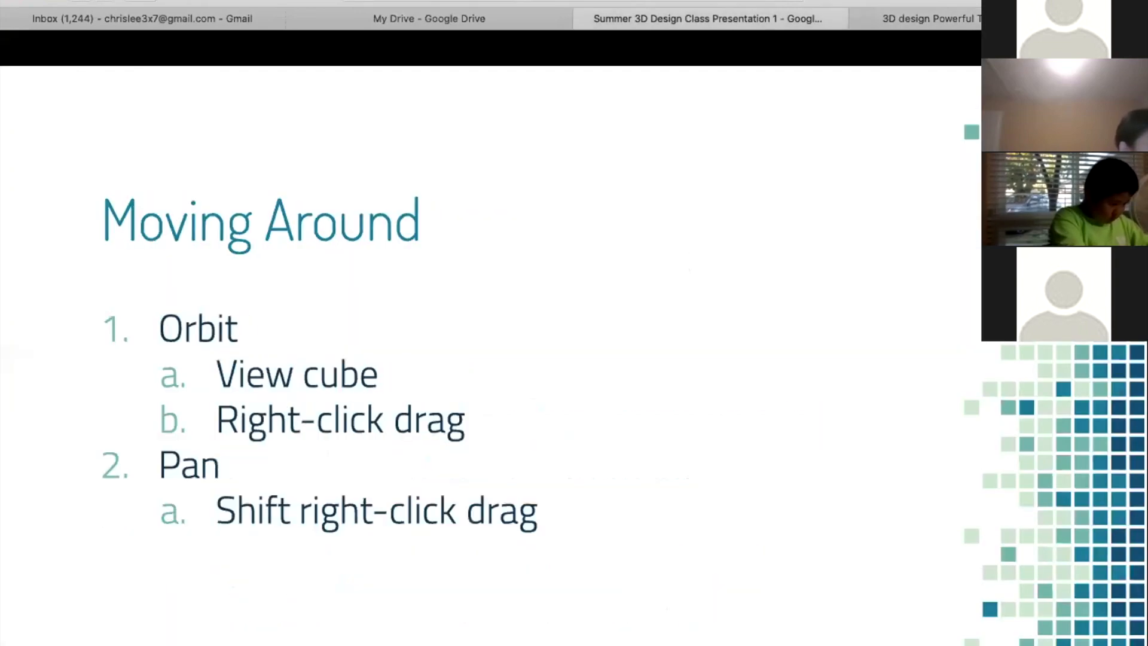
key(Right)
key(Right)
key(Left)
key(Left)
key(Left)
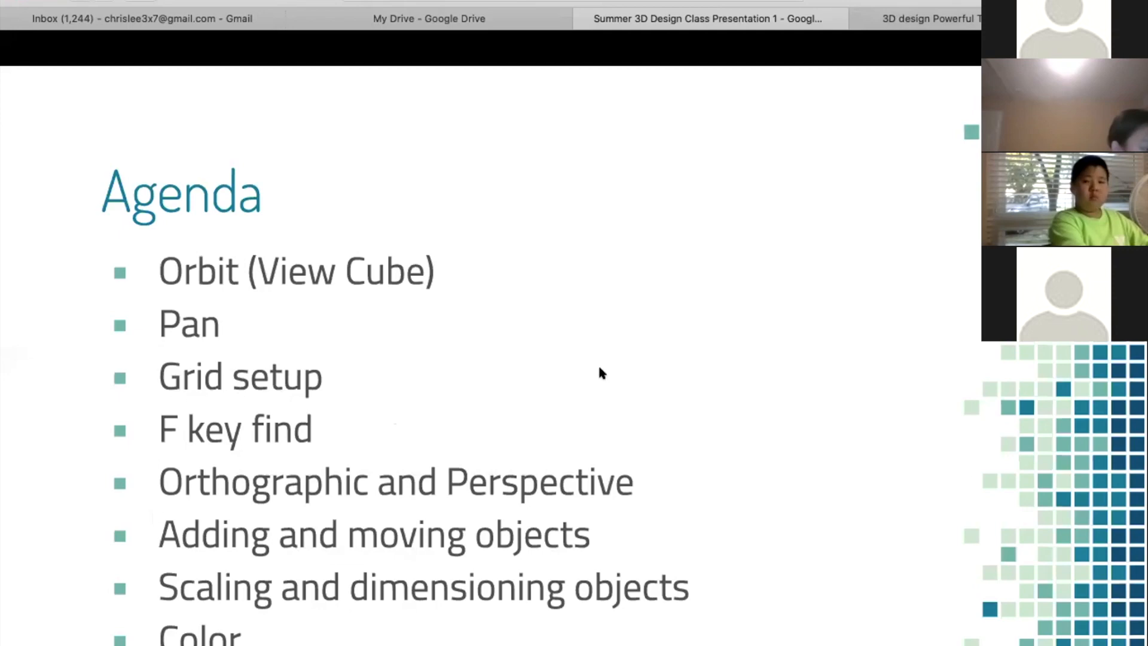
Switch to the 3D design and, viewing the house from behind, move one small blue sphere away from its neighbor
click(914, 13)
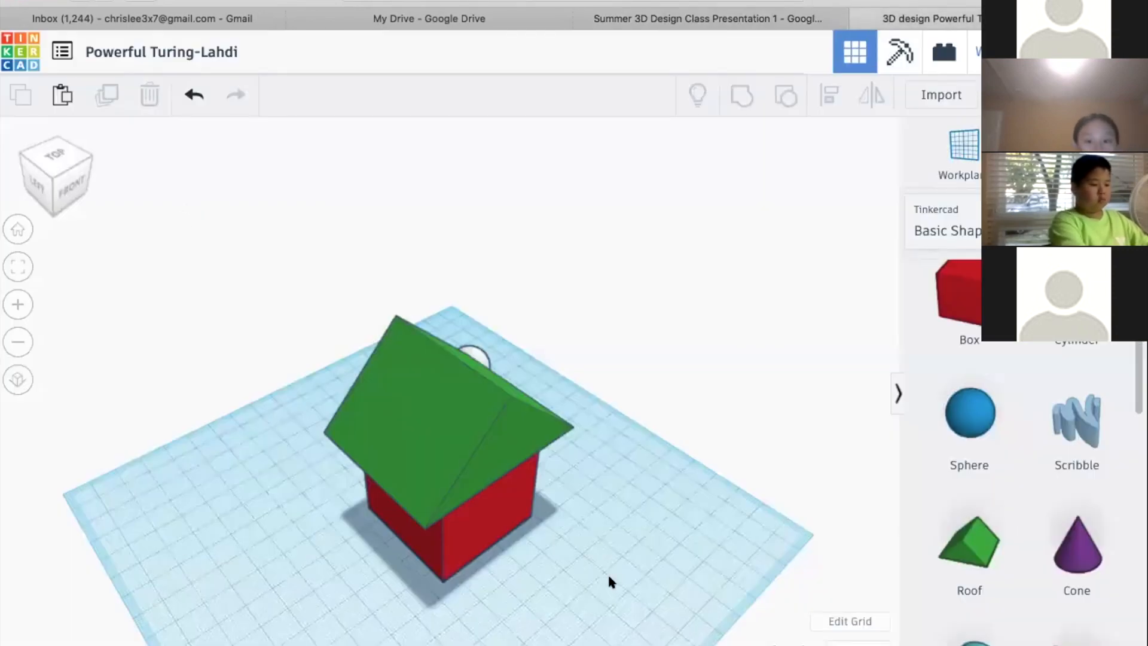
right_drag(478, 588, 639, 530)
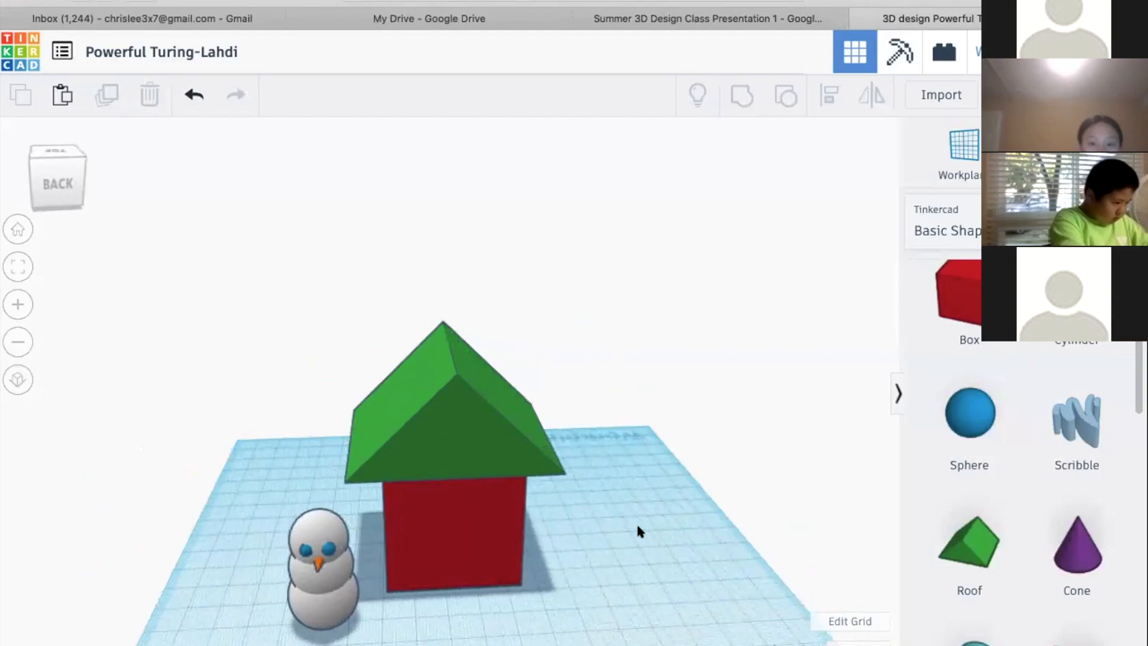
right_drag(567, 494, 469, 500)
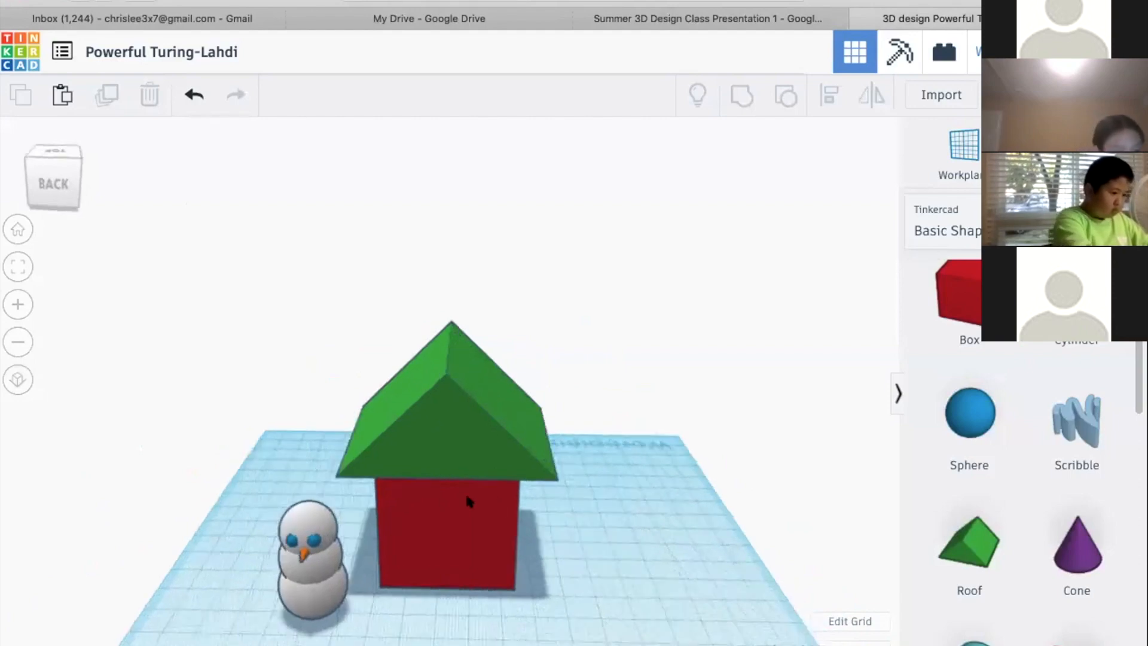
scroll(467, 498, down, 5)
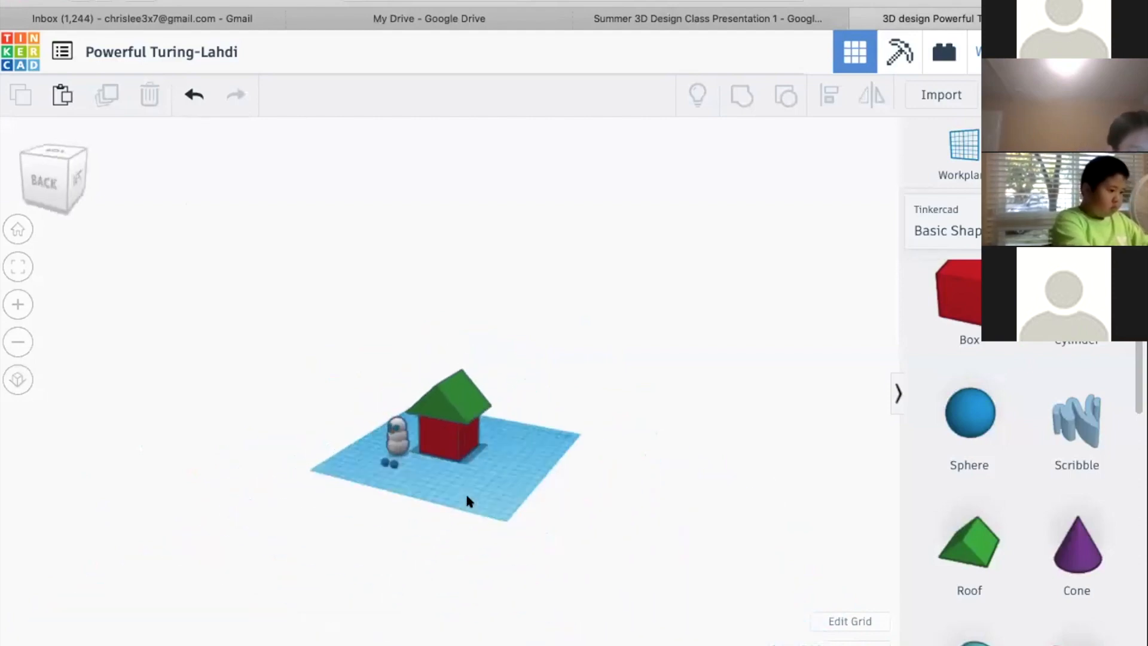
scroll(469, 501, up, 5)
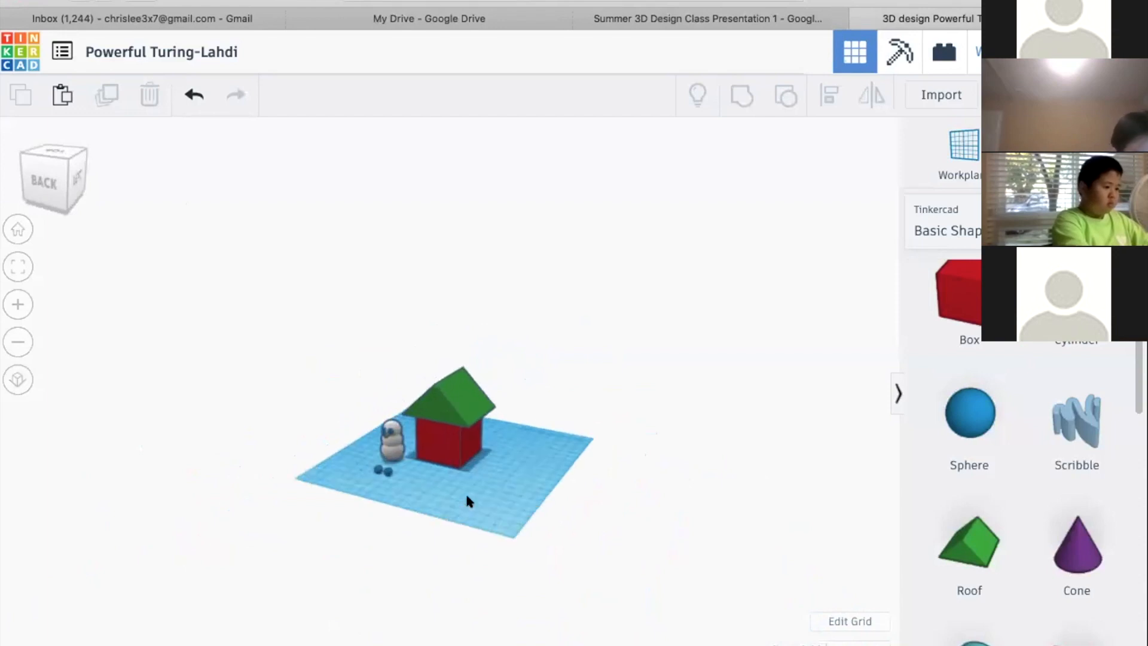
right_drag(509, 495, 469, 487)
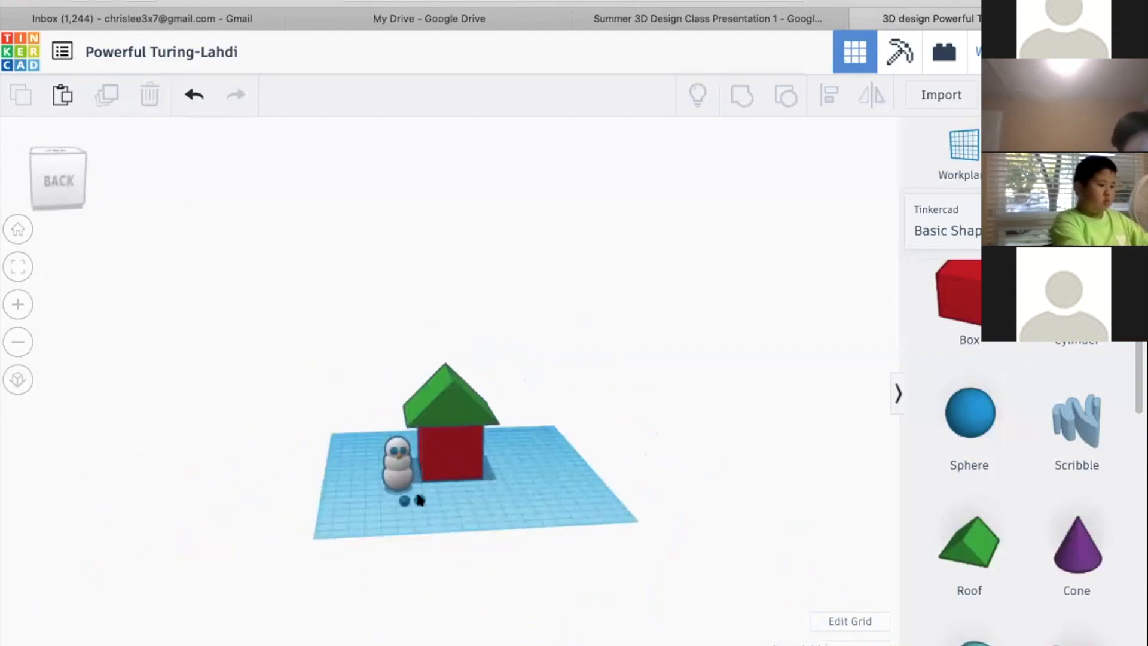
click(450, 489)
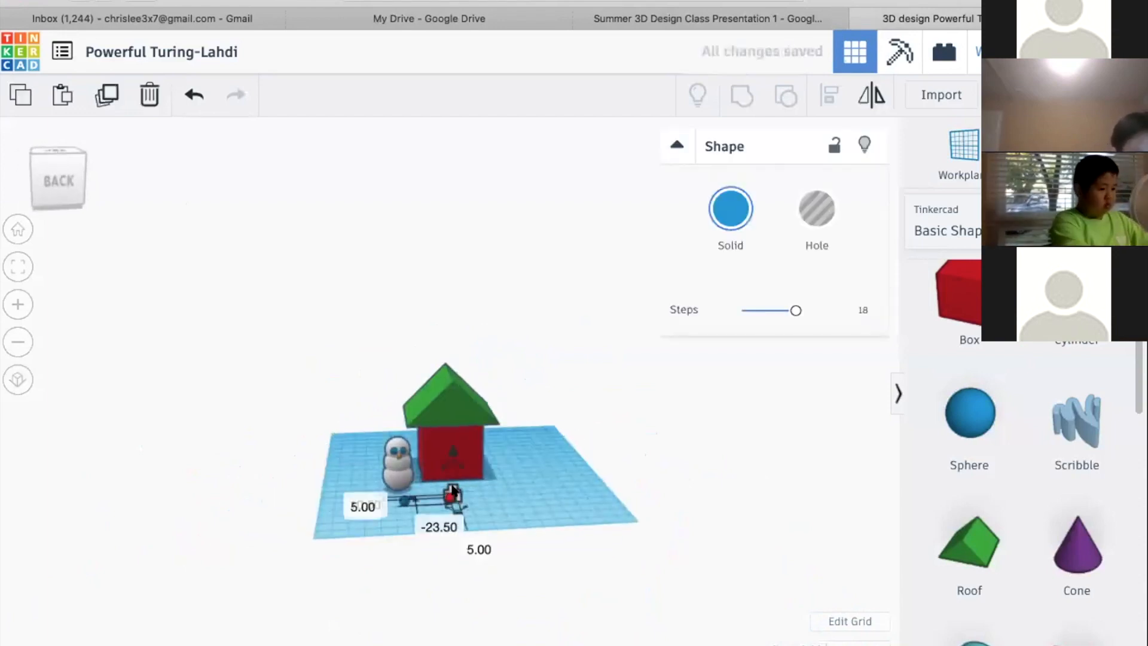
Focus on the blue sphere, spread the two small spheres apart in depth, and pull the snowman's bottom ball away
scroll(462, 526, up, 3)
key(f)
scroll(465, 528, down, 5)
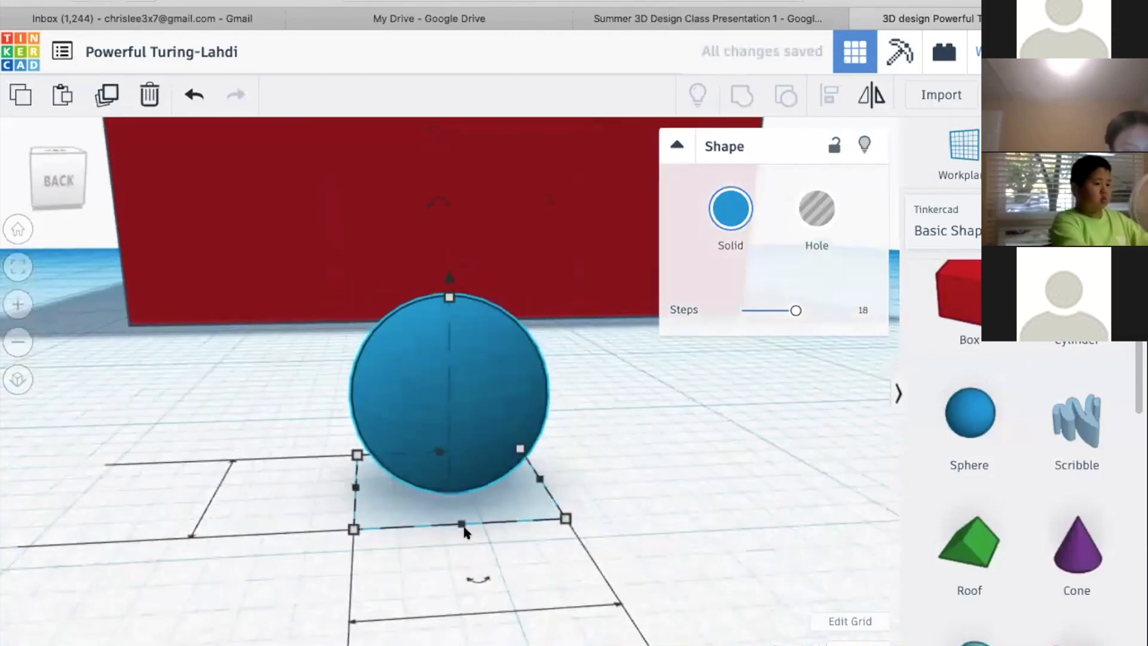
drag(425, 396, 95, 259)
scroll(120, 371, down, 3)
middle_drag(190, 401, 553, 347)
drag(393, 218, 736, 193)
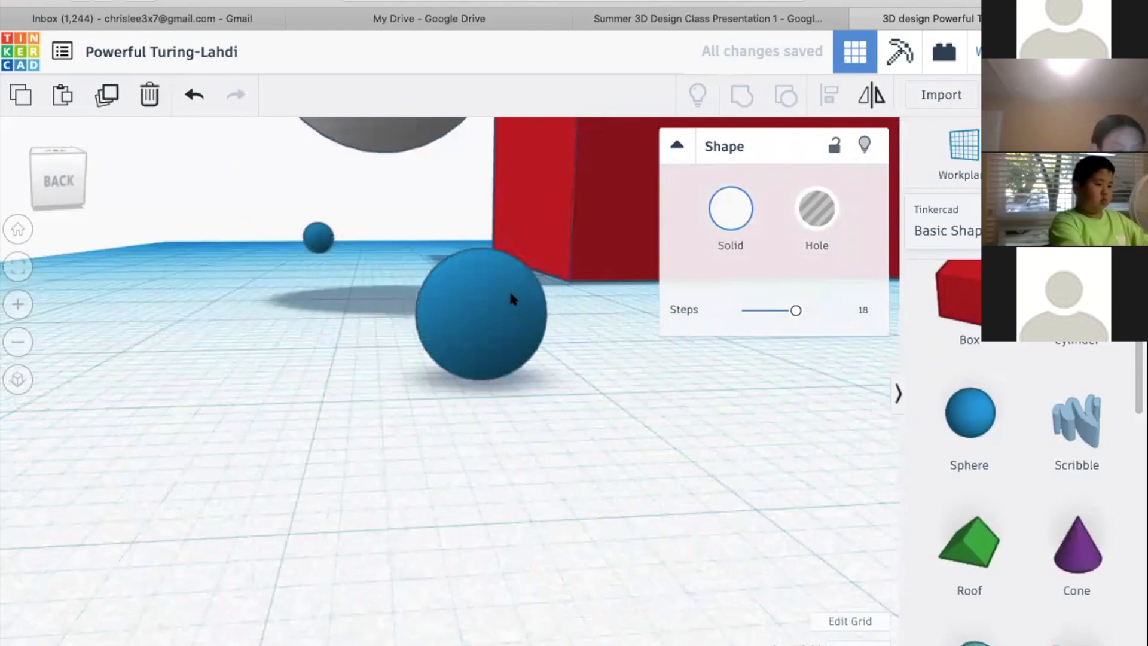
Switch to the flat orthographic view and look at the spheres straight from the back
scroll(510, 294, down, 5)
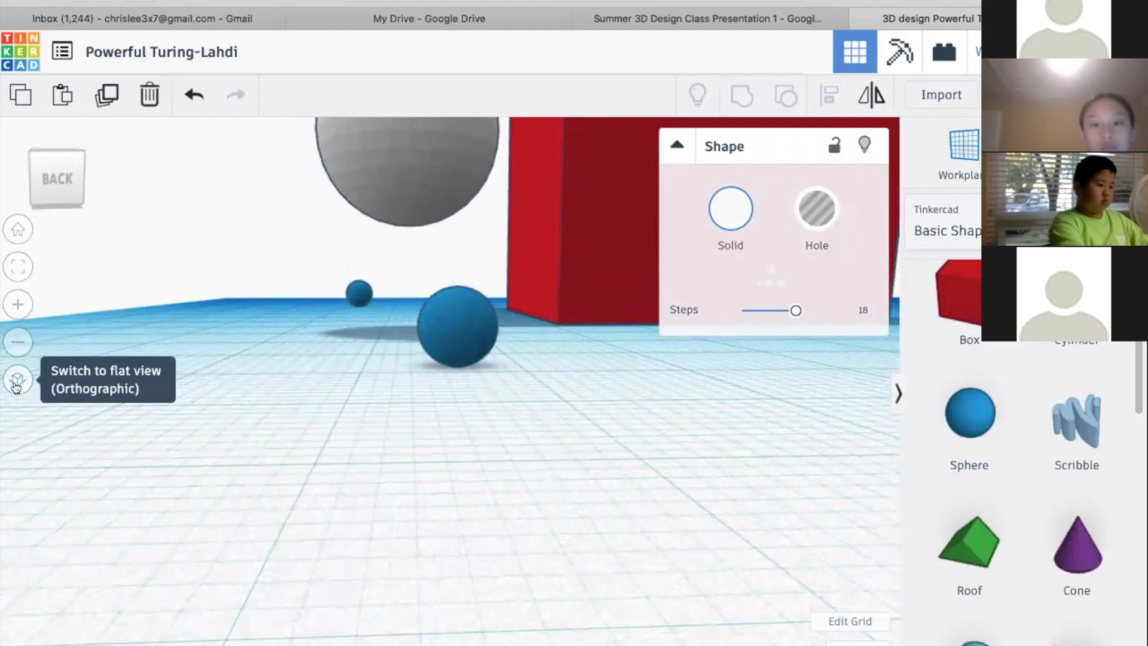
mouse_move(249, 441)
right_down()
mouse_move(250, 409)
mouse_move(239, 424)
right_up()
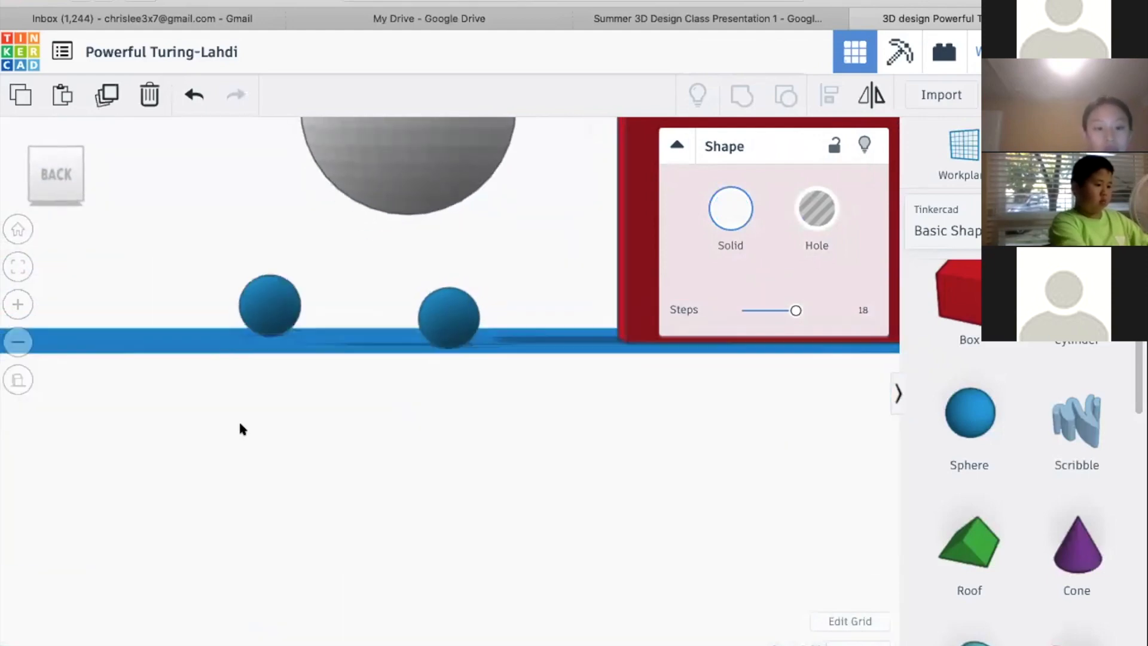
click(53, 175)
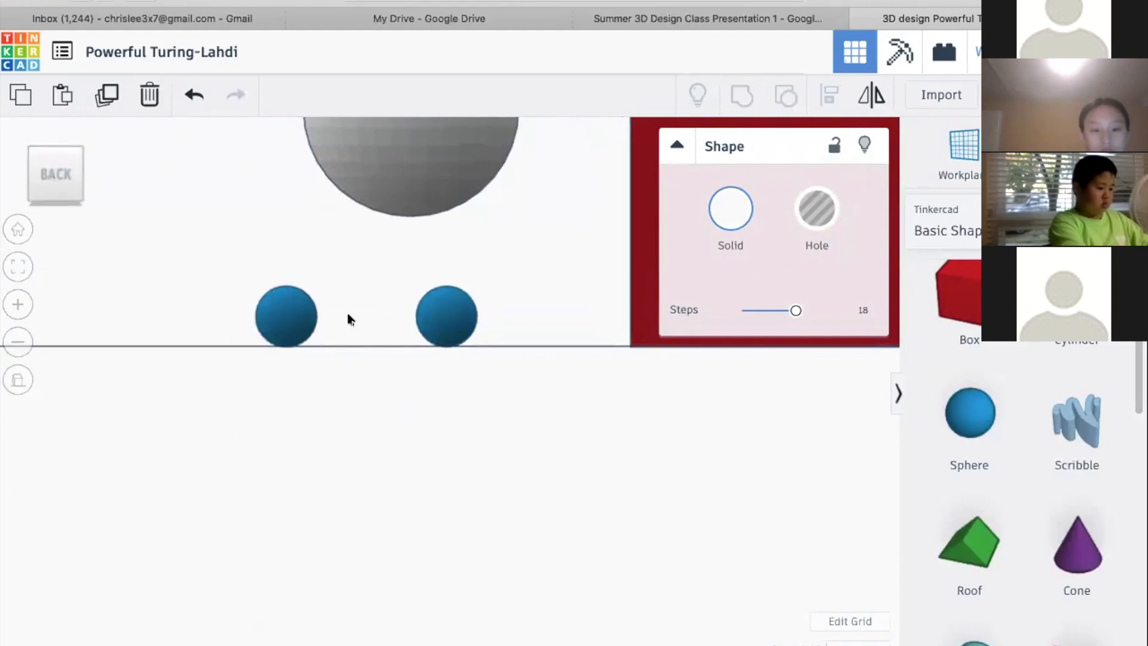
Select the two small blue spheres alternately to compare their apparent sizes in the flat back view
click(440, 323)
click(281, 318)
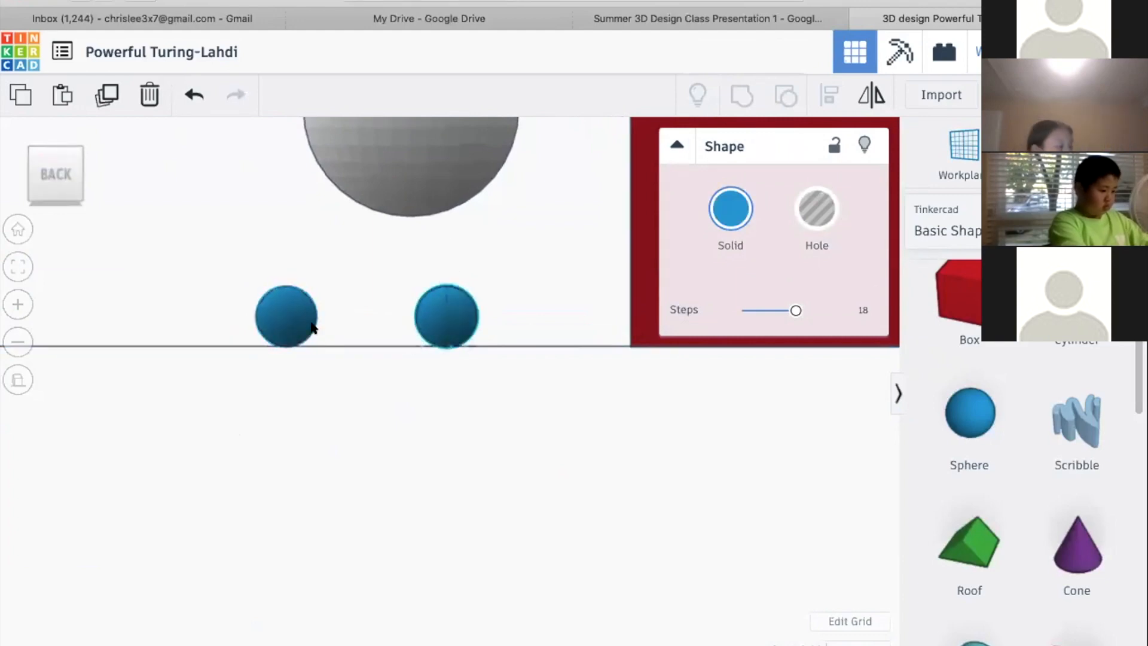
click(451, 322)
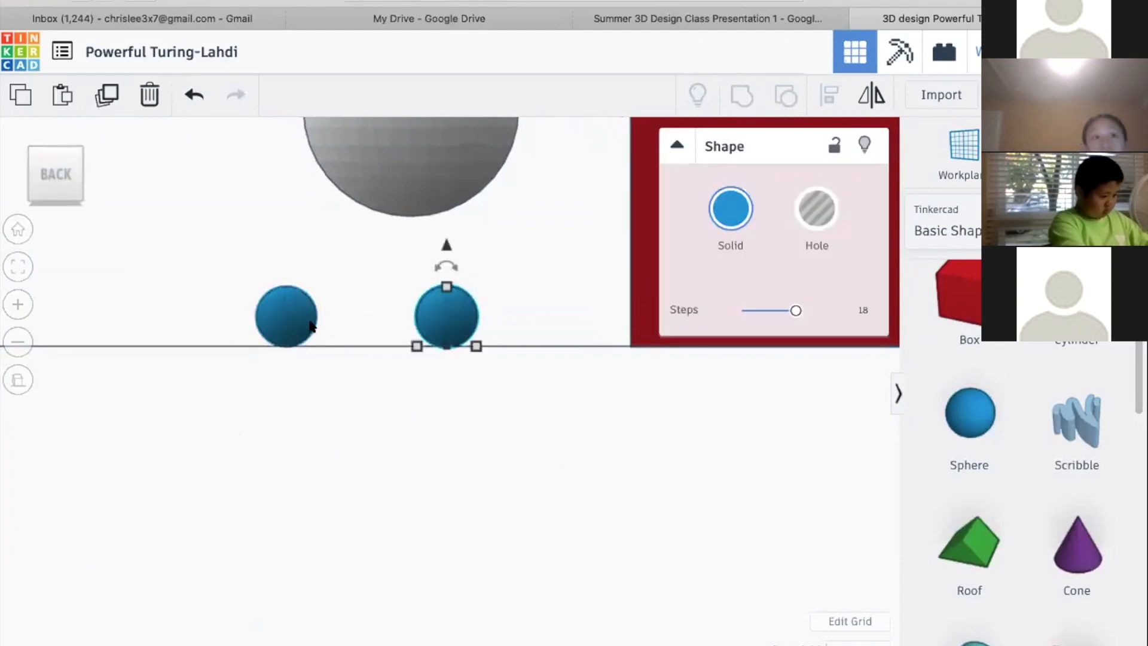
click(285, 316)
click(459, 322)
click(263, 316)
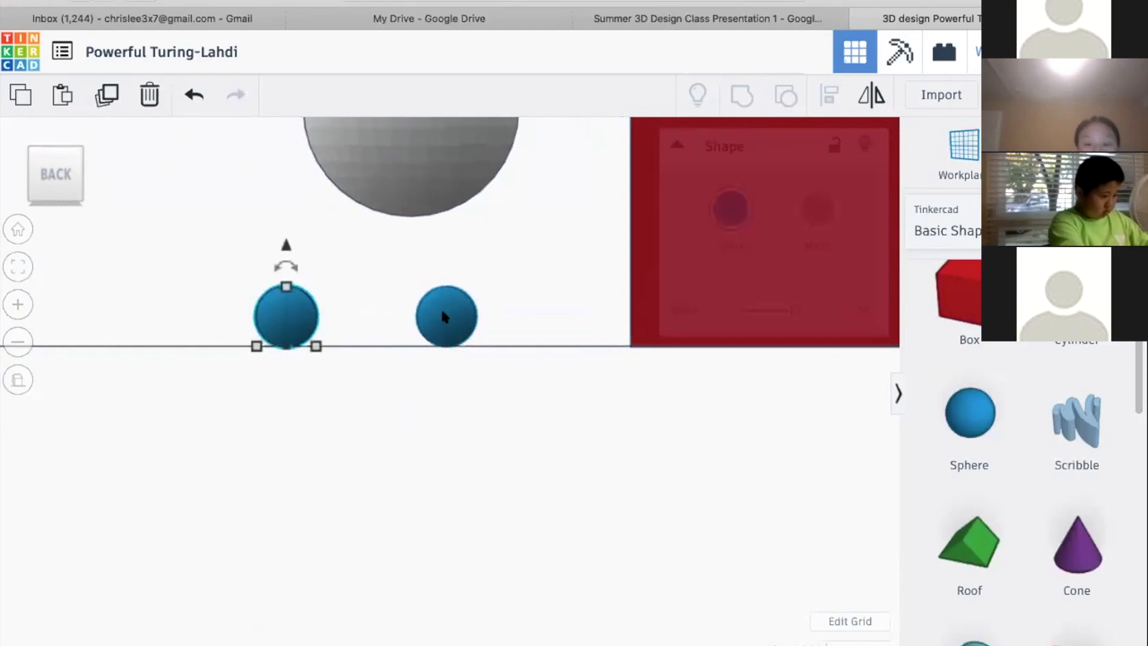
click(438, 312)
click(290, 313)
click(432, 314)
click(297, 309)
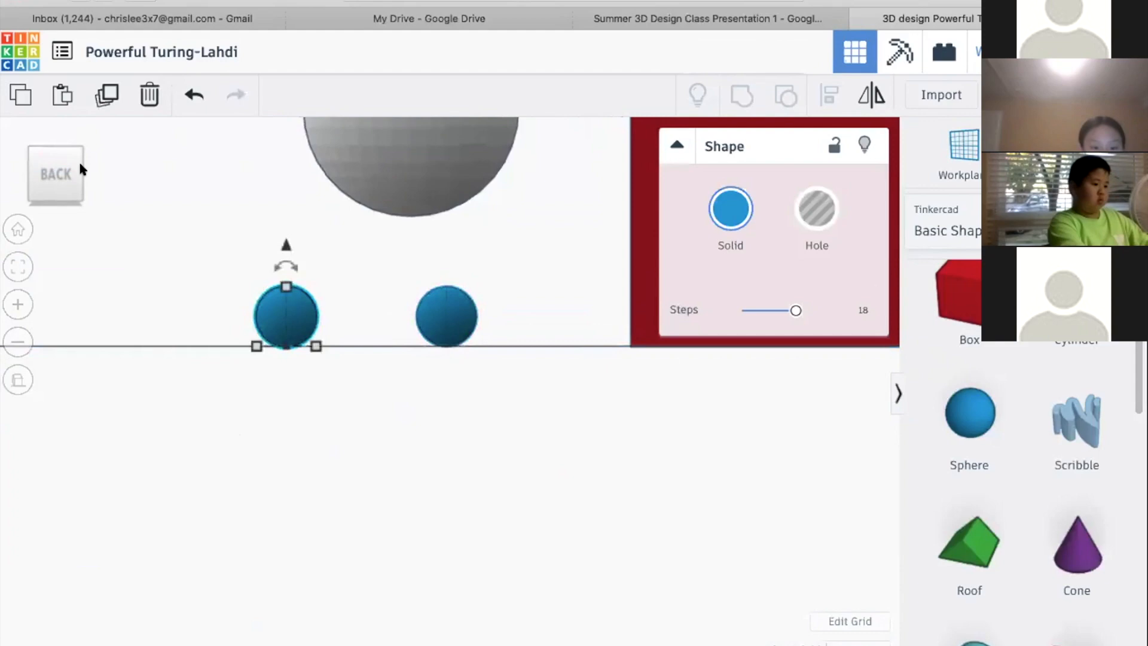
Orbit around the spheres to inspect their actual depth positions, and return to the straight back view
click(66, 172)
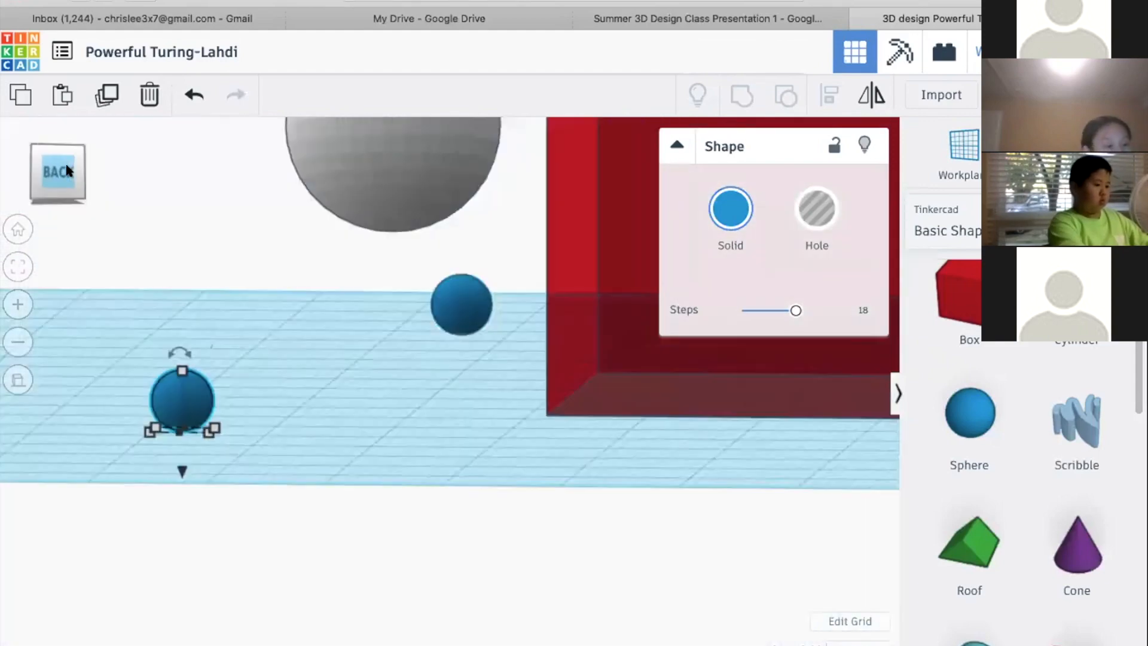
drag(67, 170, 79, 181)
scroll(205, 204, down, 4)
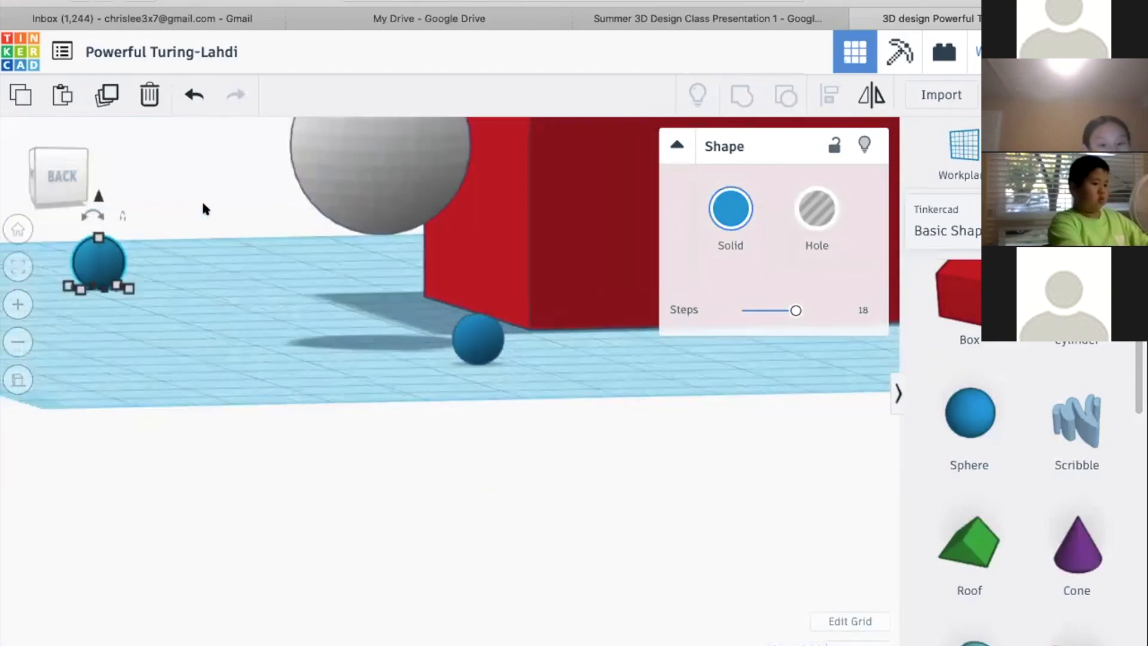
scroll(391, 368, down, 4)
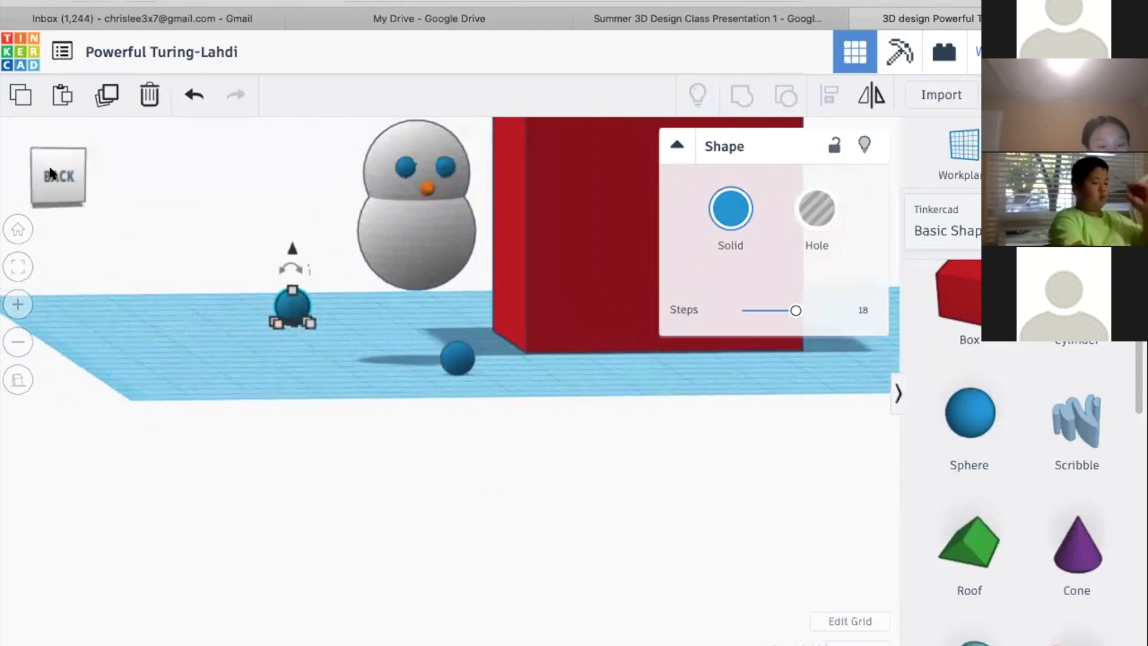
click(52, 174)
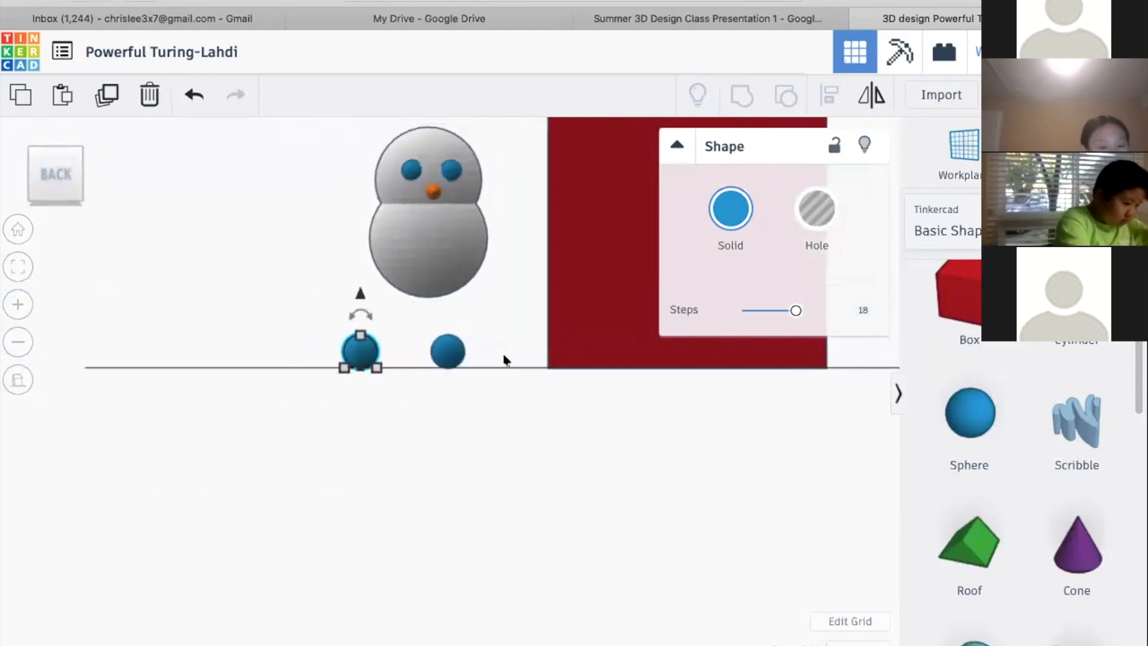
Select the snowman's head, upper body, eyes and nose together, move them 40 mm sideways in front of the red house wall, and deselect
right_drag(520, 370, 308, 228)
middle_drag(512, 338, 393, 443)
drag(243, 330, 367, 448)
drag(318, 400, 486, 458)
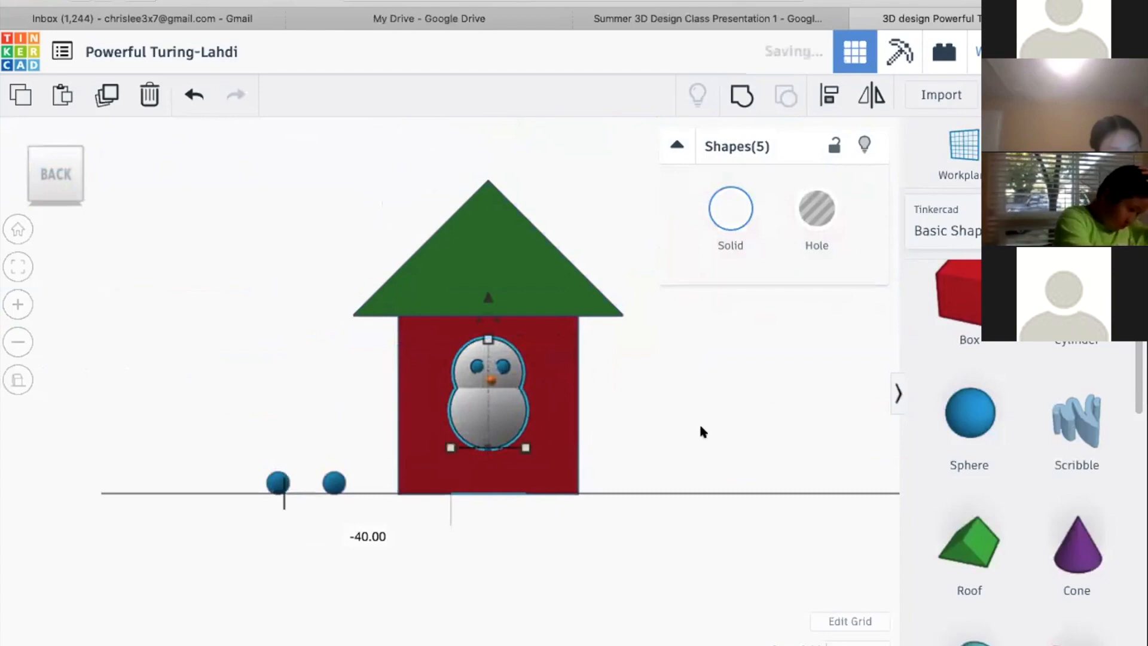
click(700, 427)
Toggle between the perspective and orthographic views, straight from the back and at an angle, to compare how the house is displayed
click(15, 378)
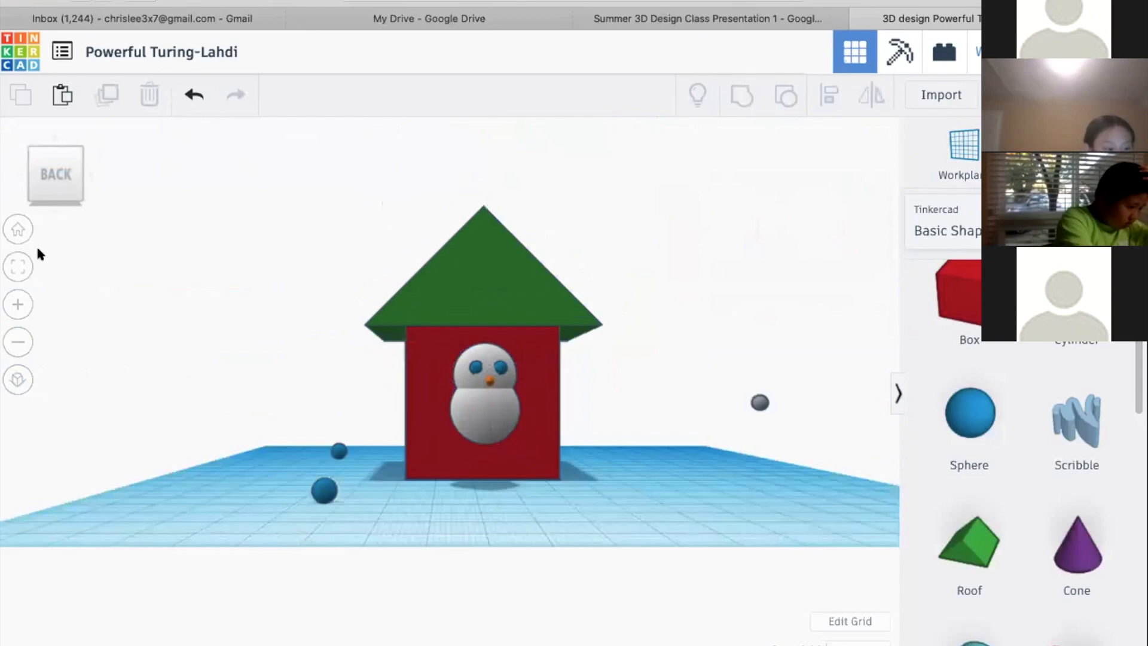
click(18, 379)
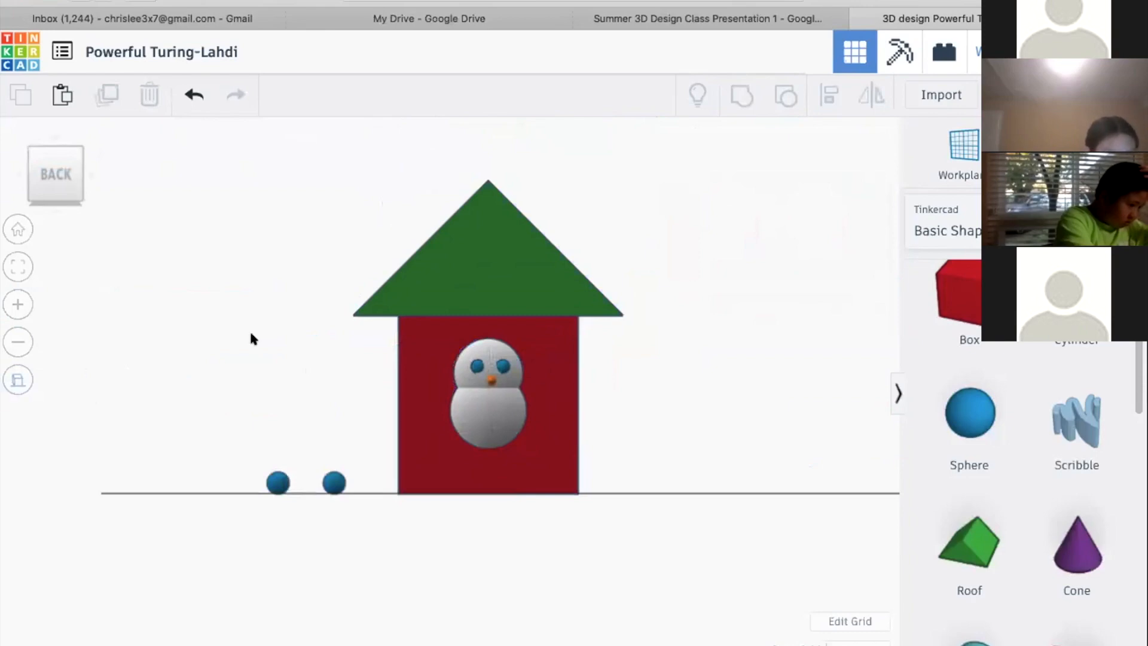
click(67, 174)
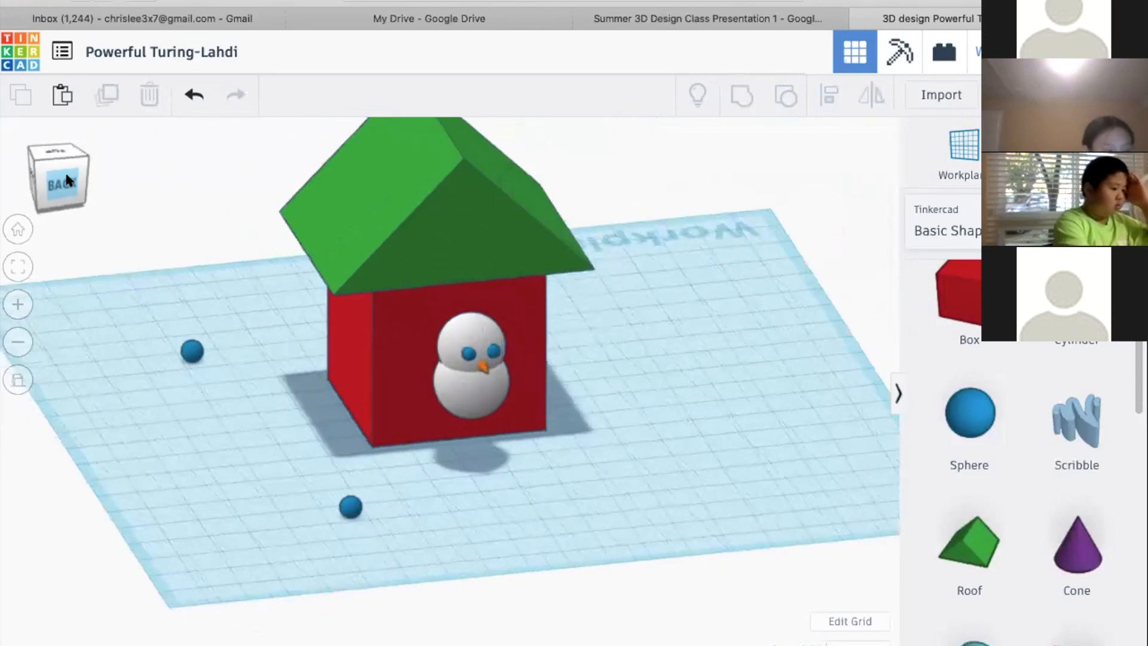
click(18, 380)
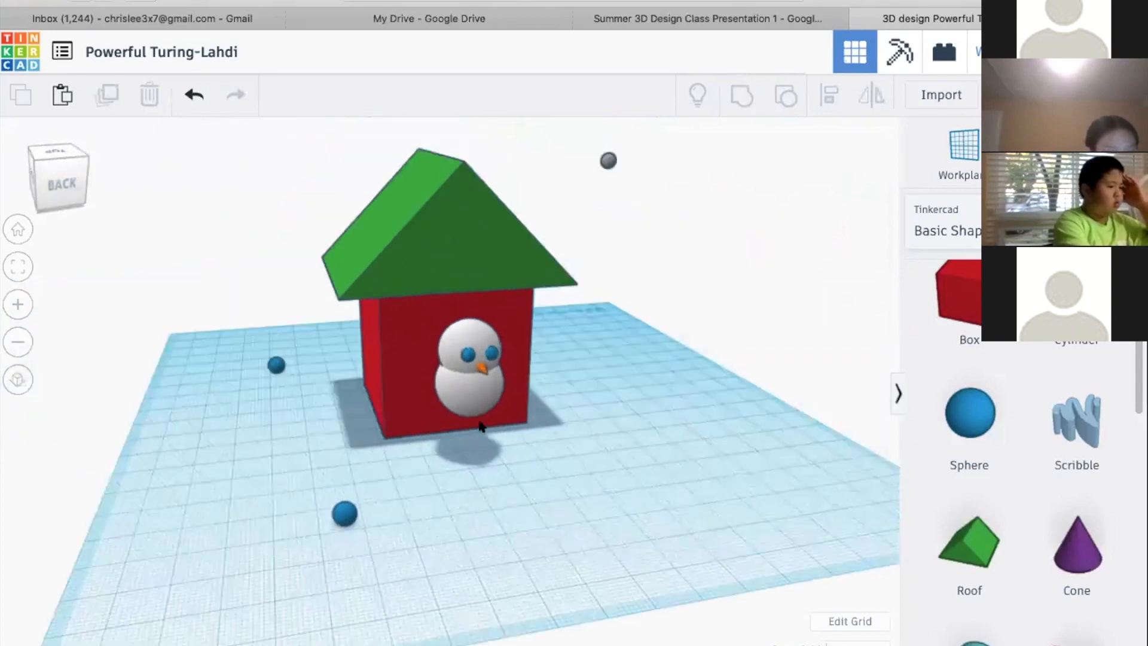
right_drag(626, 404, 425, 396)
right_drag(568, 468, 619, 439)
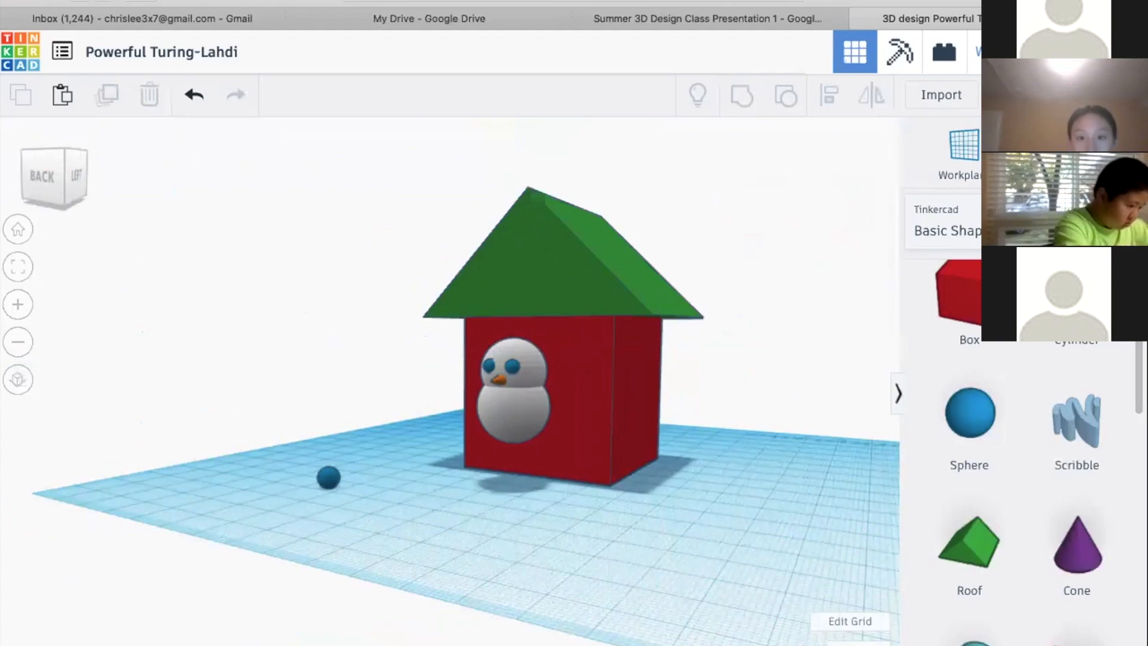
Check the Agenda slide in the class presentation and return to the 3D design
click(724, 17)
key(Right)
key(Left)
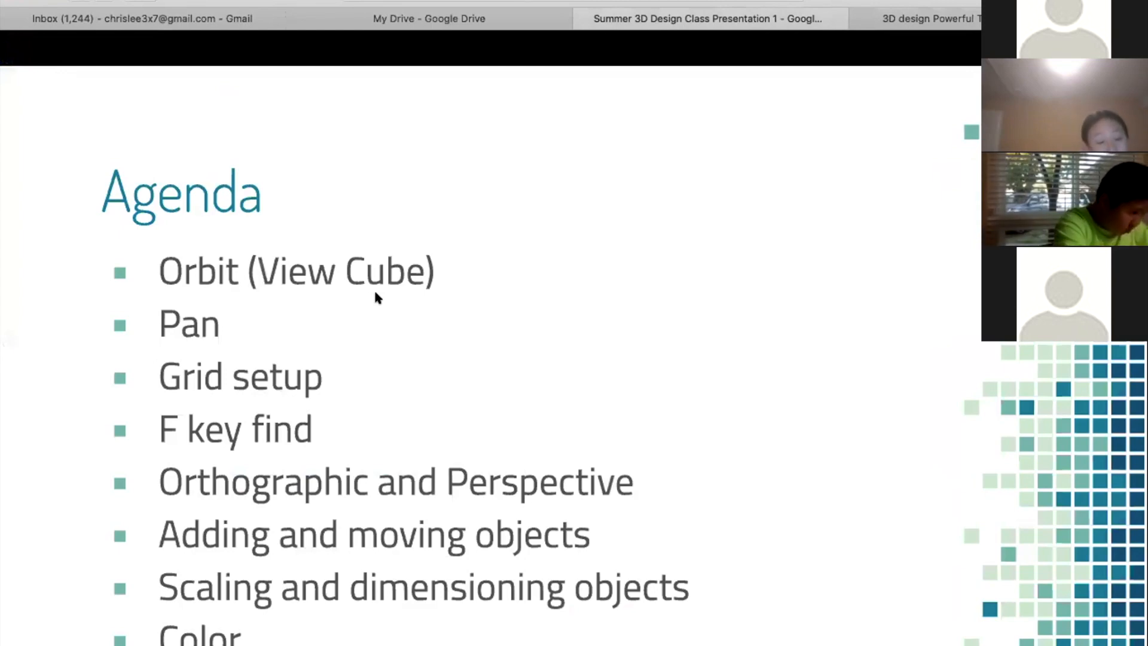
click(967, 25)
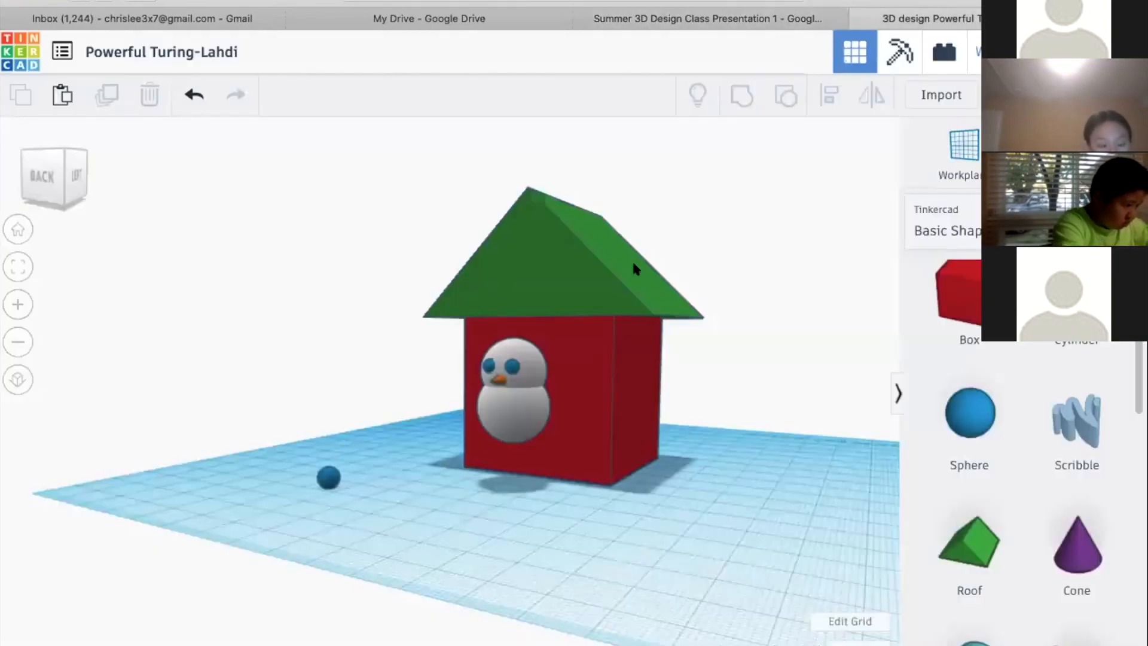
Change the roof's color to the light green preset and deselect it
right_drag(639, 424, 680, 407)
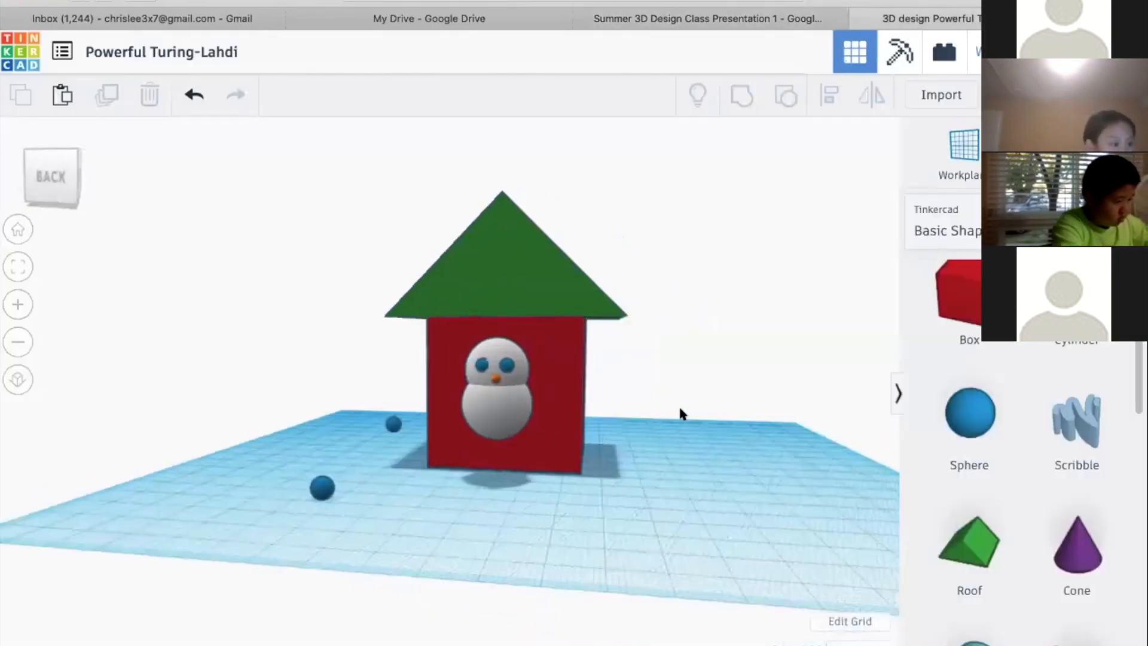
click(480, 284)
right_drag(192, 276, 598, 227)
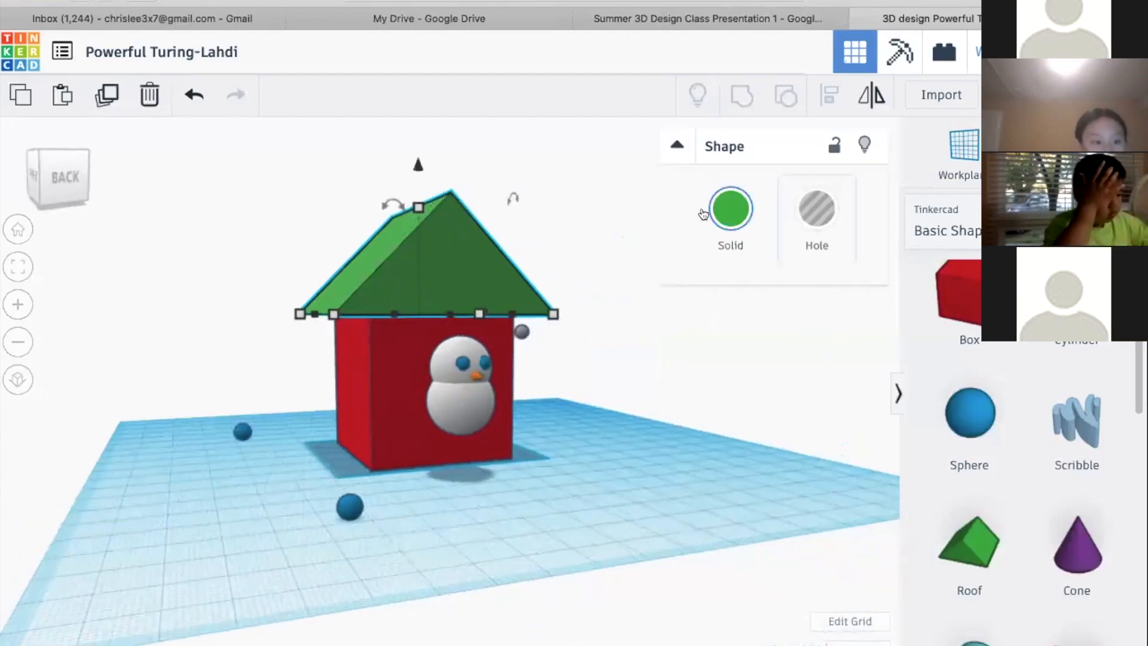
click(730, 220)
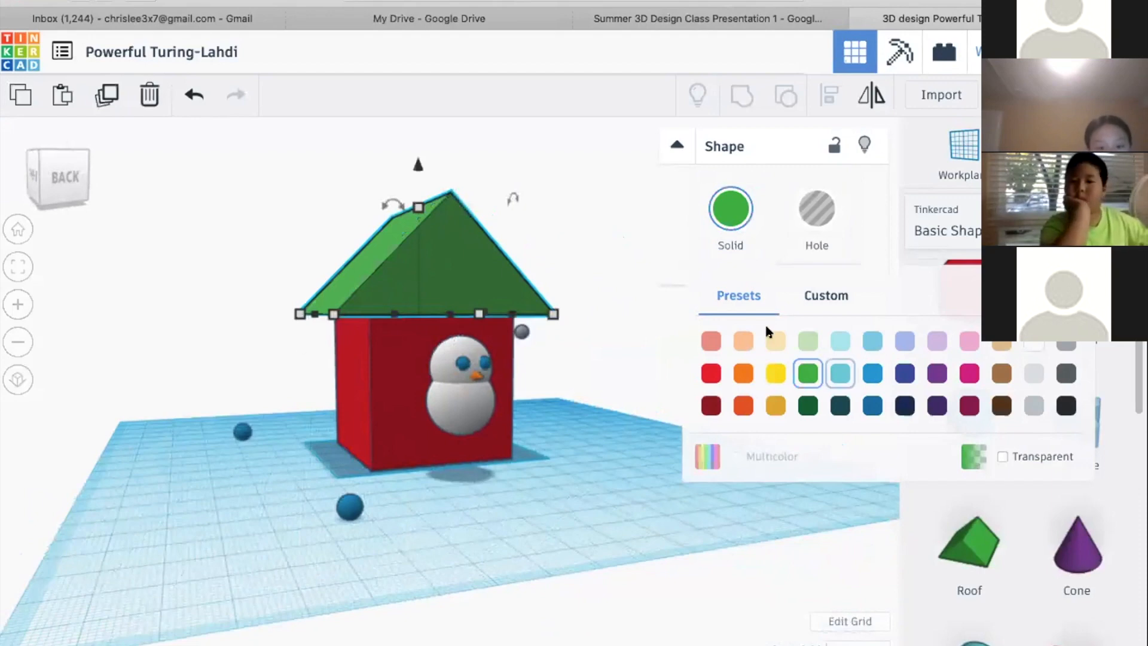
click(808, 339)
click(821, 320)
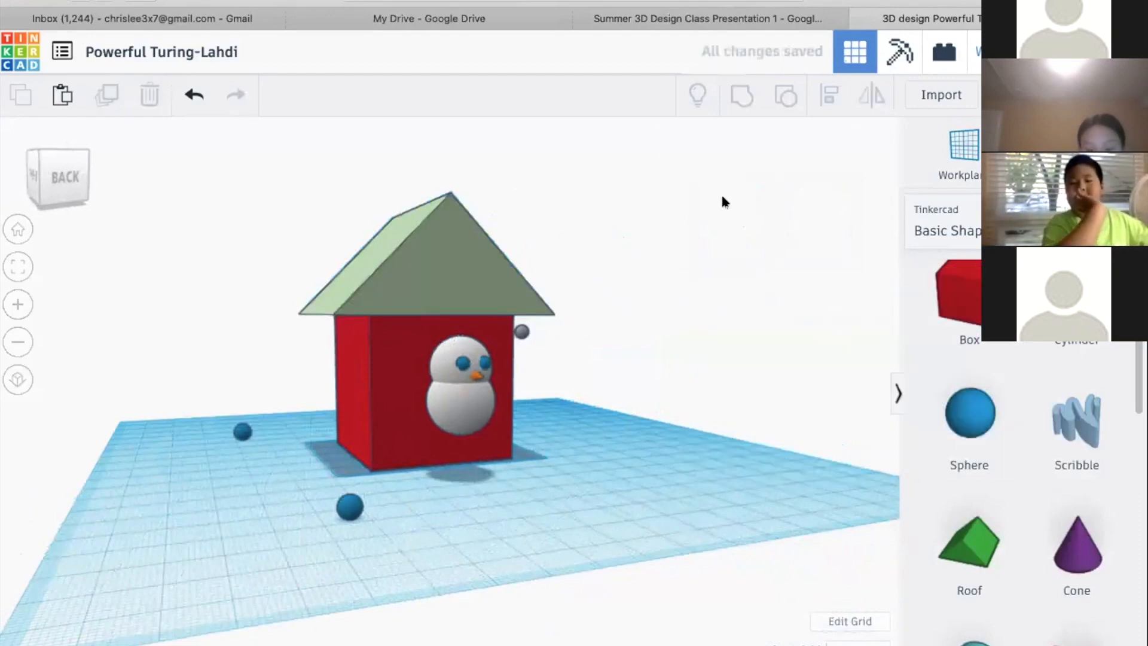
Change the roof's color to the pale yellow preset and select the red house body
click(418, 269)
click(731, 208)
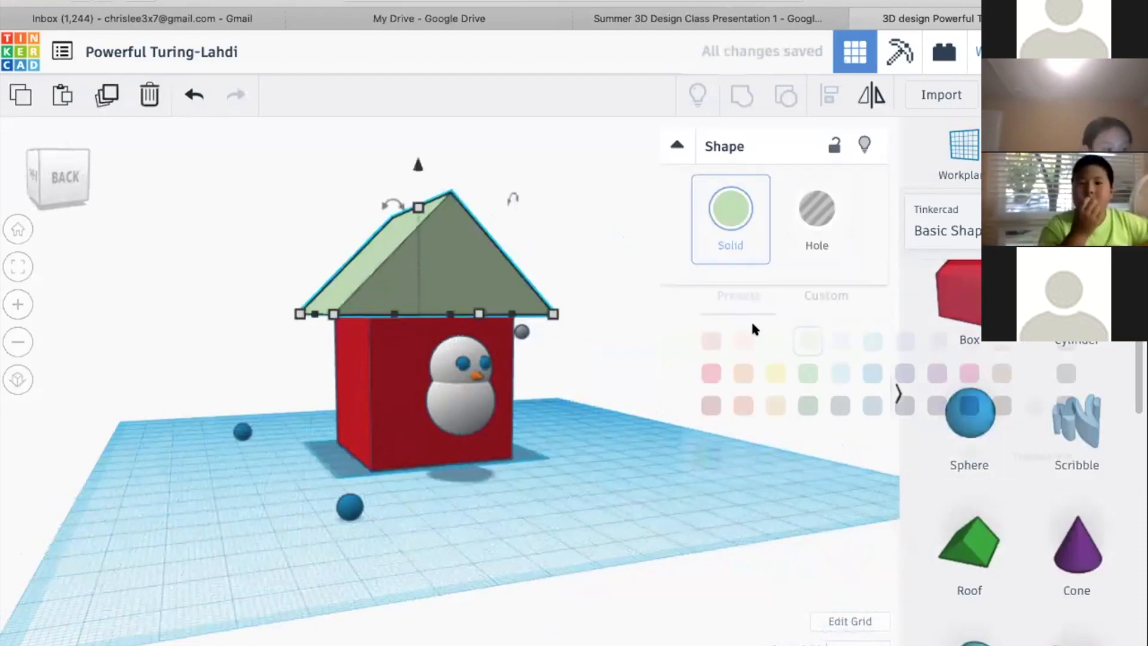
click(776, 342)
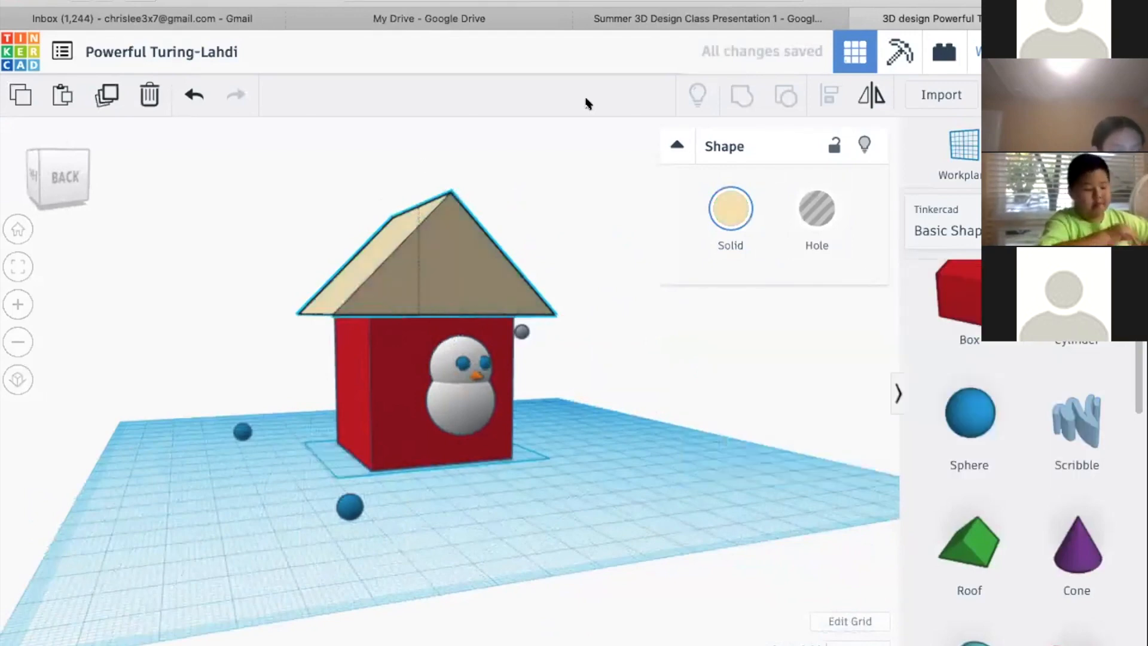
click(349, 331)
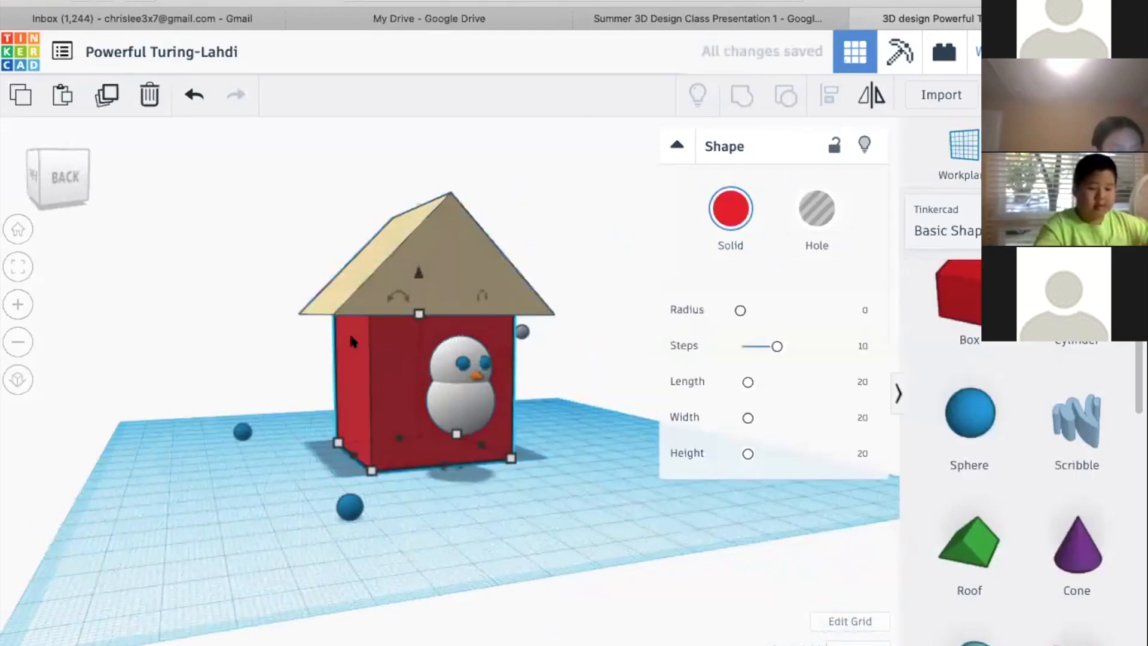
Add the roof to the selected house body and change both shapes to the light orange preset color
shift+click(396, 242)
click(730, 208)
click(743, 339)
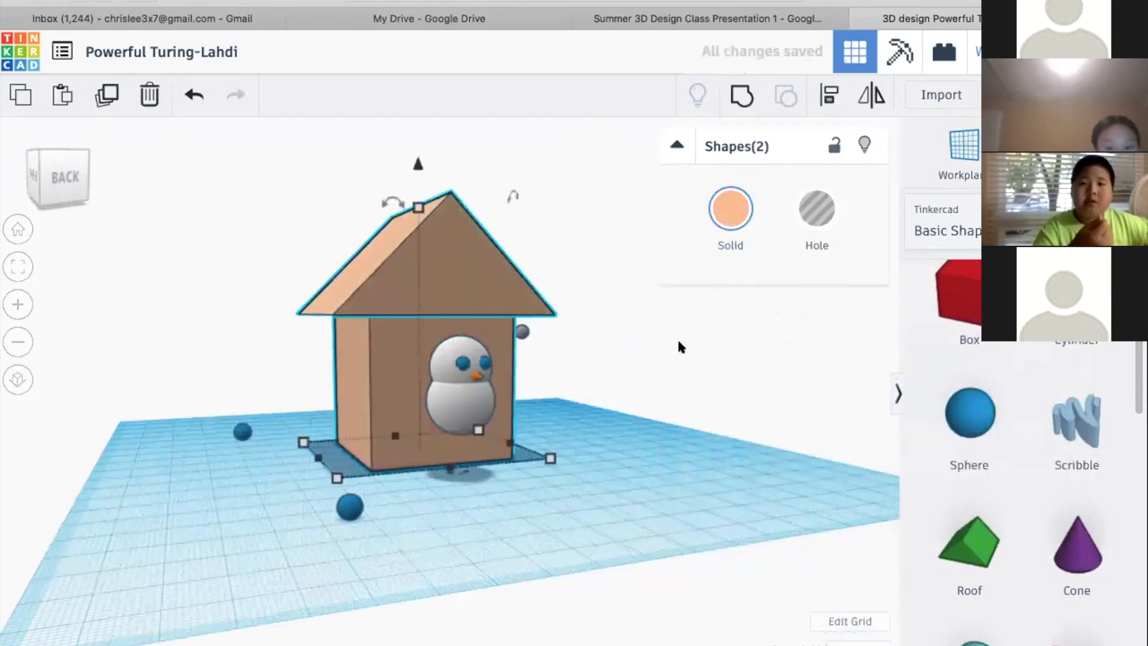
Give the selected roof and house body a custom muted pink color with hex value db868d
right_drag(667, 342, 720, 315)
click(731, 208)
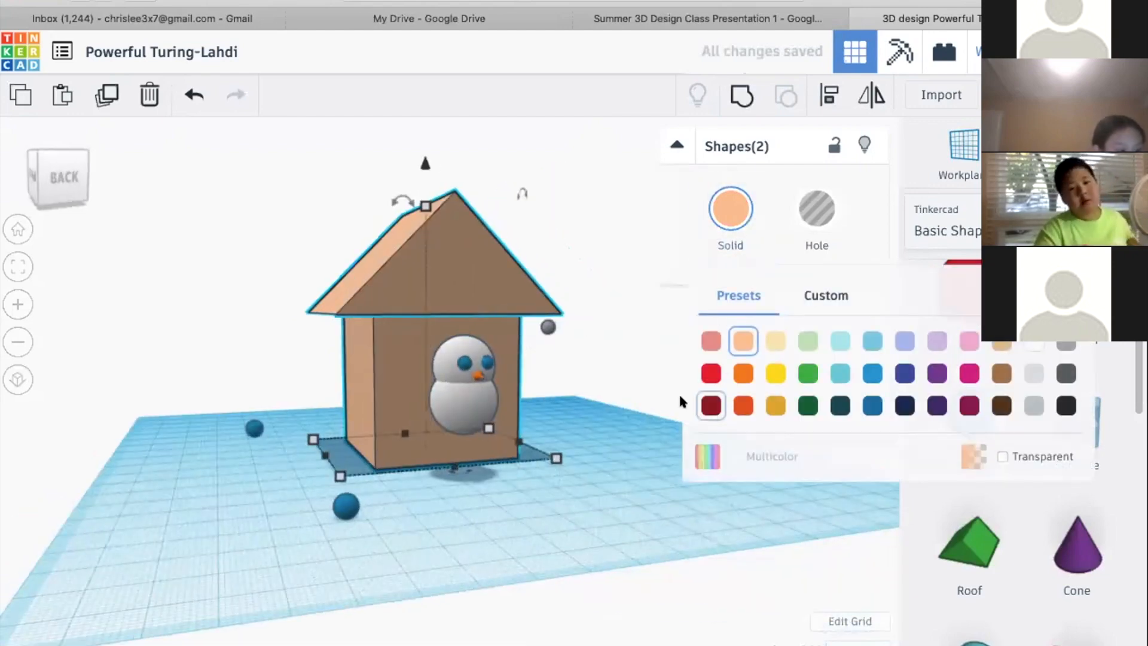
click(829, 299)
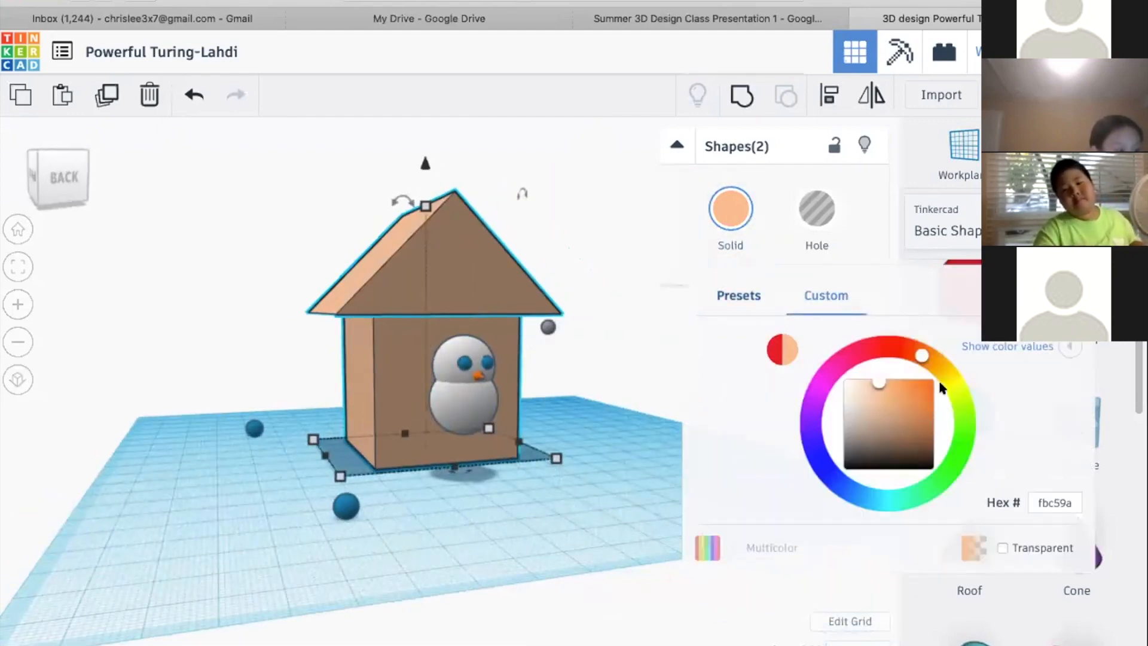
scroll(1015, 371, down, 1)
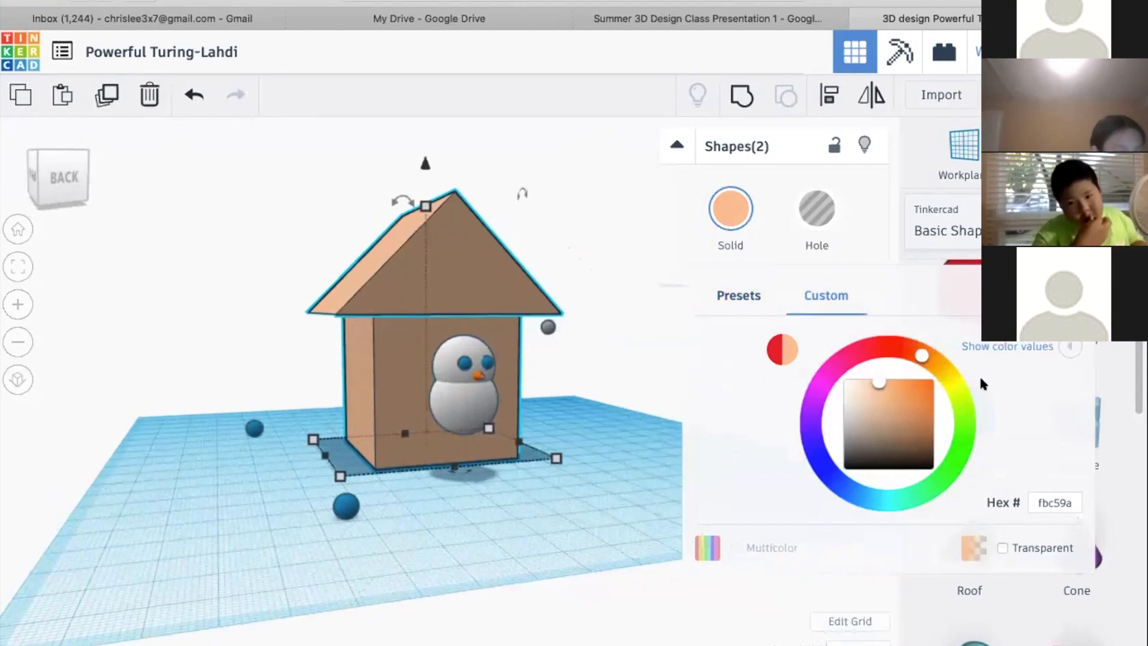
drag(929, 354, 881, 347)
drag(917, 387, 879, 392)
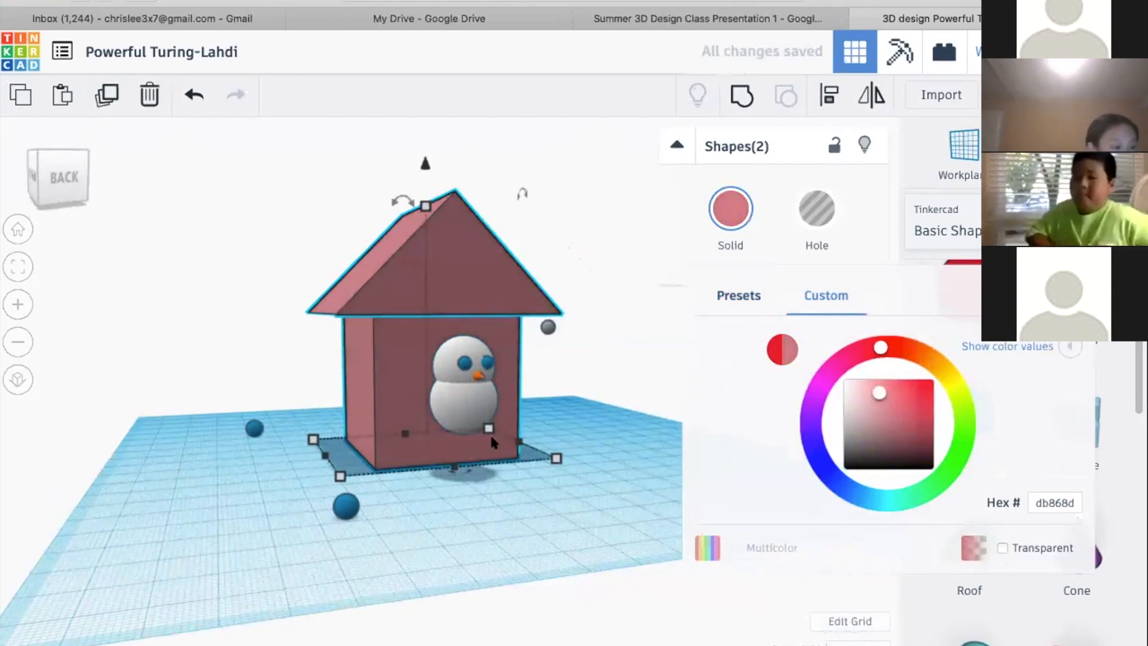
Make the selected roof and house body transparent
right_drag(550, 400, 508, 383)
click(727, 227)
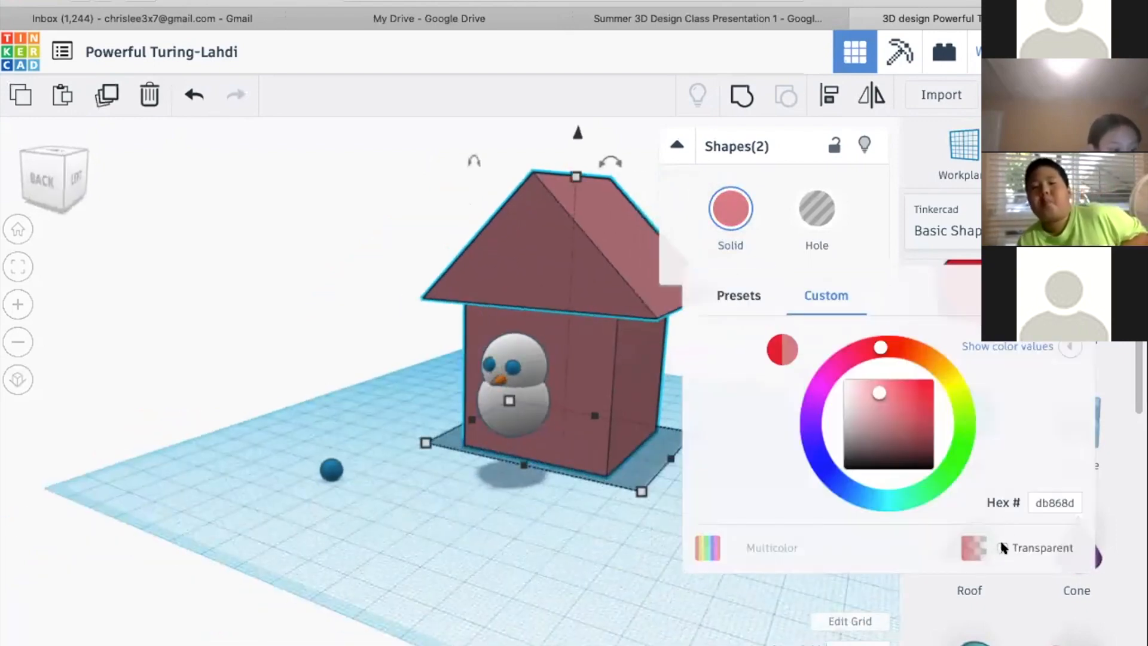
click(758, 302)
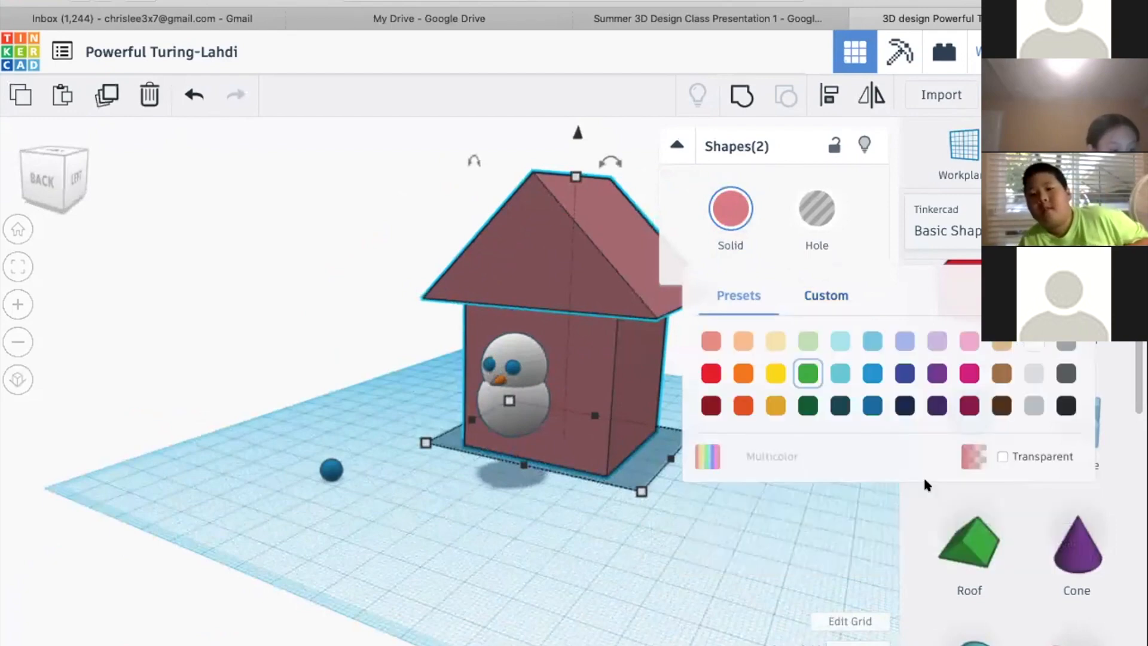
click(1002, 456)
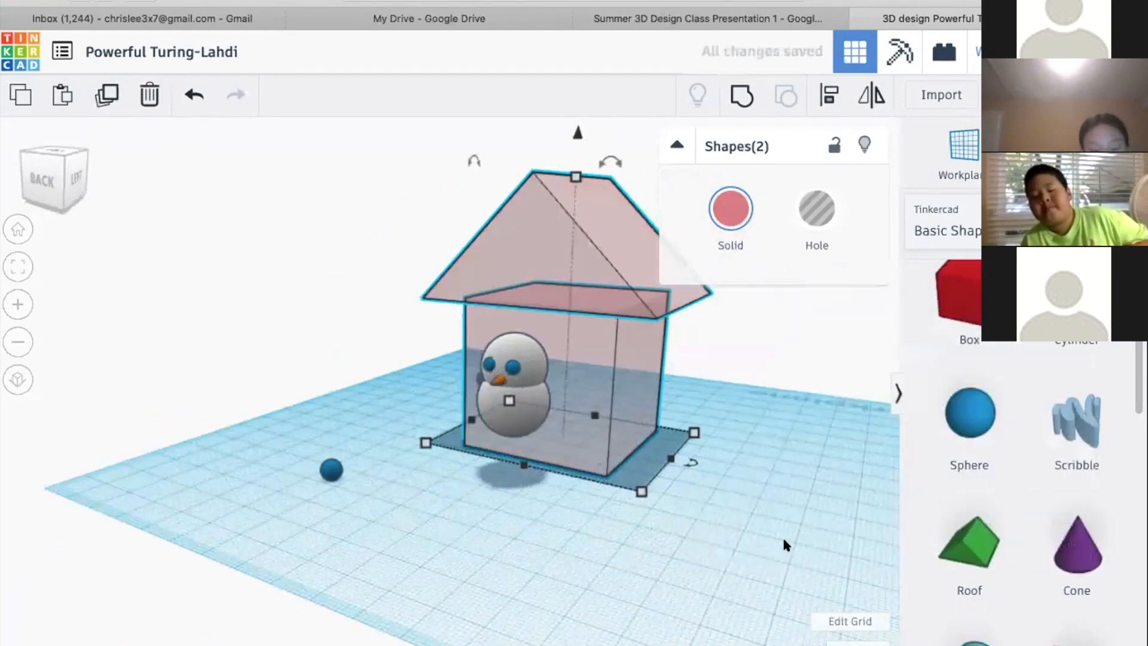
Select only the house body and examine the transparent house and snowman from different angles
right_drag(676, 520, 590, 455)
key(Tab)
click(543, 441)
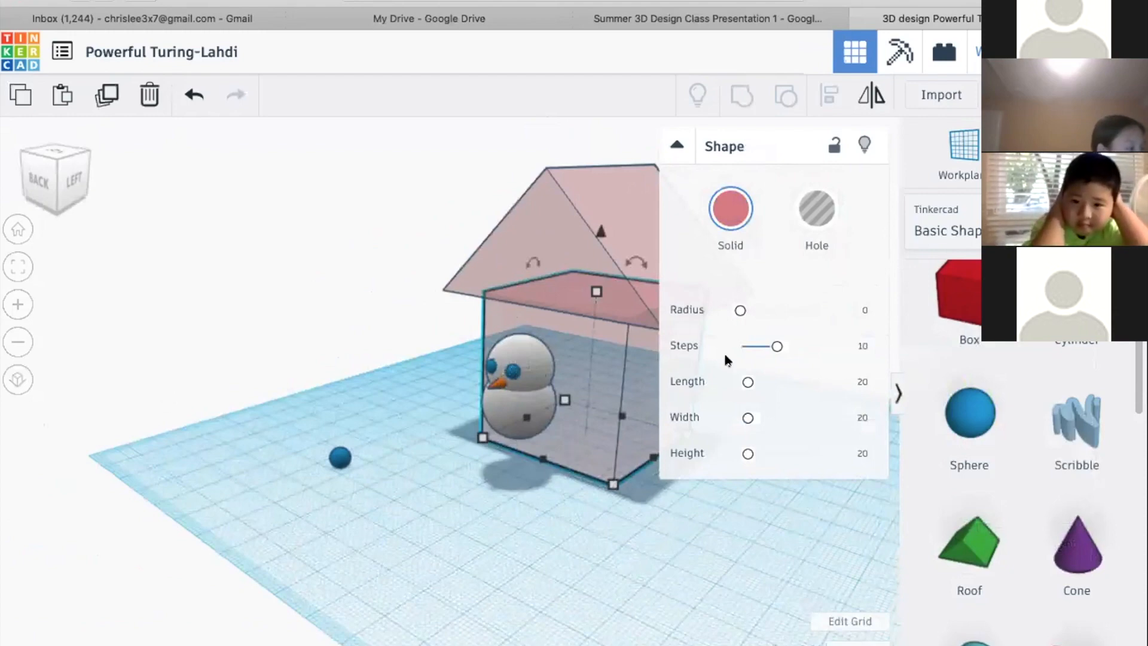
right_drag(282, 307, 67, 343)
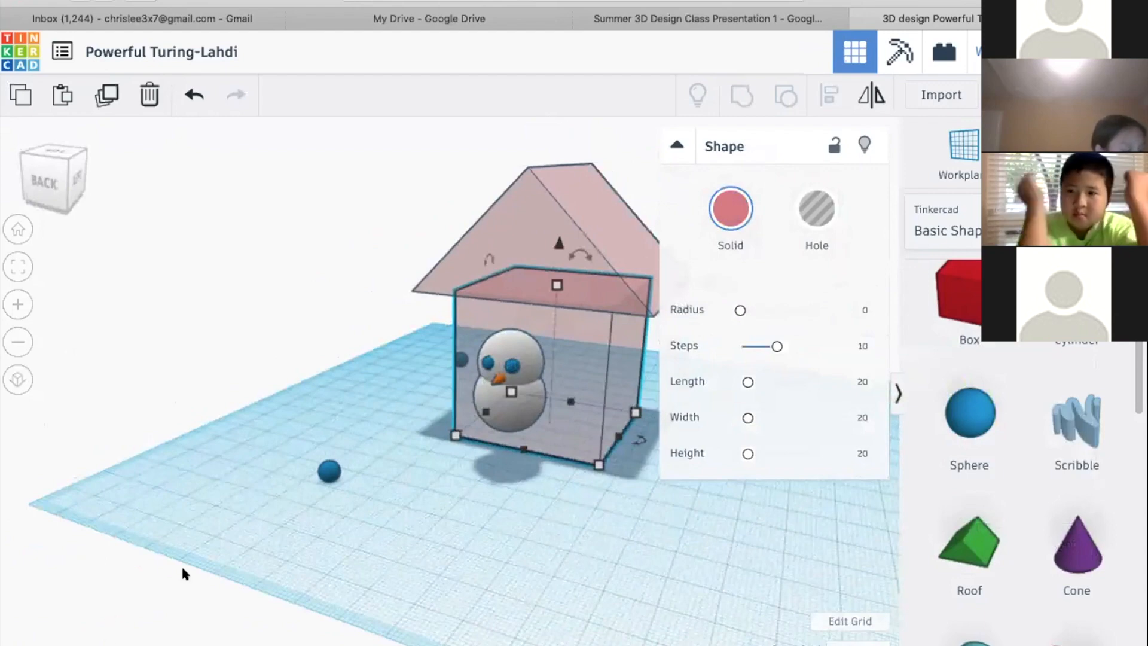
Switch to the Summer 3D Design Class Presentation and review its Agenda slide
right_drag(476, 497, 622, 9)
click(622, 9)
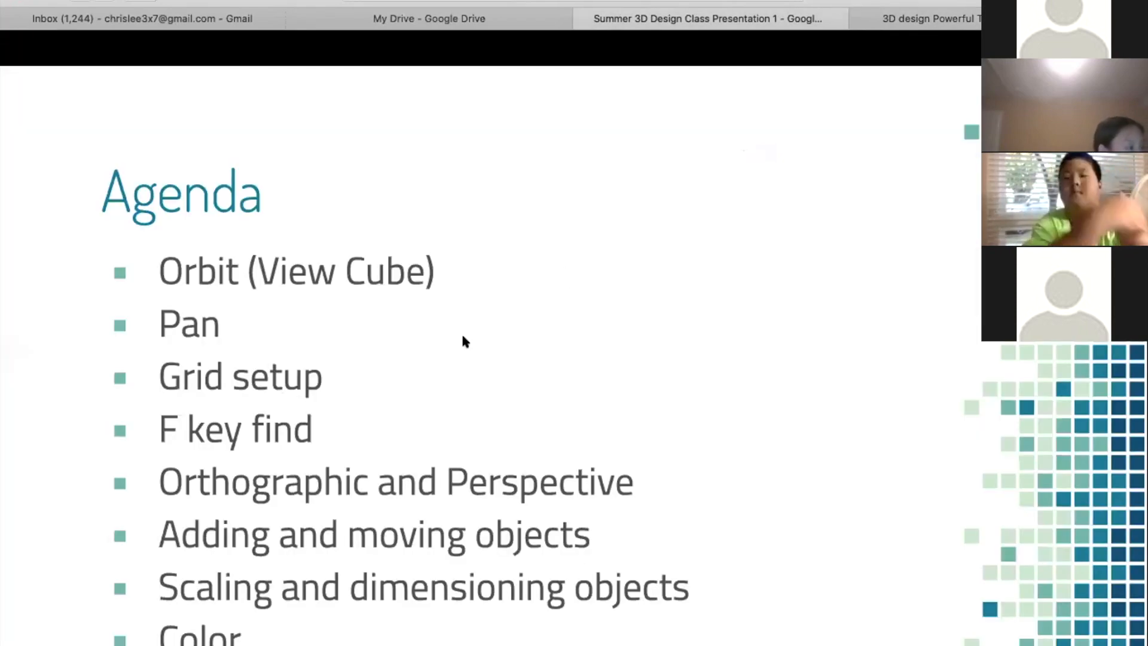
key(Left)
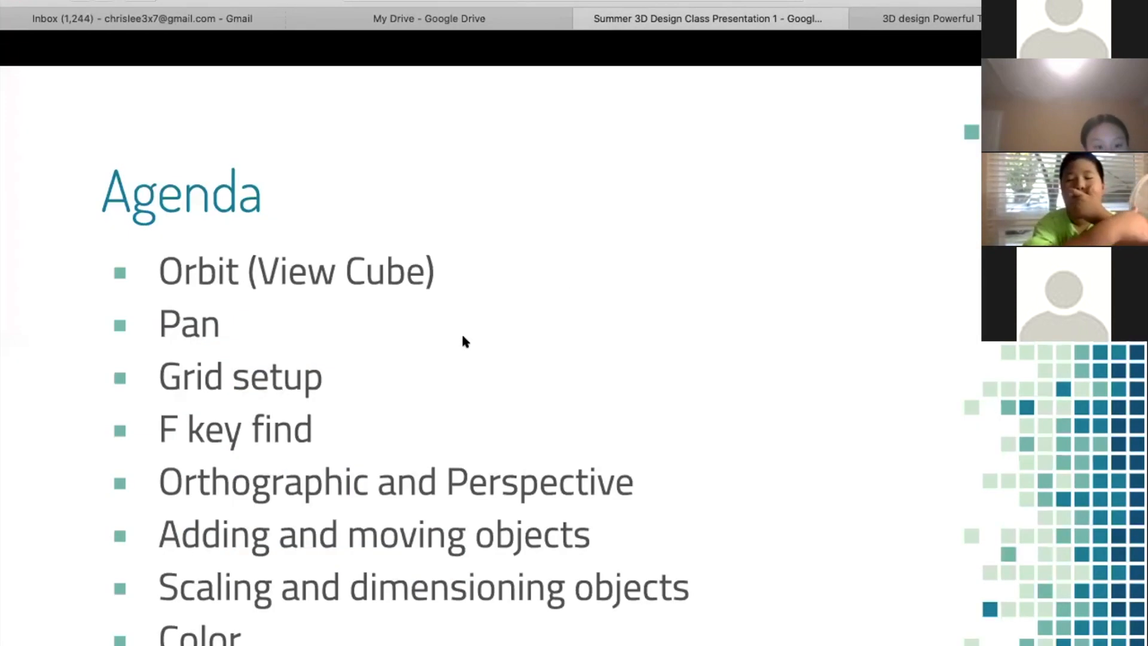
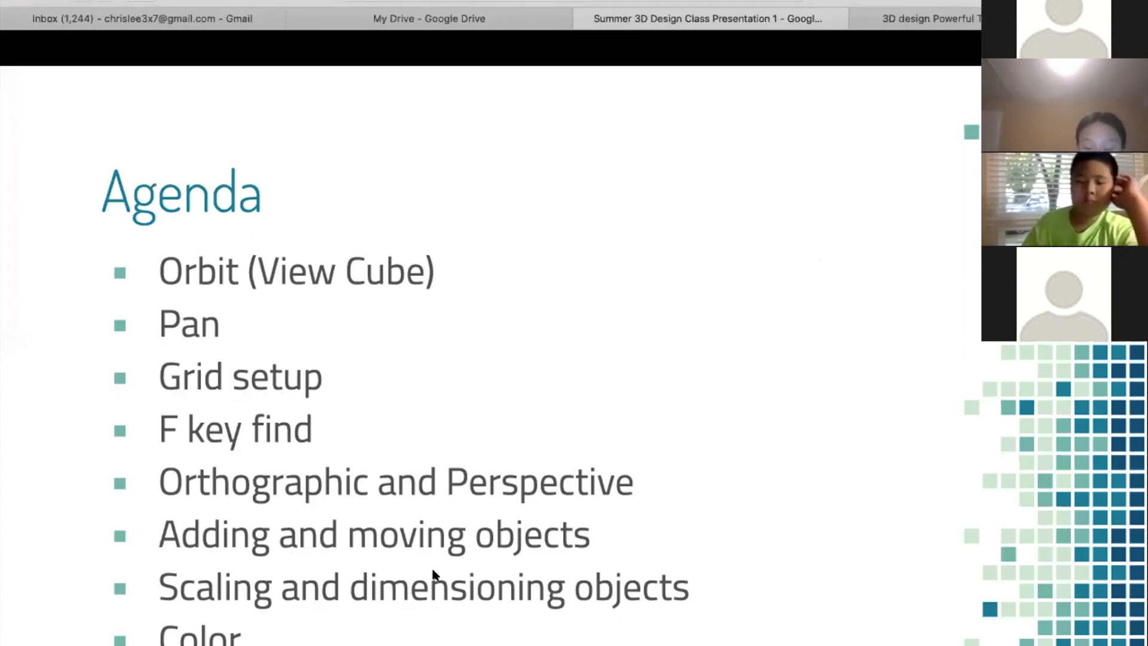
key(Right)
key(Right)
key(Left)
key(Left)
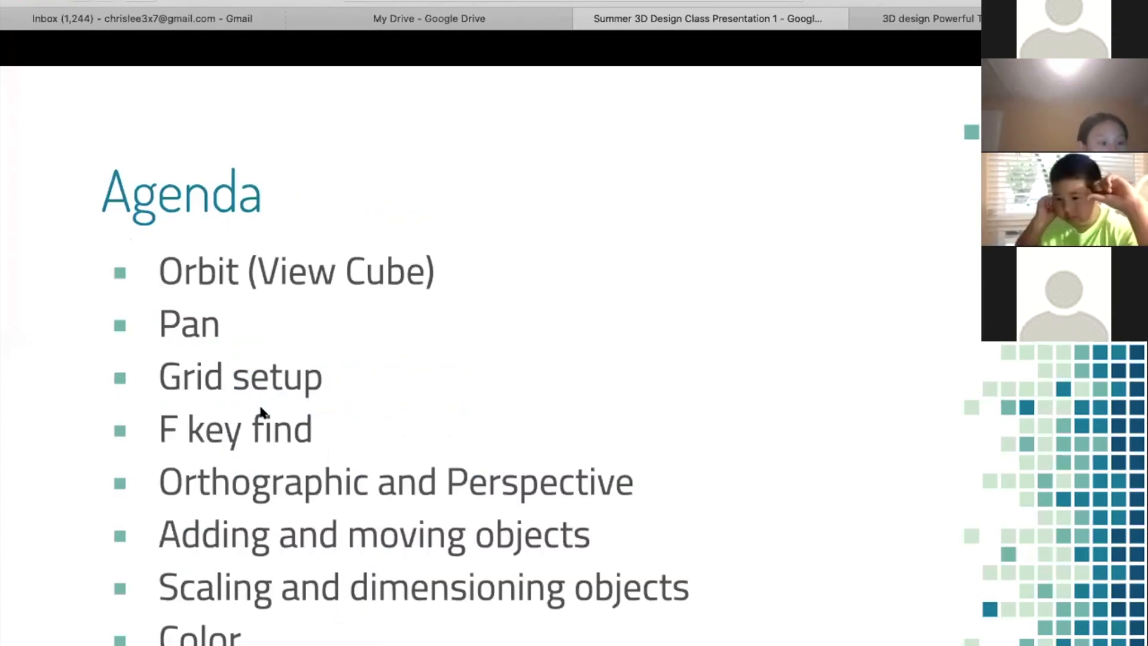
Switch to the Tinkercad design and inspect the dimensions of the small blue sphere in front of the house
click(955, 24)
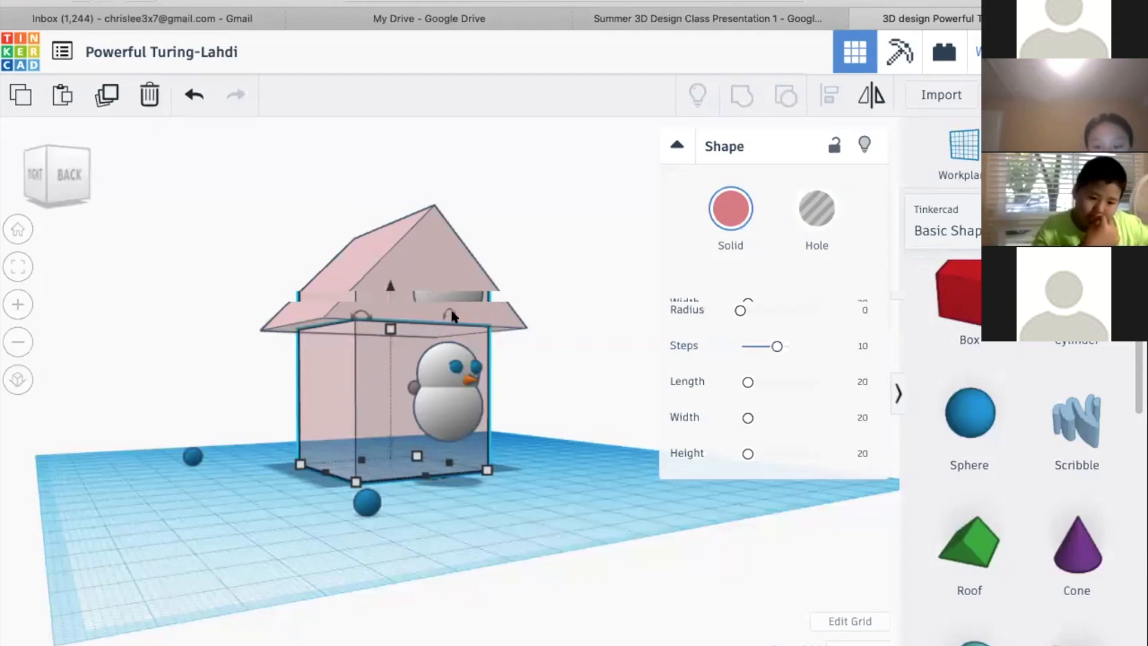
right_drag(469, 394, 413, 425)
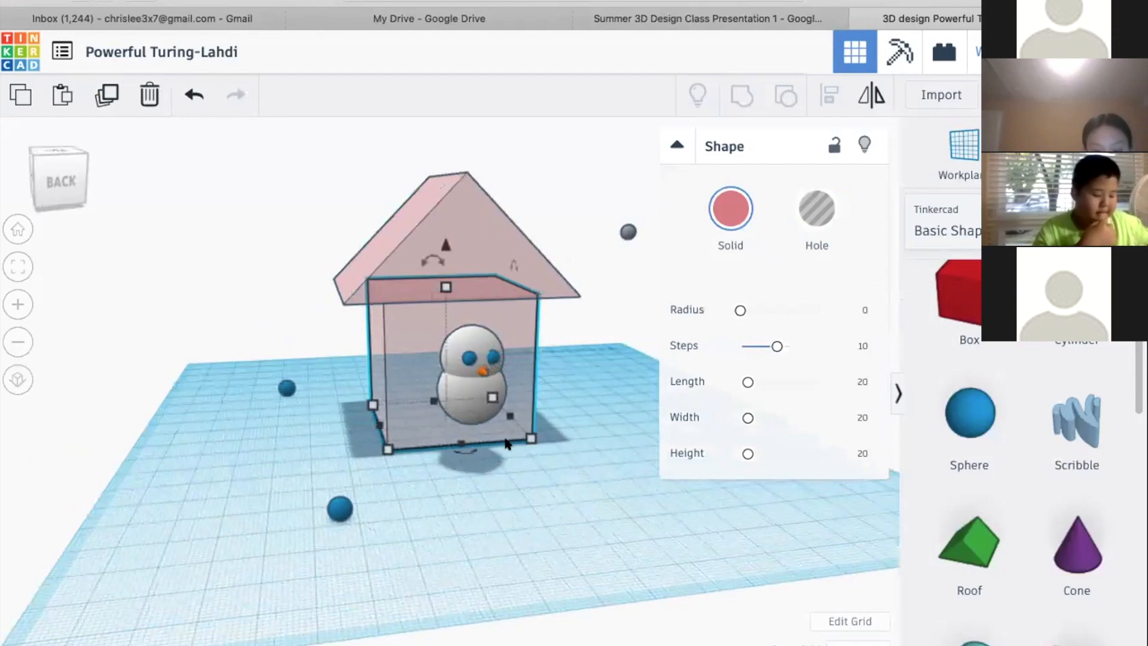
right_drag(354, 512, 356, 513)
click(341, 510)
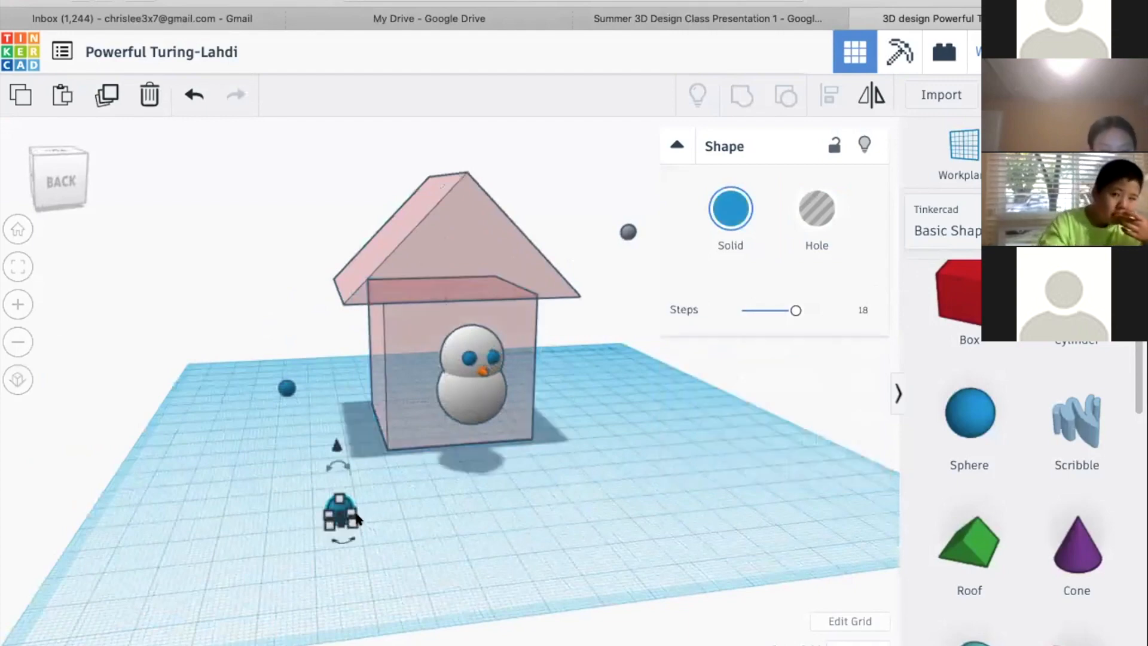
mouse_move(351, 521)
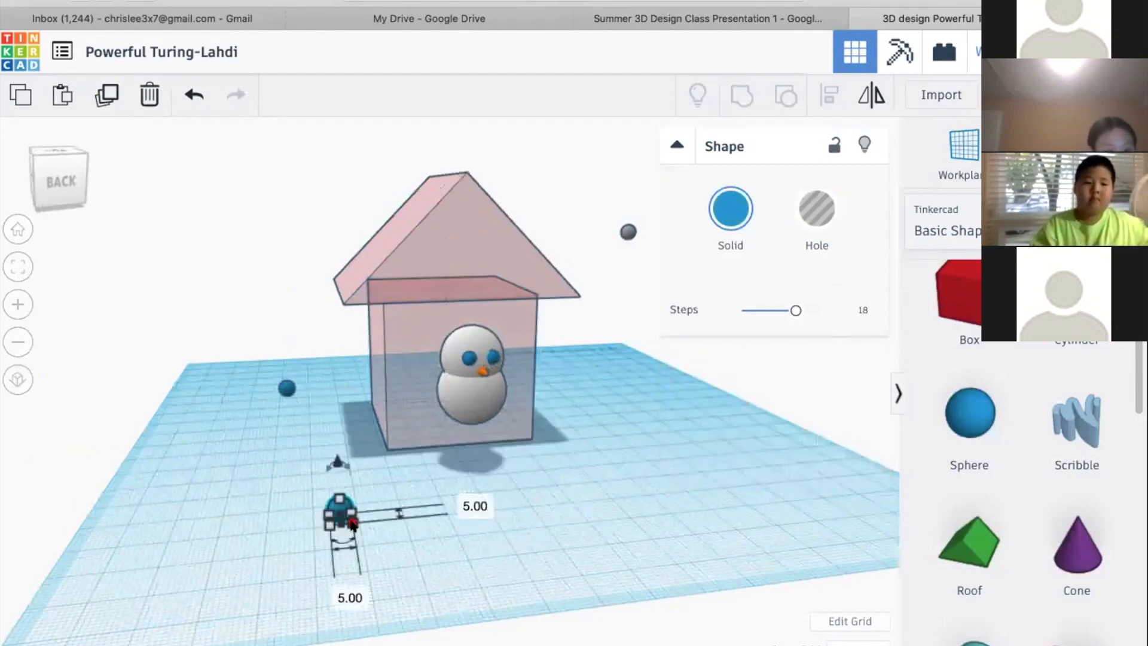
click(468, 505)
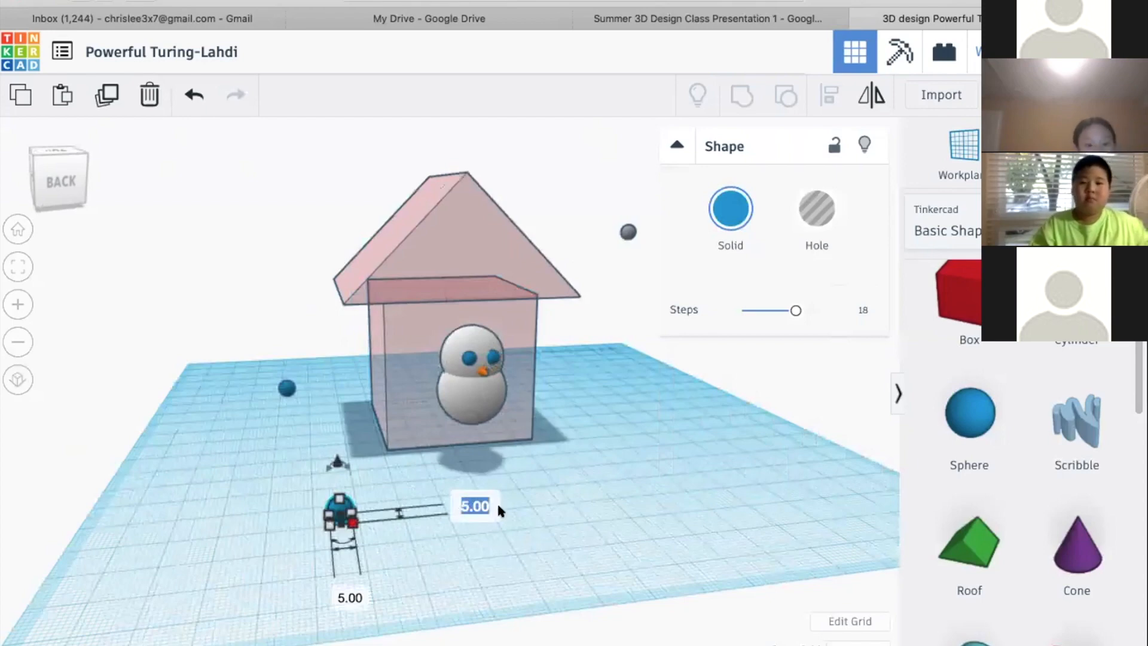
click(581, 500)
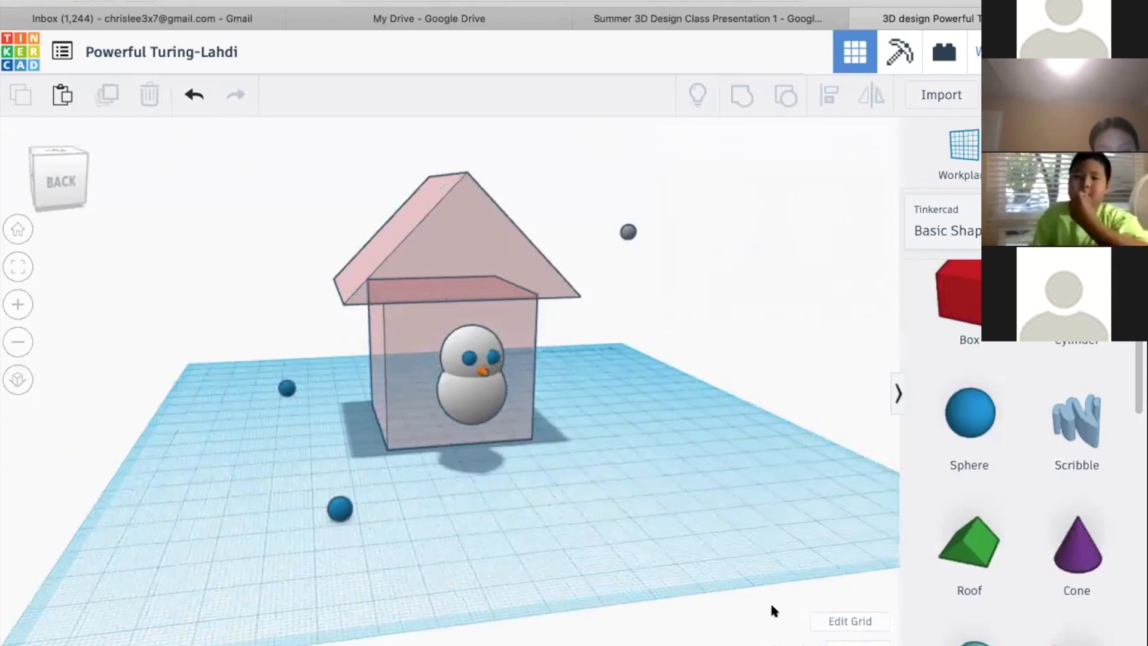
Open the grid properties, switch the units to Inches and return them to Millimeters
click(850, 621)
click(471, 301)
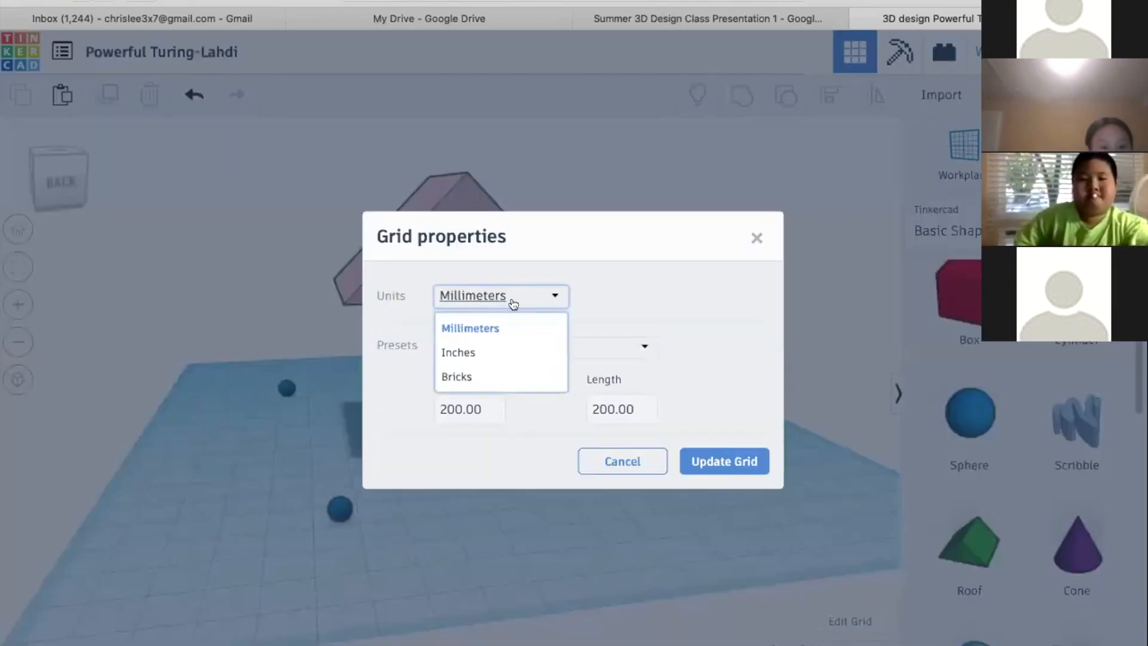
click(531, 299)
click(531, 301)
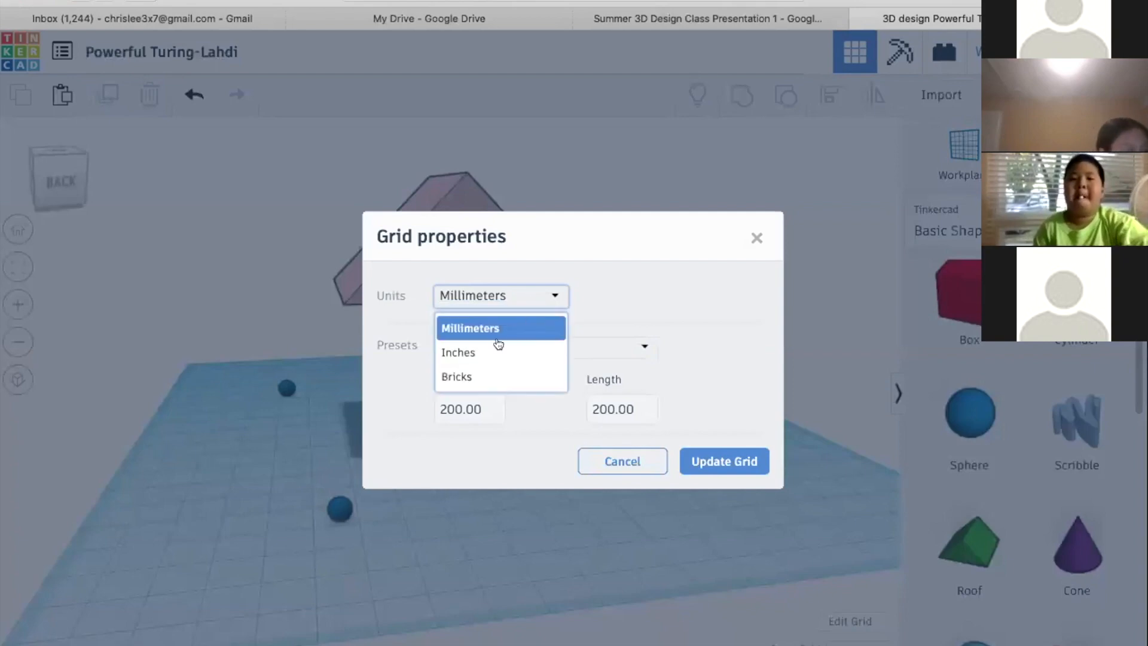
click(483, 349)
click(511, 295)
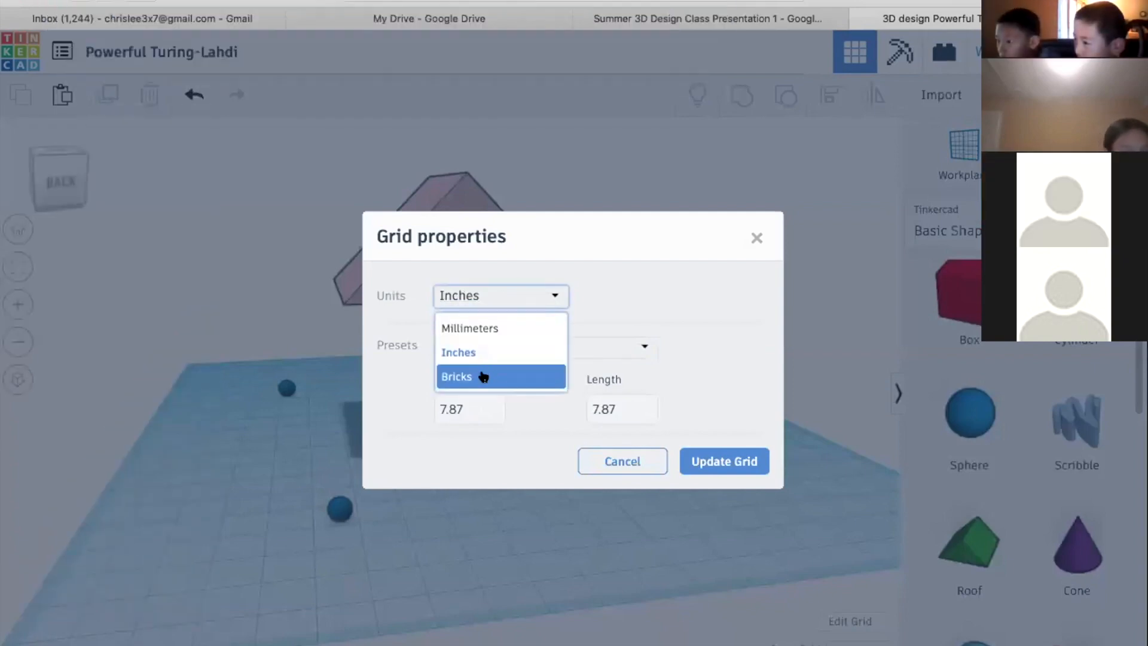
click(482, 329)
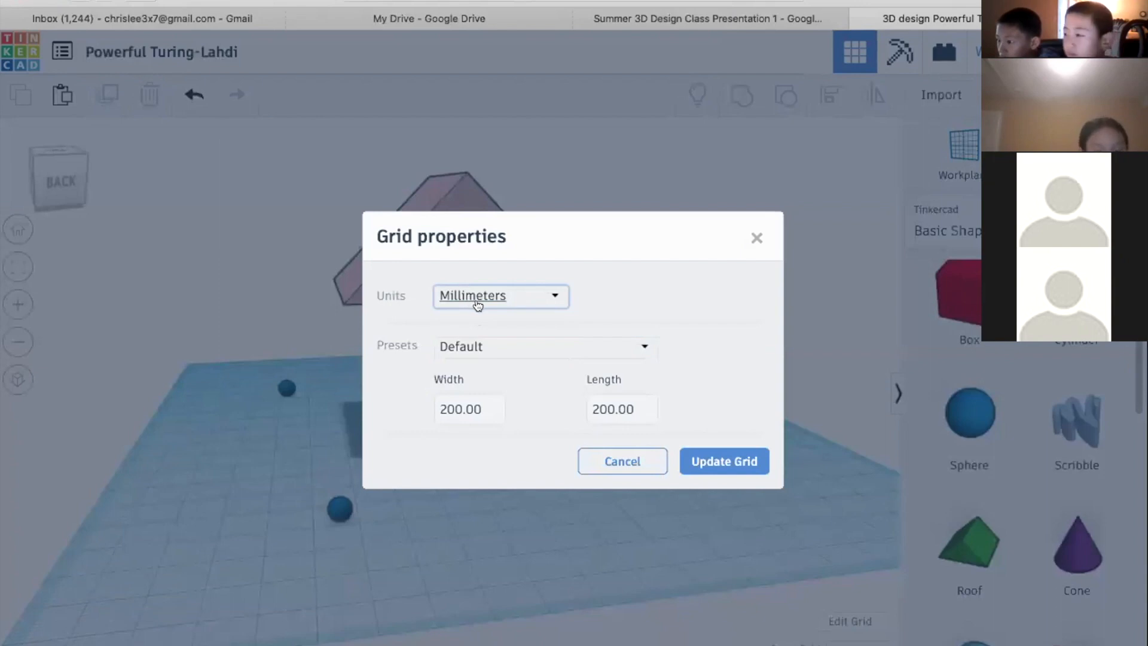
Apply the Dremel 3D40 preset to the workplane grid
click(484, 342)
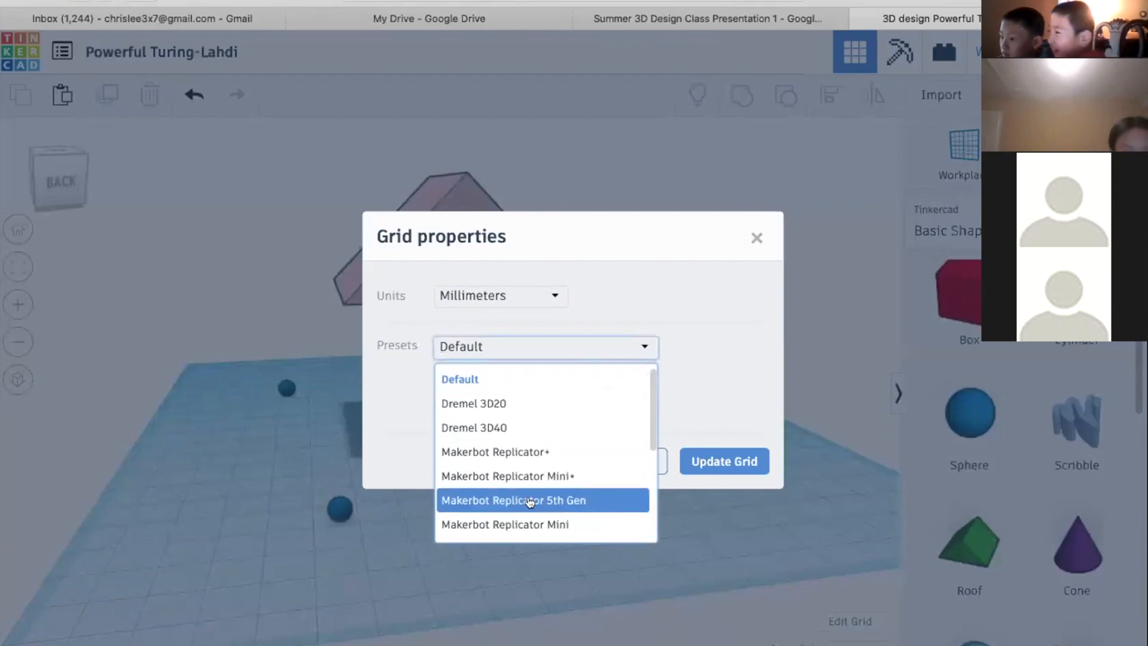
click(512, 428)
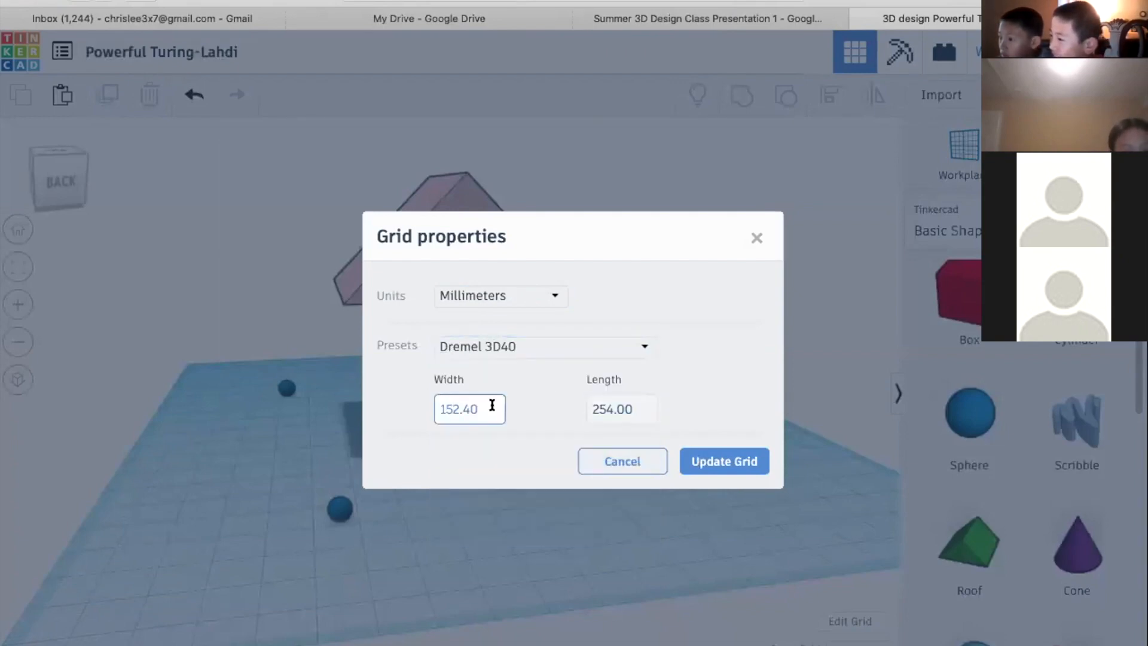
click(605, 407)
click(461, 409)
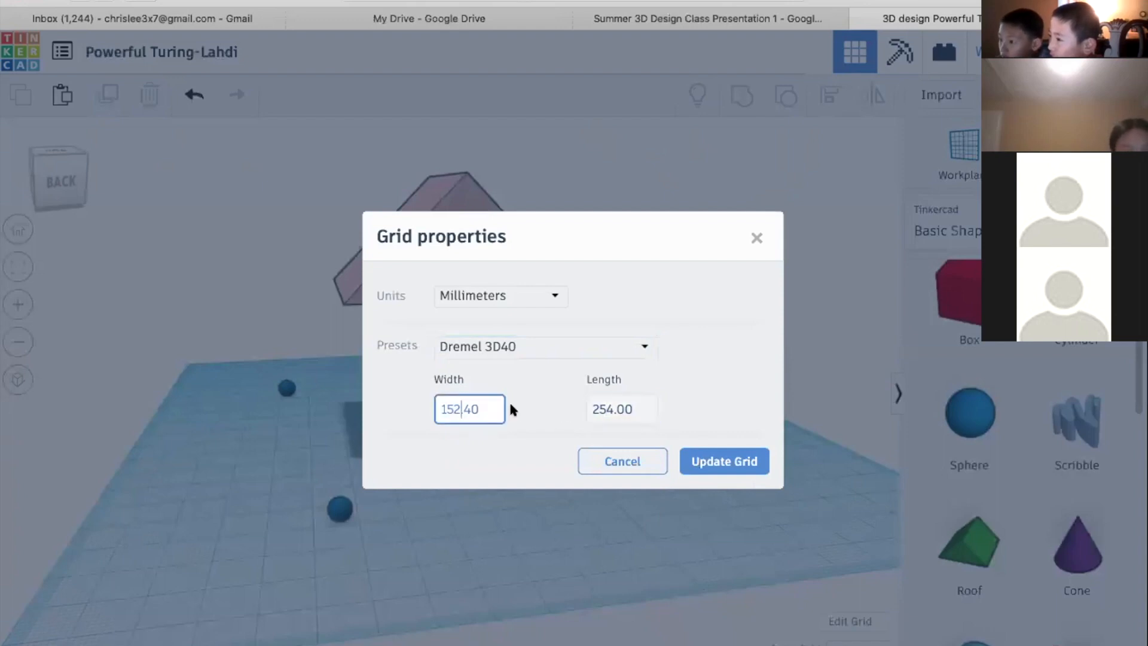
click(588, 400)
click(492, 400)
click(747, 460)
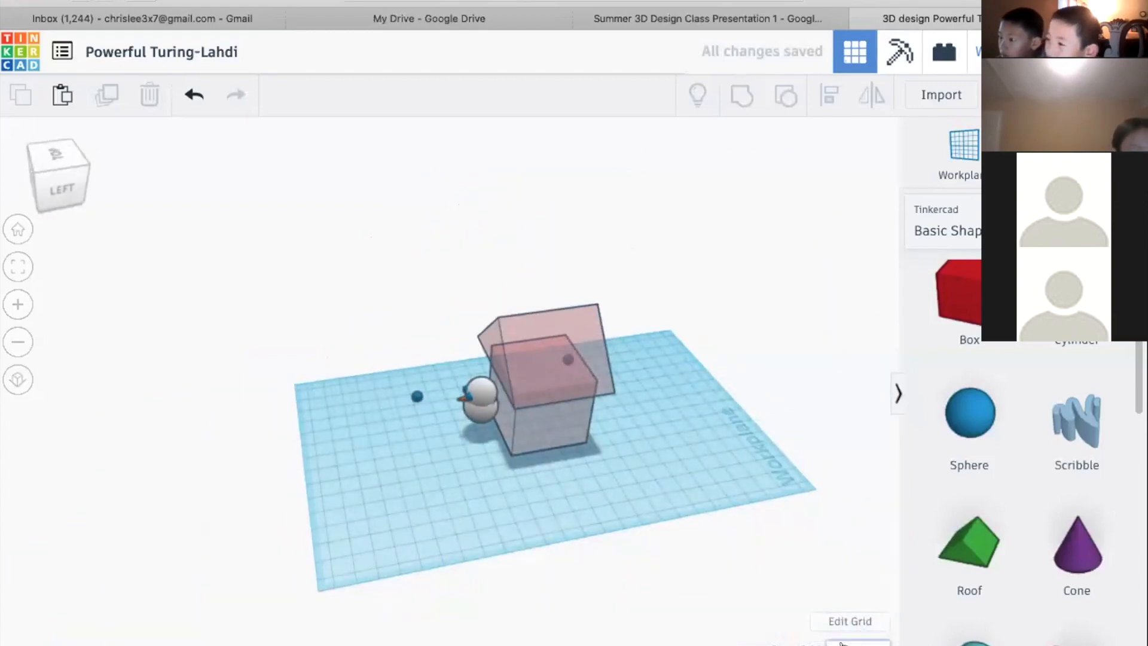
Set the workplane grid to a custom width of 1000 mm and length of 1000 mm
click(840, 643)
click(846, 616)
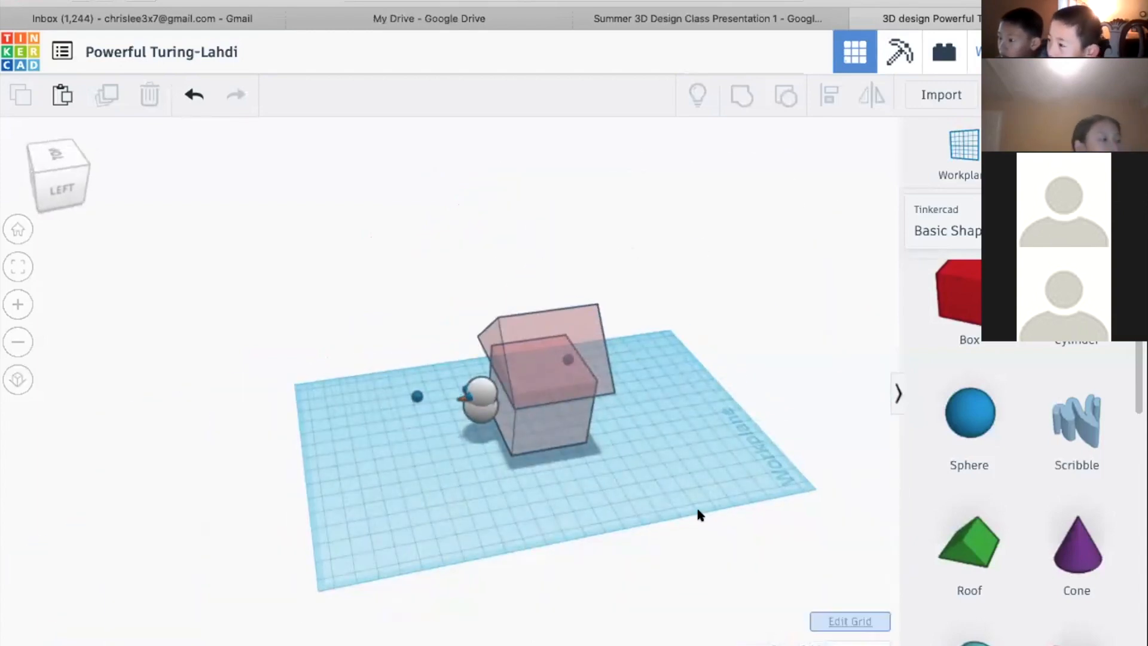
click(468, 409)
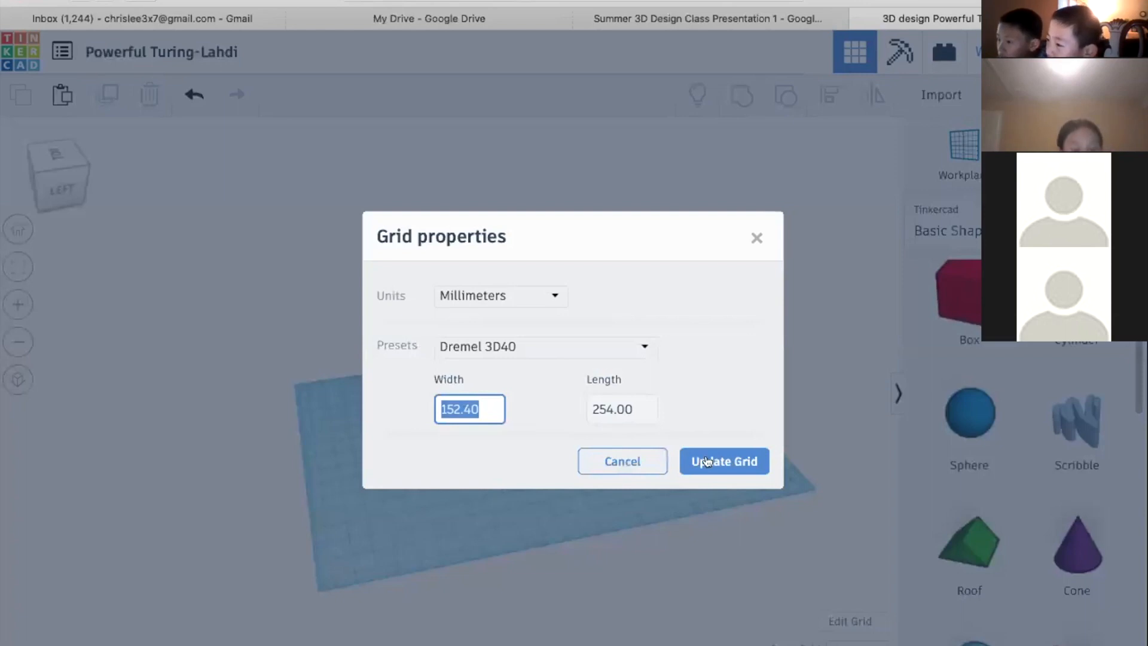
text(1000)
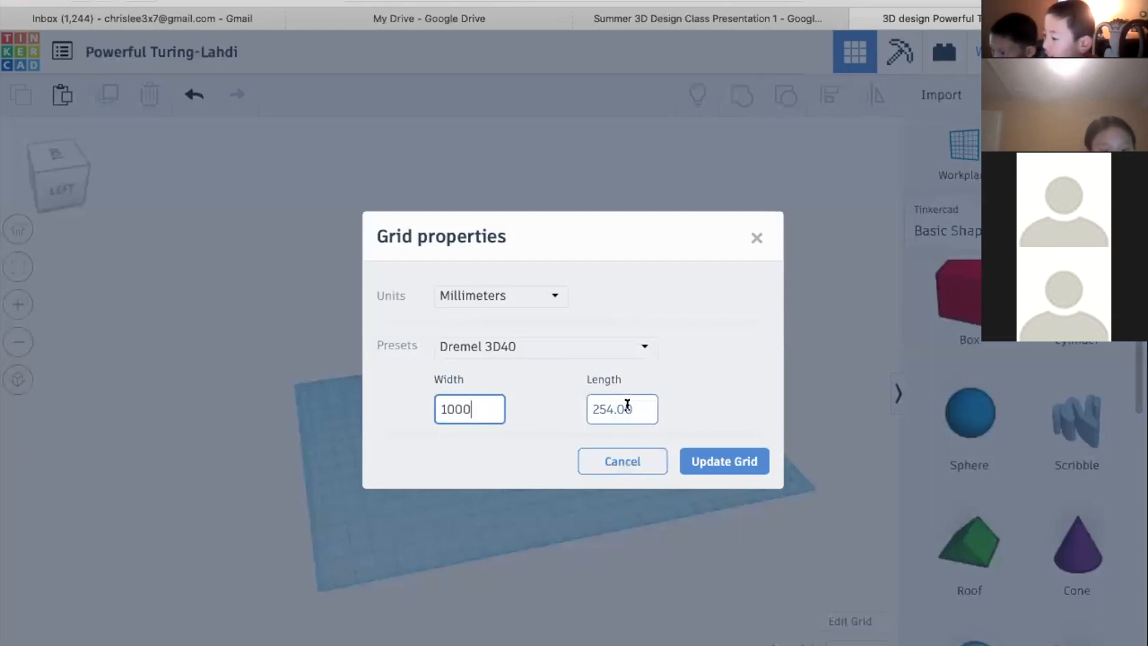
click(627, 404)
text(1000)
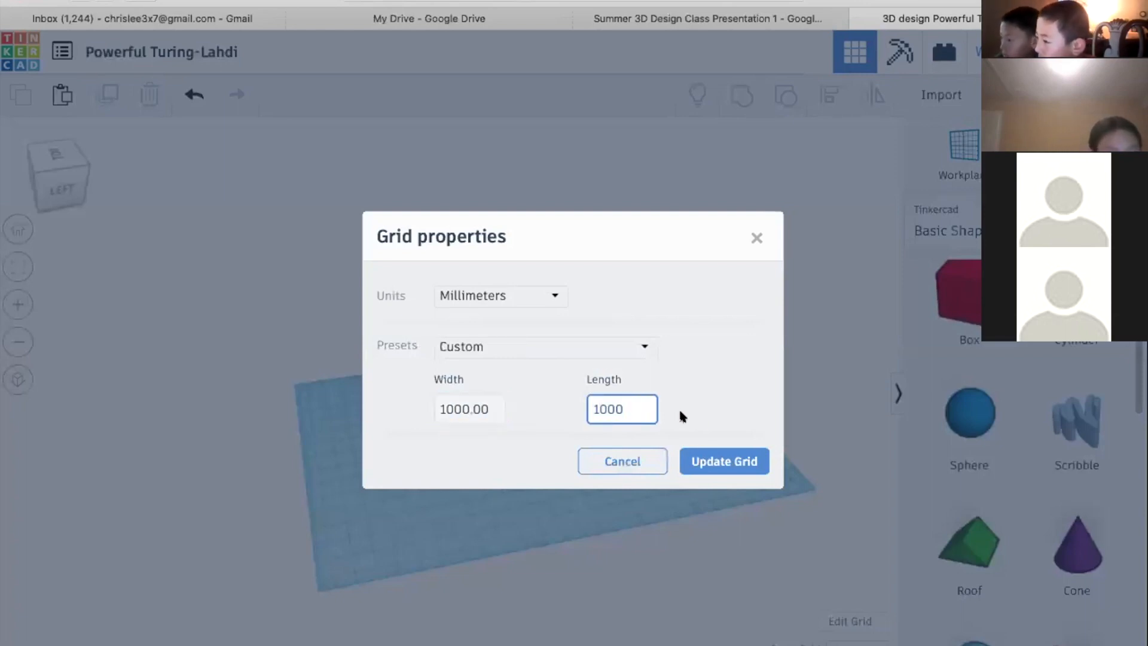
click(698, 457)
right_drag(710, 458, 727, 67)
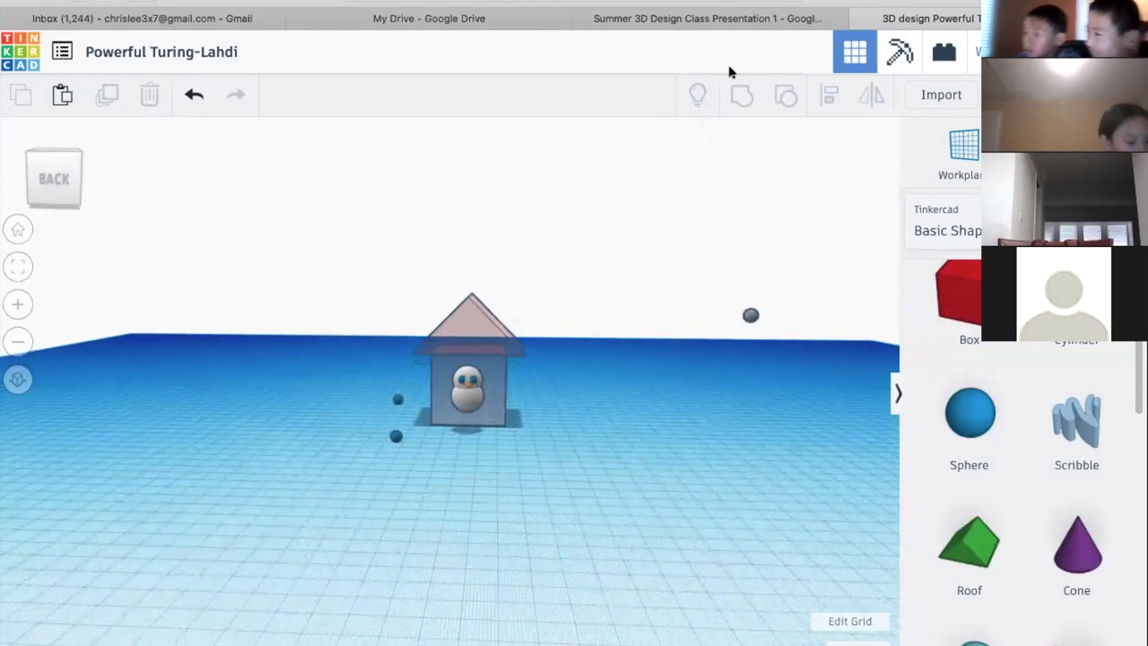
Switch to the Summer 3D Design Class Presentation and review the scaling, dimensions and navigation slides, ending on the Personalized Name Tag slide
click(722, 23)
key(Right)
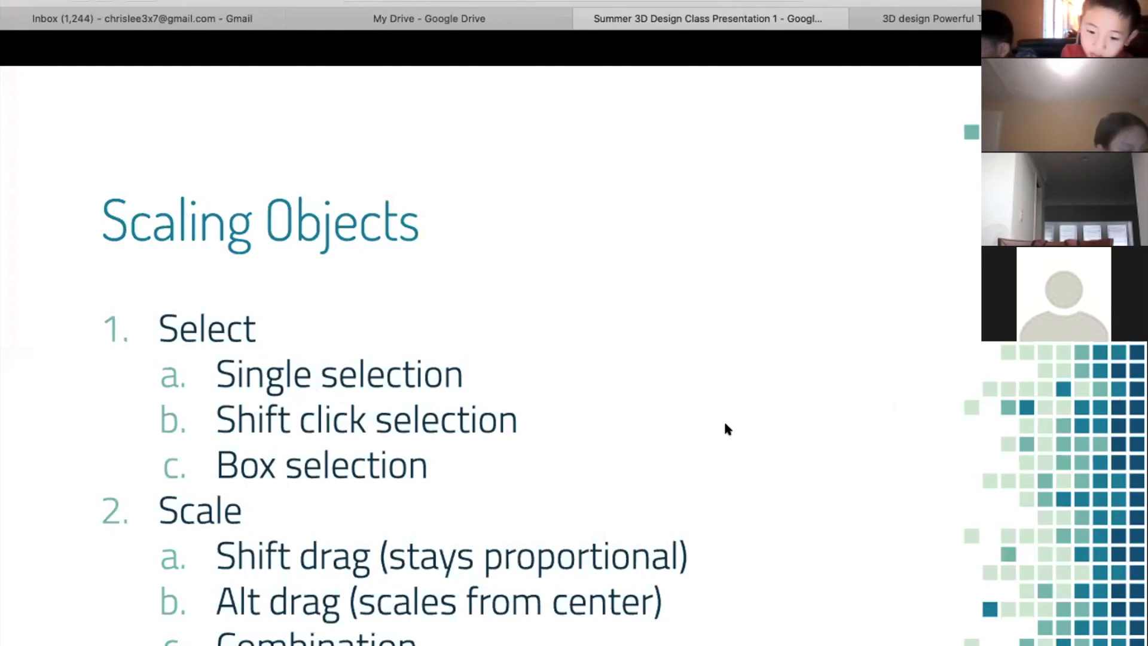
key(Right)
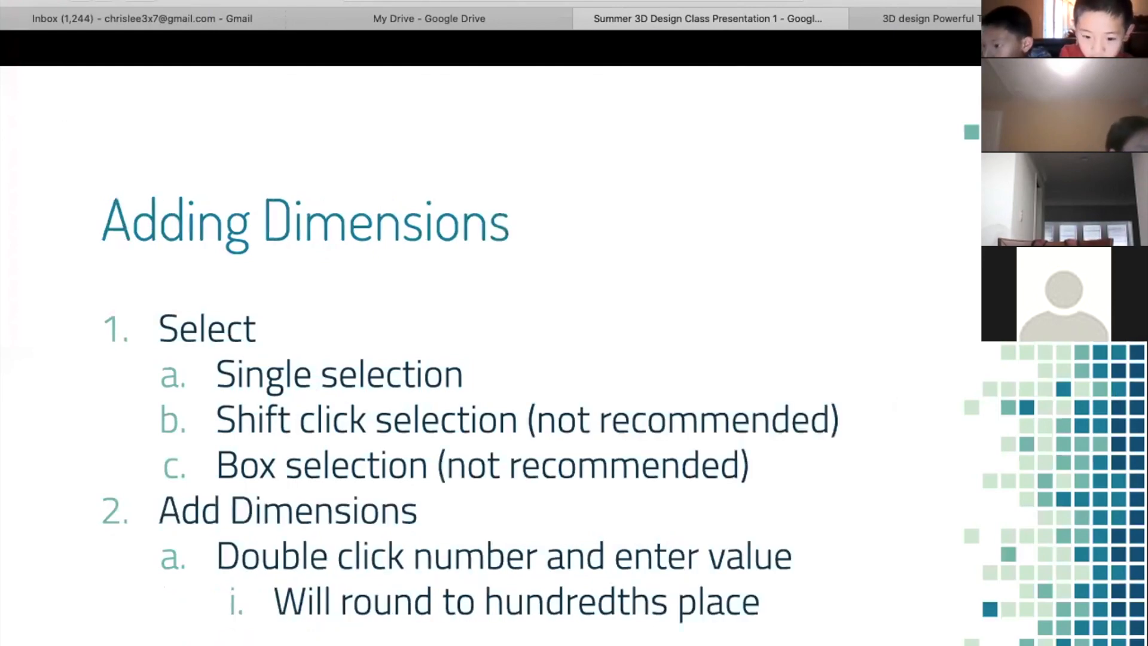
key(Left)
key(Left)
key(Left)
key(Left)
key(Right)
key(Right)
key(Right)
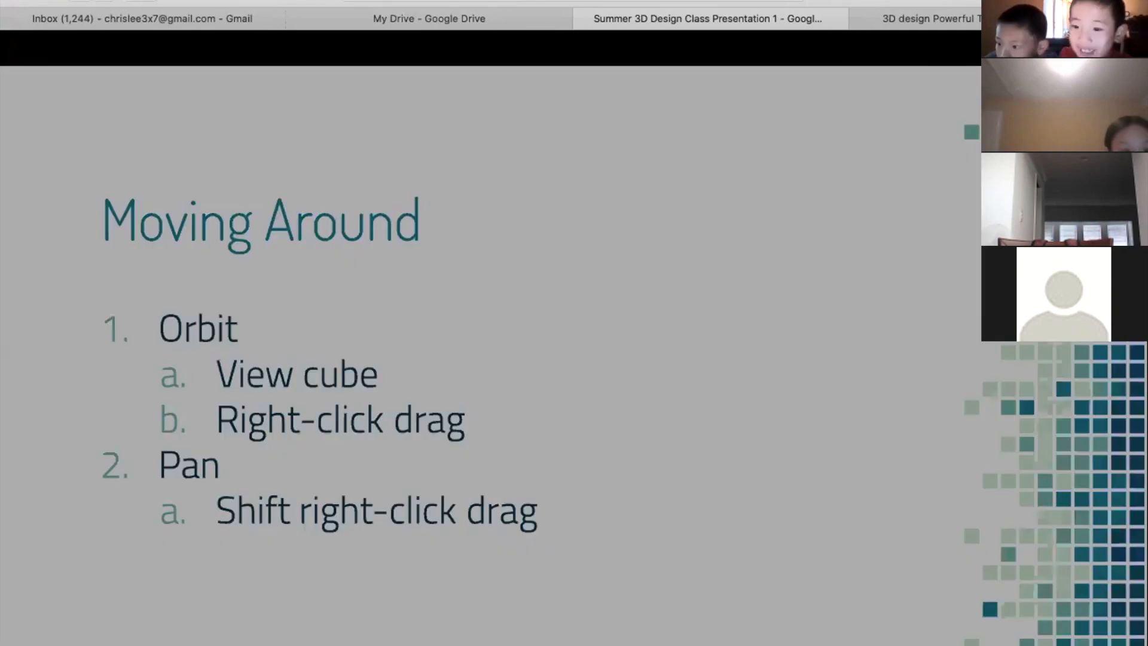
key(Left)
key(Left)
key(Left)
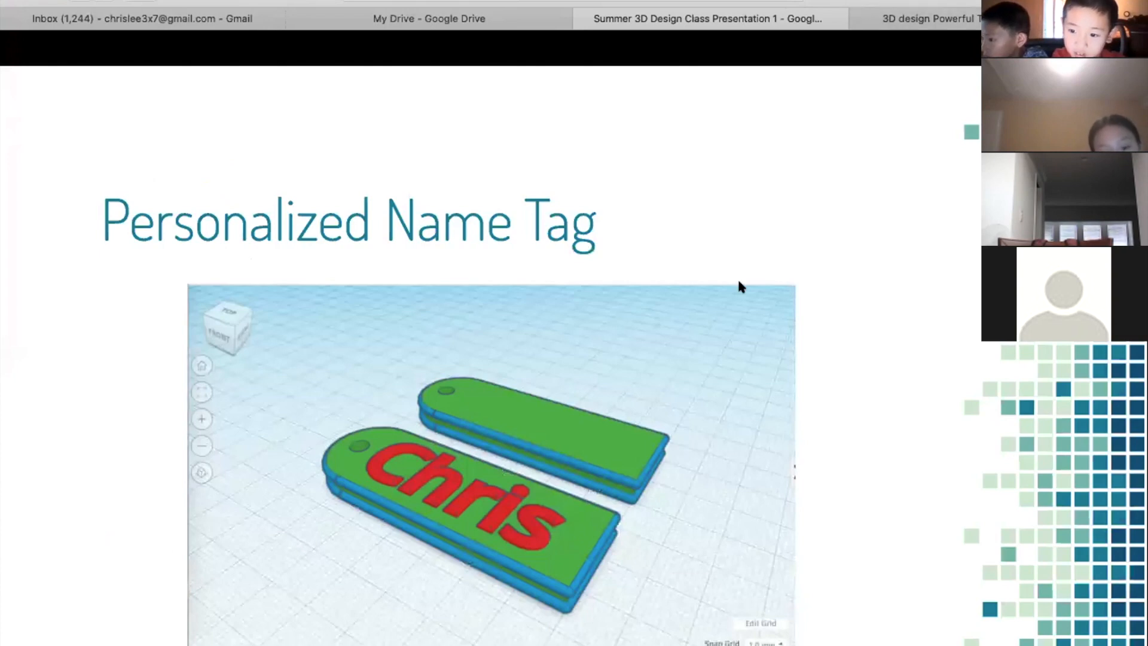
Browse the basic shapes in the Tinkercad design, and return to the presentation's Personalized Name Tag slide for comparison
click(894, 15)
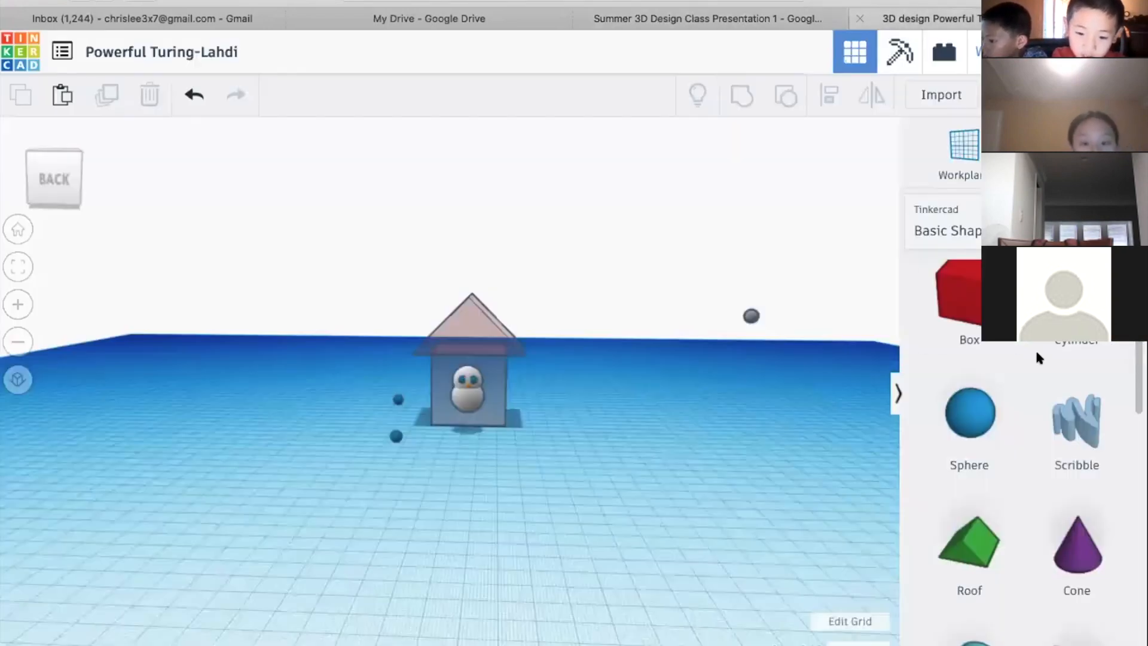
scroll(939, 493, down, 3)
scroll(938, 493, down, 2)
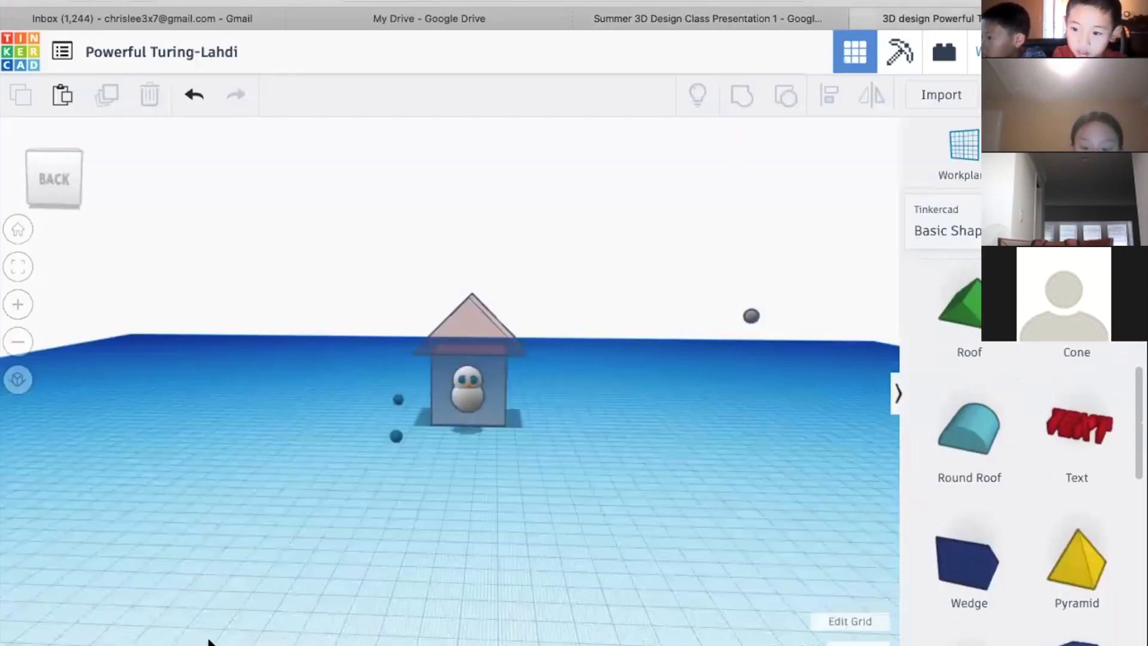
scroll(957, 395, down, 1)
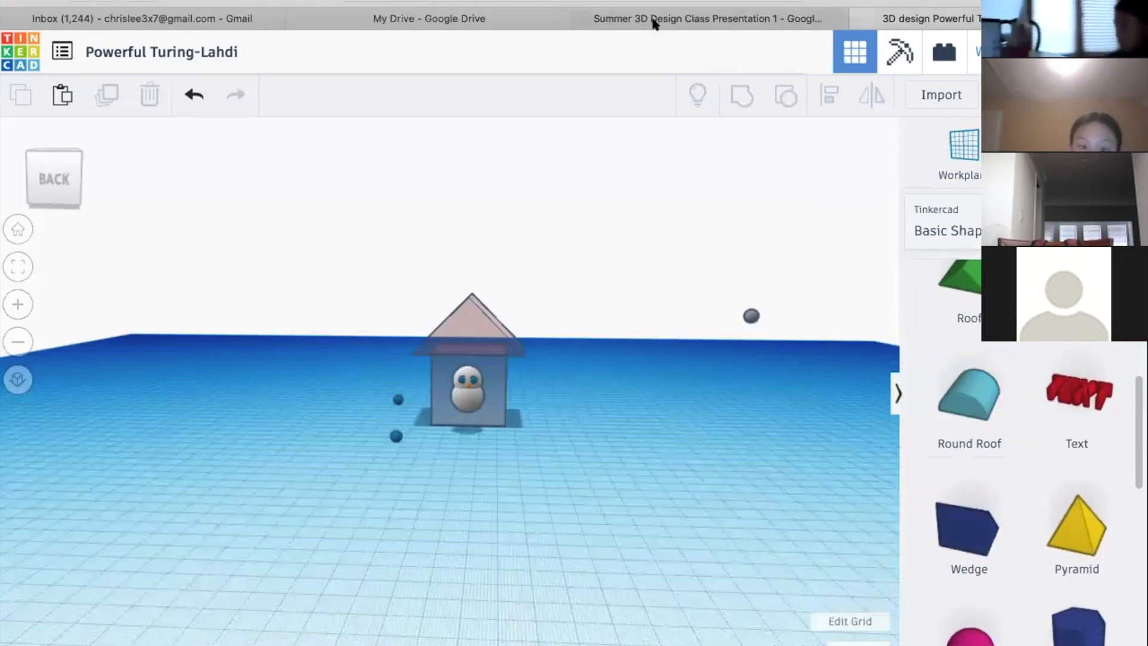
click(654, 19)
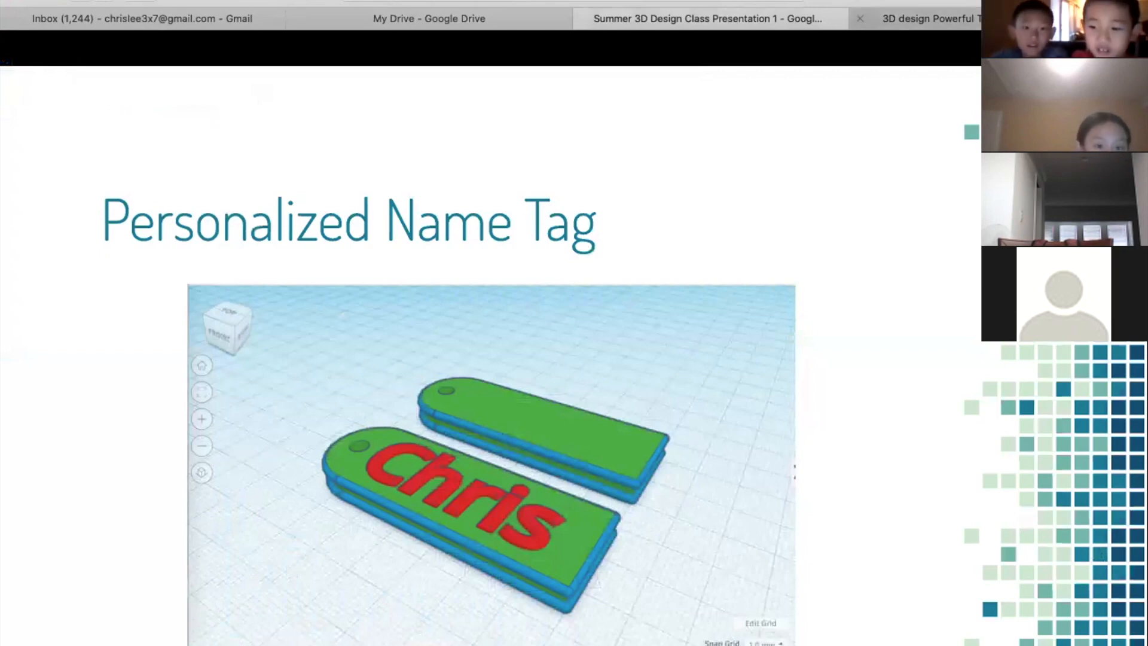
Switch to the Tinkercad design and add a solid red box to the workplane in front of the house
click(921, 18)
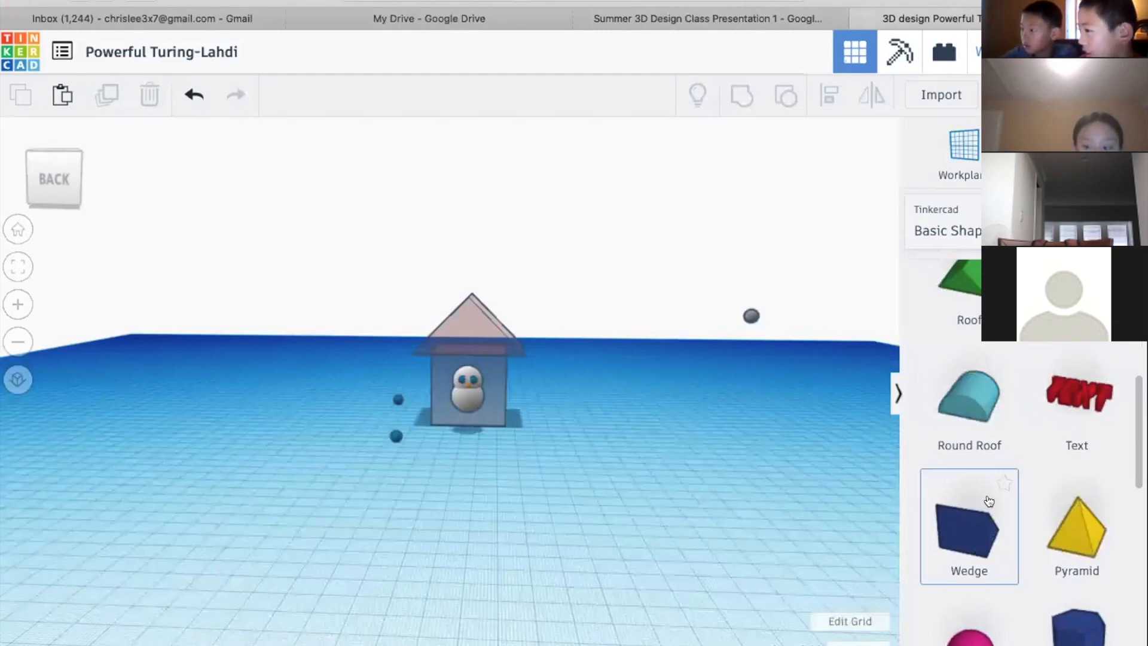
scroll(990, 505, up, 5)
drag(990, 501, 445, 497)
right_drag(546, 478, 543, 522)
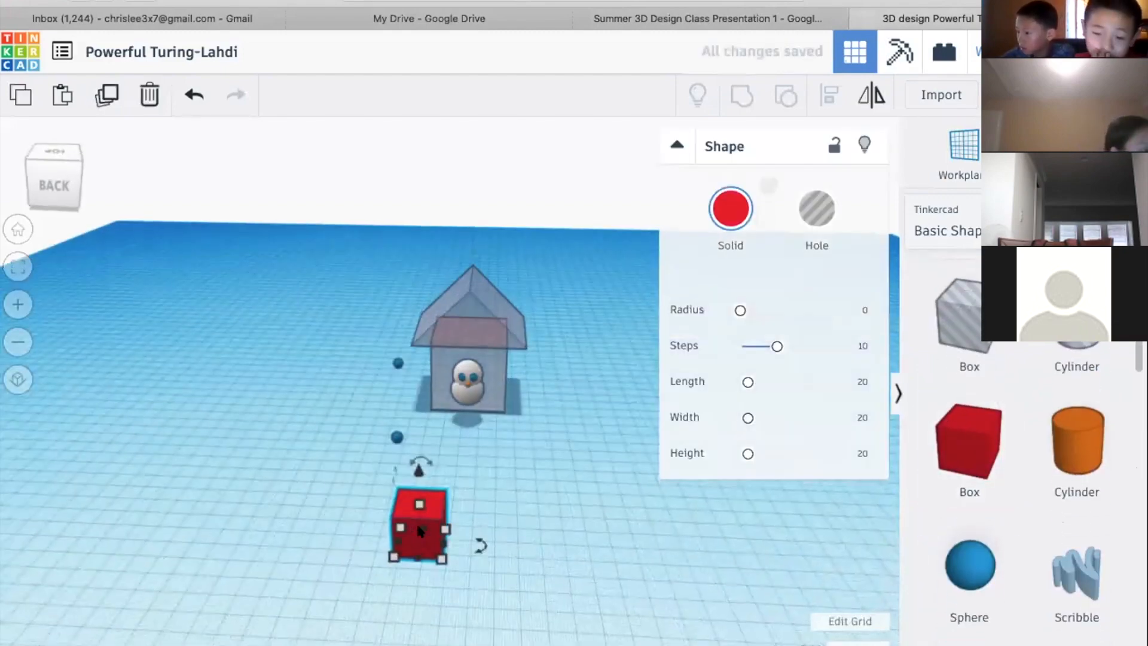
Stretch the red box sideways and reduce its height to form a long, flat slab
key(f)
scroll(553, 584, down, 3)
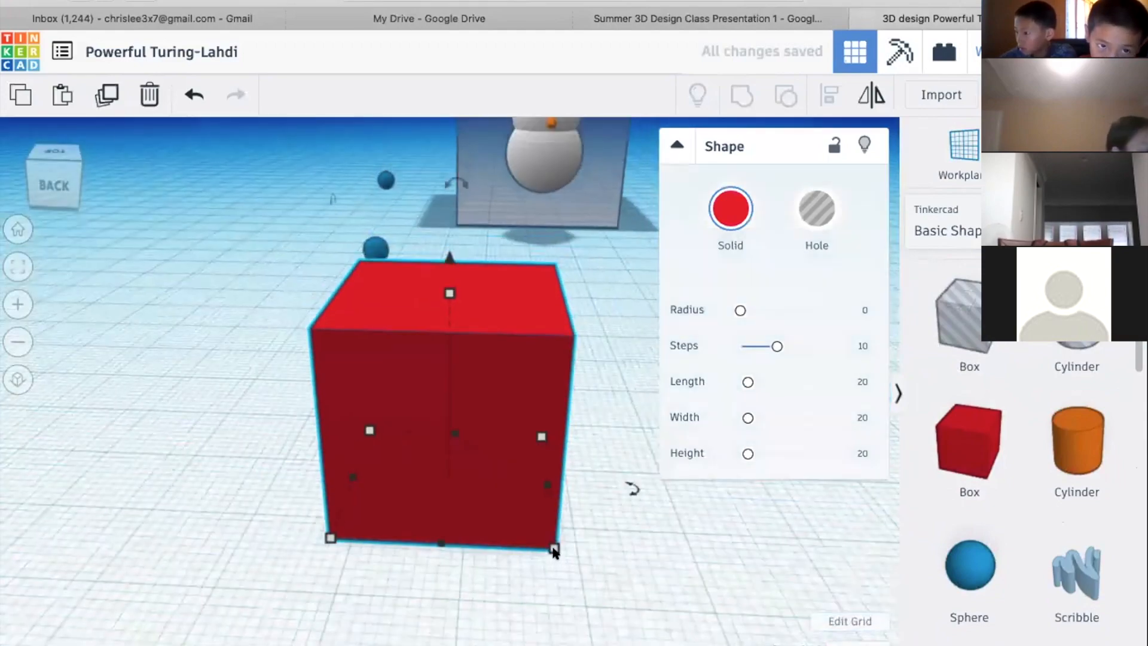
drag(555, 551, 725, 533)
scroll(712, 528, down, 5)
right_drag(511, 406, 582, 424)
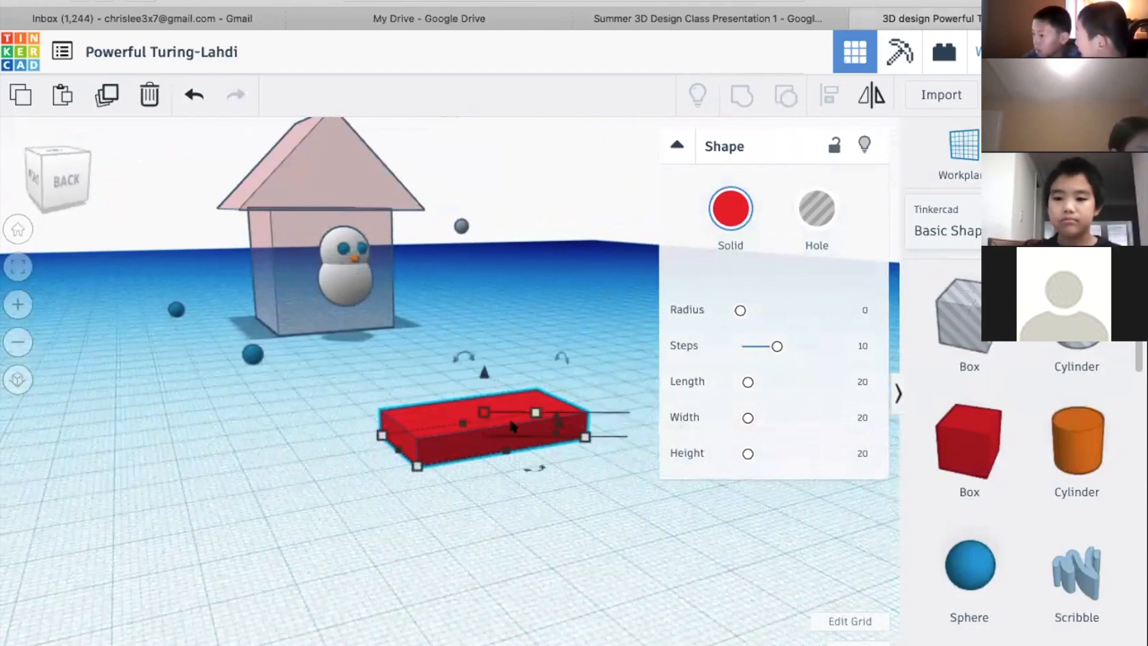
right_drag(371, 533, 353, 583)
Add a red Text shape to the workplane between the flat slab and the house
scroll(1019, 429, down, 4)
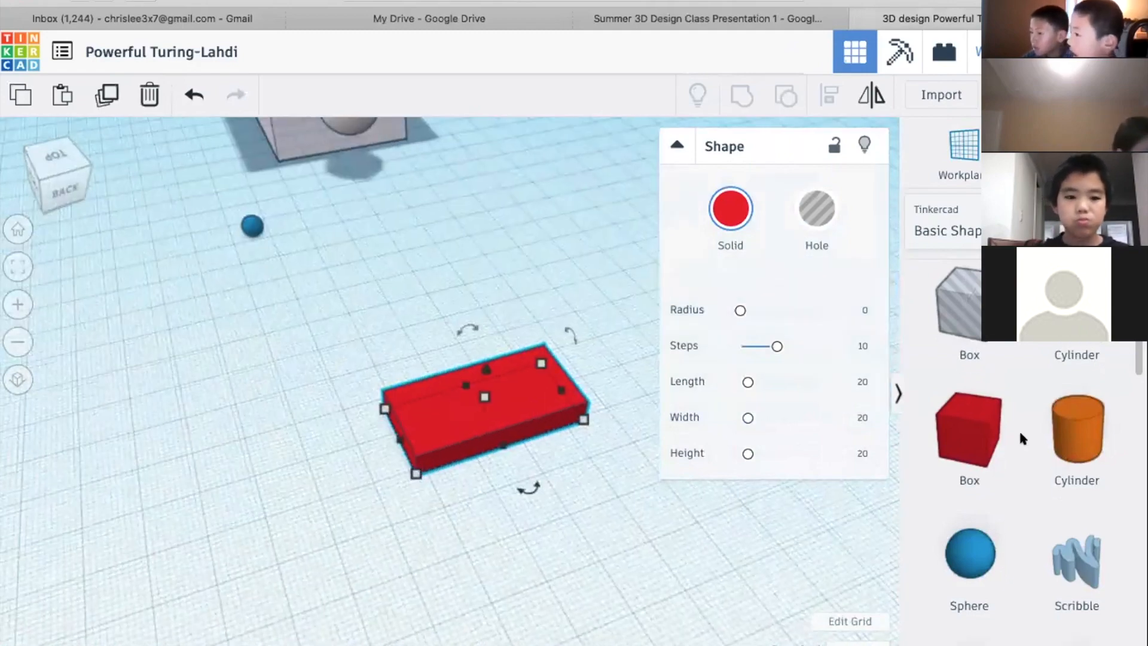
scroll(1019, 429, down, 5)
scroll(1019, 430, up, 3)
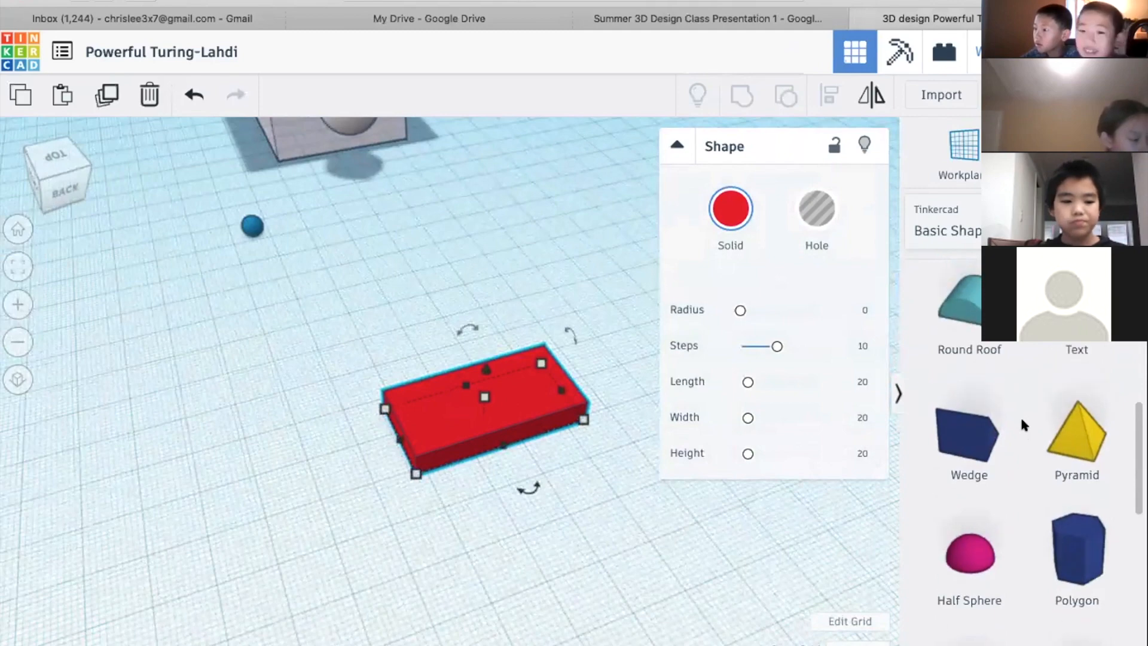
drag(1078, 349, 399, 313)
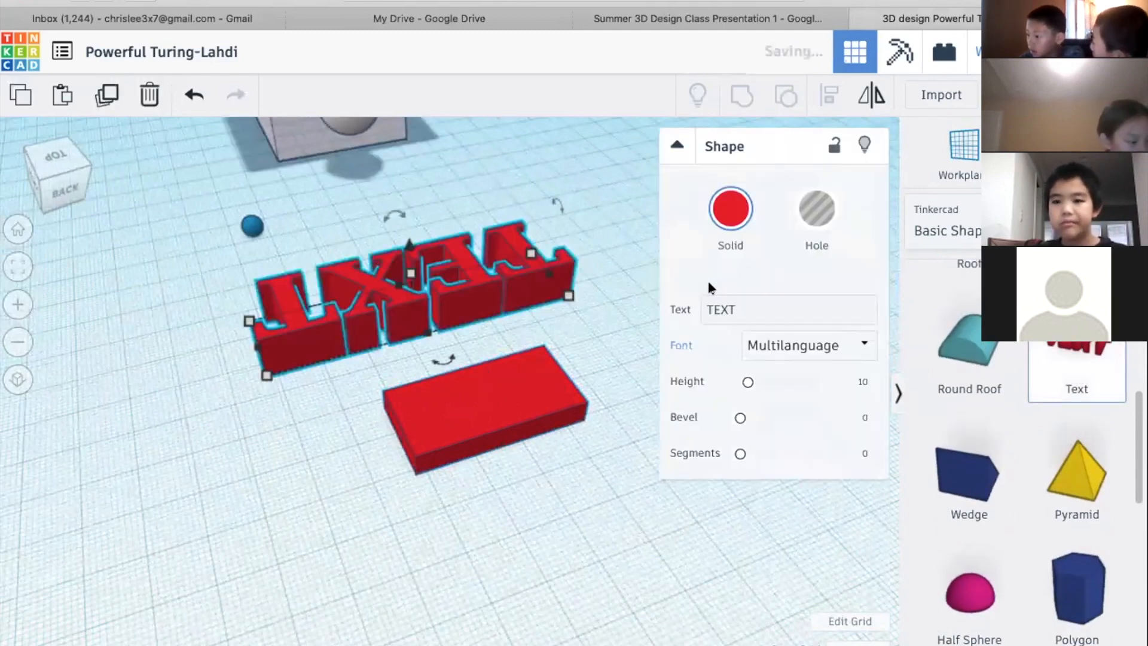
Replace the red Text shape's wording with the person's full name
double_click(723, 303)
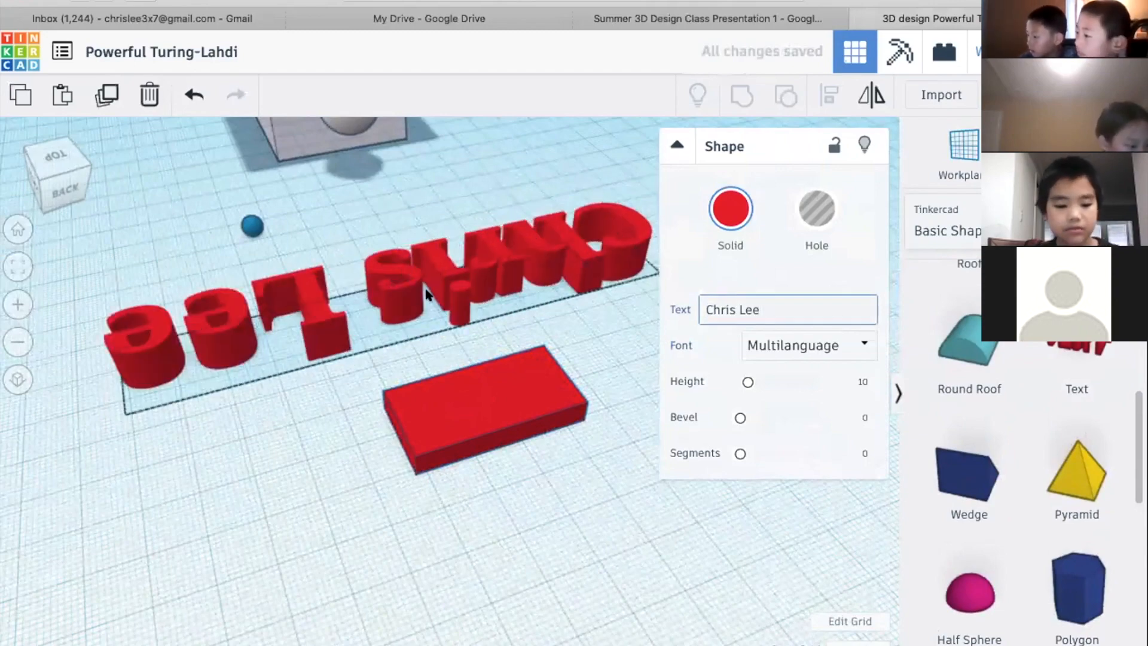
right_drag(457, 346, 634, 365)
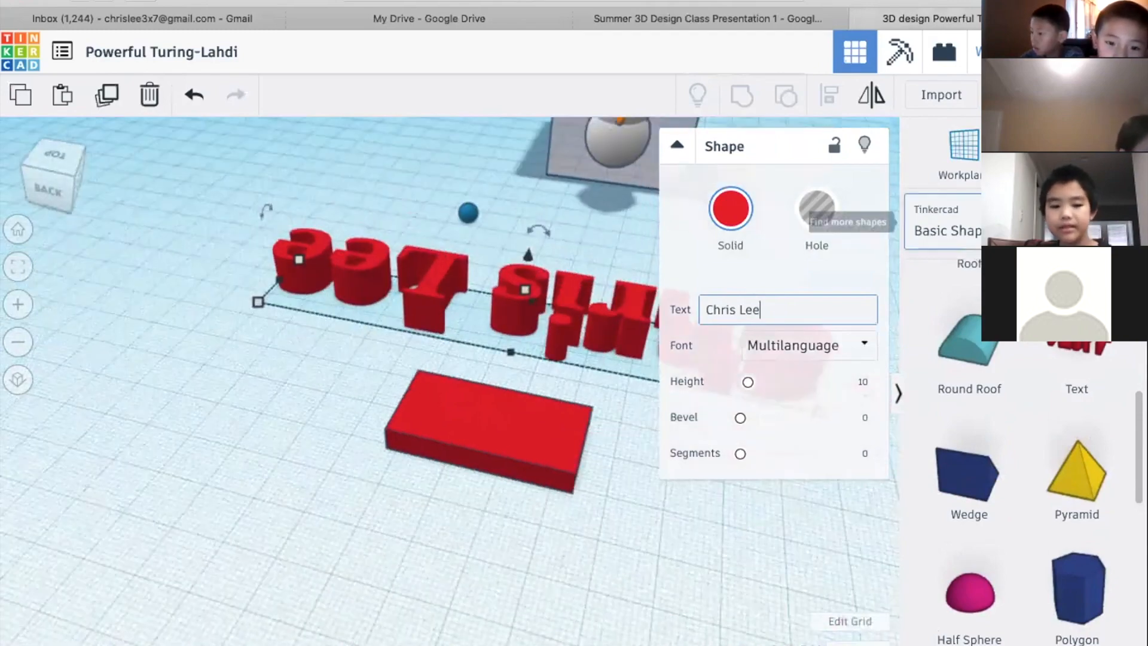
Switch the shape library to the text and numbers collection and place a yellow letter C on the workplane beside the flat slab
click(1022, 222)
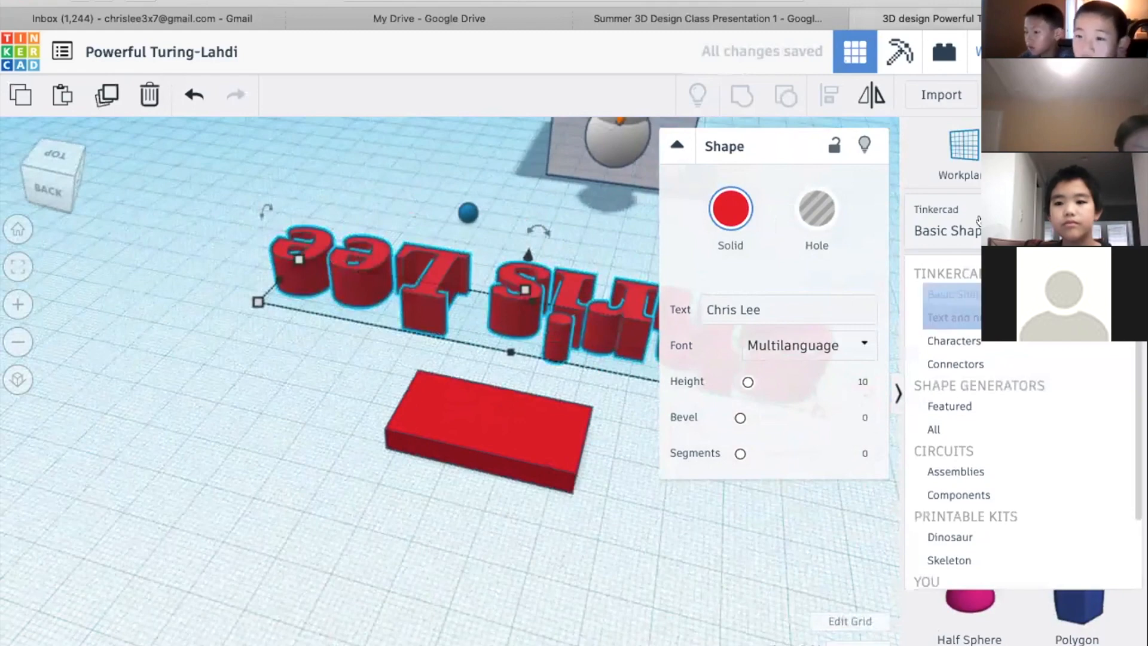
click(929, 223)
click(943, 232)
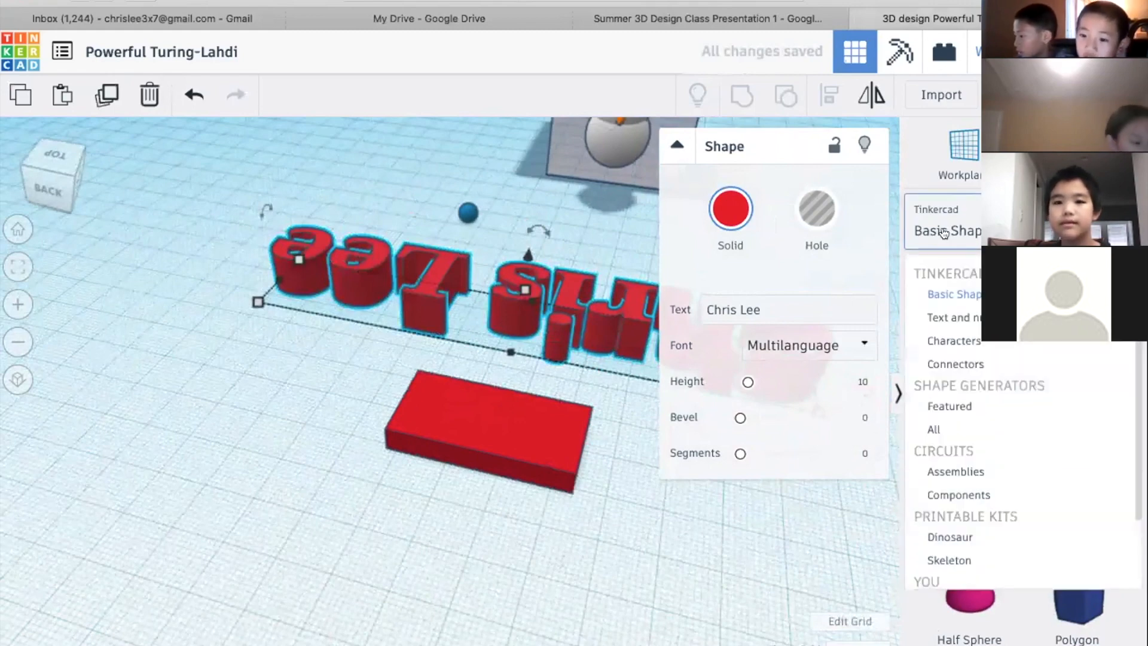
click(956, 317)
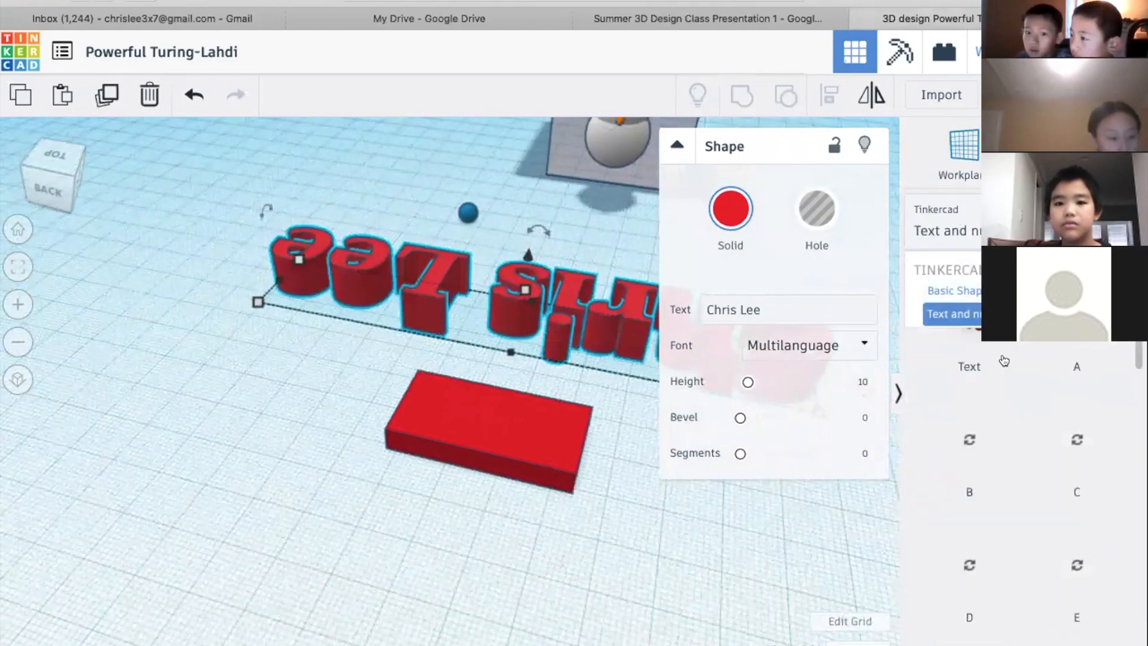
scroll(1031, 378, down, 1)
drag(1076, 422, 367, 531)
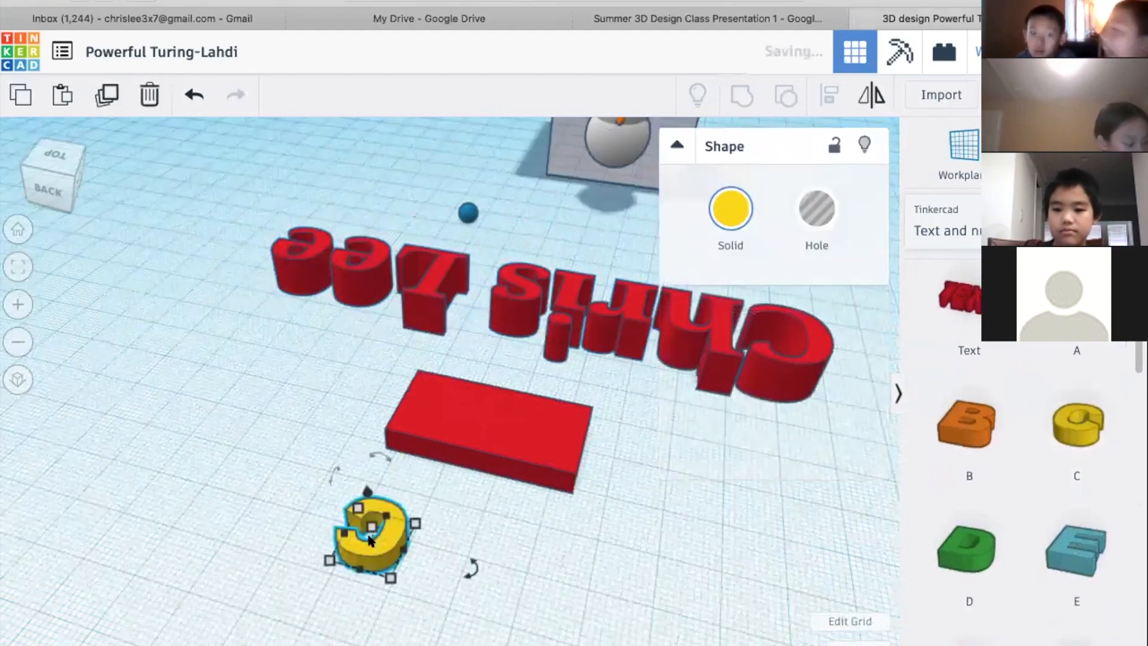
Rotate the yellow C 22° counterclockwise on the workplane
scroll(374, 520, up, 2)
key(f)
right_drag(625, 460, 705, 497)
scroll(705, 496, down, 5)
right_drag(647, 456, 635, 505)
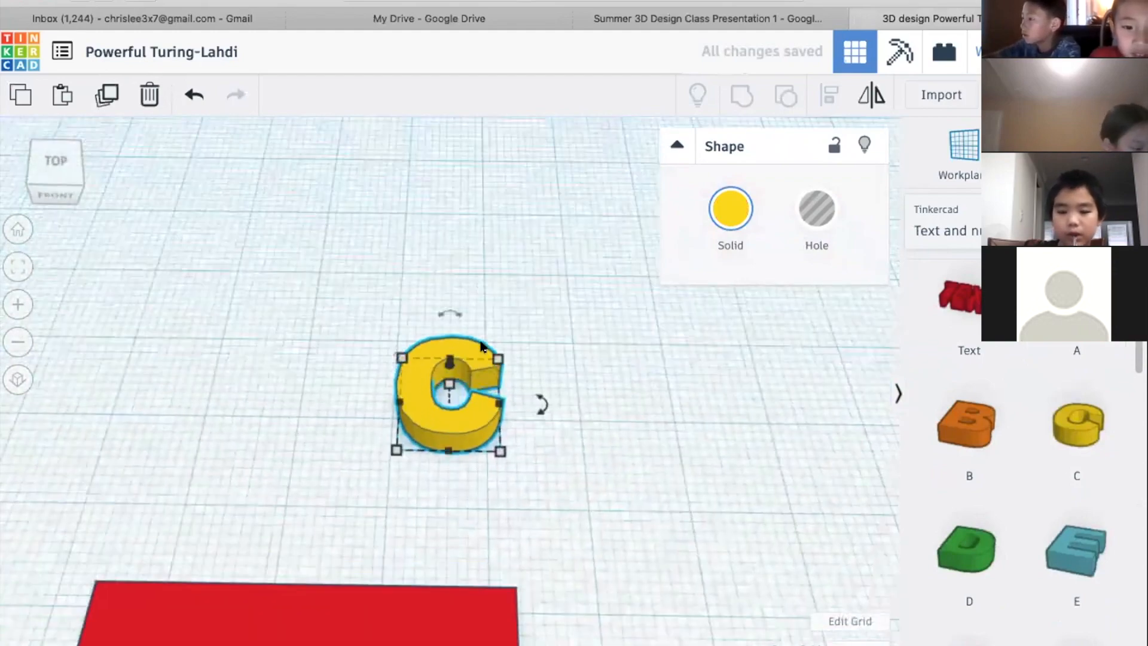
drag(545, 404, 533, 361)
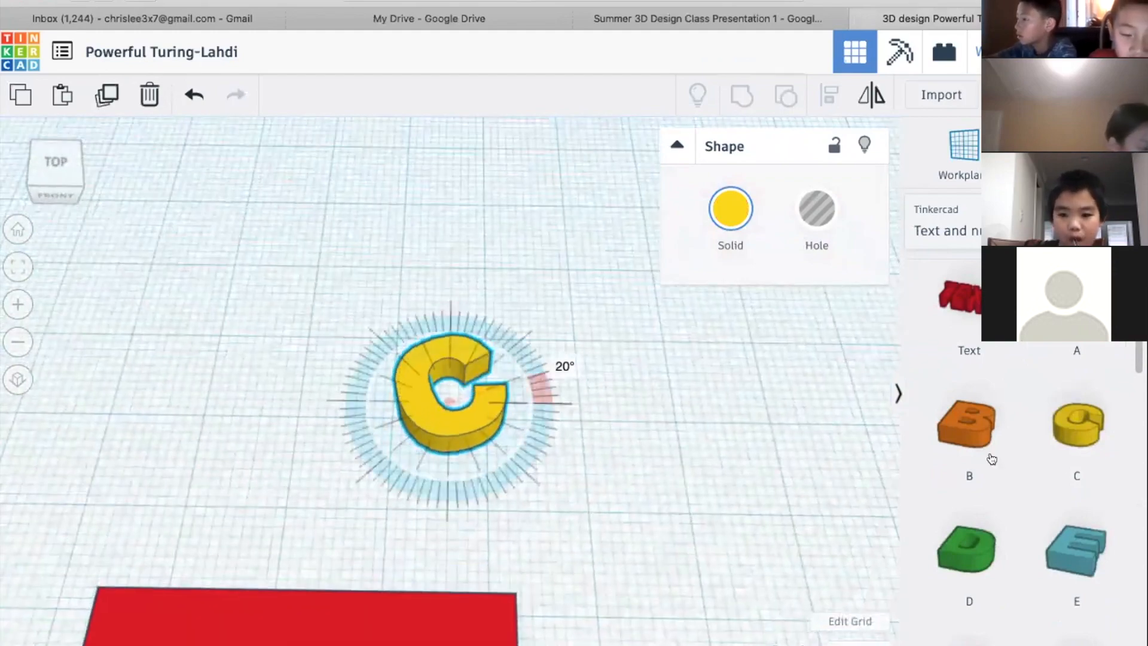
Add a purple letter H beside the yellow C and tilt it slightly clockwise on the workplane
scroll(1002, 459, down, 7)
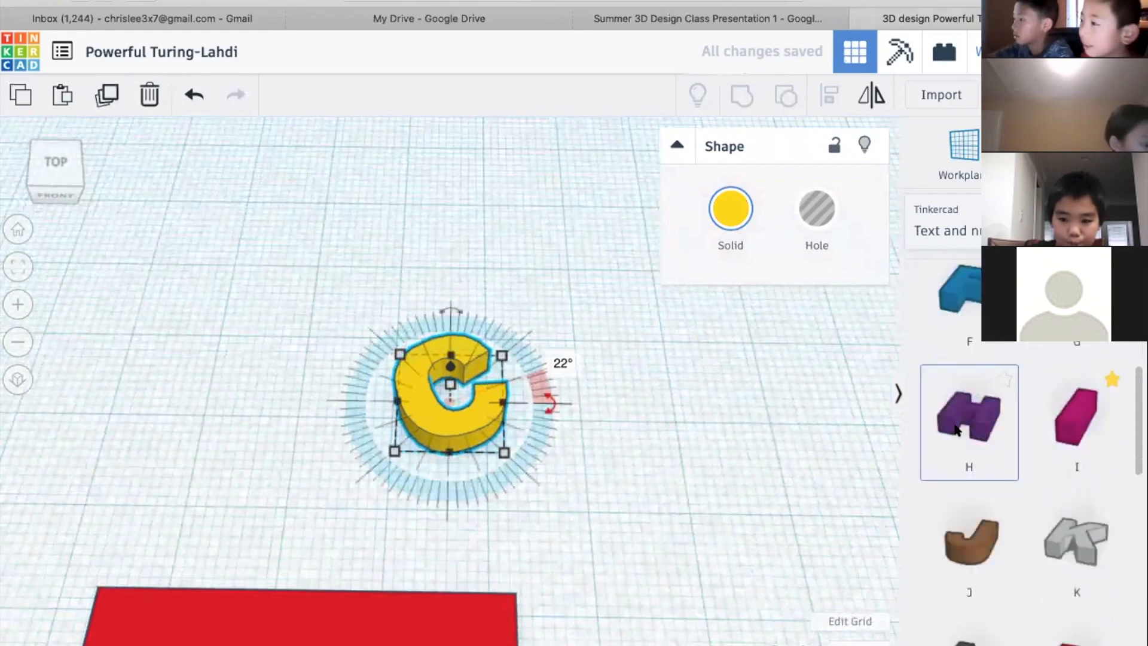
drag(932, 431, 665, 421)
click(992, 463)
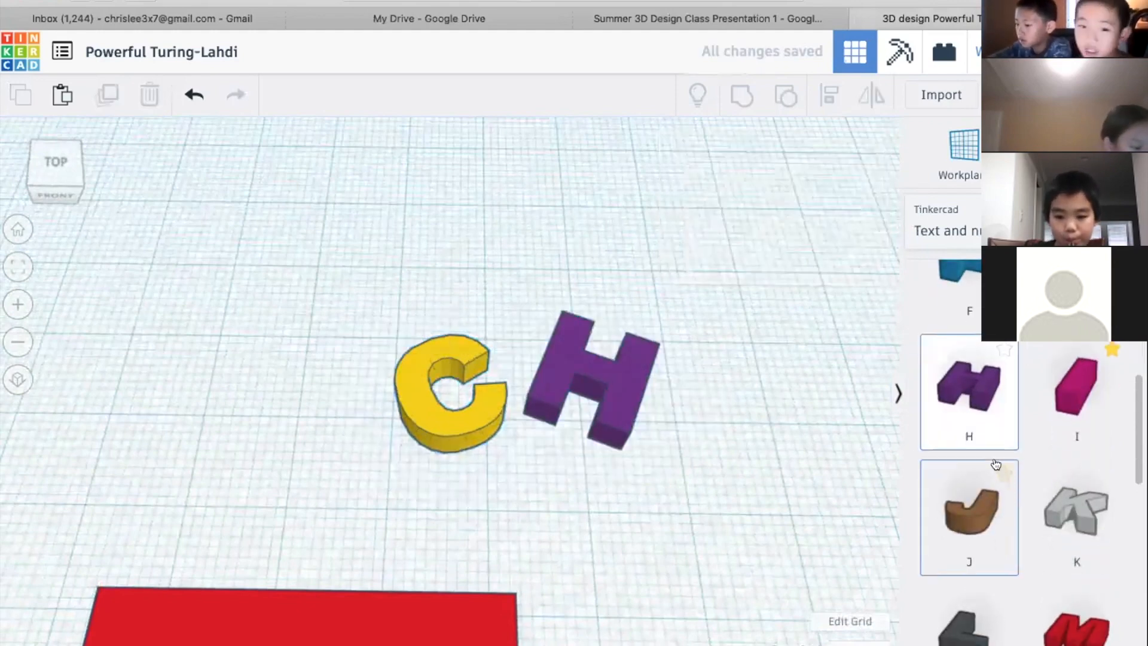
scroll(995, 464, up, 1)
click(736, 438)
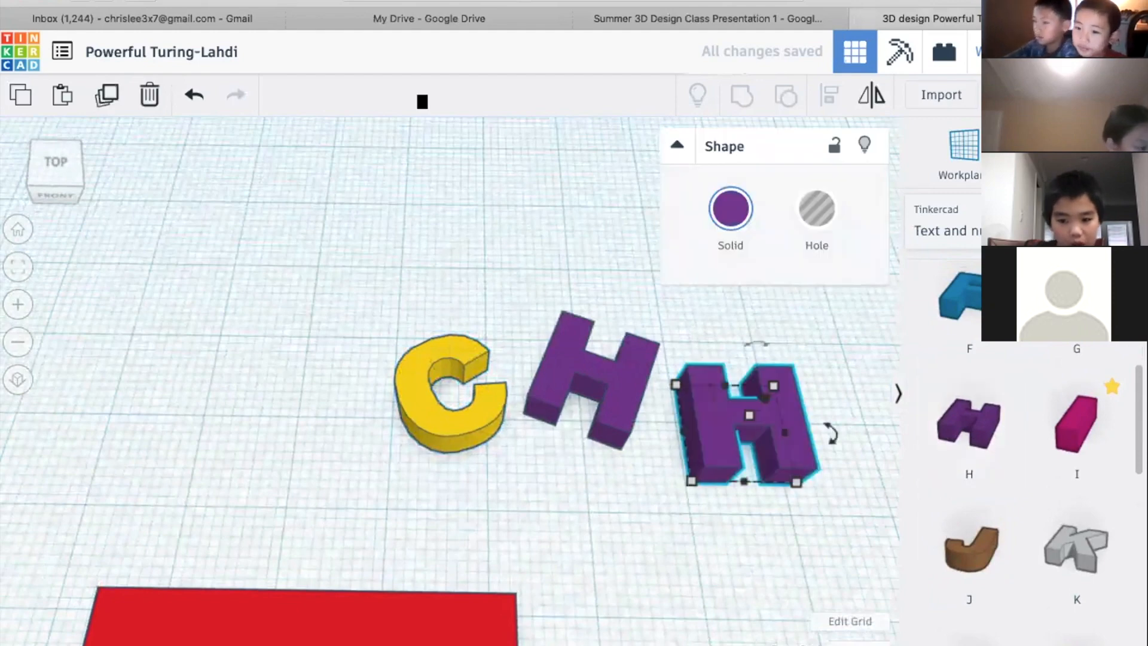
click(149, 94)
Add a blue letter R beside the purple H and rotate it slightly counterclockwise on the workplane
scroll(965, 404, down, 2)
scroll(965, 404, down, 5)
click(966, 428)
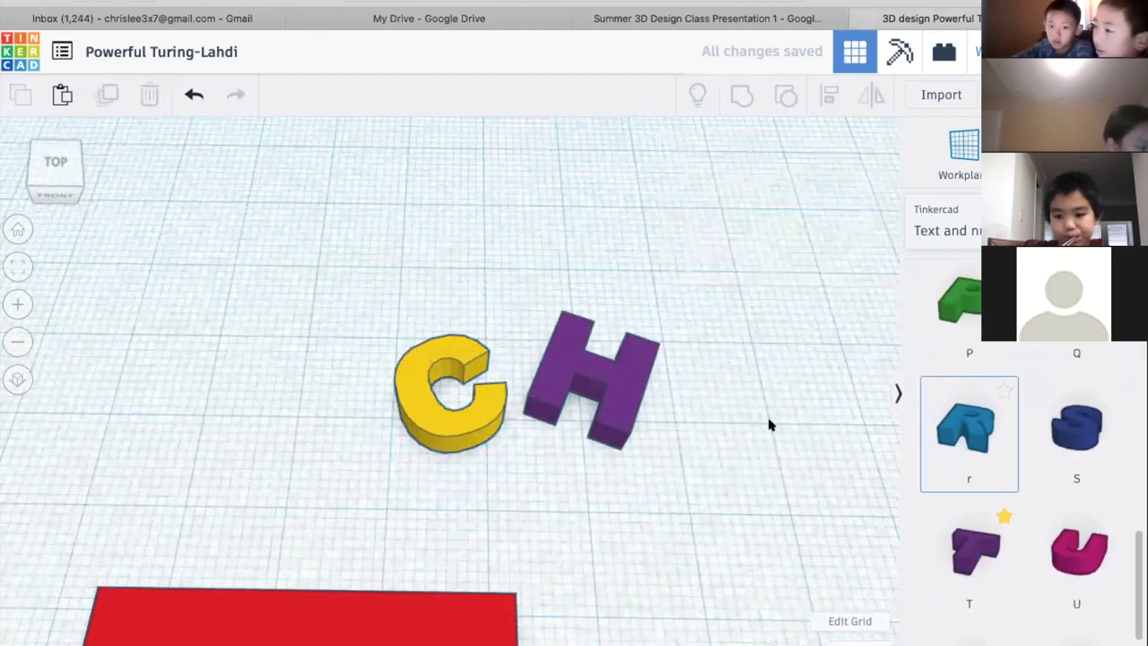
click(755, 390)
drag(858, 405, 843, 353)
Compare the separate letters with the Personalized Name Tag slide in the presentation, and return to the Tinkercad design
click(679, 577)
right_drag(556, 540, 574, 371)
scroll(695, 563, down, 5)
click(671, 12)
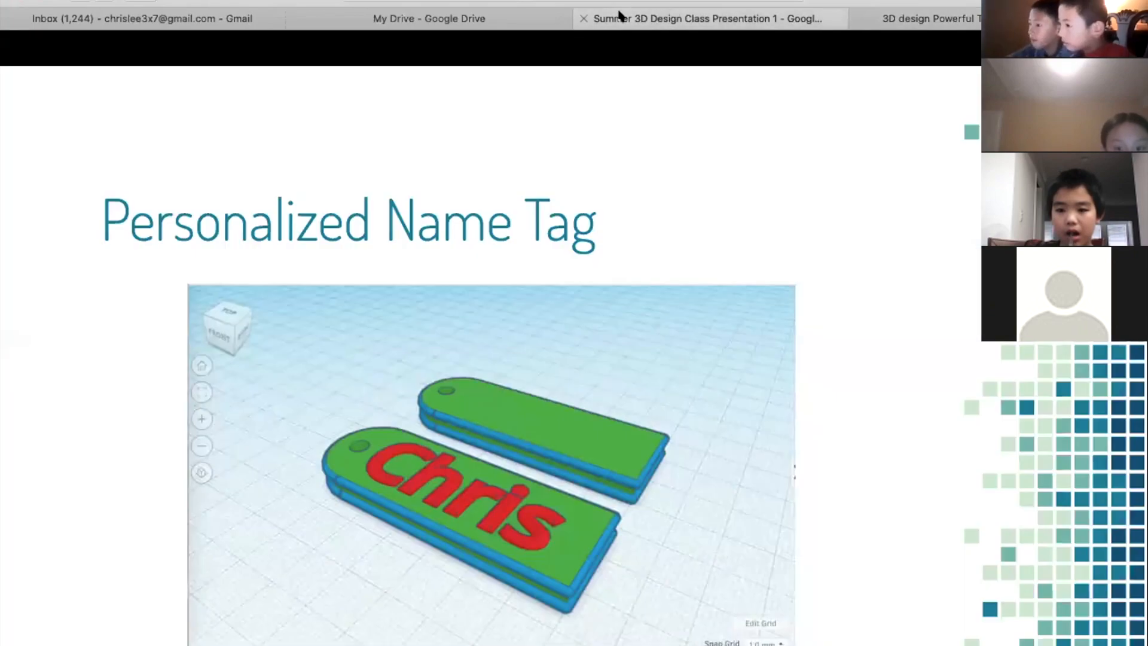
click(964, 19)
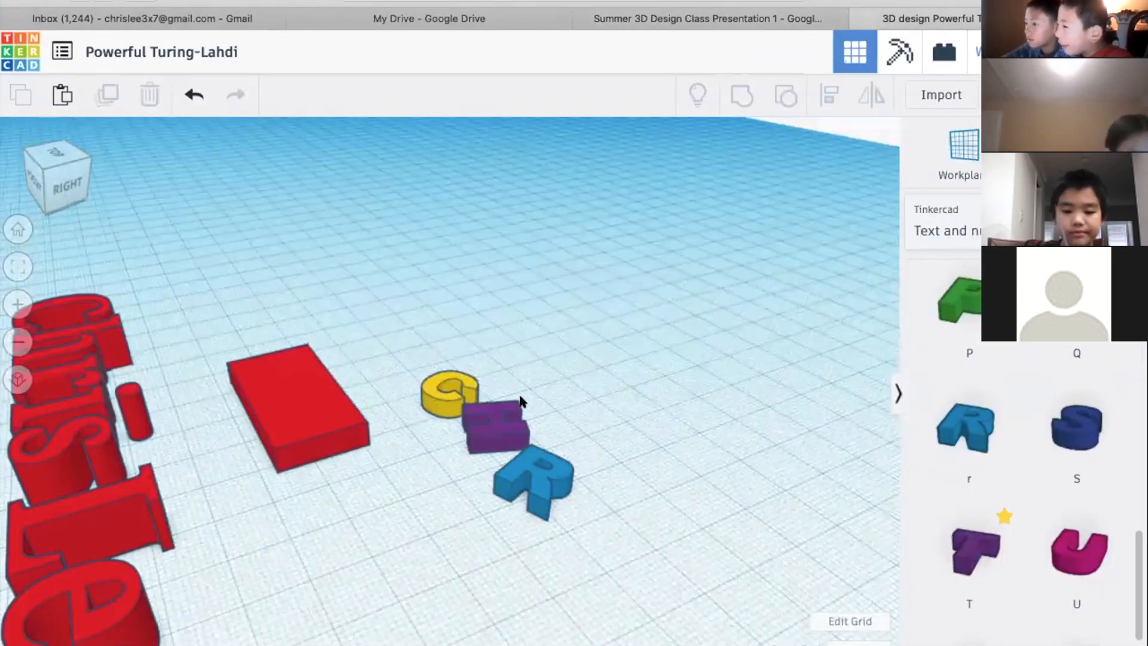
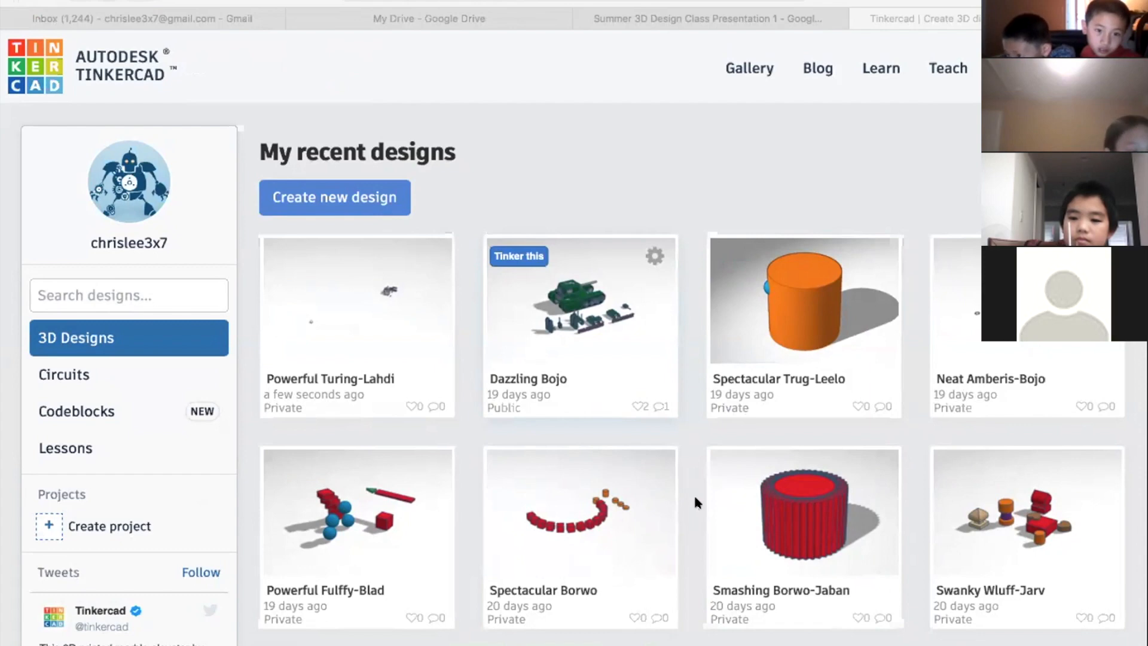
Create a new blank 3D design and return to the dashboard of recent designs
triple_click(568, 157)
click(569, 157)
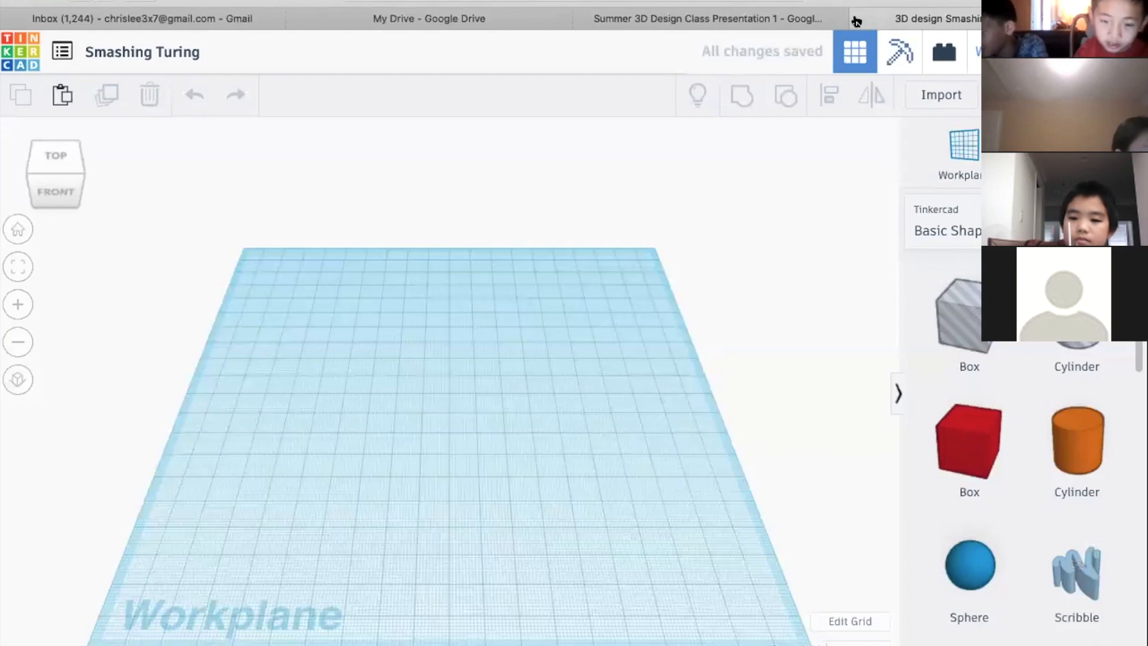
click(828, 19)
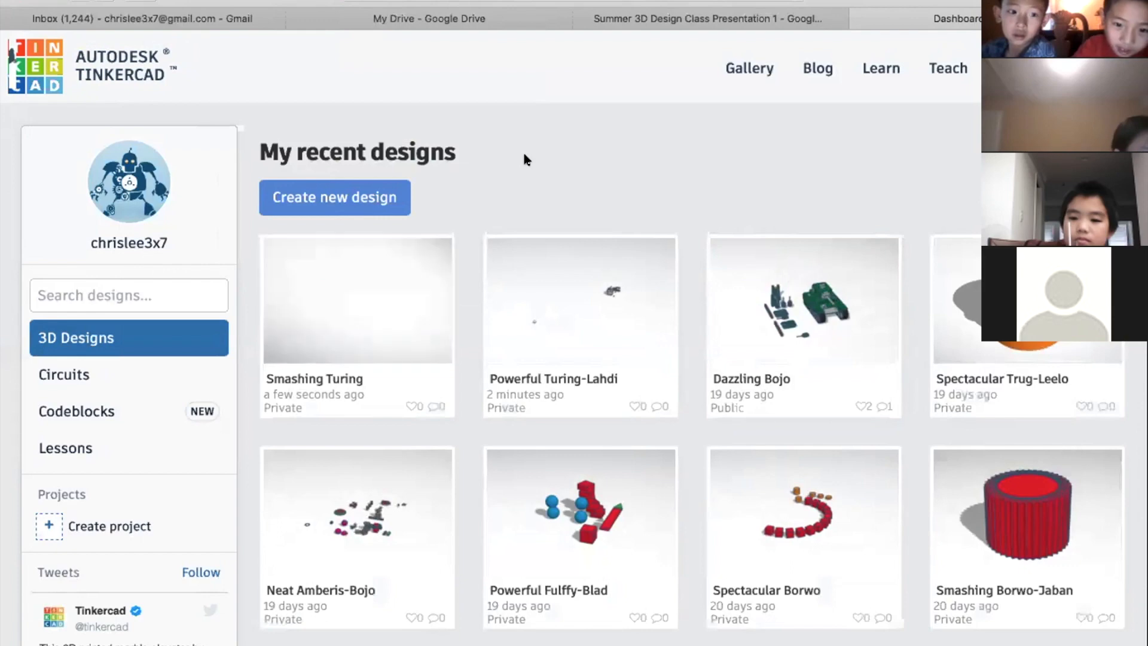
Look through the first page of recent designs and go on to page 2 of the list
mouse_move(840, 293)
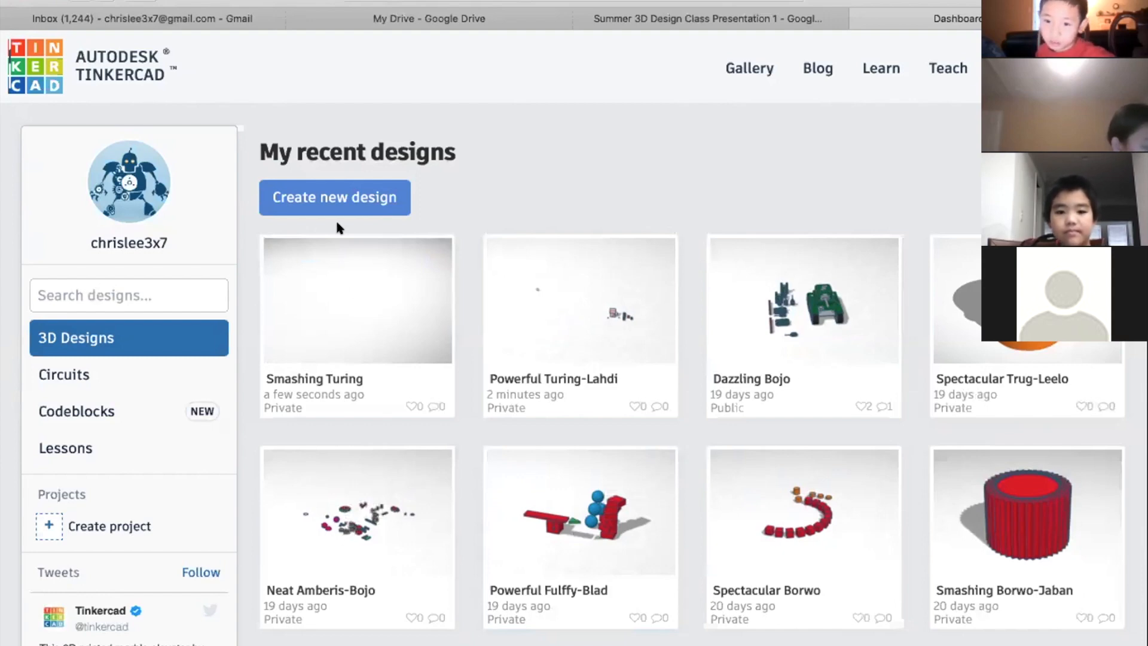
scroll(743, 291, down, 7)
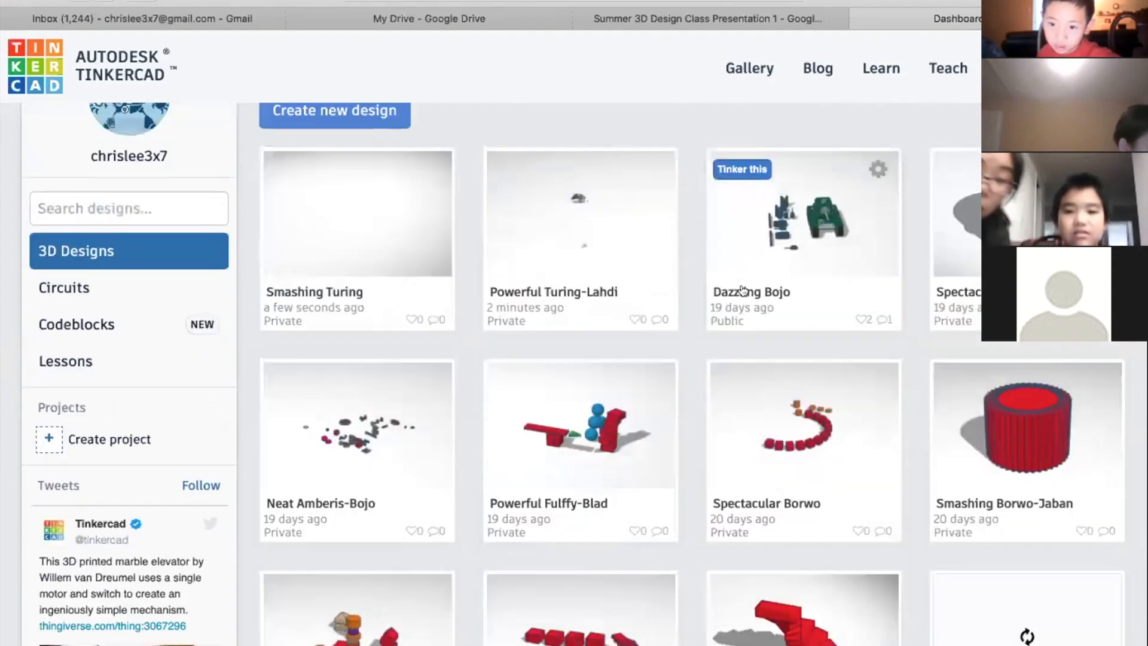
scroll(742, 291, down, 9)
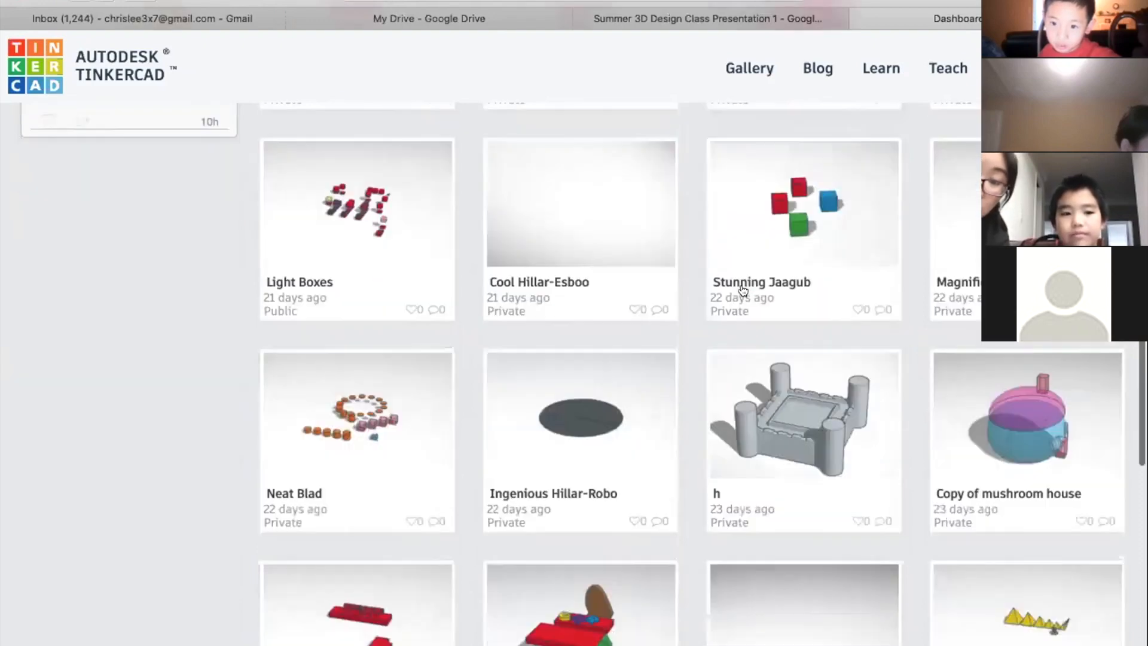
scroll(743, 291, down, 2)
scroll(426, 582, up, 2)
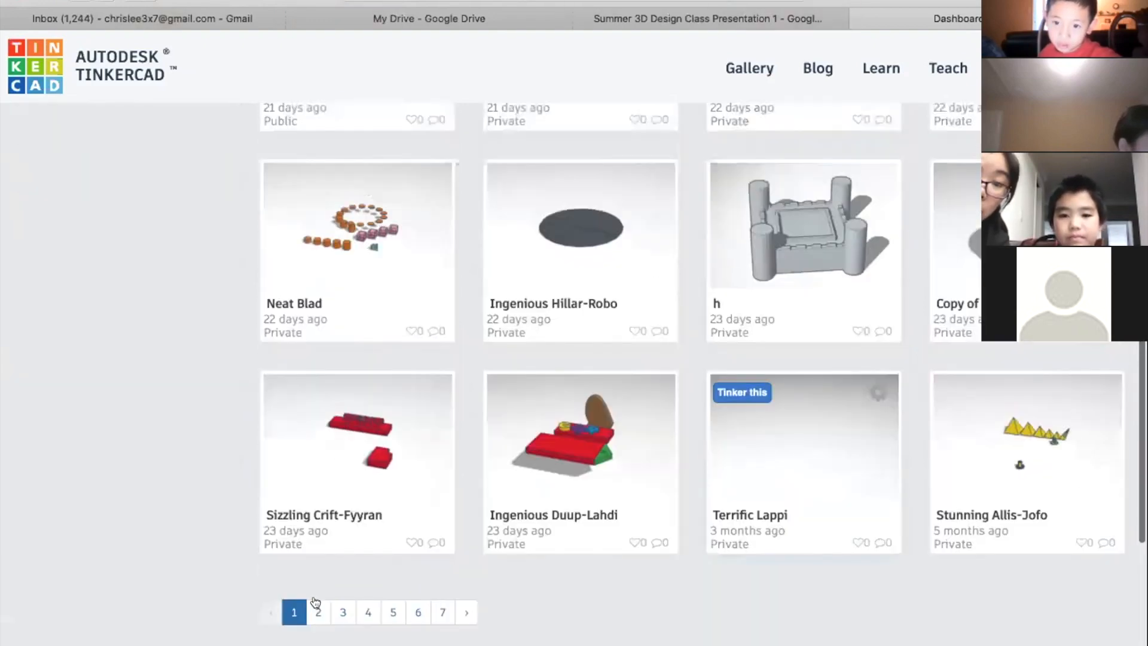
click(318, 611)
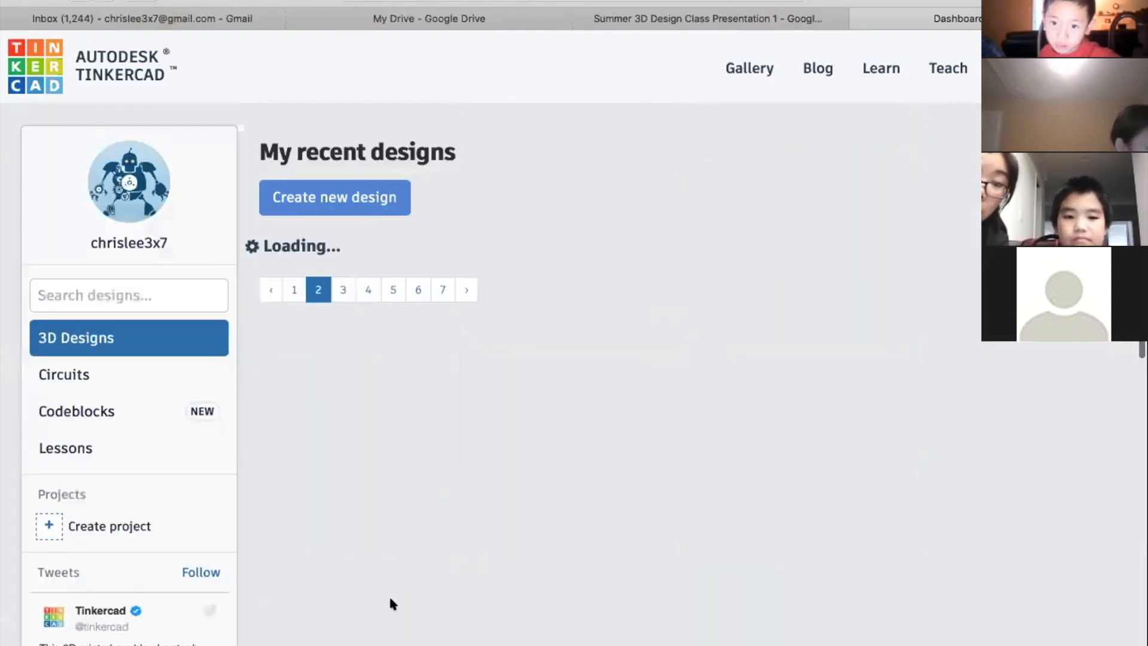
Find the Mighty Gaaris name tag at the end of the second page of designs and open it for editing
scroll(395, 574, down, 2)
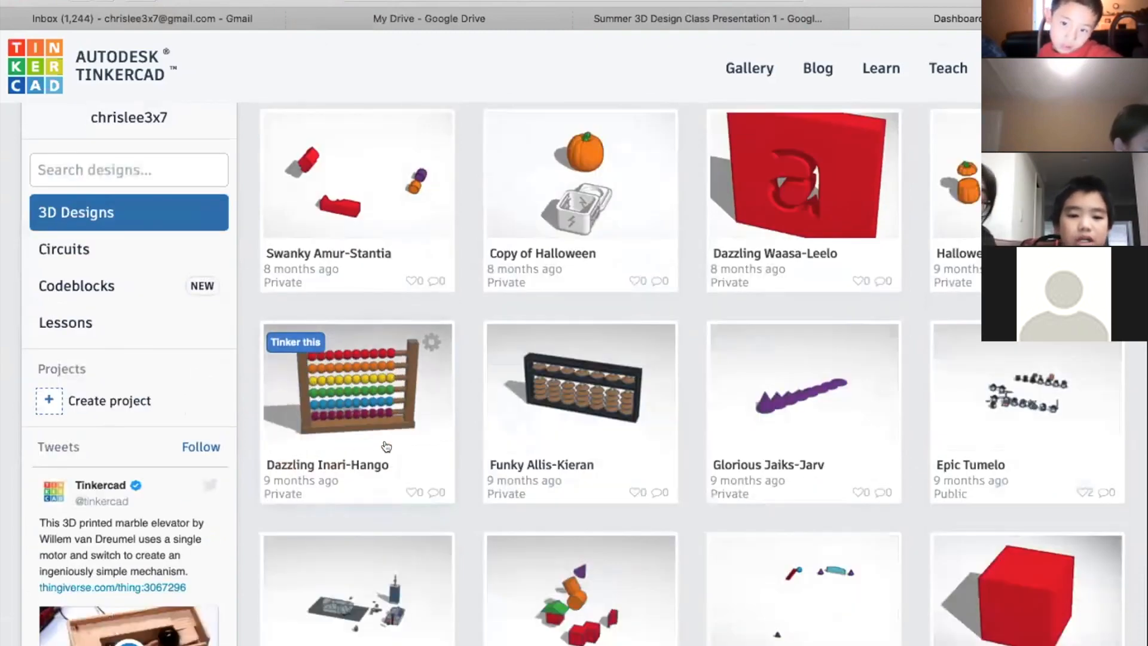
scroll(527, 434, down, 2)
scroll(527, 435, up, 3)
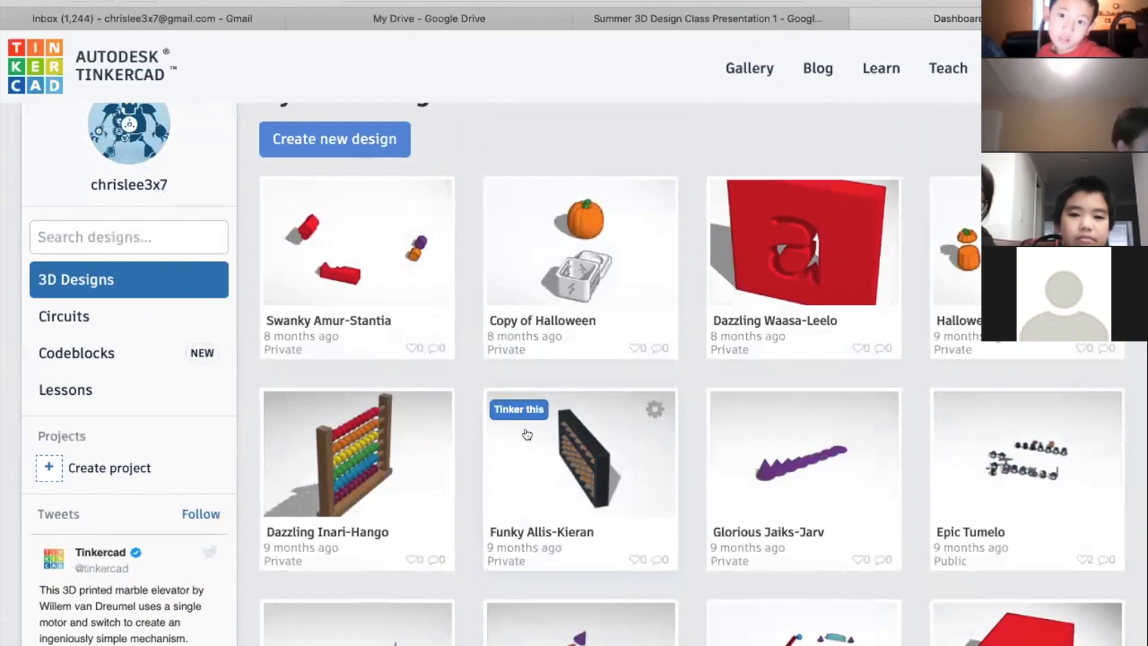
scroll(527, 434, down, 3)
scroll(527, 434, down, 10)
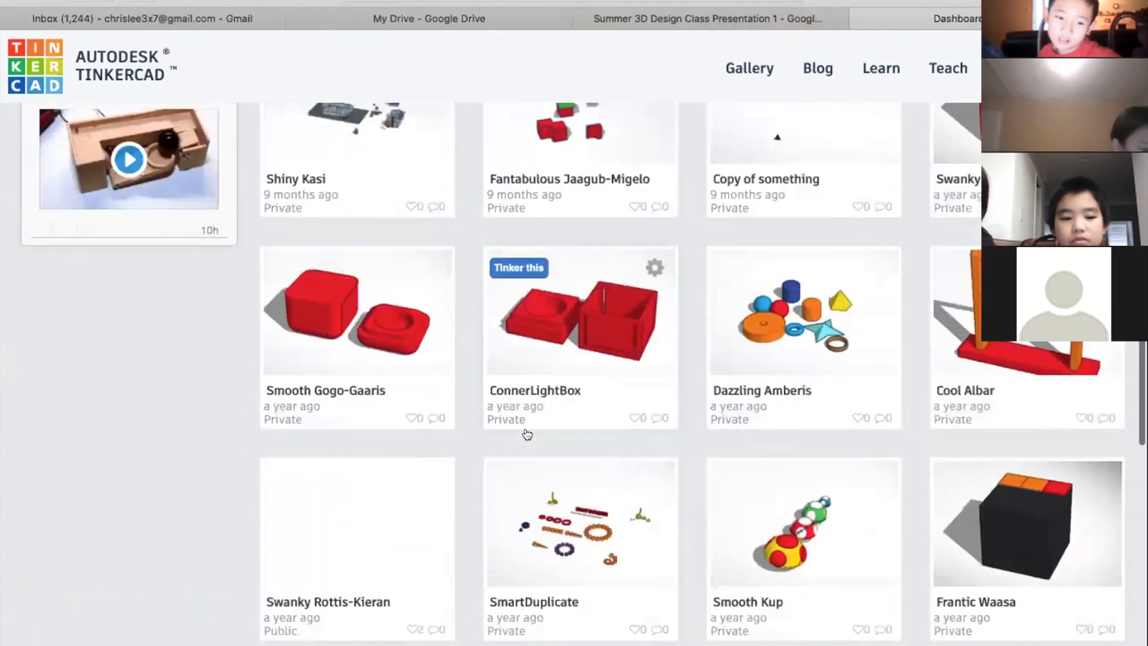
scroll(358, 590, down, 2)
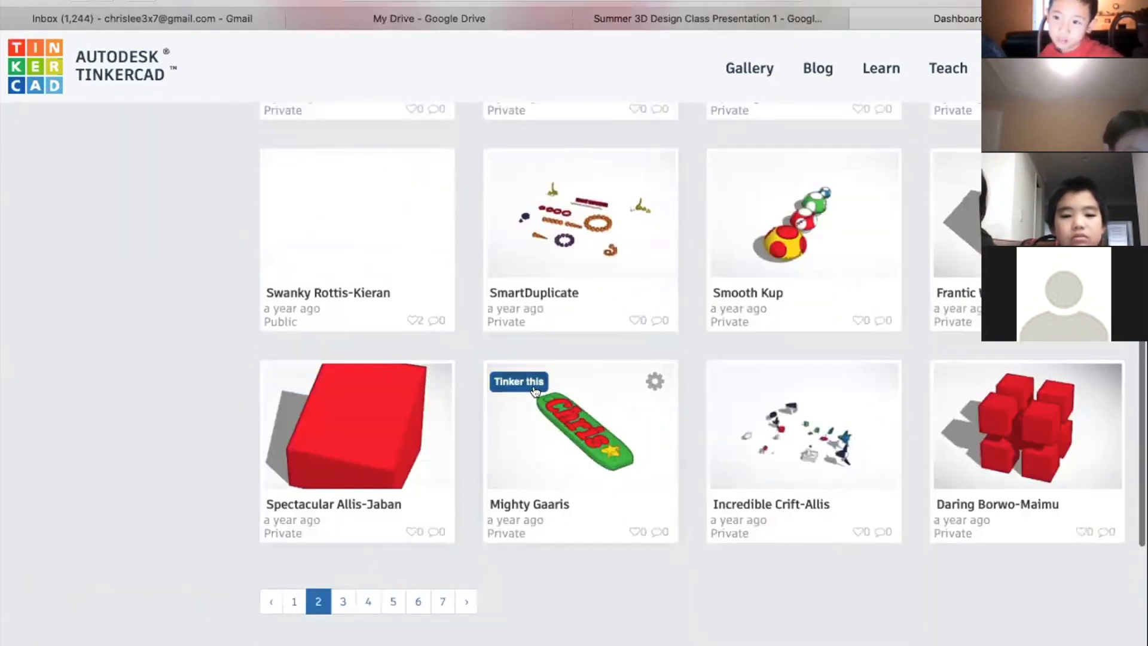
click(700, 383)
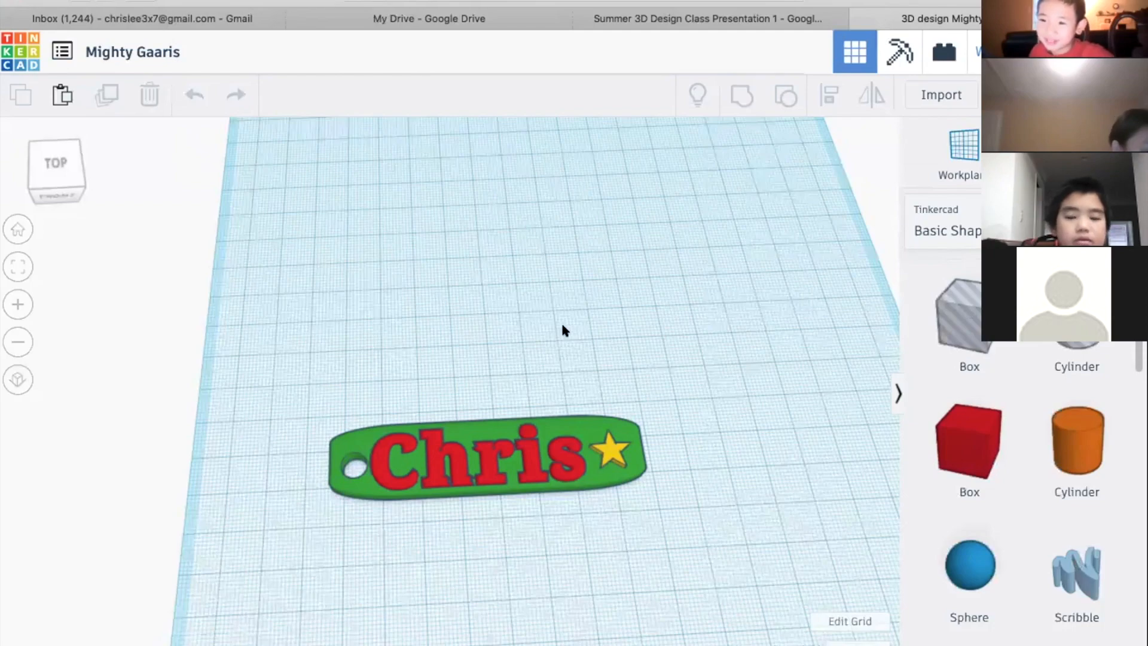
Place a red box on the workplane next to the green name tag and round its edges with a radius of 1.49
right_drag(648, 395, 293, 493)
click(465, 480)
key(f)
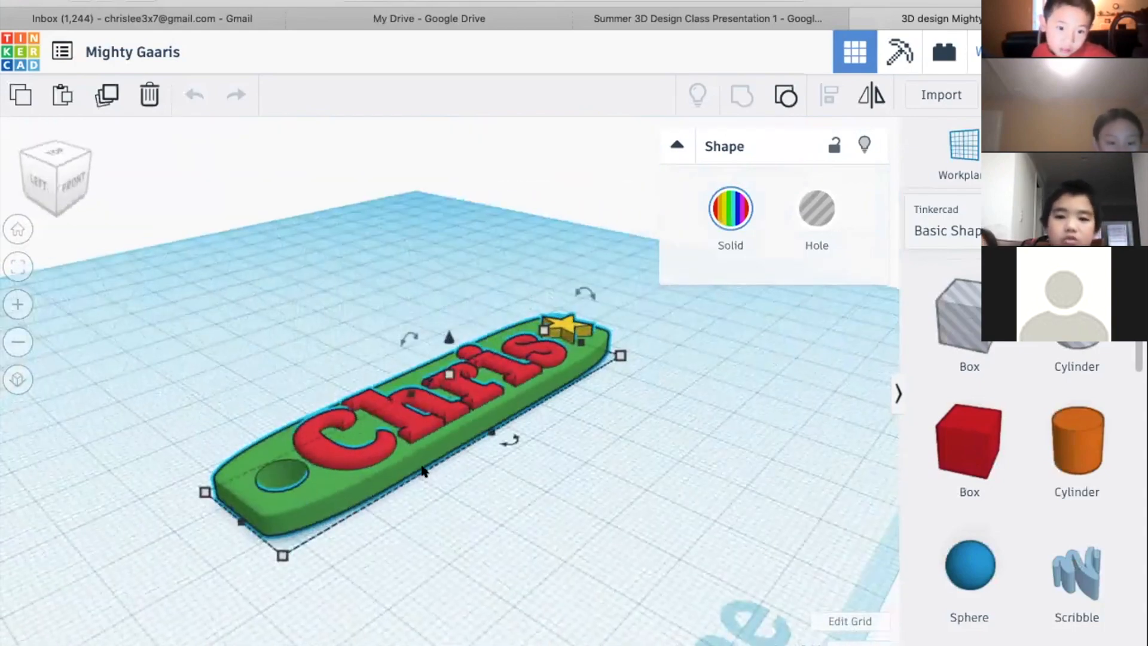
click(972, 438)
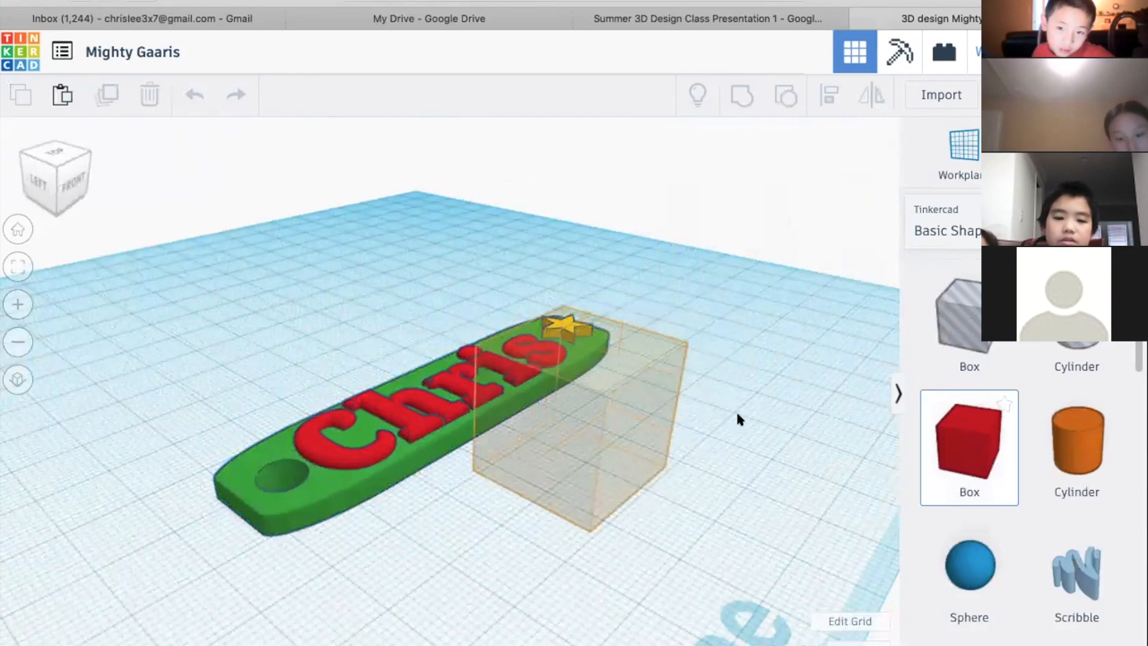
click(760, 313)
drag(739, 311, 744, 316)
Flatten and stretch the rounded red box into a long base plate 16 mm wide in front of the name tag
drag(579, 349, 560, 437)
drag(527, 499, 342, 619)
right_drag(534, 544, 372, 586)
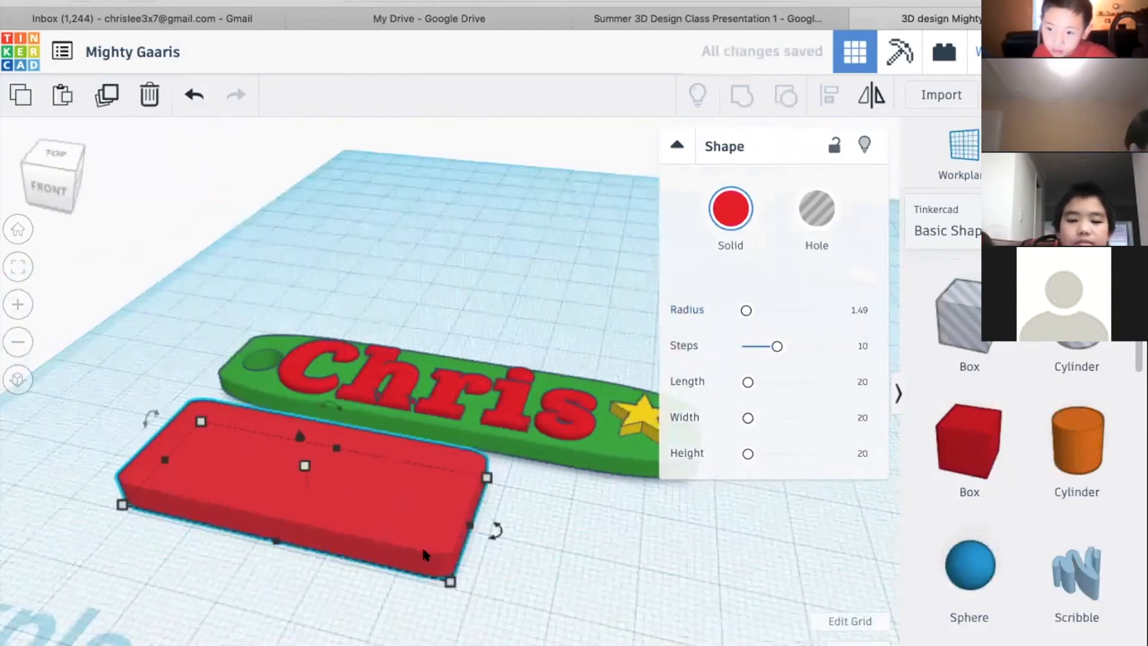
drag(458, 529, 703, 577)
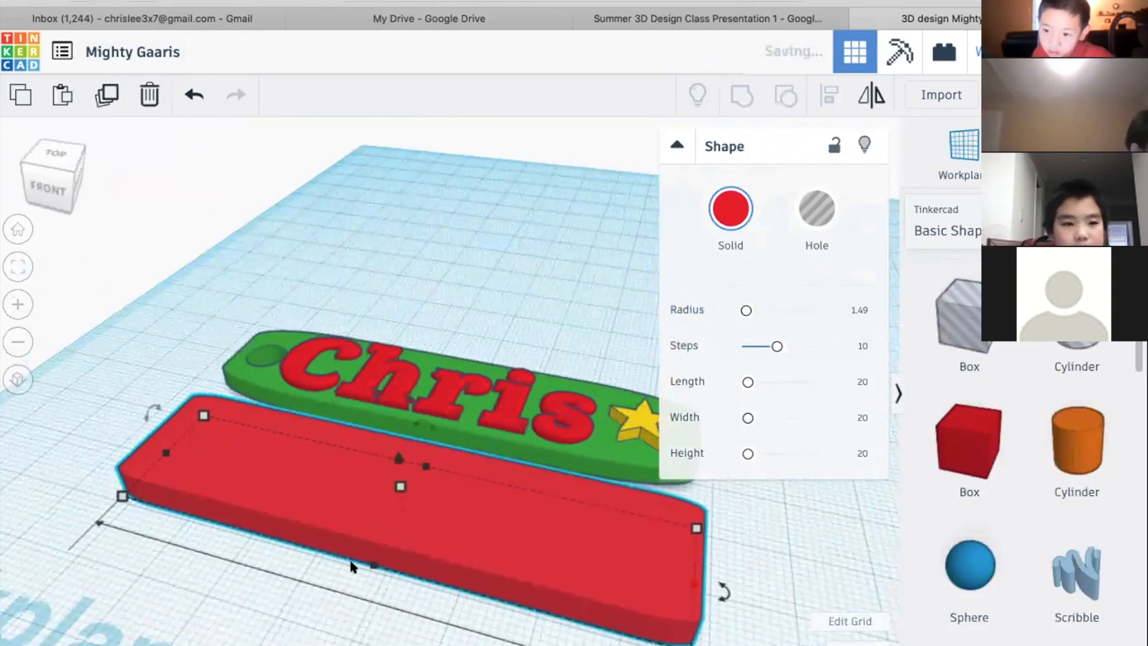
drag(370, 562, 378, 539)
Add a Scribble shape behind the name tag and draw it freehand as a tangle of overlapping loops
scroll(1043, 497, down, 2)
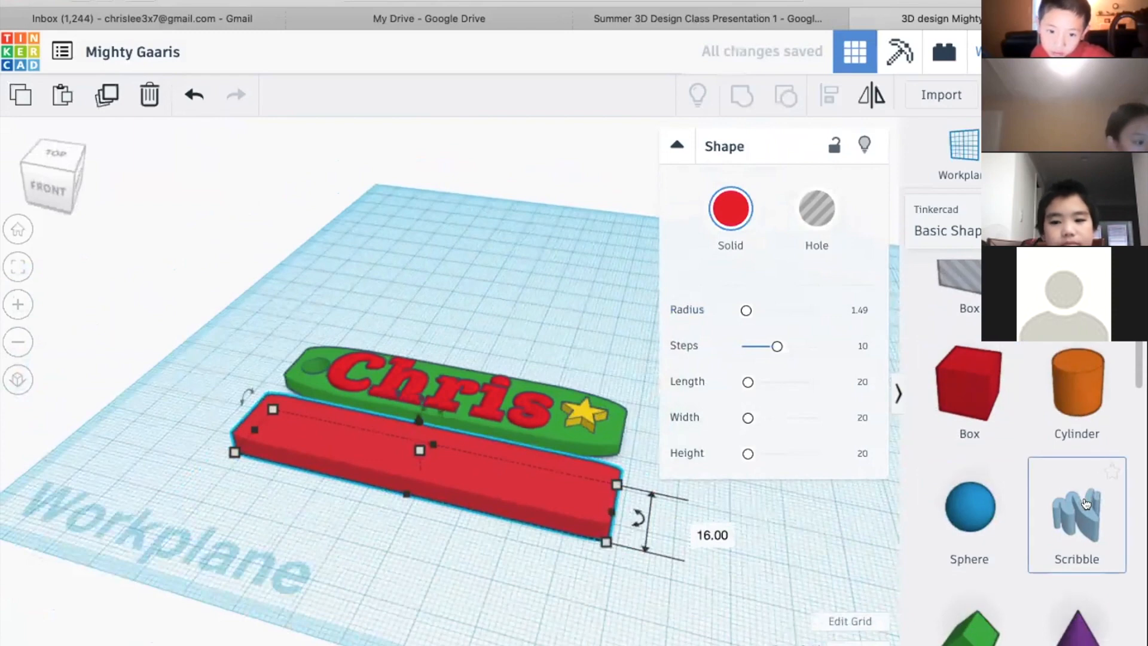
mouse_move(865, 456)
mouse_down()
mouse_move(435, 317)
mouse_move(526, 322)
mouse_up()
drag(619, 325, 611, 331)
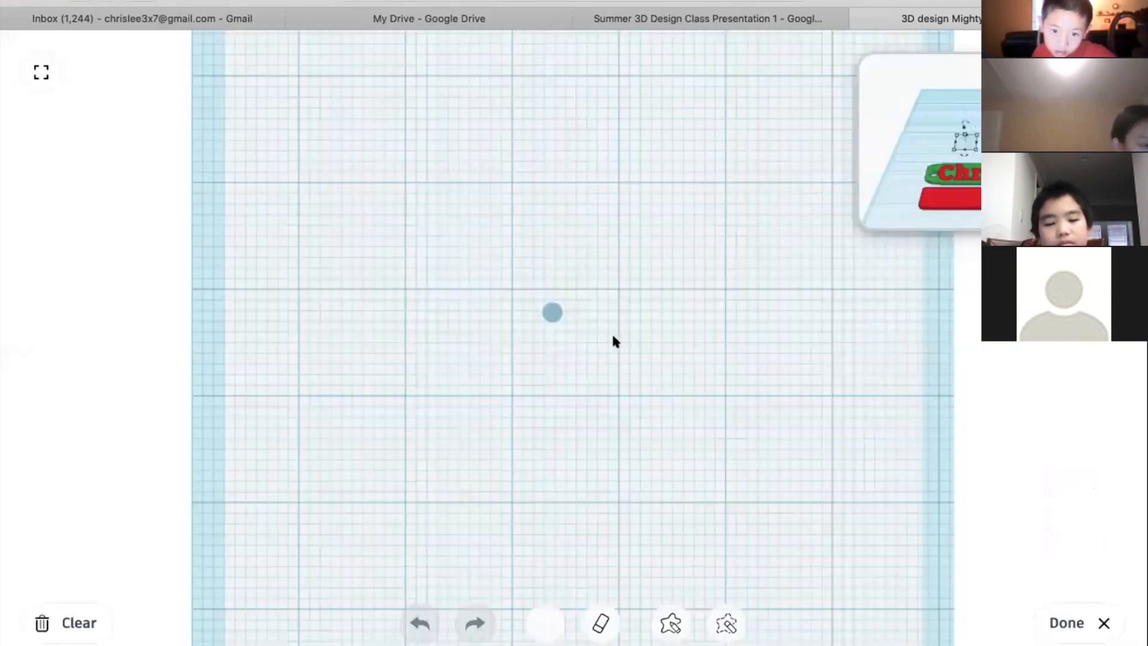
mouse_move(486, 267)
mouse_down()
mouse_move(627, 216)
mouse_move(500, 248)
mouse_move(705, 253)
mouse_move(494, 289)
mouse_move(692, 272)
mouse_move(724, 378)
mouse_up()
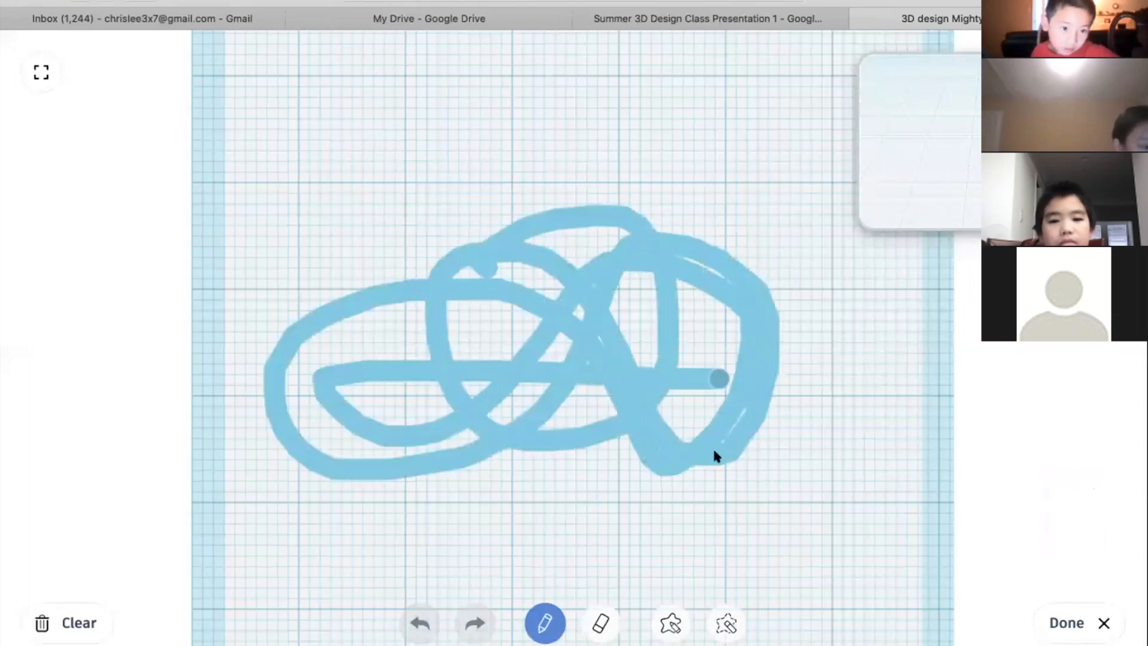
click(1024, 622)
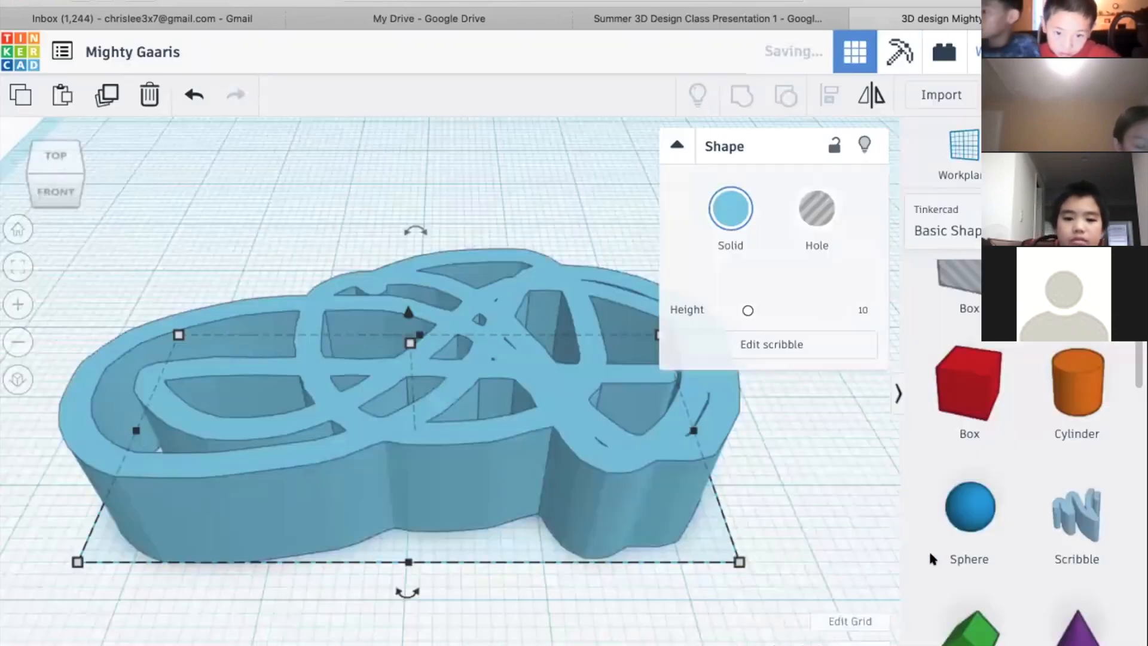
Examine the scribble shape from above and from several angles, and delete it
mouse_move(692, 544)
right_down()
mouse_move(476, 551)
mouse_move(677, 605)
mouse_move(688, 643)
right_up()
mouse_move(584, 598)
right_down()
mouse_move(548, 594)
mouse_move(583, 562)
mouse_move(649, 568)
mouse_move(637, 614)
right_up()
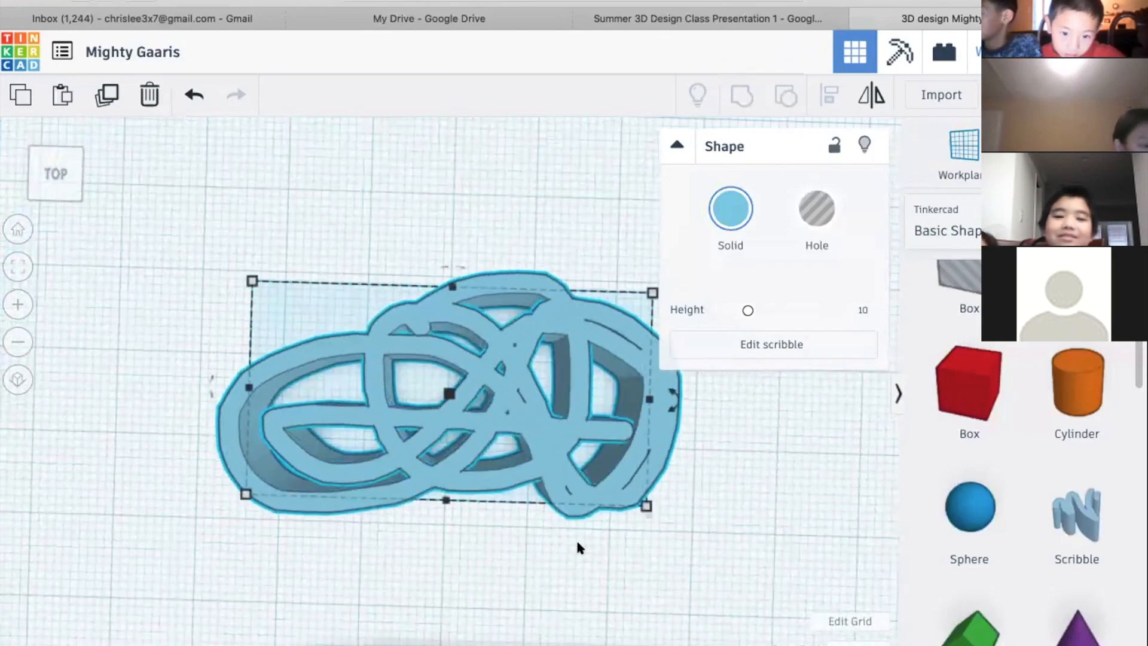
mouse_move(492, 469)
right_down()
mouse_move(489, 425)
mouse_move(697, 502)
mouse_move(681, 517)
right_up()
mouse_move(680, 517)
mouse_down()
mouse_move(571, 512)
mouse_move(595, 575)
mouse_up()
right_drag(667, 502, 452, 344)
mouse_move(592, 445)
right_down()
mouse_move(293, 504)
mouse_move(411, 502)
right_up()
mouse_move(411, 501)
mouse_down()
mouse_move(539, 520)
mouse_move(524, 522)
mouse_up()
mouse_move(569, 523)
right_down()
mouse_move(568, 561)
mouse_move(610, 498)
right_up()
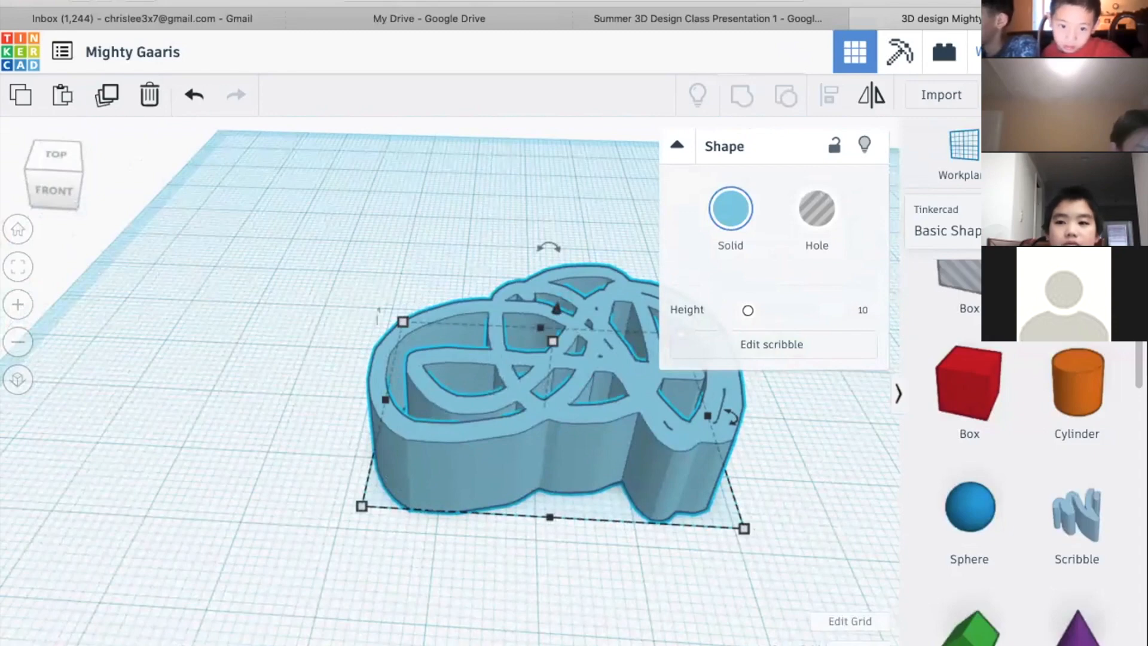
key(Delete)
Look through the remaining basic shapes and switch the shape library to the Characters collection
scroll(1056, 462, down, 5)
scroll(1056, 462, down, 10)
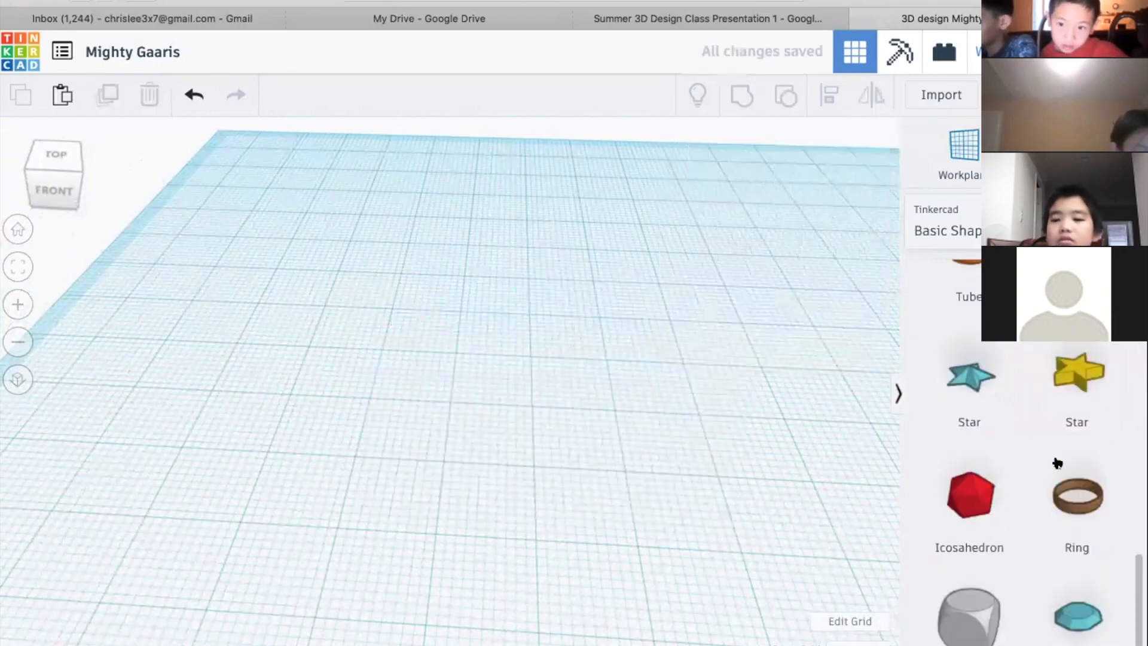
scroll(1026, 387, down, 3)
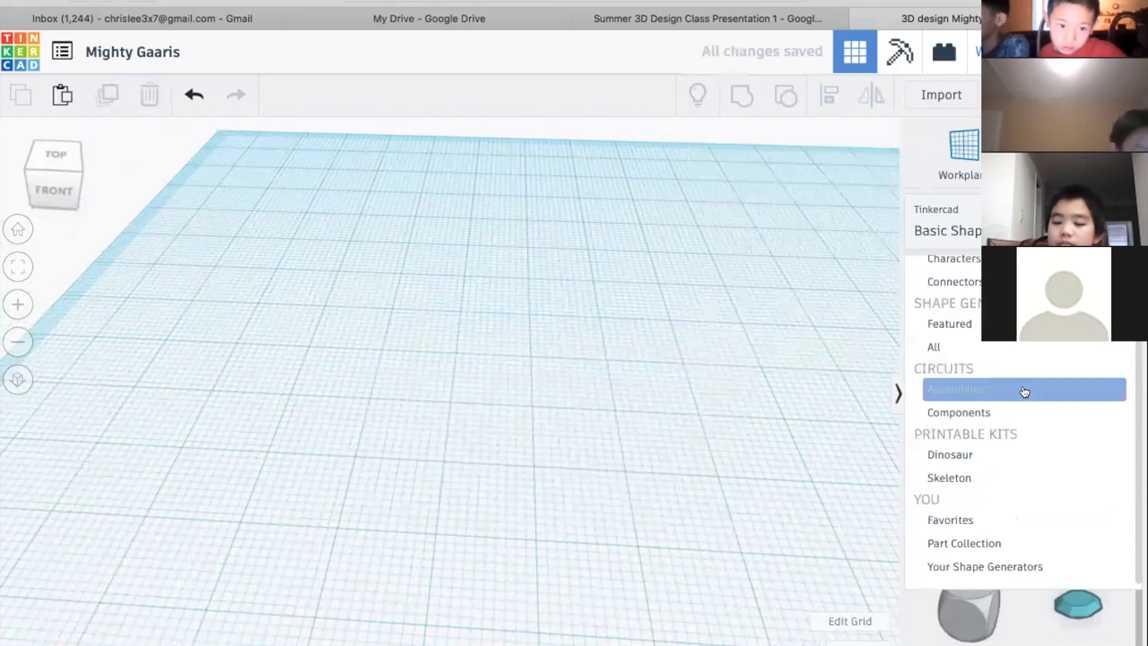
scroll(1025, 389, up, 3)
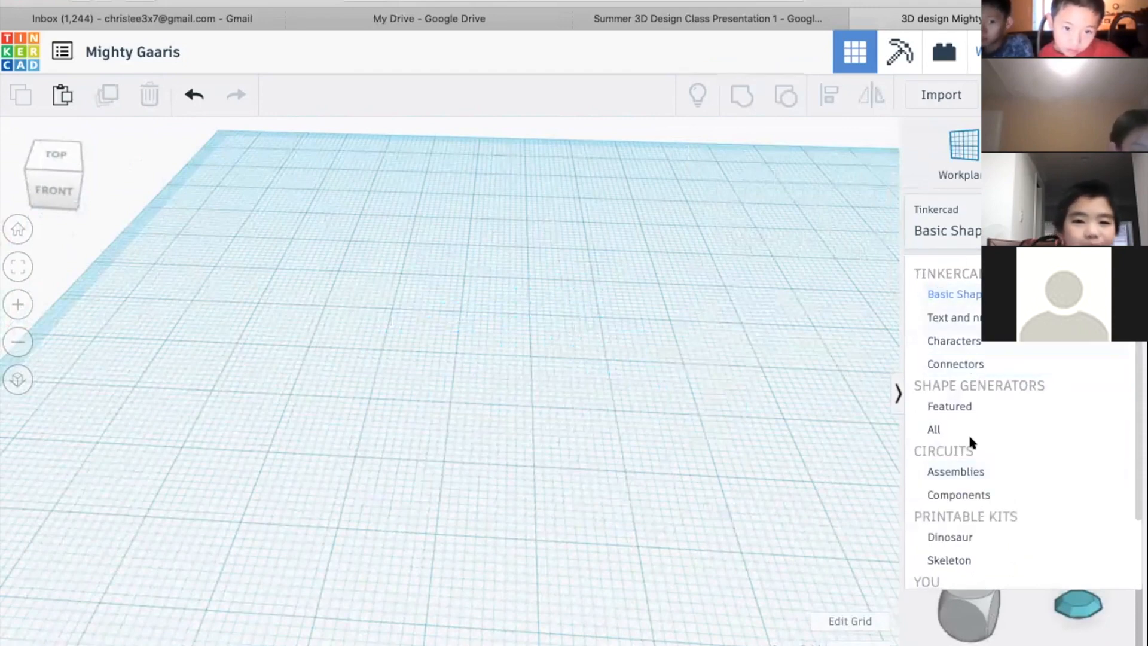
click(967, 344)
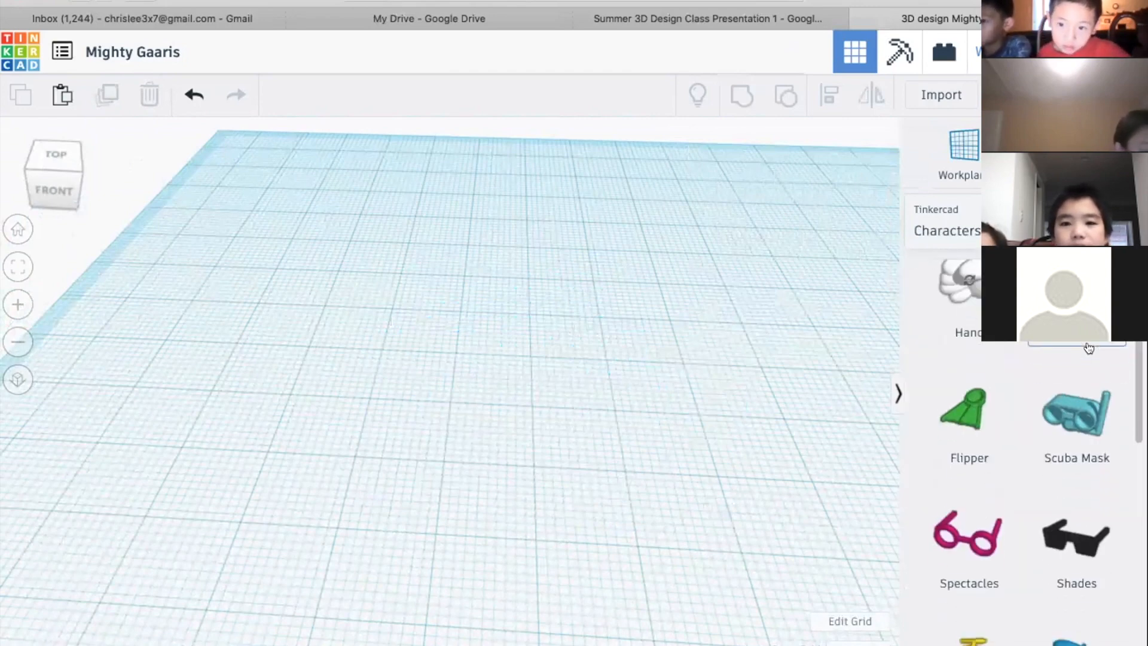
Find the black Shades in the Characters collection and place them over the first letter of the green name tag
scroll(492, 468, down, 5)
scroll(491, 469, up, 3)
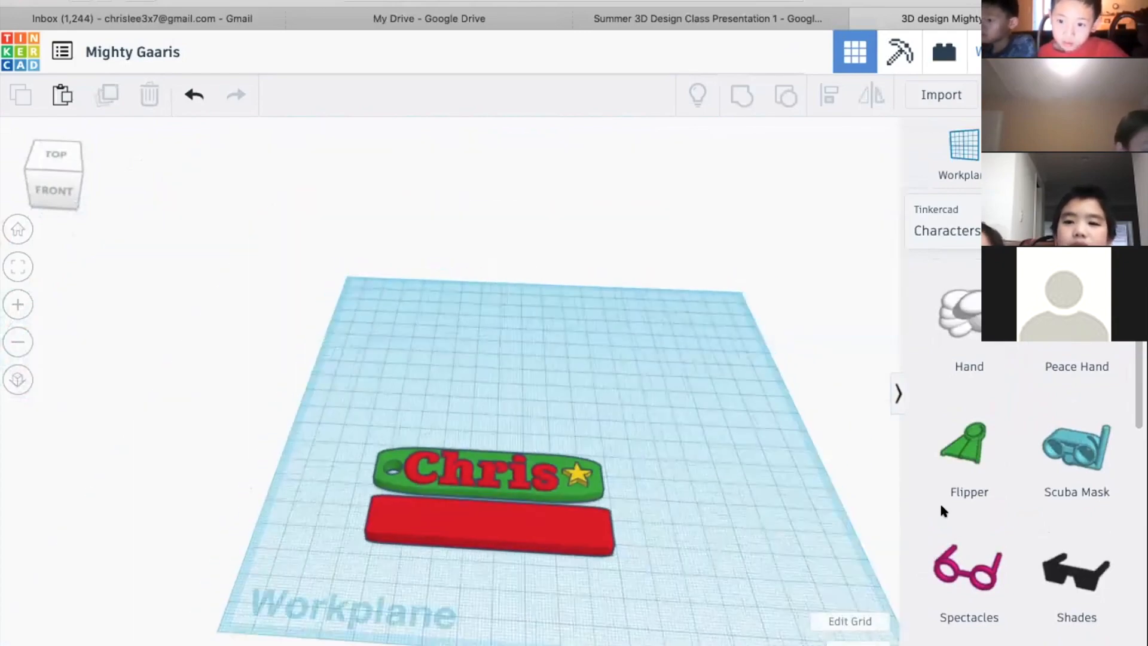
scroll(941, 509, down, 3)
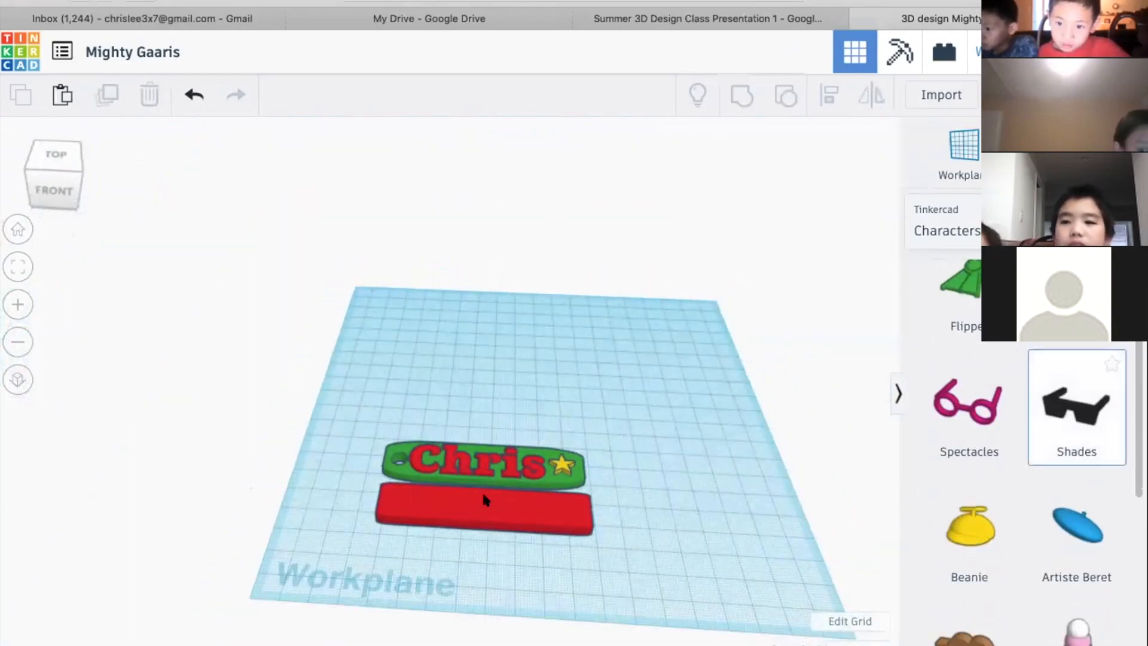
click(430, 459)
scroll(448, 418, up, 5)
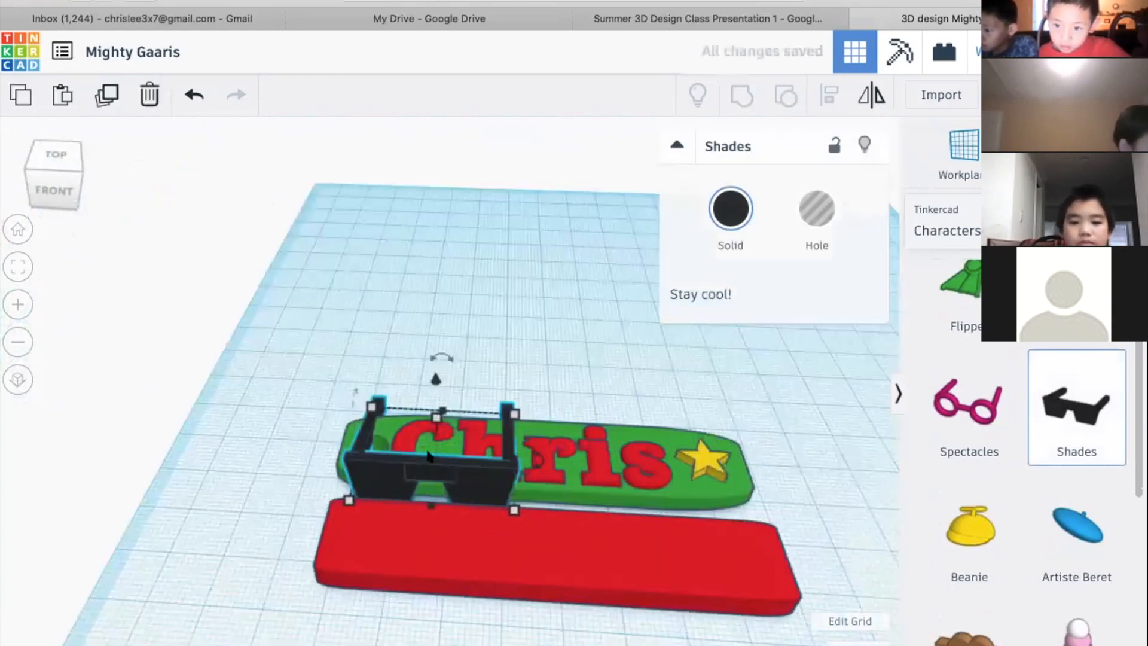
Raise the black shades off the workplane to the level of the name tag's upper surface
mouse_move(443, 346)
mouse_down()
mouse_move(449, 420)
mouse_move(447, 344)
mouse_move(441, 365)
mouse_up()
right_drag(443, 364, 571, 329)
mouse_move(450, 353)
mouse_down()
mouse_move(444, 299)
mouse_move(449, 333)
mouse_up()
right_drag(396, 396, 622, 479)
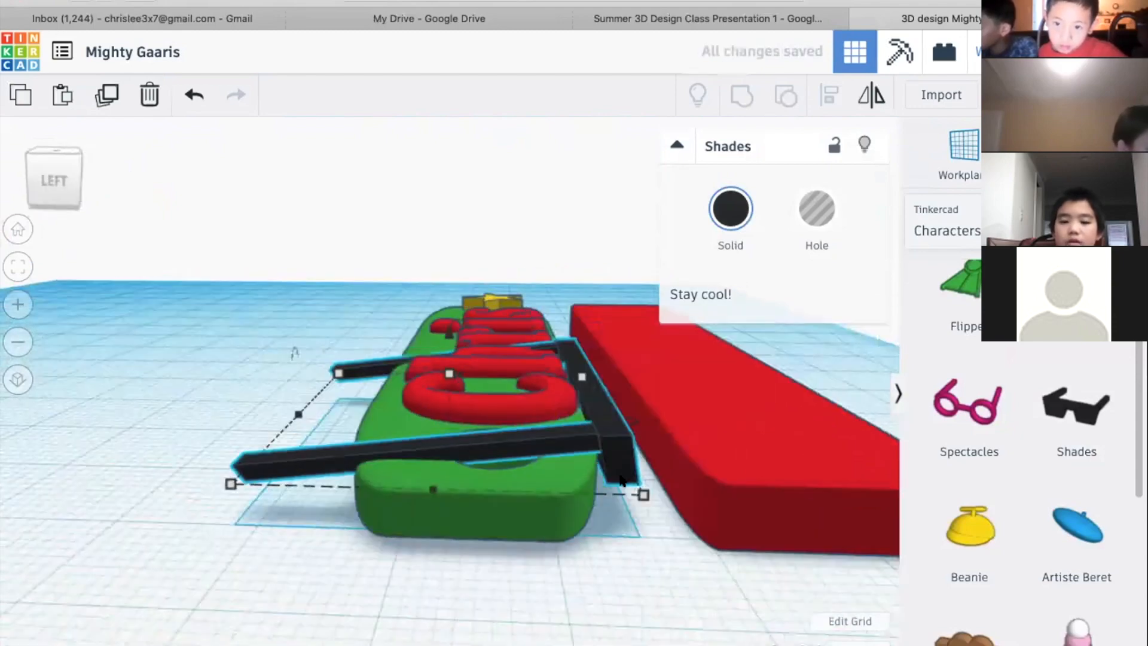
Turn the shades a quarter turn to face the tag's hole end and narrow them to fit around the name tag
drag(639, 418, 521, 476)
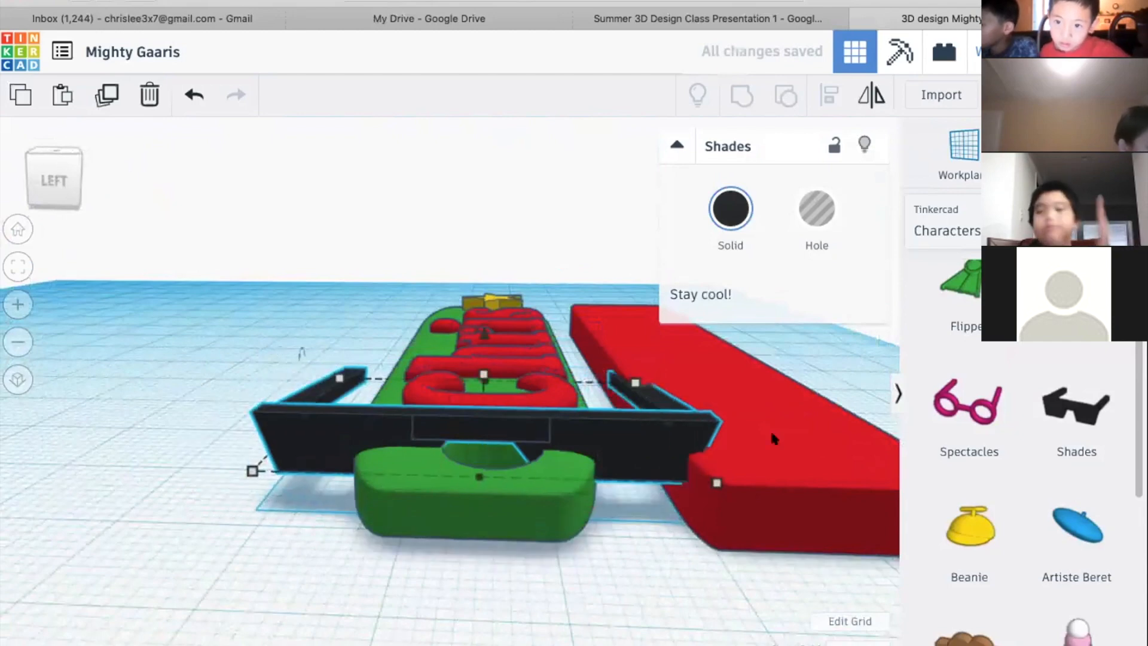
drag(663, 420, 582, 427)
drag(418, 451, 446, 452)
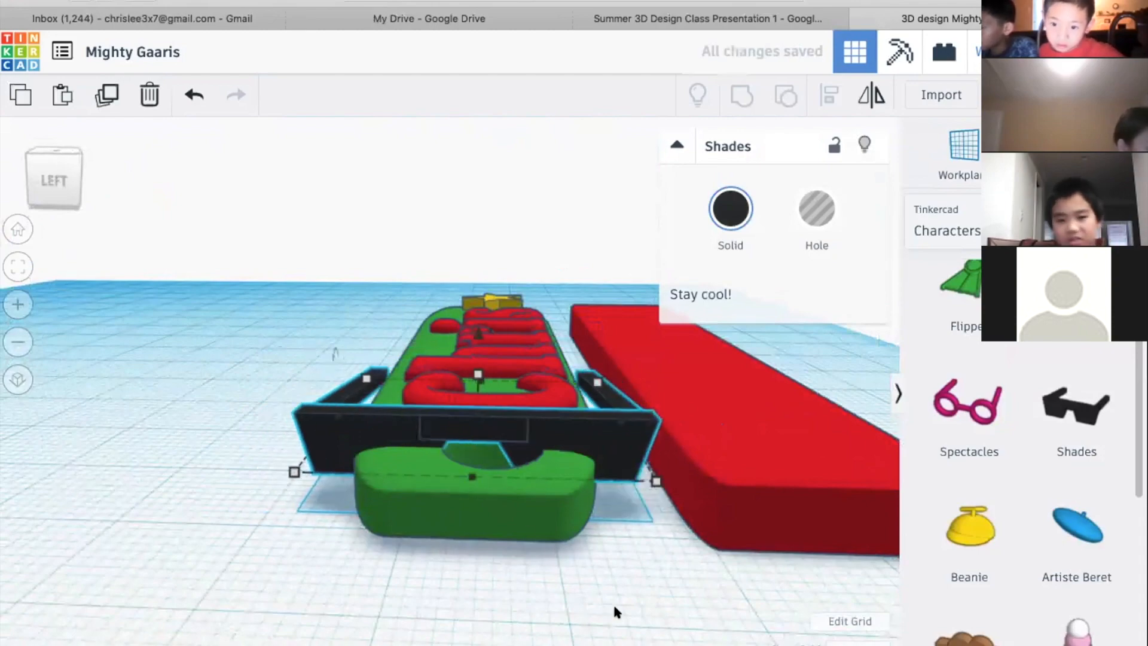
right_drag(626, 592, 335, 644)
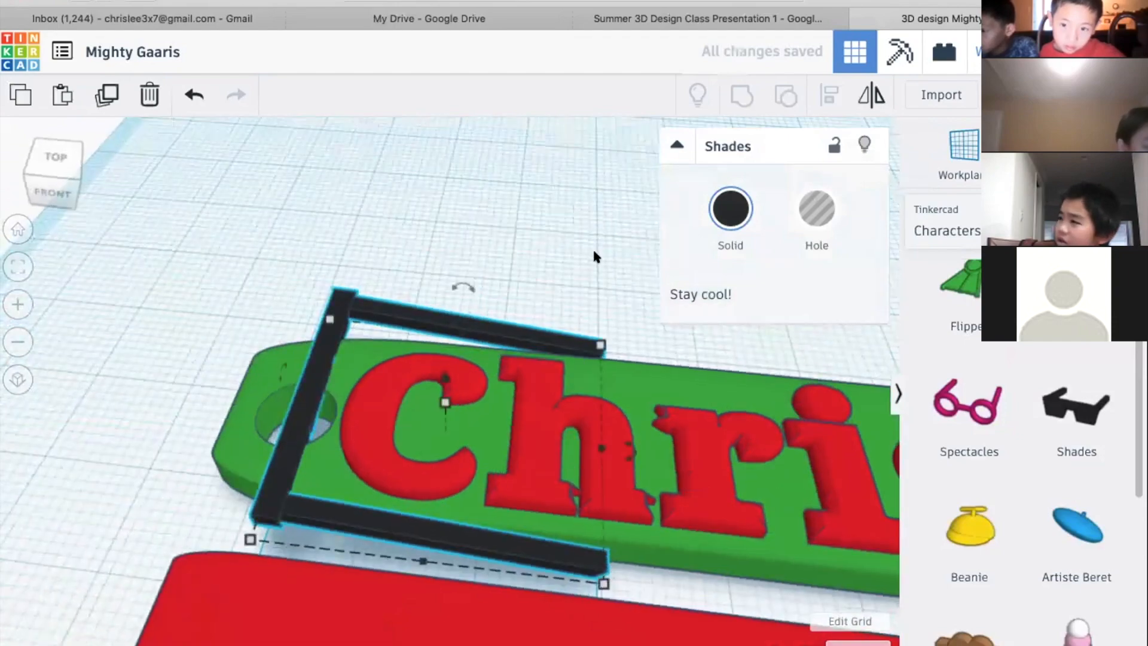